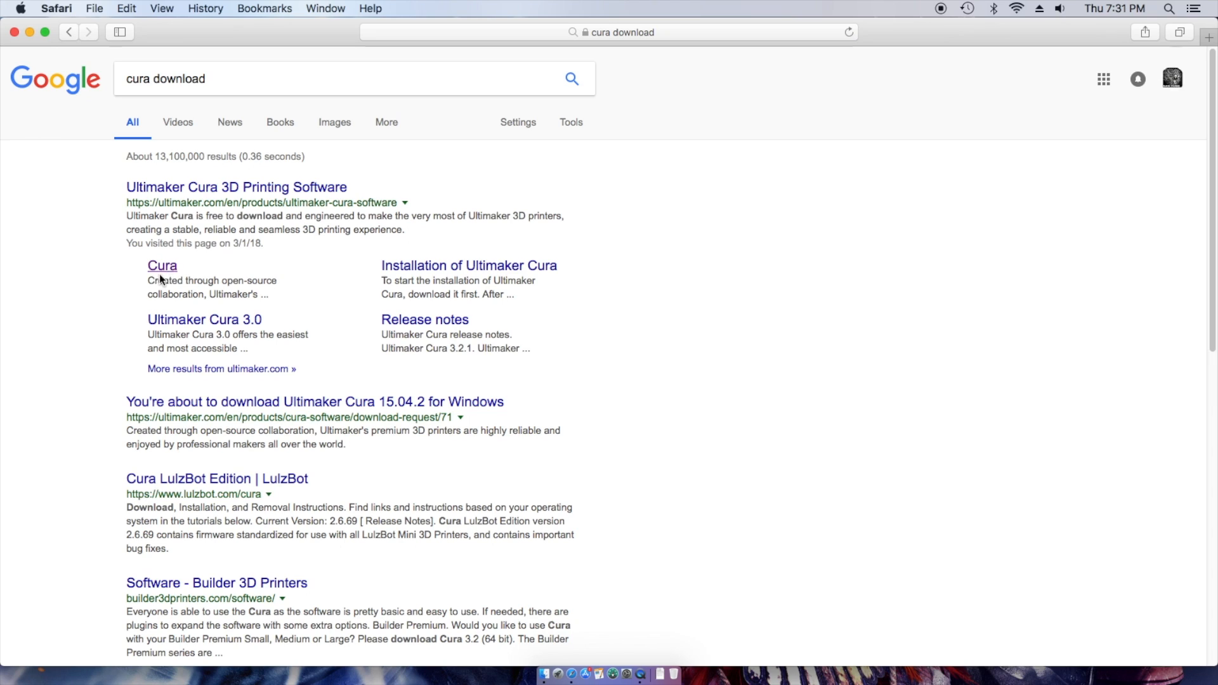
- Go to the Ultimaker Cura page and request the Cura 3.2.1 macOS 64-bit download
click(164, 272)
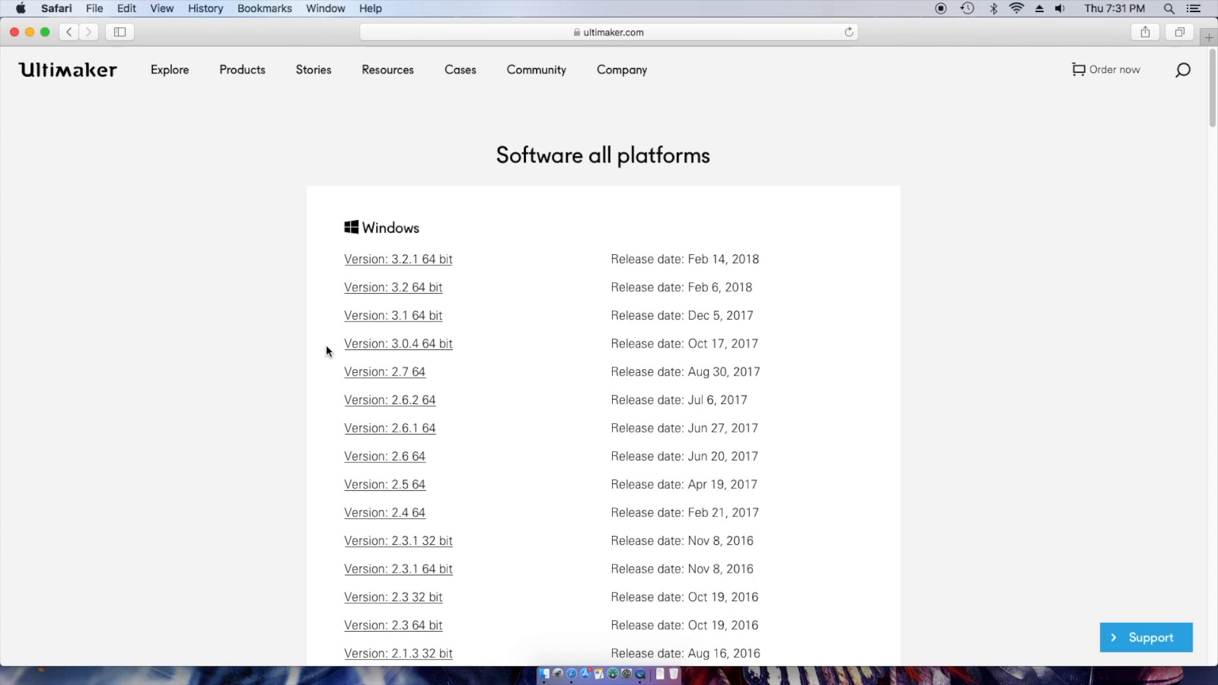
scroll(326, 390, down, 20)
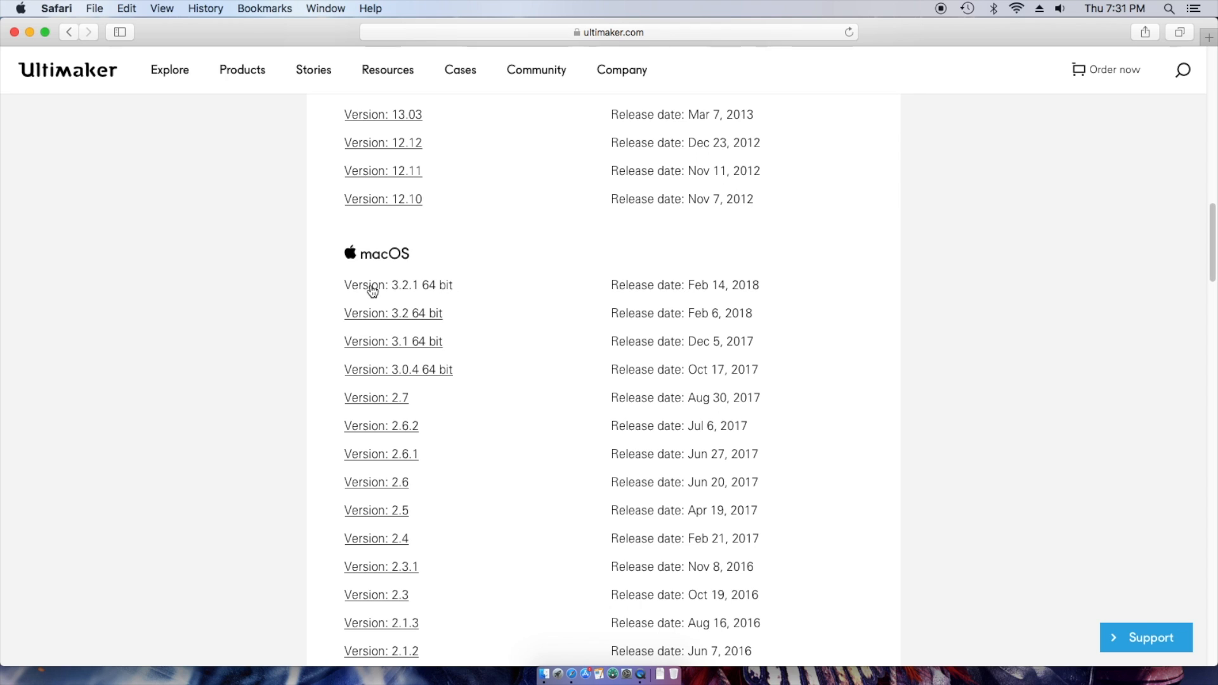
click(373, 291)
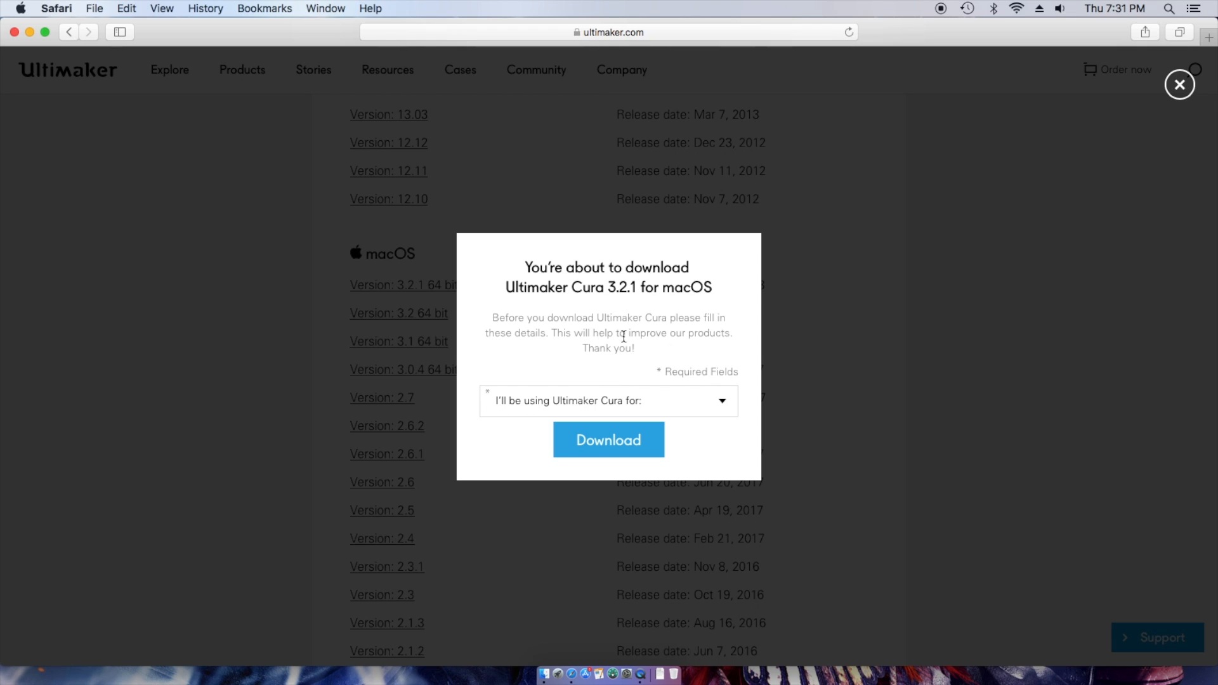
- Set the intended use to Personal Projects and the area of interest to DIY and Hobby
click(724, 406)
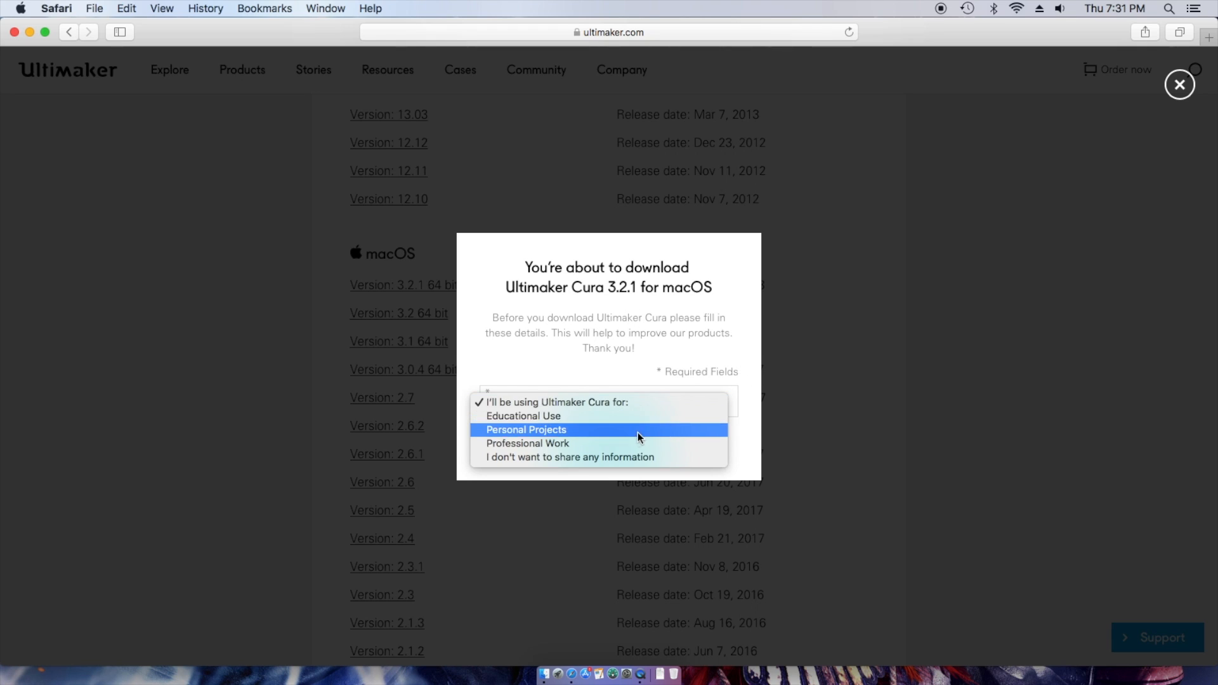
click(623, 443)
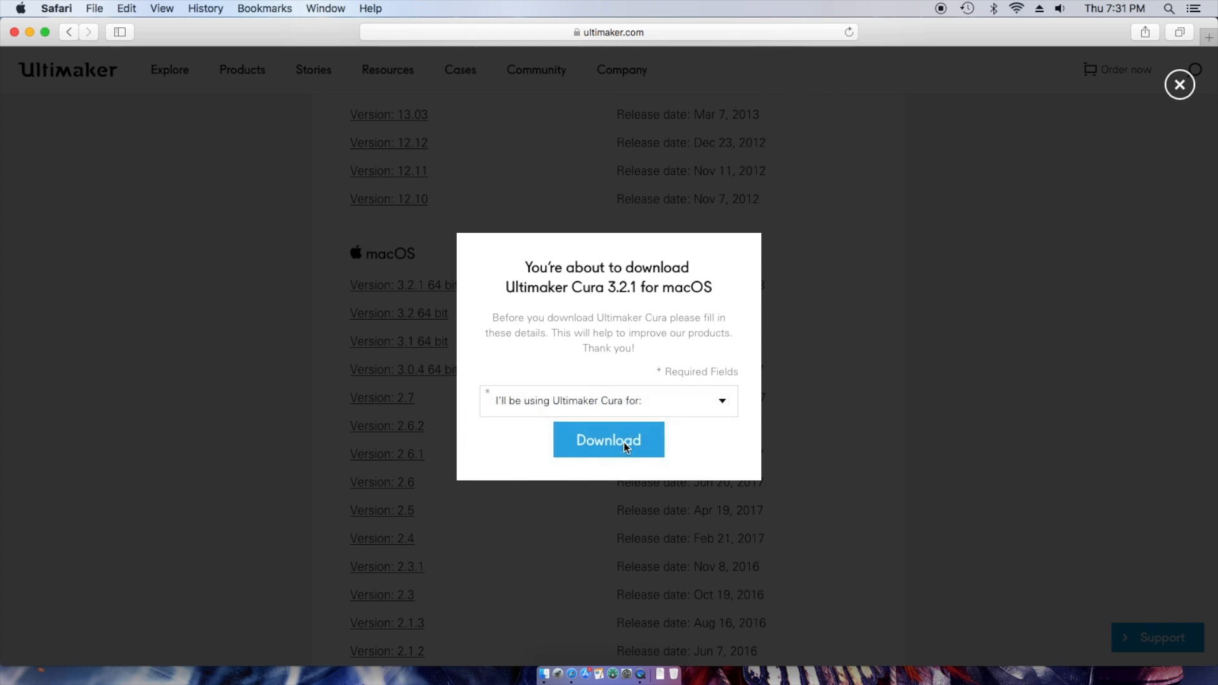
click(707, 261)
click(524, 248)
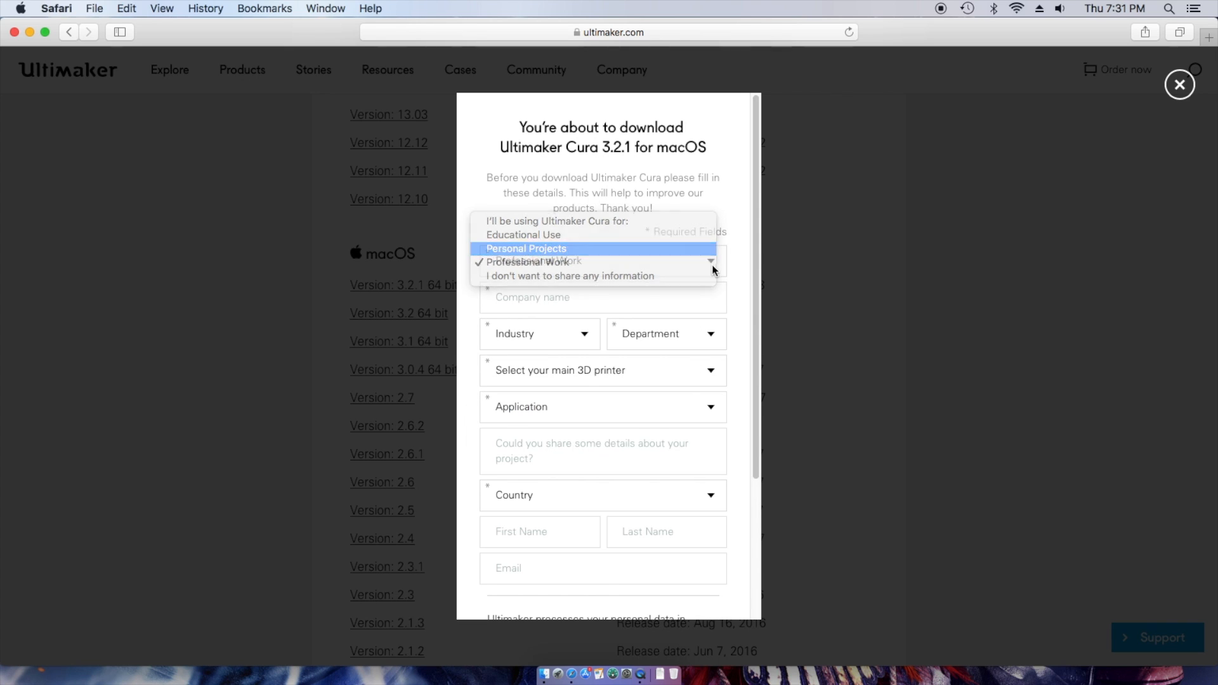
click(695, 299)
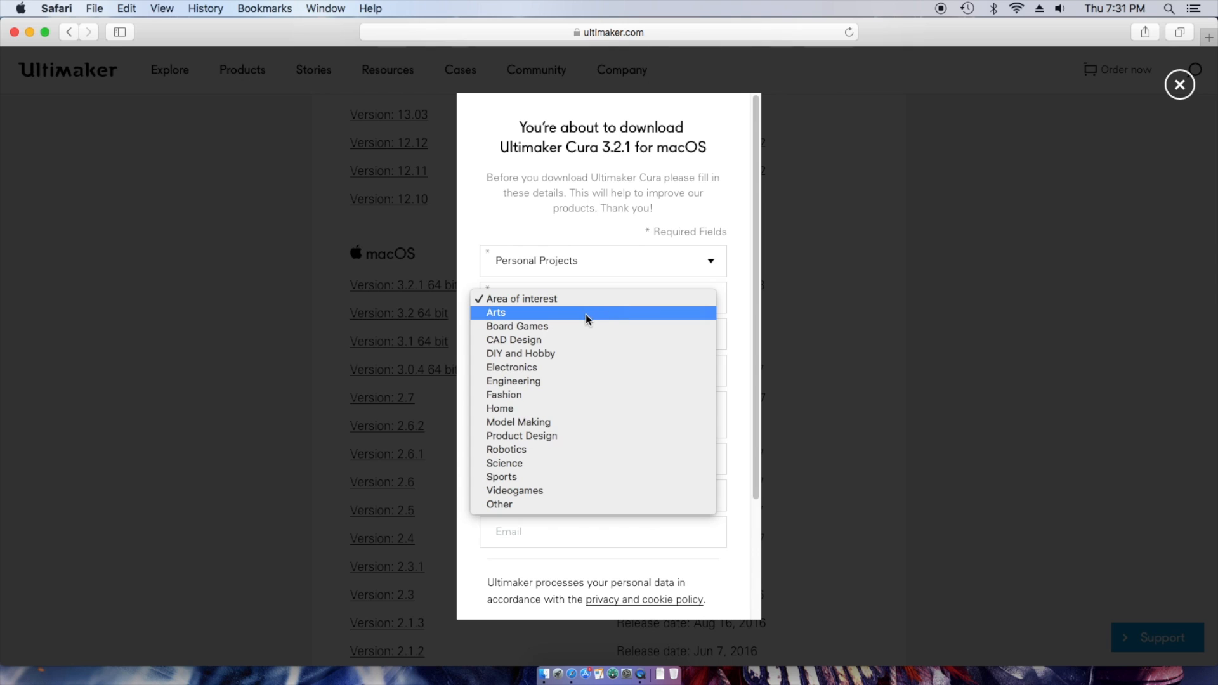
click(560, 353)
- Choose Other... as the main 3D printer and enter 'creality' as the printer brand
click(708, 346)
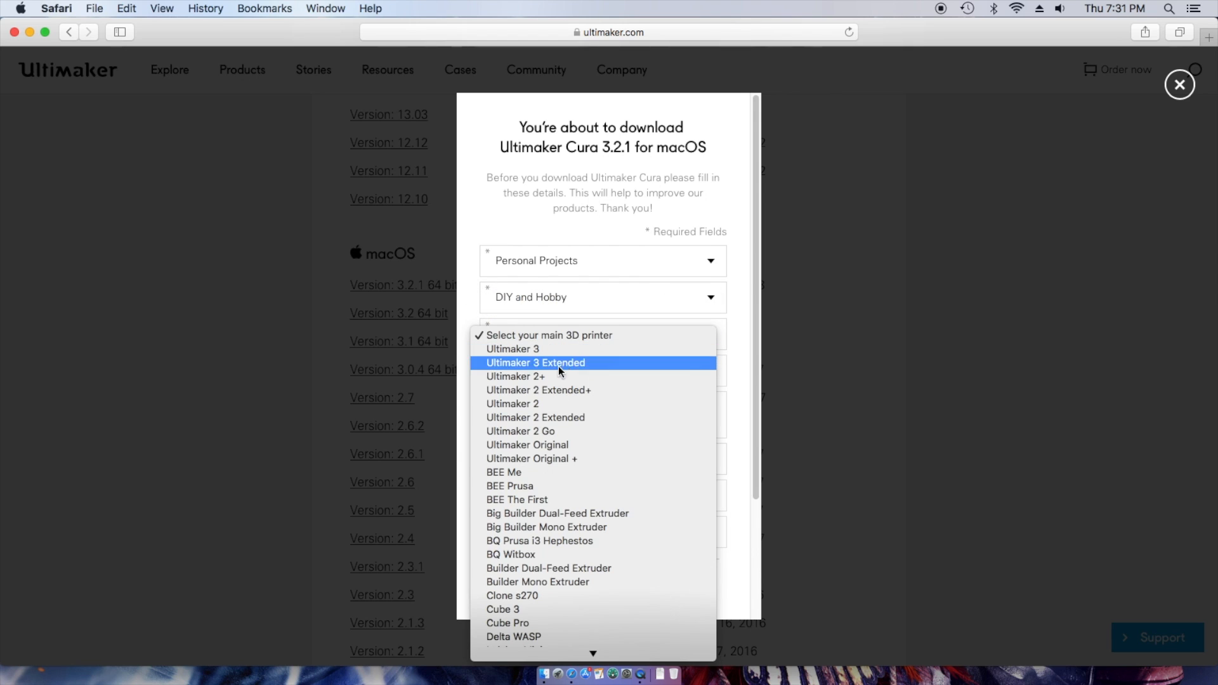
scroll(574, 571, down, 3)
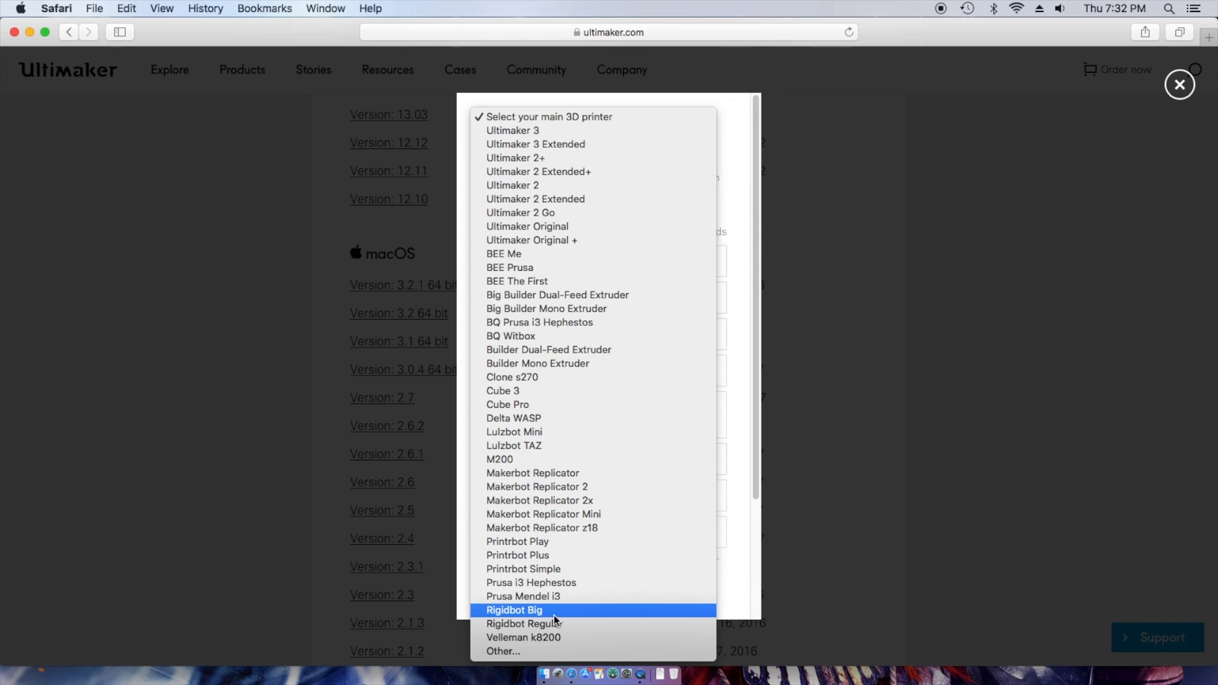
click(512, 656)
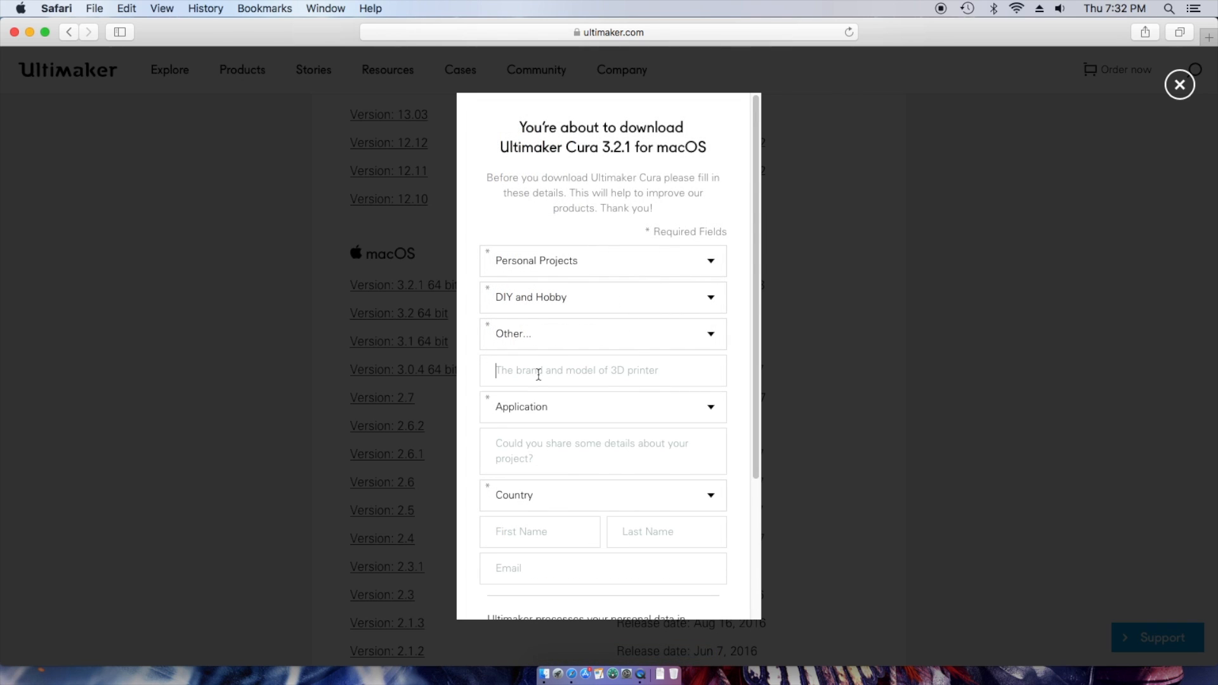
text(creality)
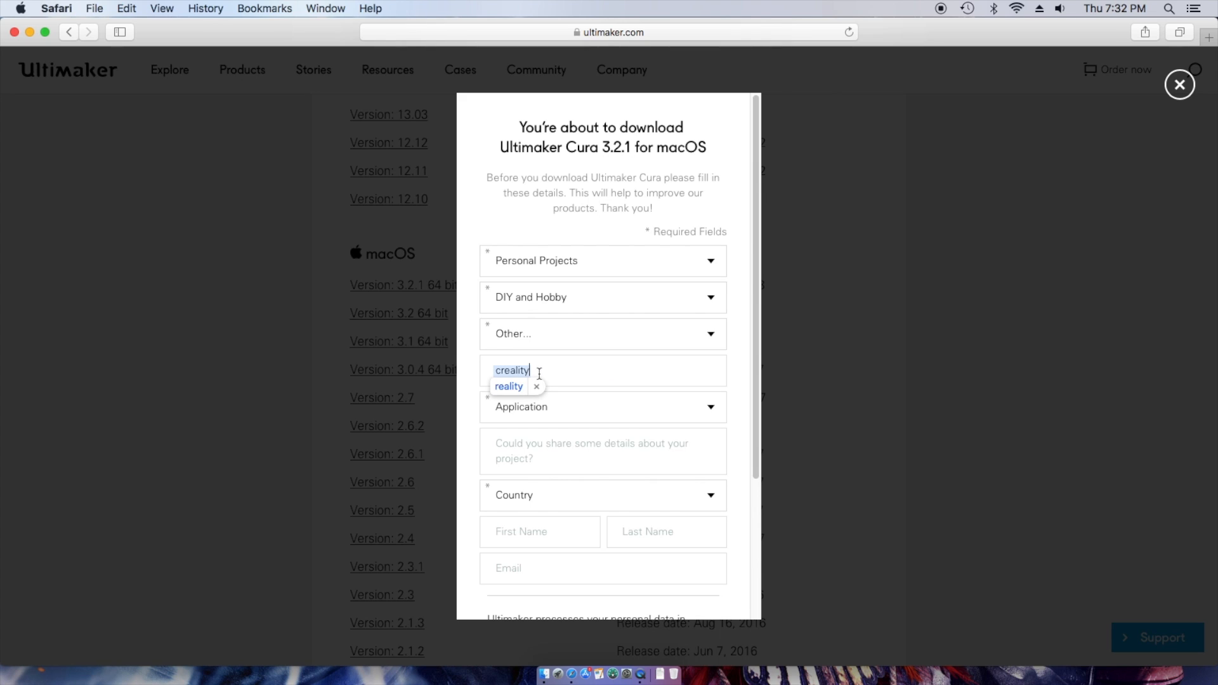
key(BackSpace)
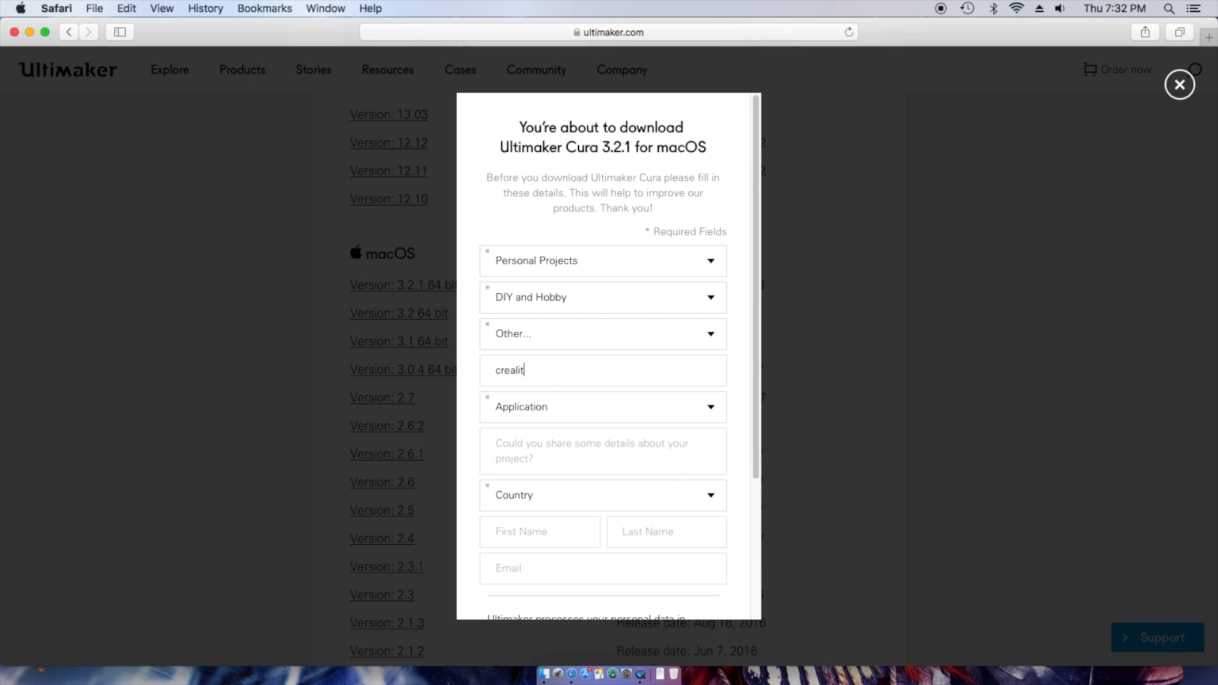
text(y)
click(673, 406)
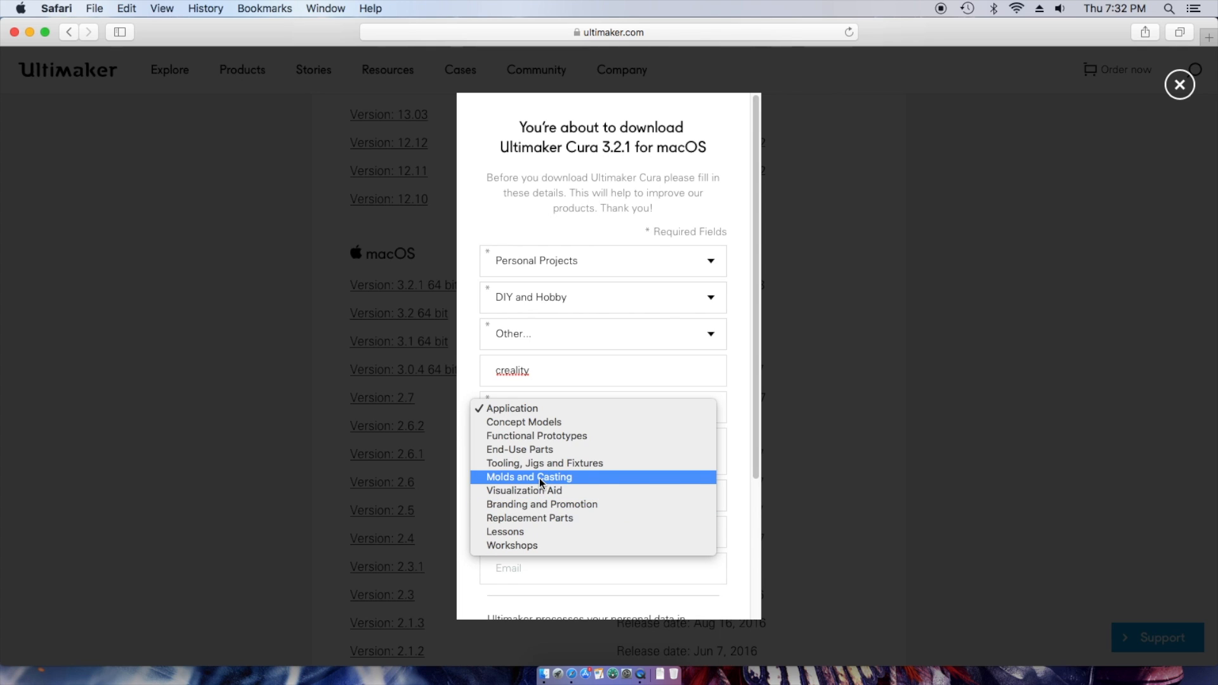
- Set the application to Functional Prototypes and the country to United States
click(545, 436)
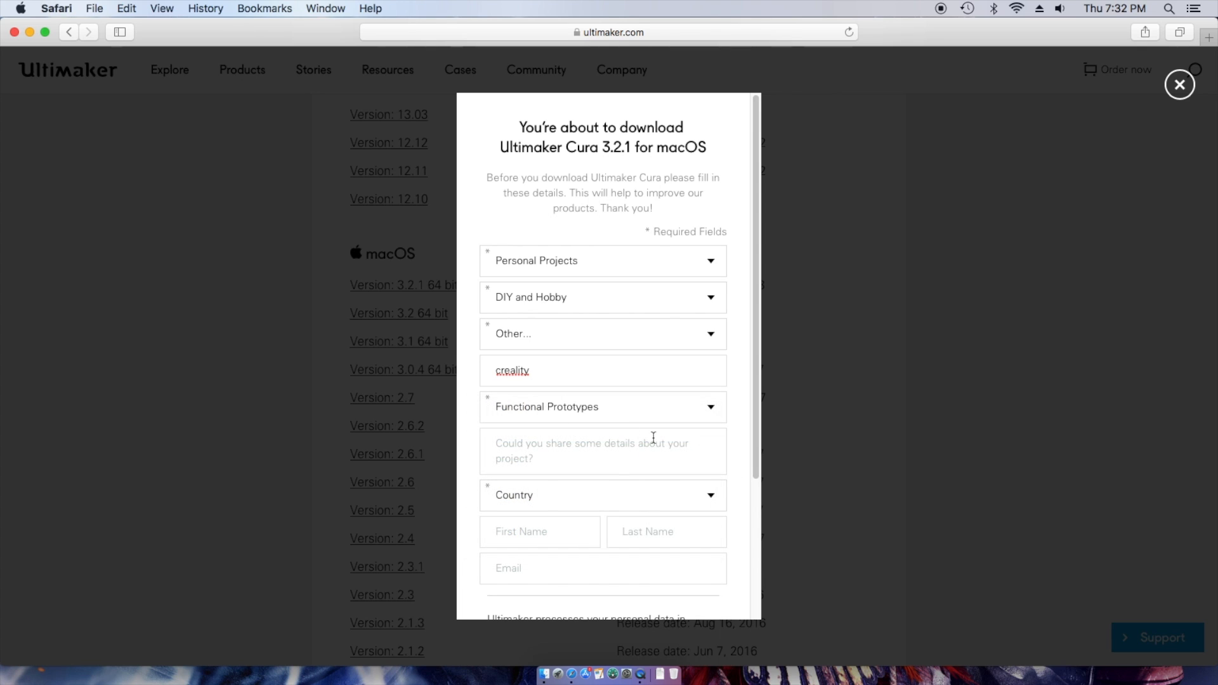
click(707, 496)
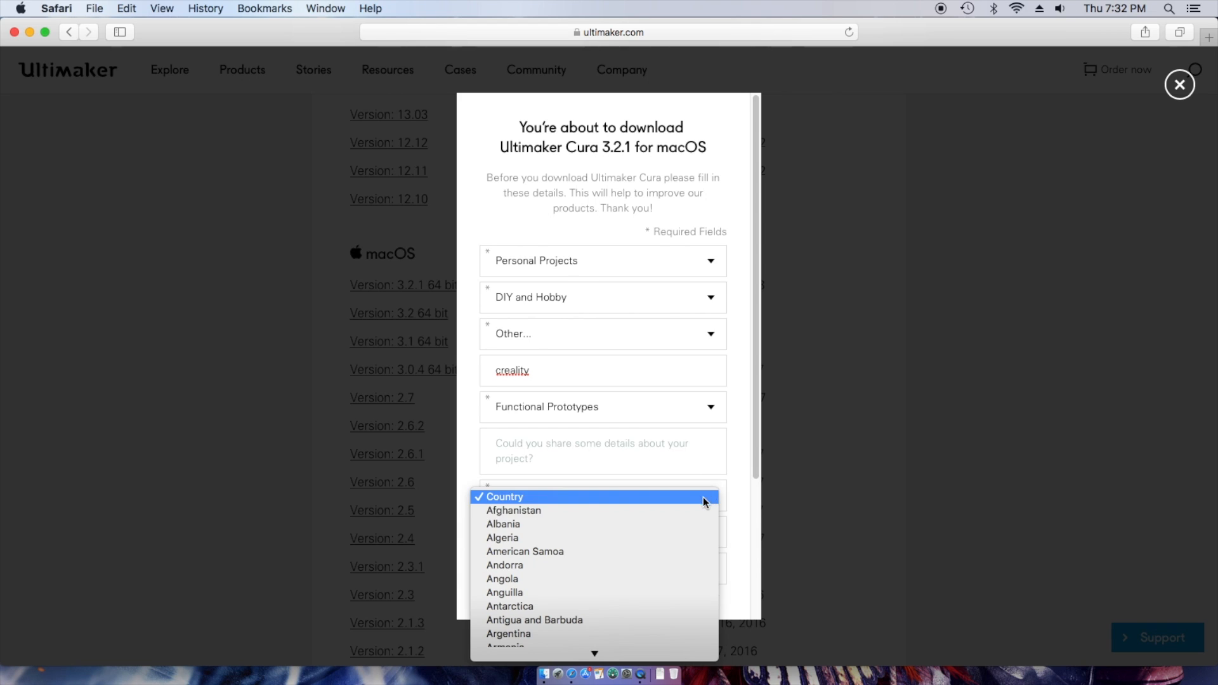
click(644, 538)
scroll(644, 539, down, 5)
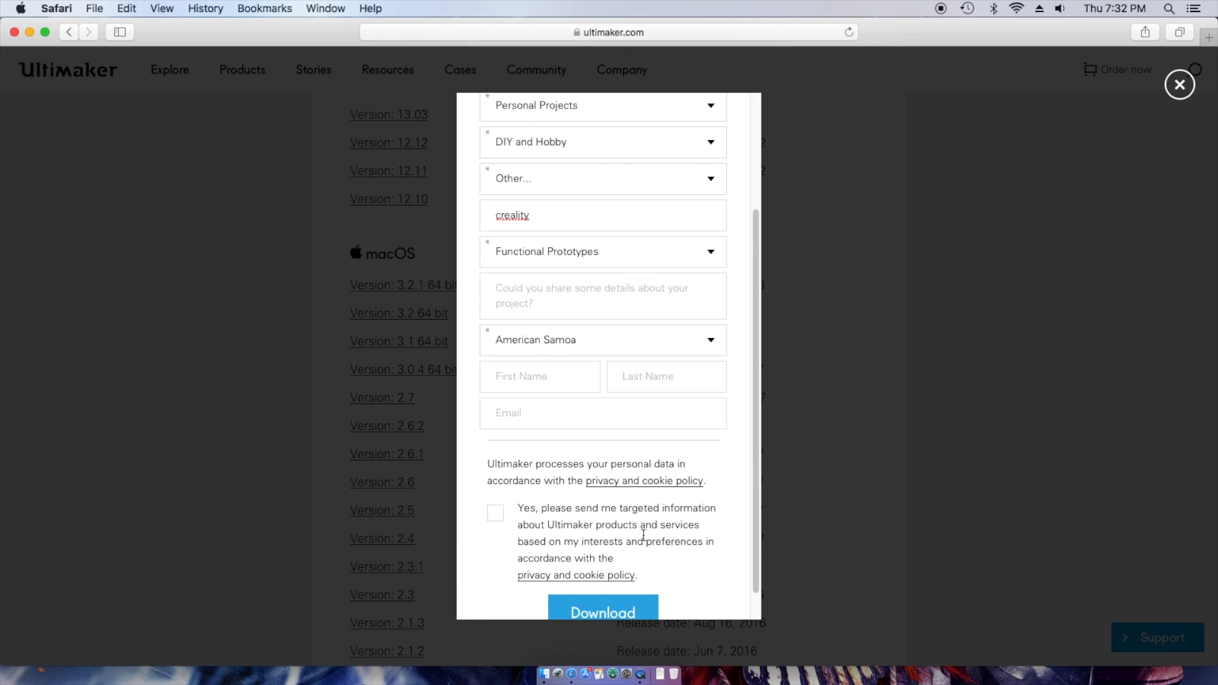
click(712, 342)
scroll(568, 561, down, 15)
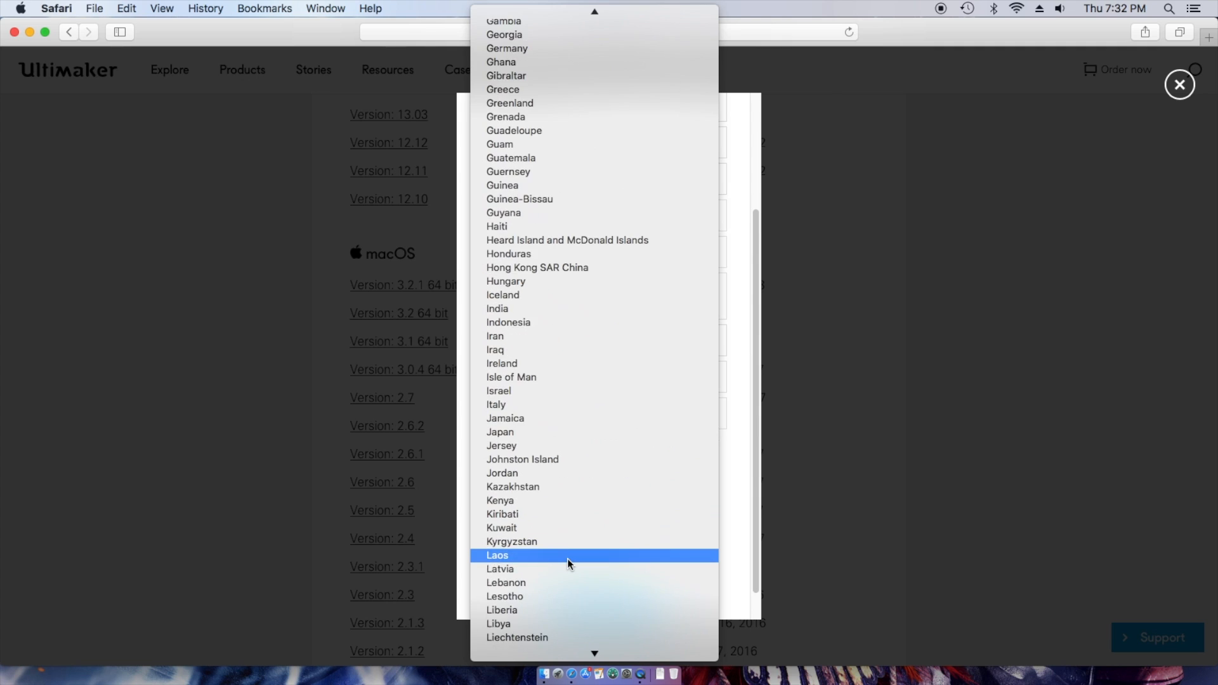
scroll(567, 558, down, 10)
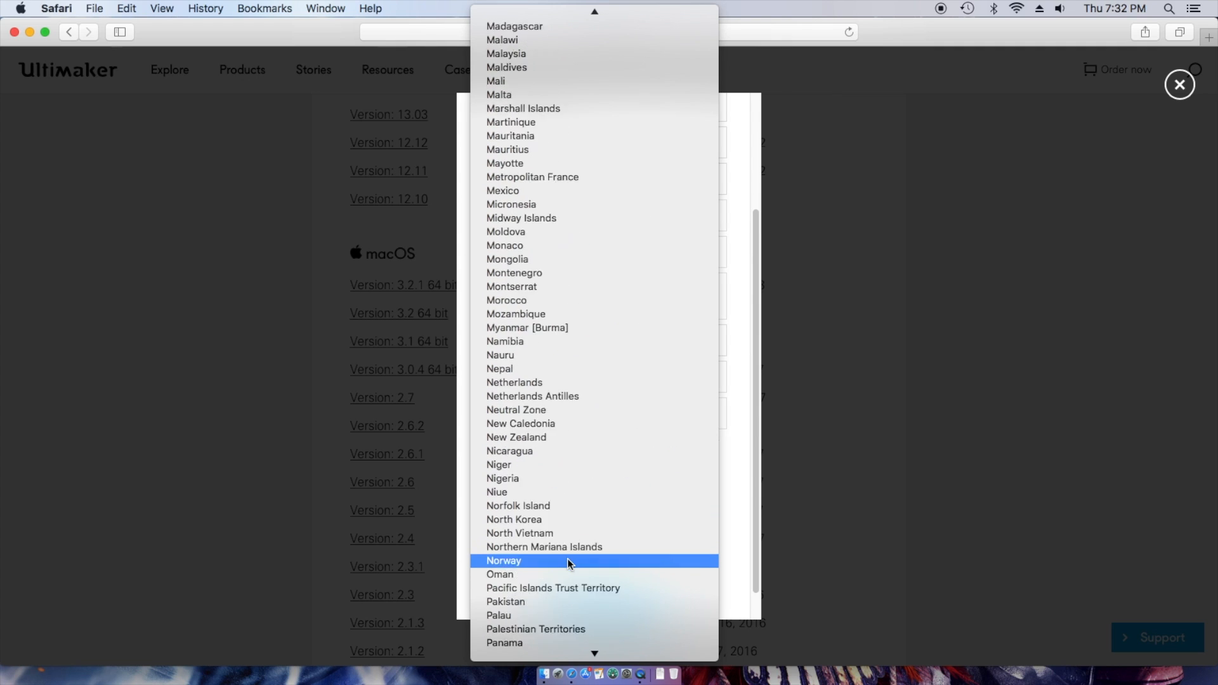
scroll(568, 558, down, 10)
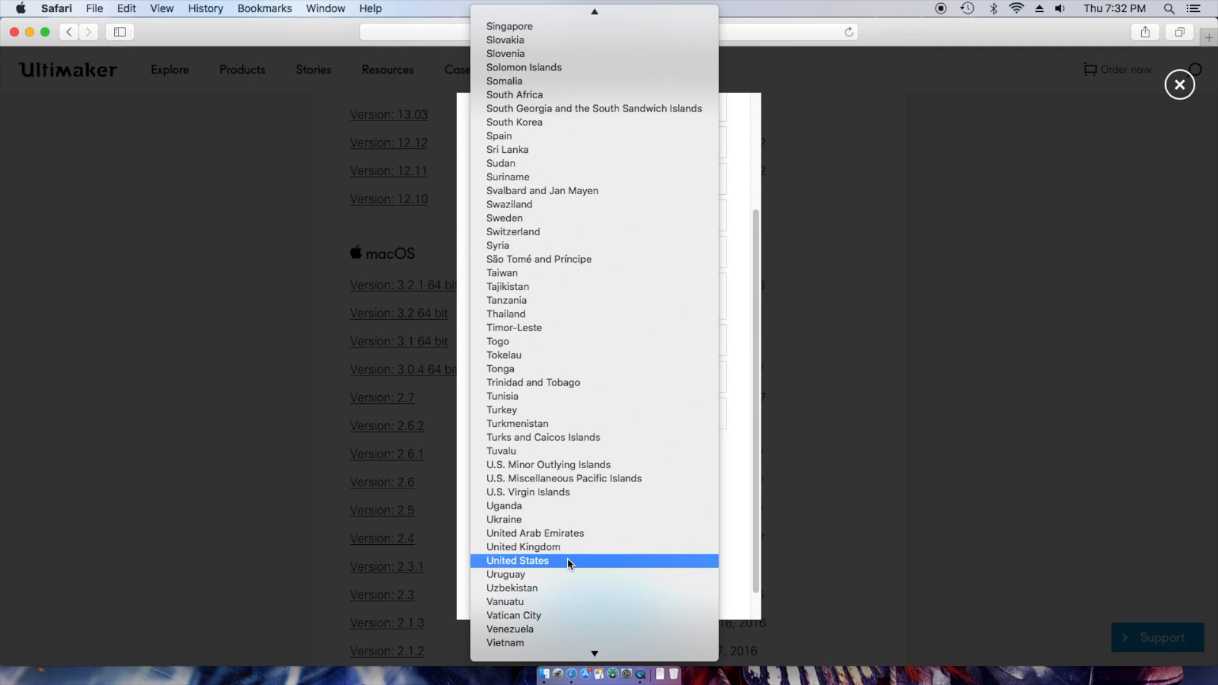
click(549, 563)
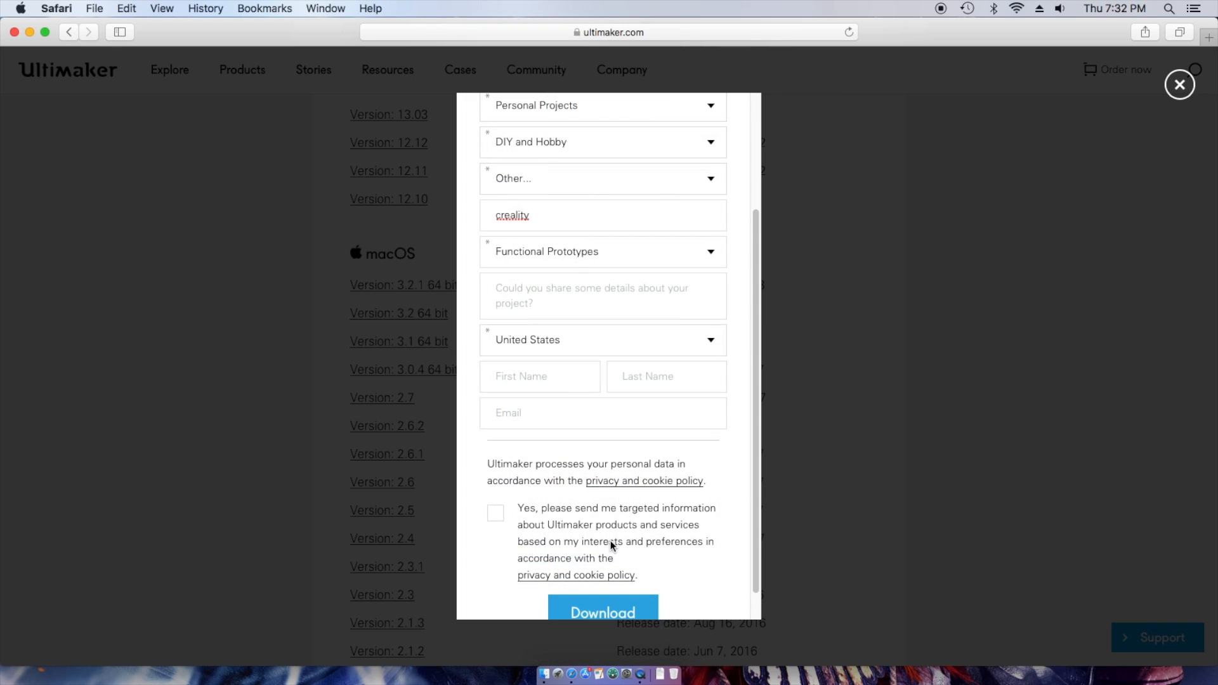
- Fill in the user's first name and last name
click(512, 377)
text(san tube)
key(Tab)
drag(515, 377, 545, 374)
key(BackSpace)
key(Tab)
text(tube)
- Enter the user's e-mail address, toggle marketing consent, and submit the download form
click(532, 421)
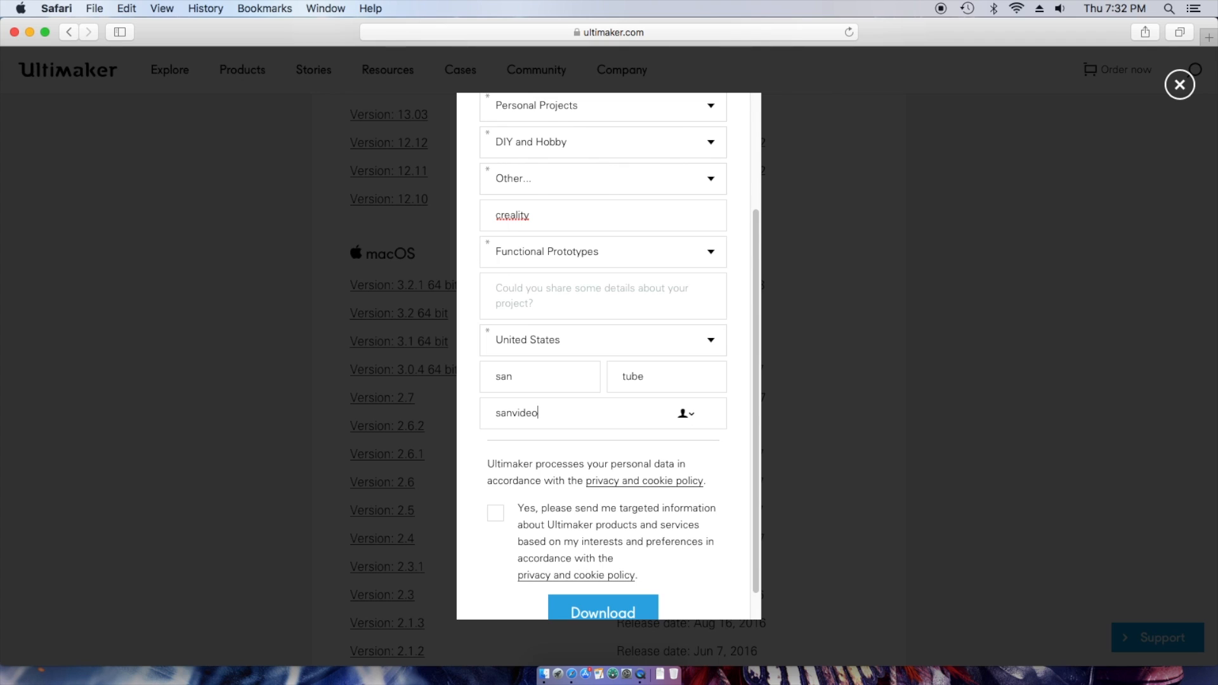
click(495, 513)
scroll(594, 528, down, 1)
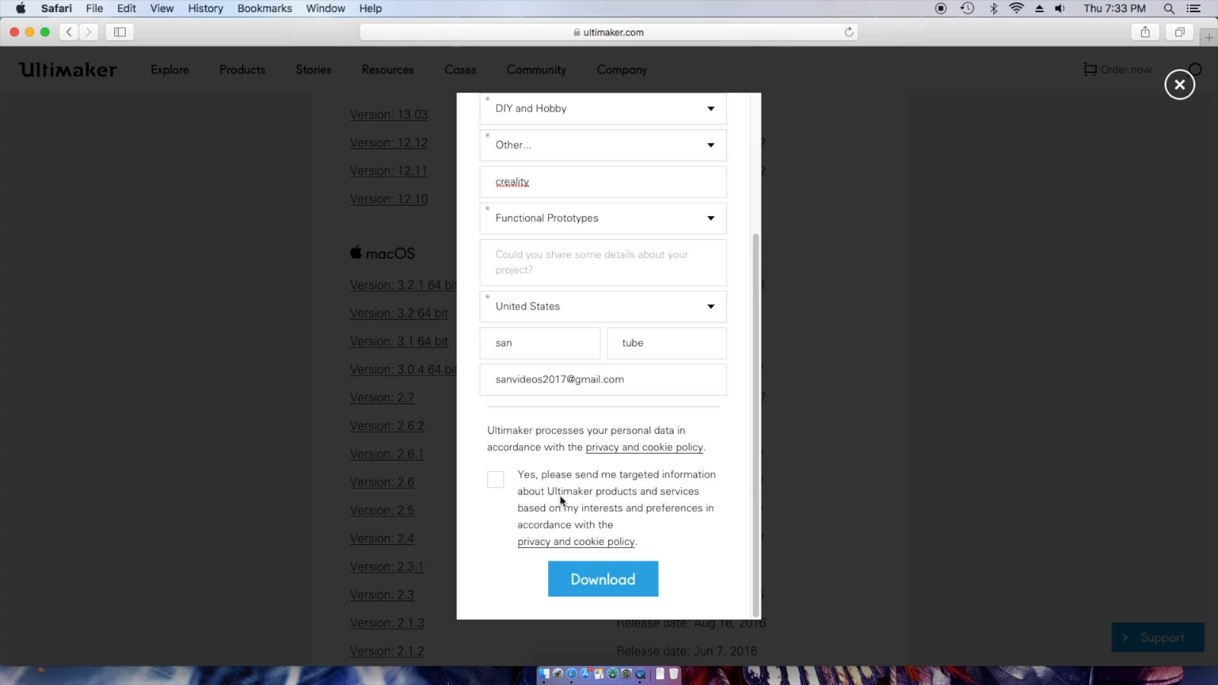
click(597, 588)
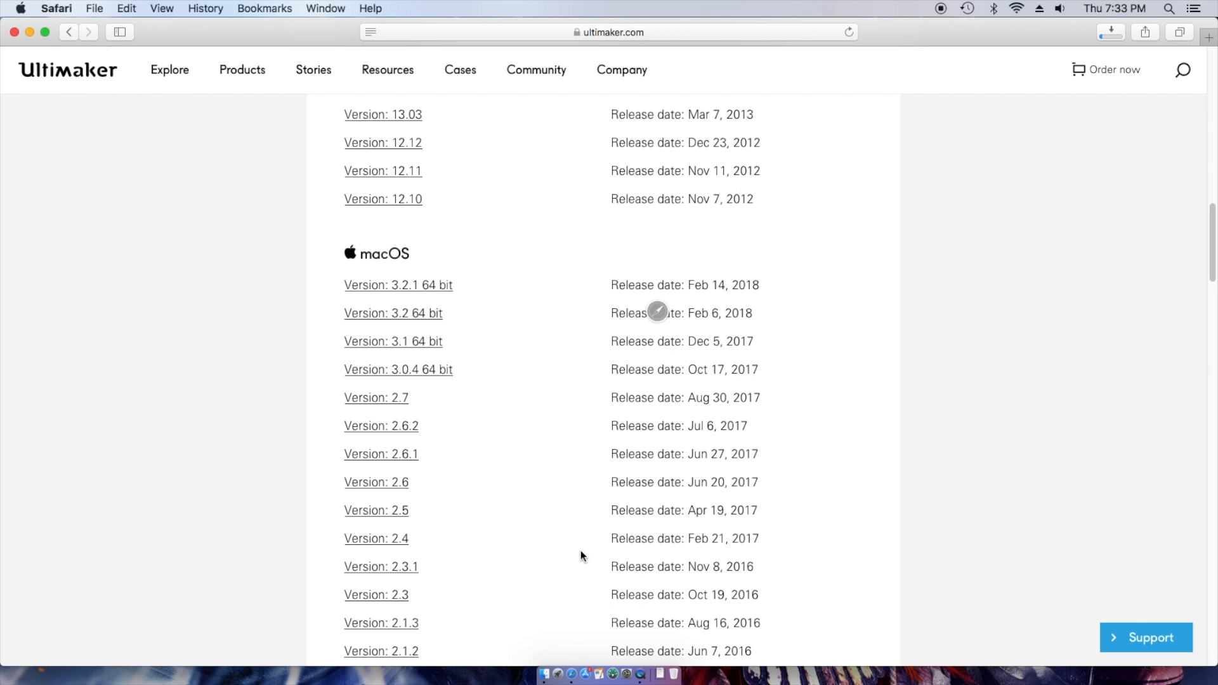
- Open the downloaded Ultimaker Cura-3.2.1-Darwin.dmg from Safari's downloads list
click(1103, 35)
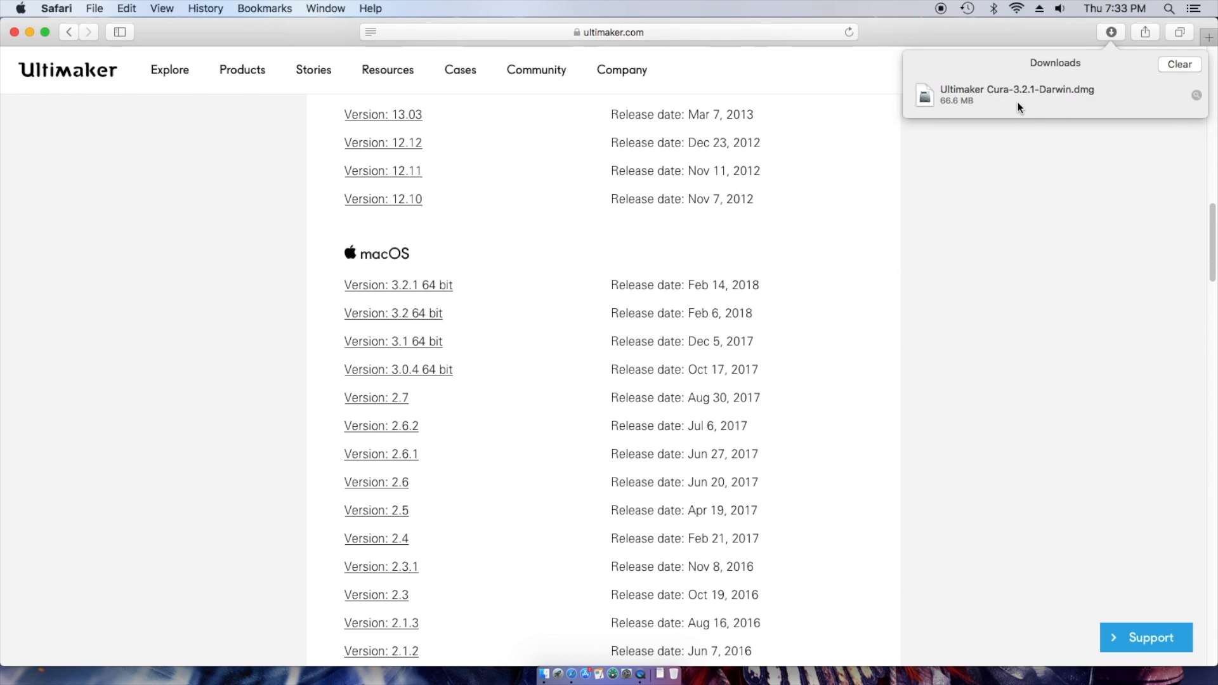
double_click(928, 97)
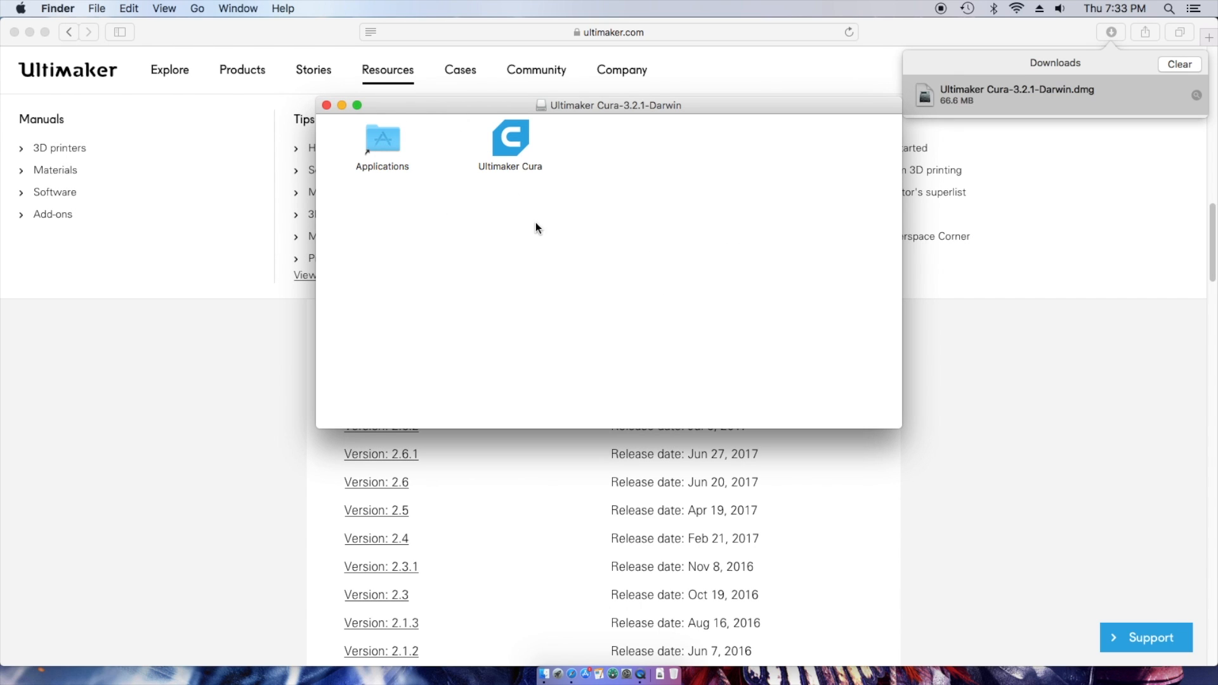
- Copy Ultimaker Cura into the Applications folder and pin it to the Dock
drag(517, 134, 525, 161)
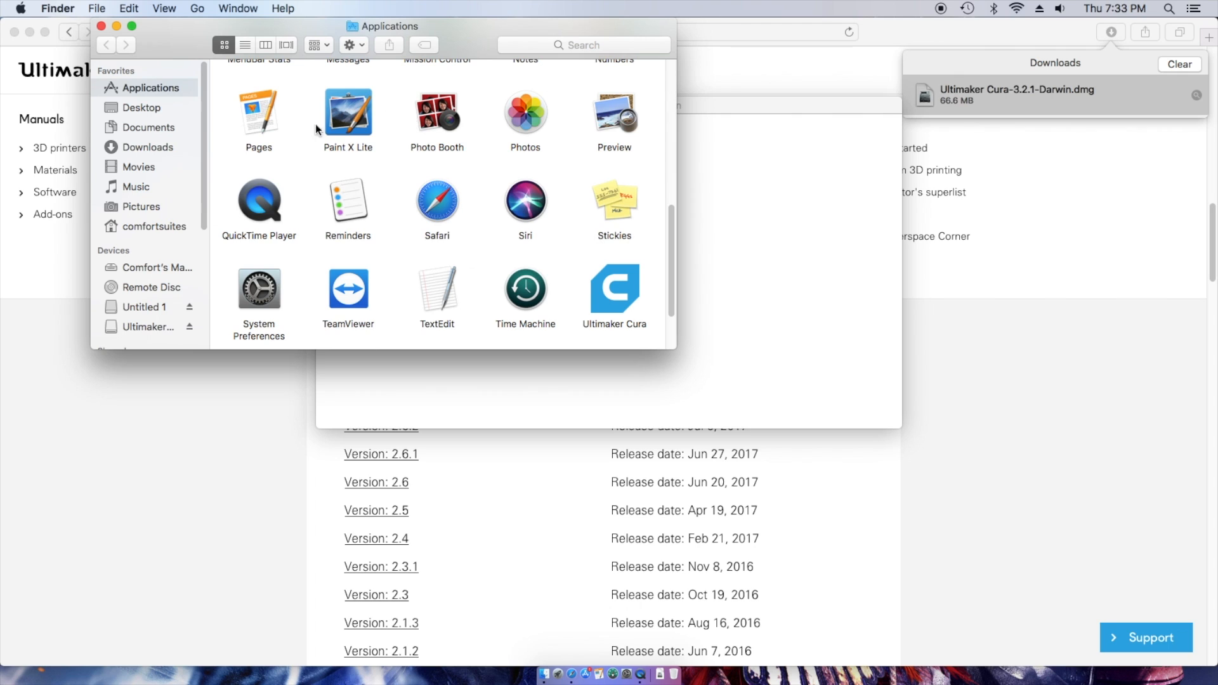
drag(603, 286, 571, 666)
drag(615, 308, 636, 666)
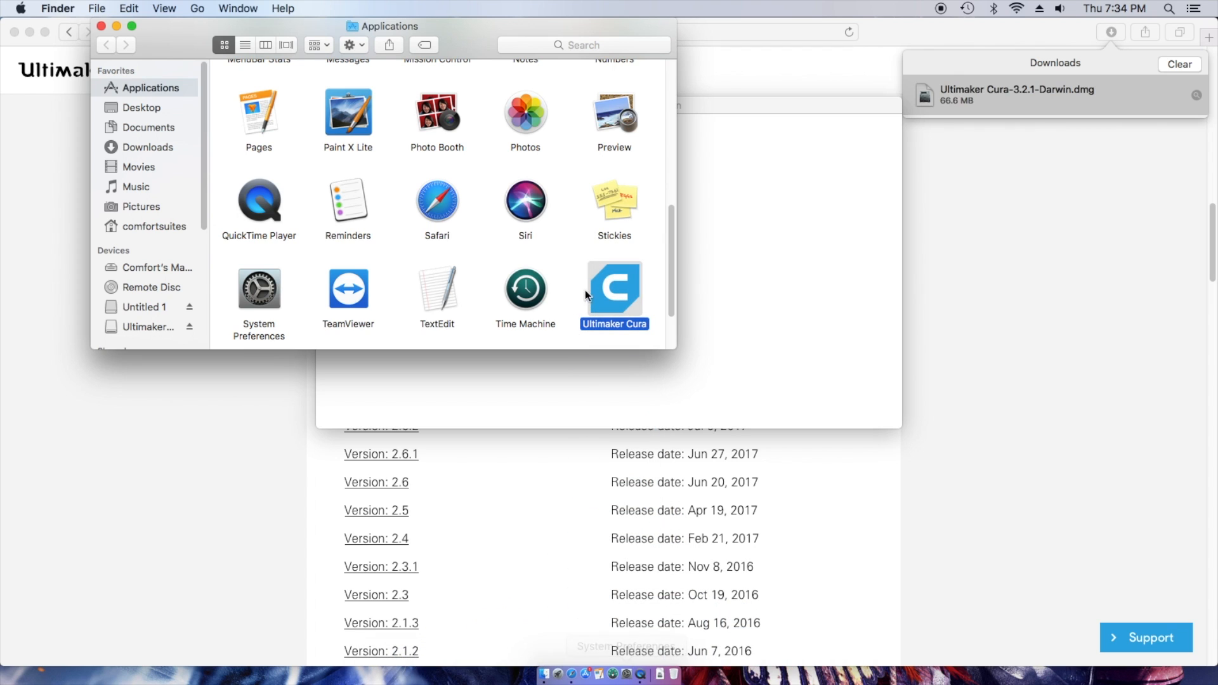
drag(616, 291, 603, 665)
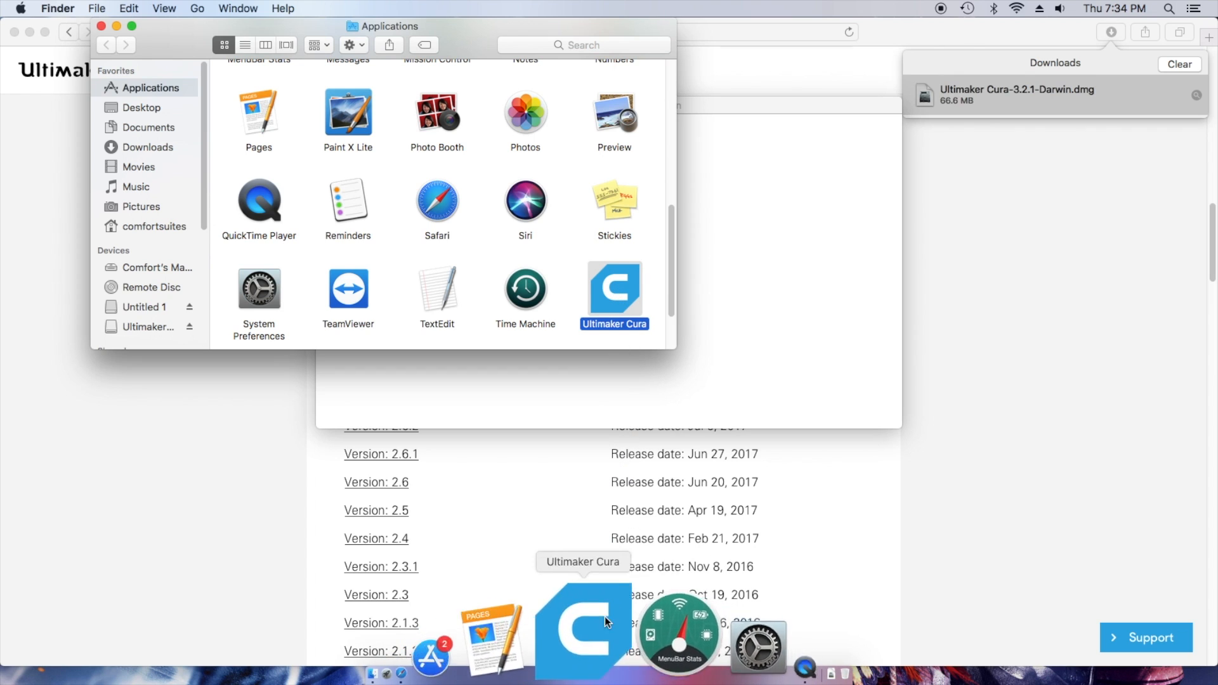
- Close the Applications window, the Cura installer disk window and Safari
click(101, 26)
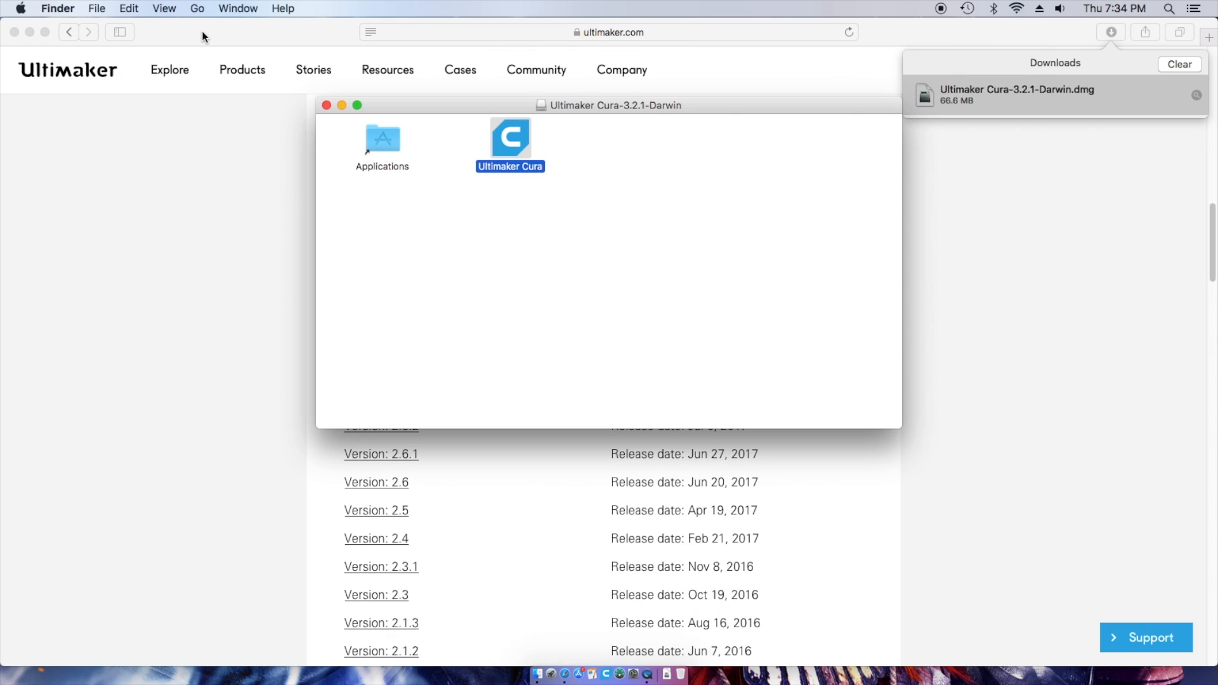
click(326, 105)
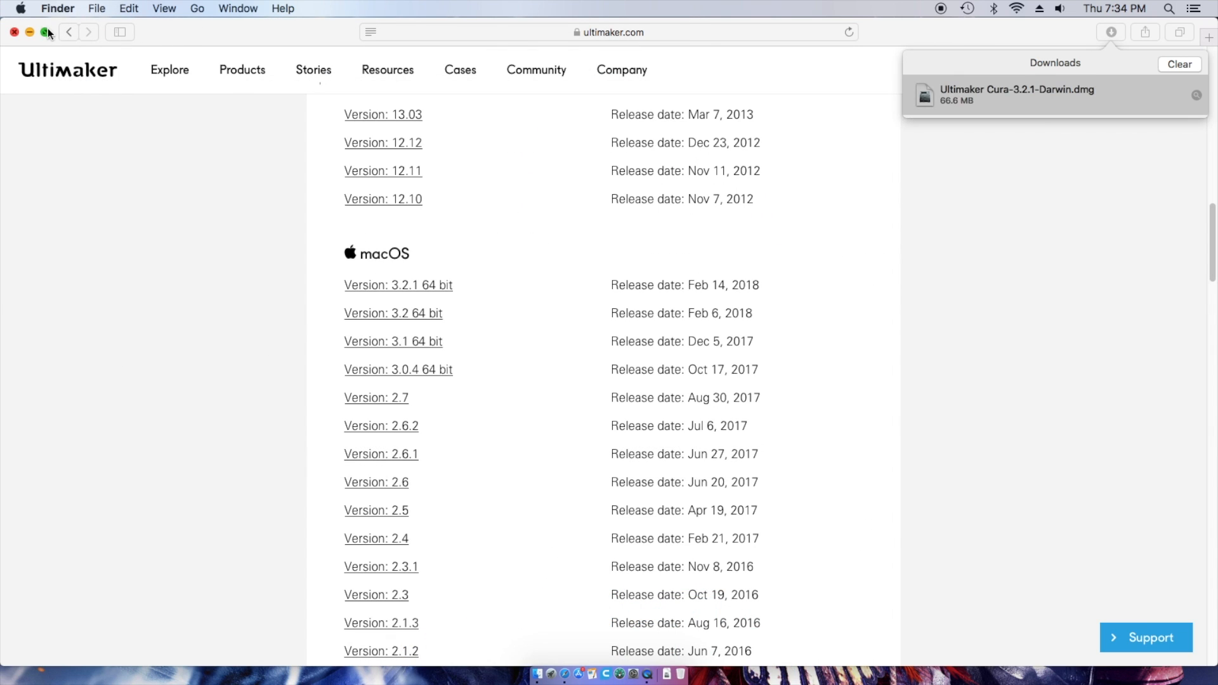
click(14, 32)
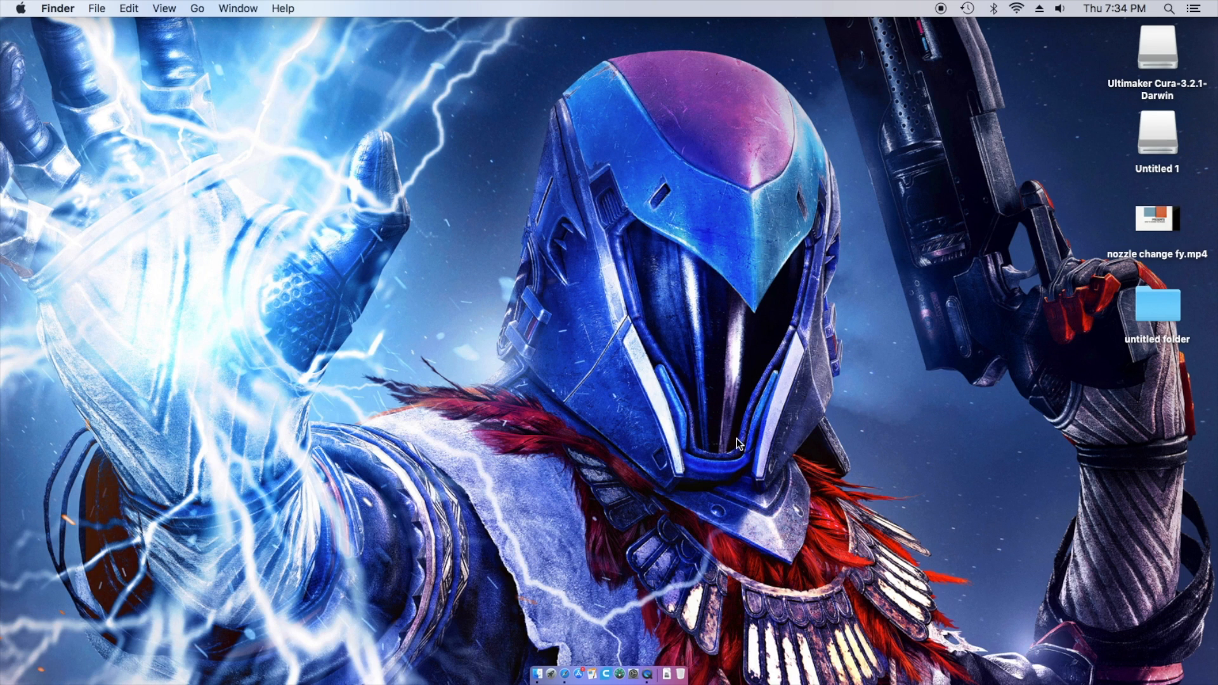
- Launch Ultimaker Cura from the Dock and approve opening the downloaded app
click(603, 634)
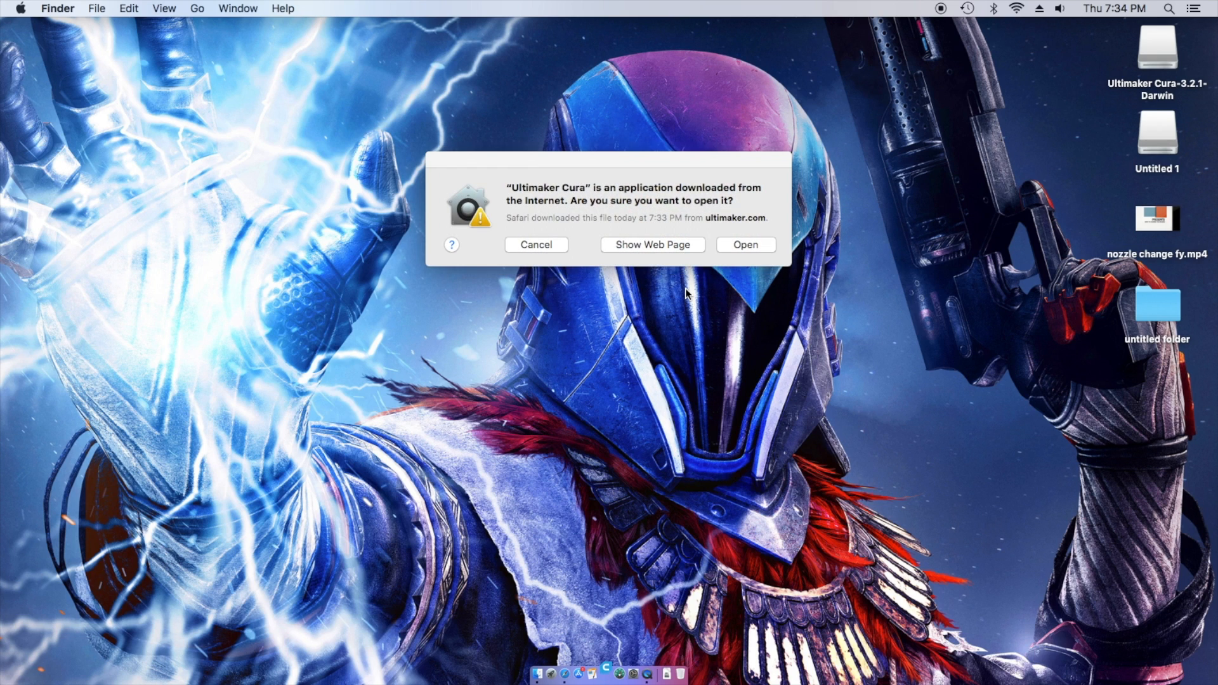
click(756, 243)
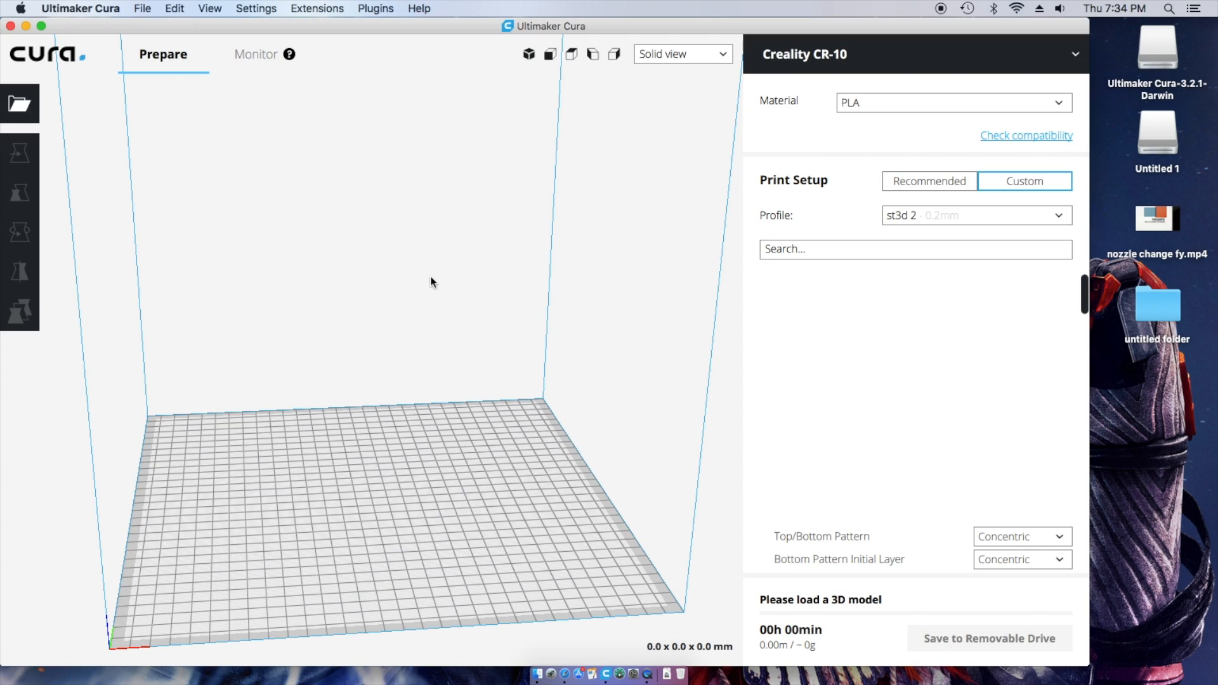
- Switch the print profile to Draft Quality – 0.2mm
right_drag(546, 557, 527, 553)
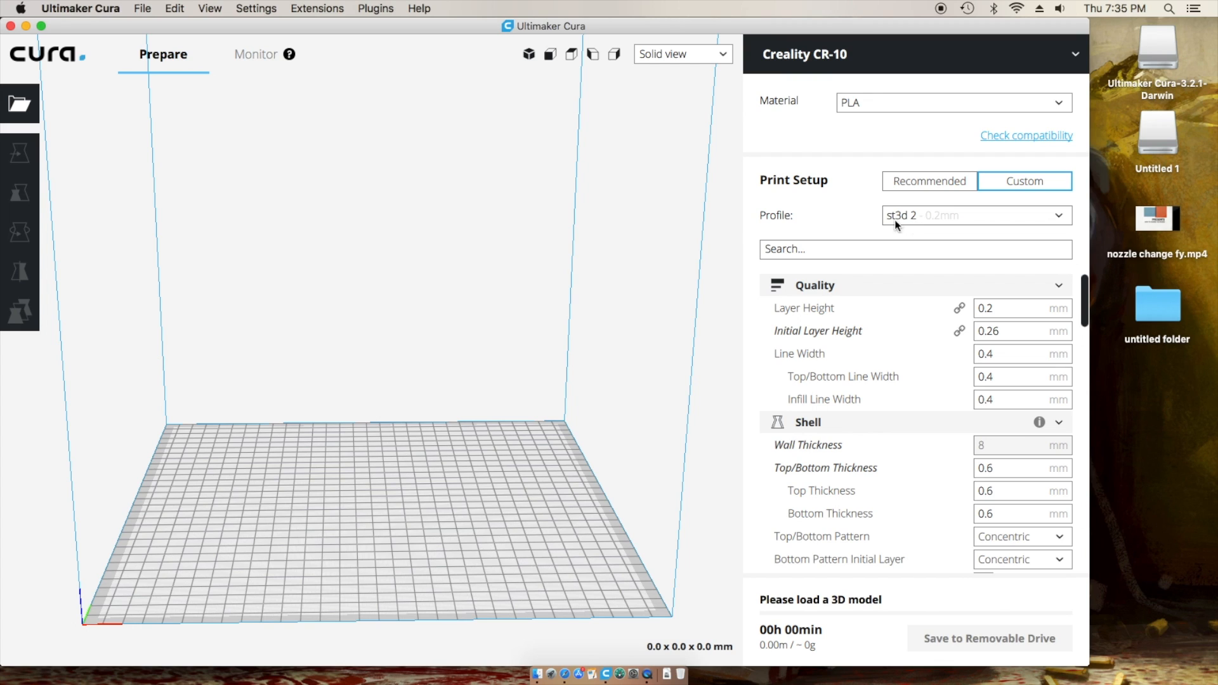
click(1060, 219)
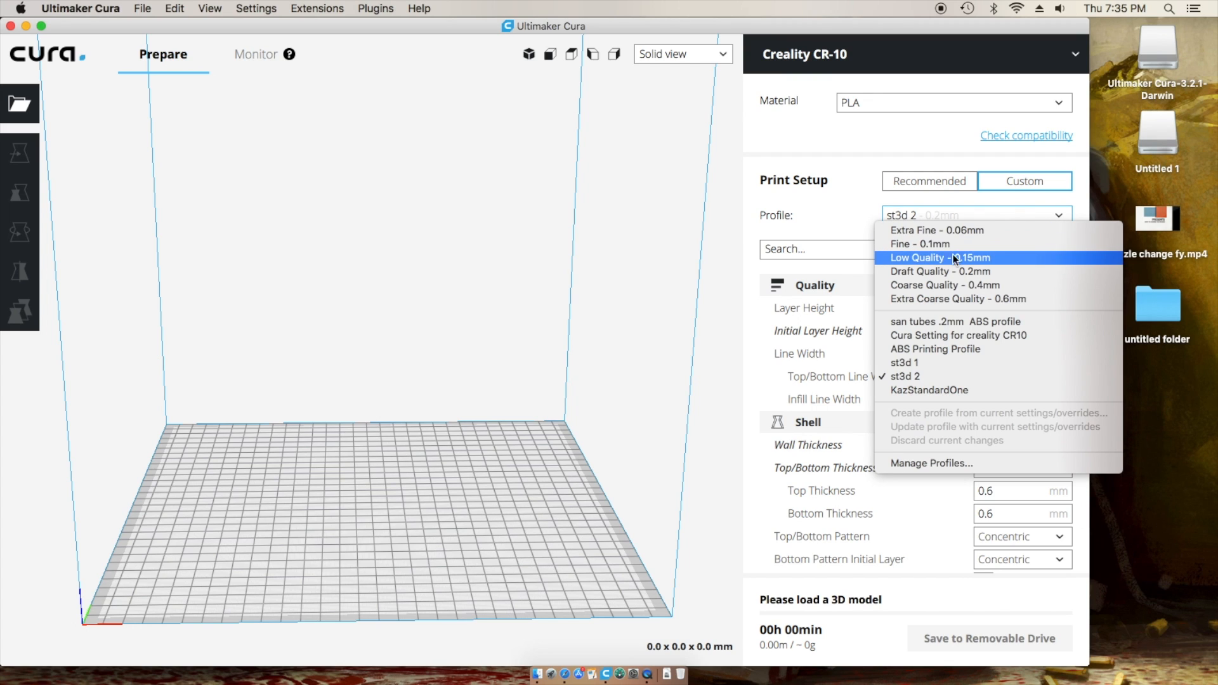
click(904, 236)
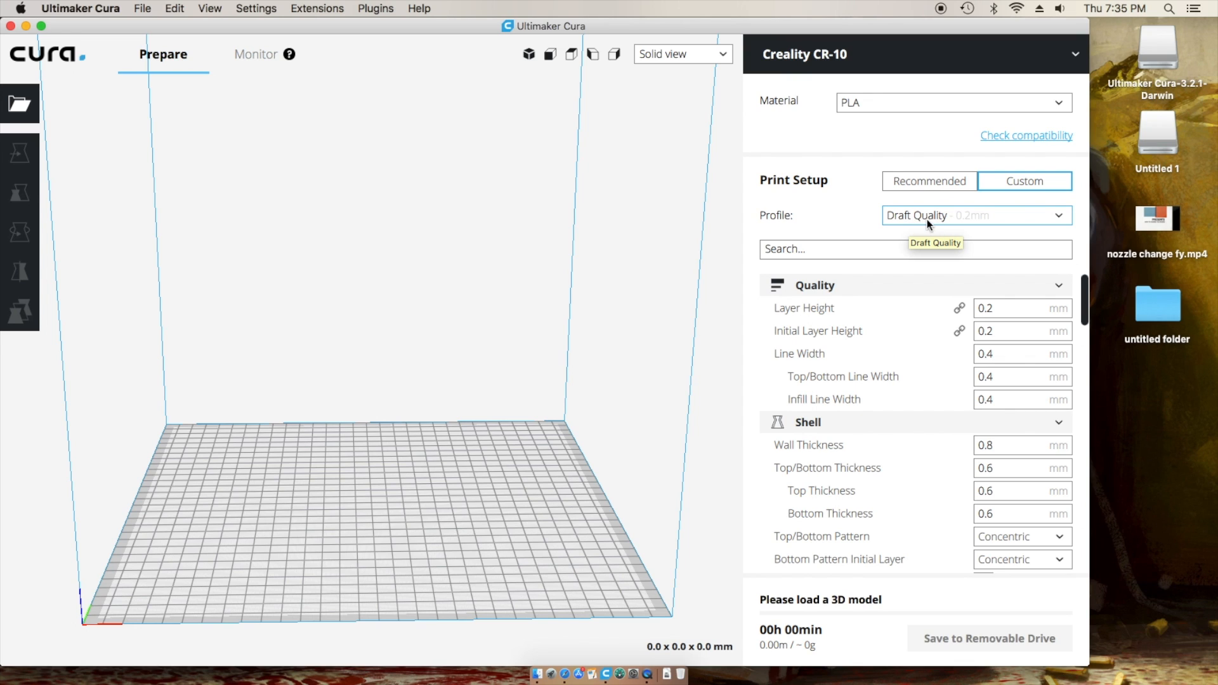
click(80, 8)
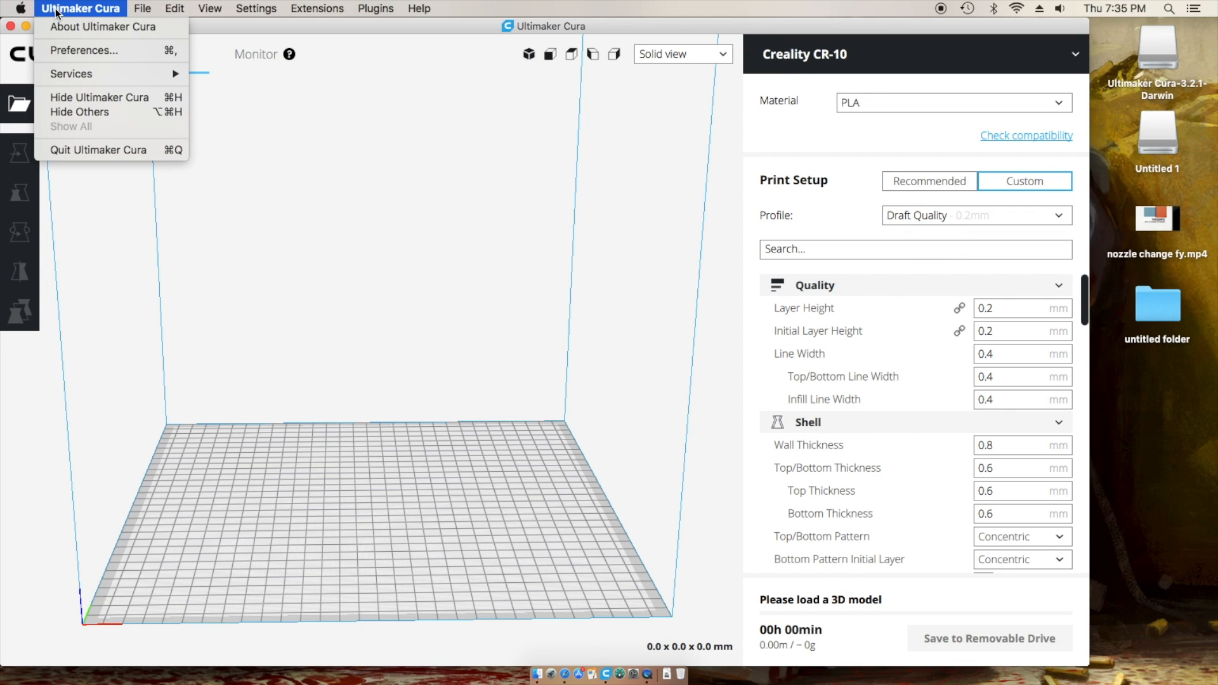
- Add a Creality CR-10 printer from the Printers preferences
click(160, 51)
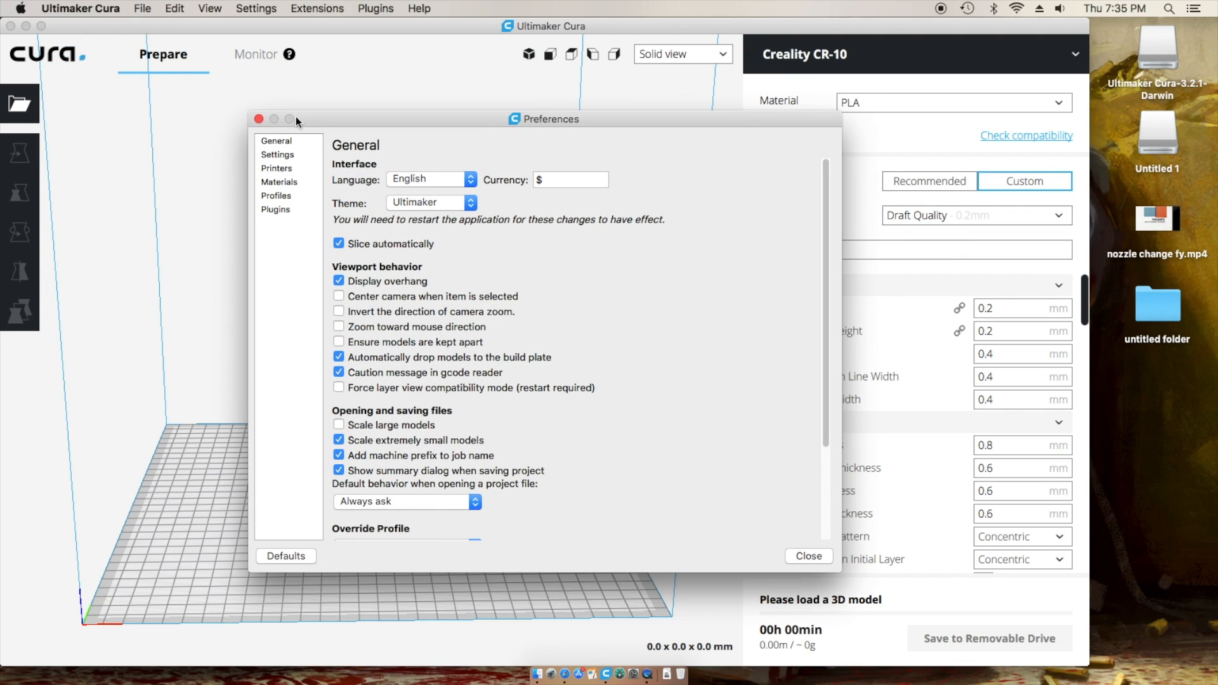
click(276, 168)
click(417, 167)
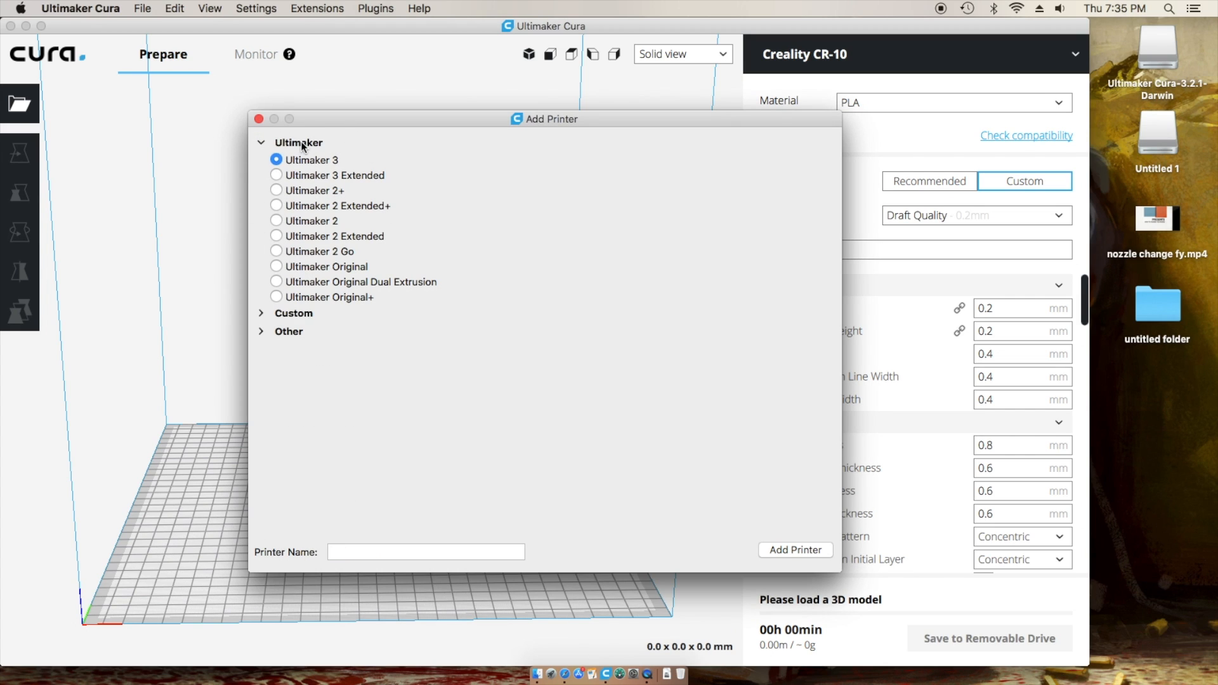
click(286, 331)
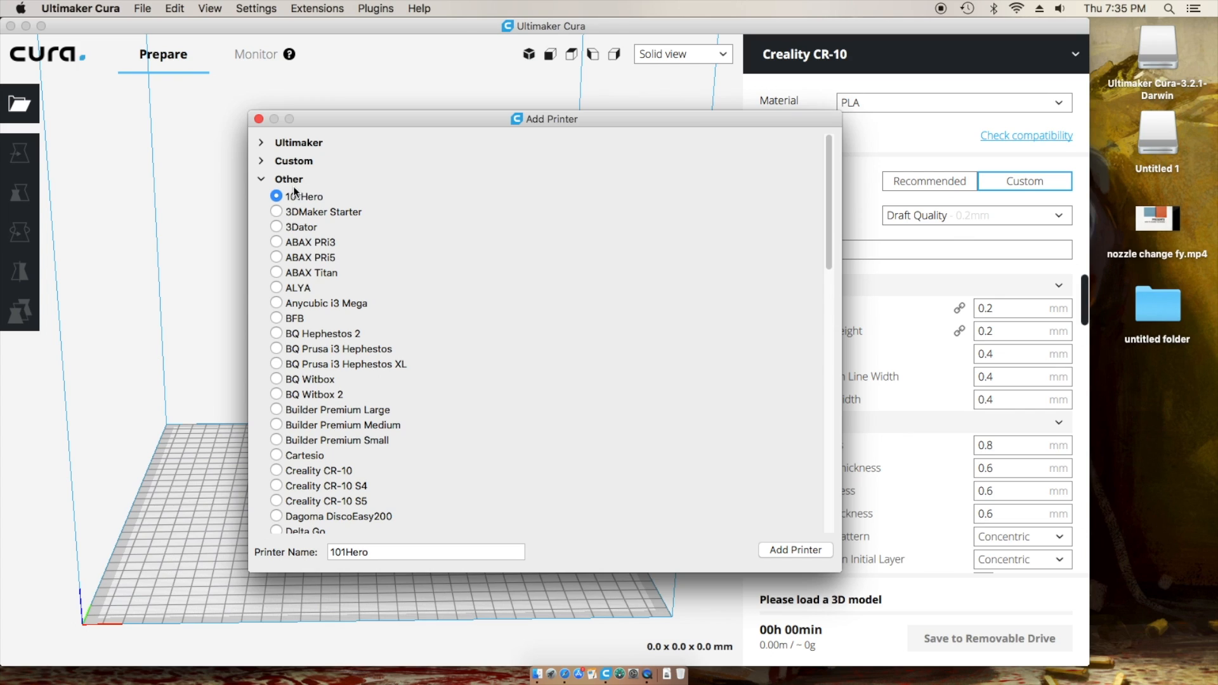
scroll(413, 427, down, 2)
click(319, 444)
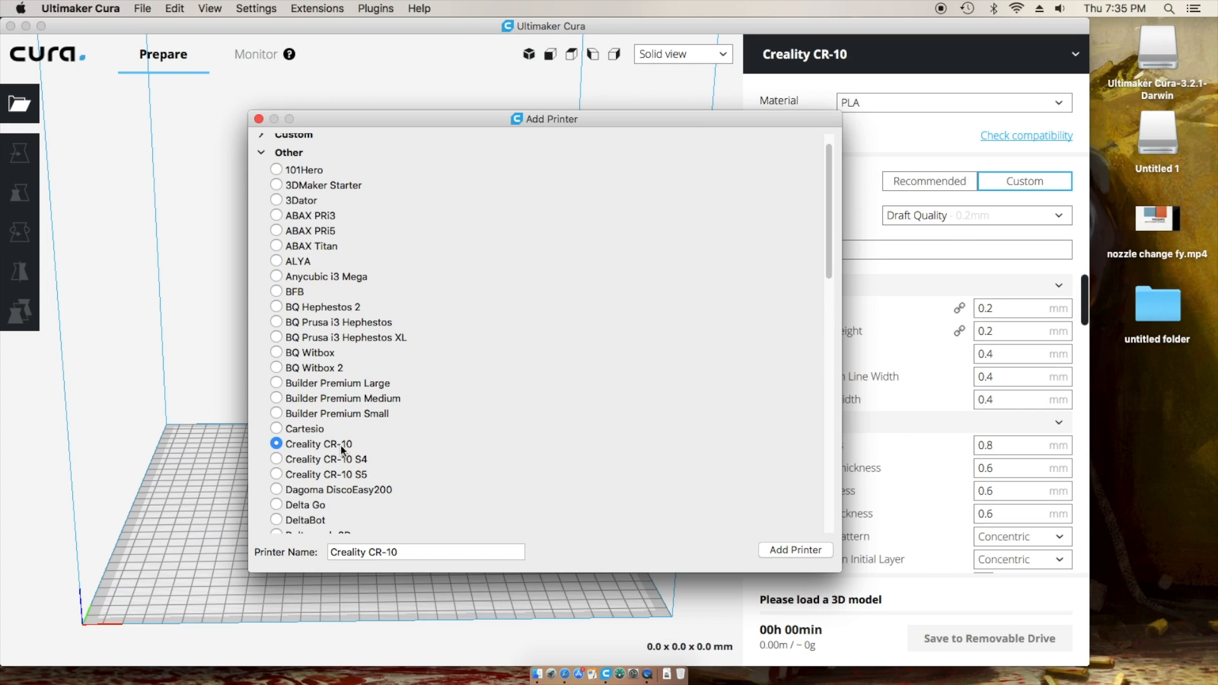
click(784, 550)
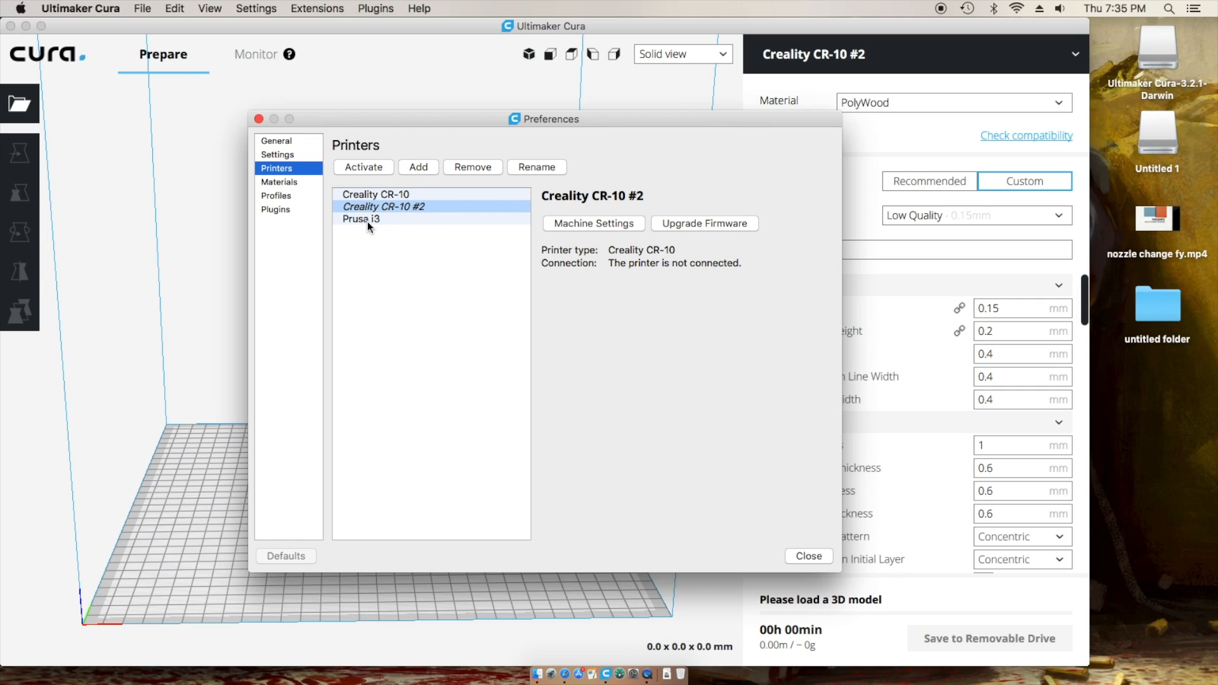
- Remove the Prusa i3 and Creality CR-10 #2 printers, then close Preferences
click(368, 222)
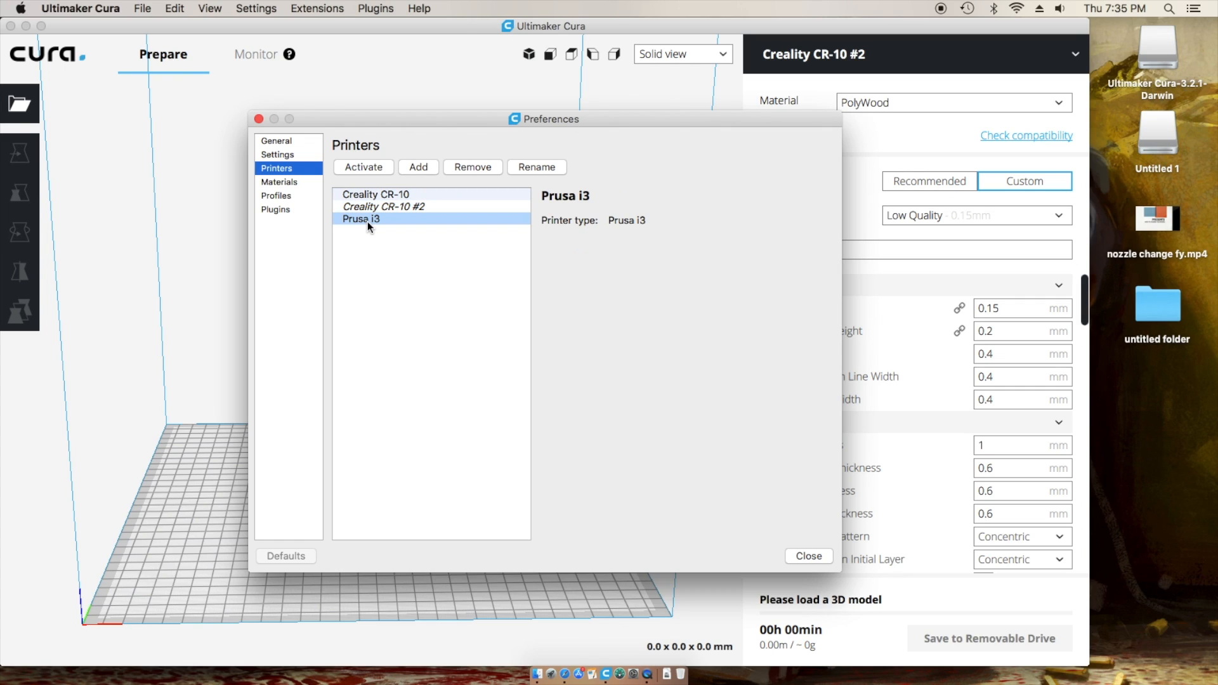
click(464, 169)
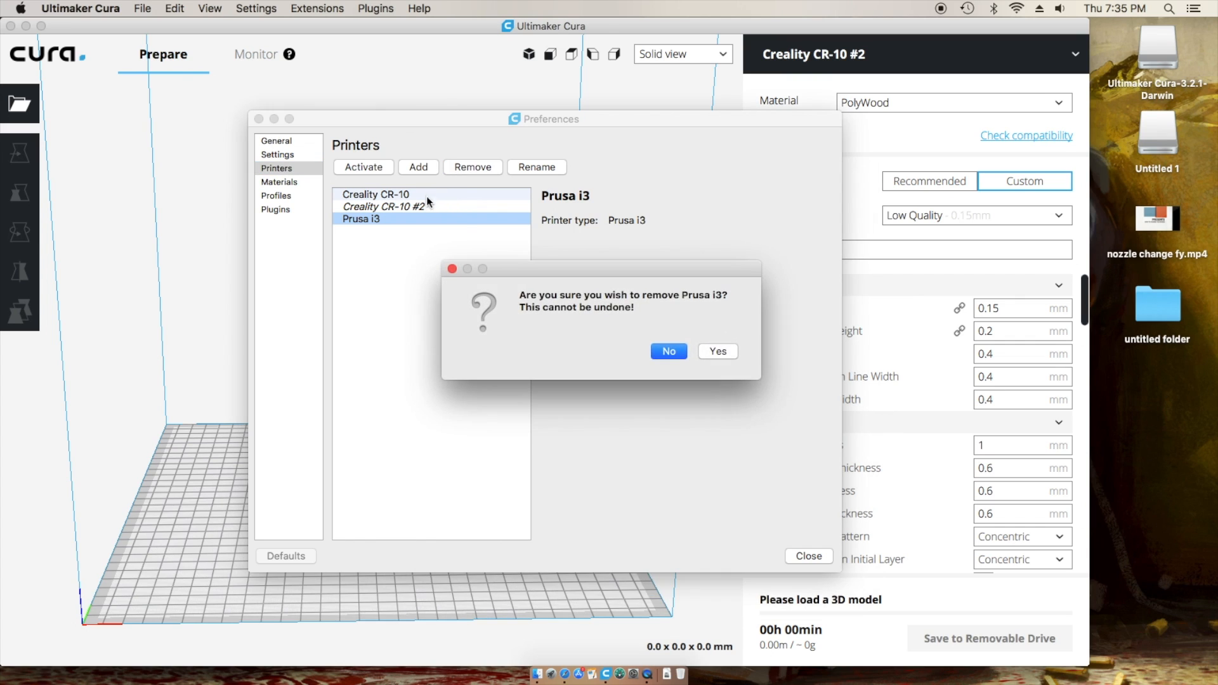
click(716, 351)
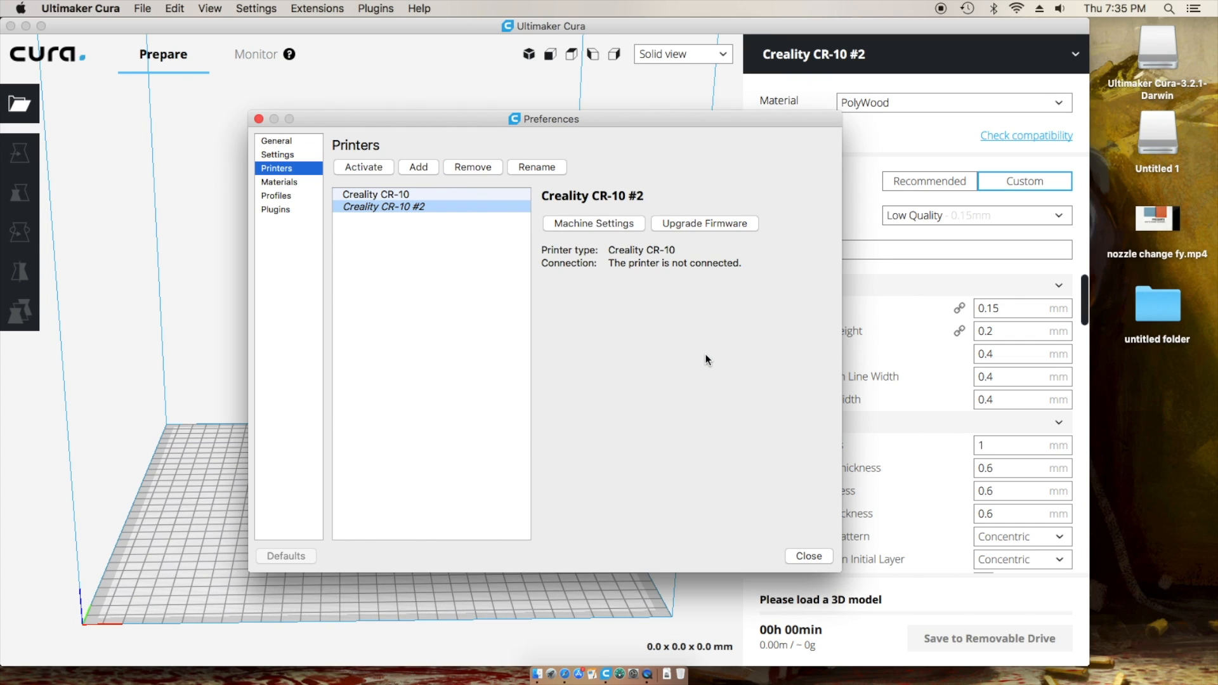
click(396, 196)
click(407, 207)
click(483, 169)
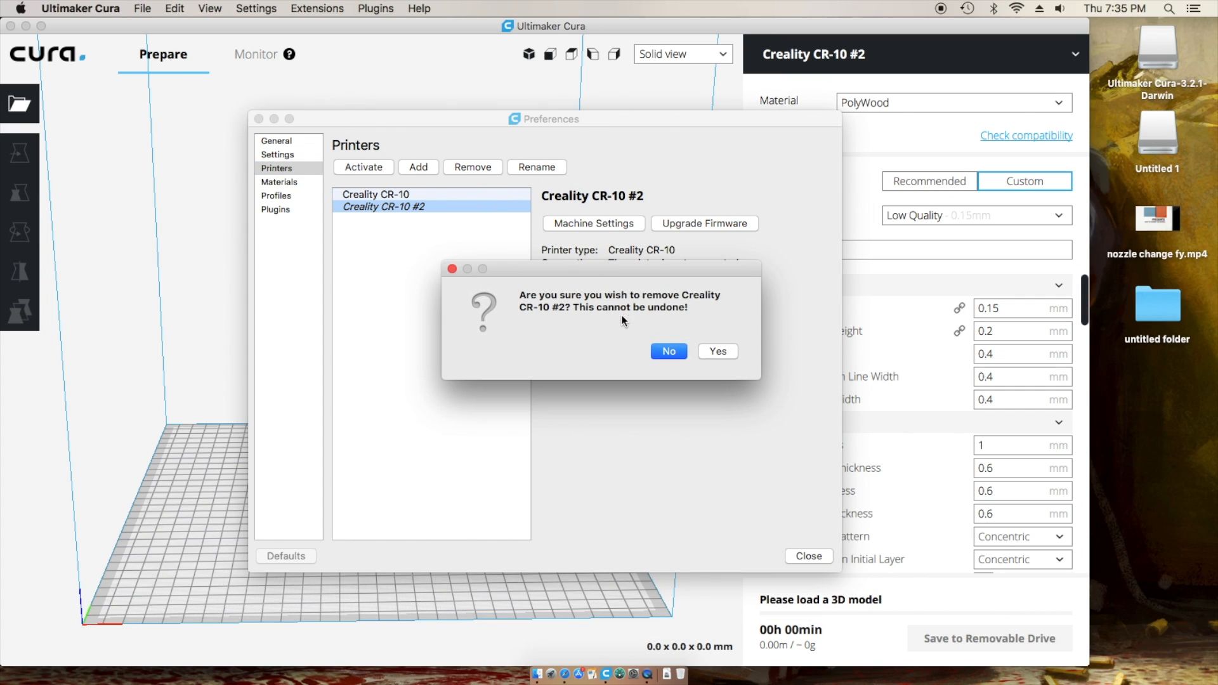
click(729, 352)
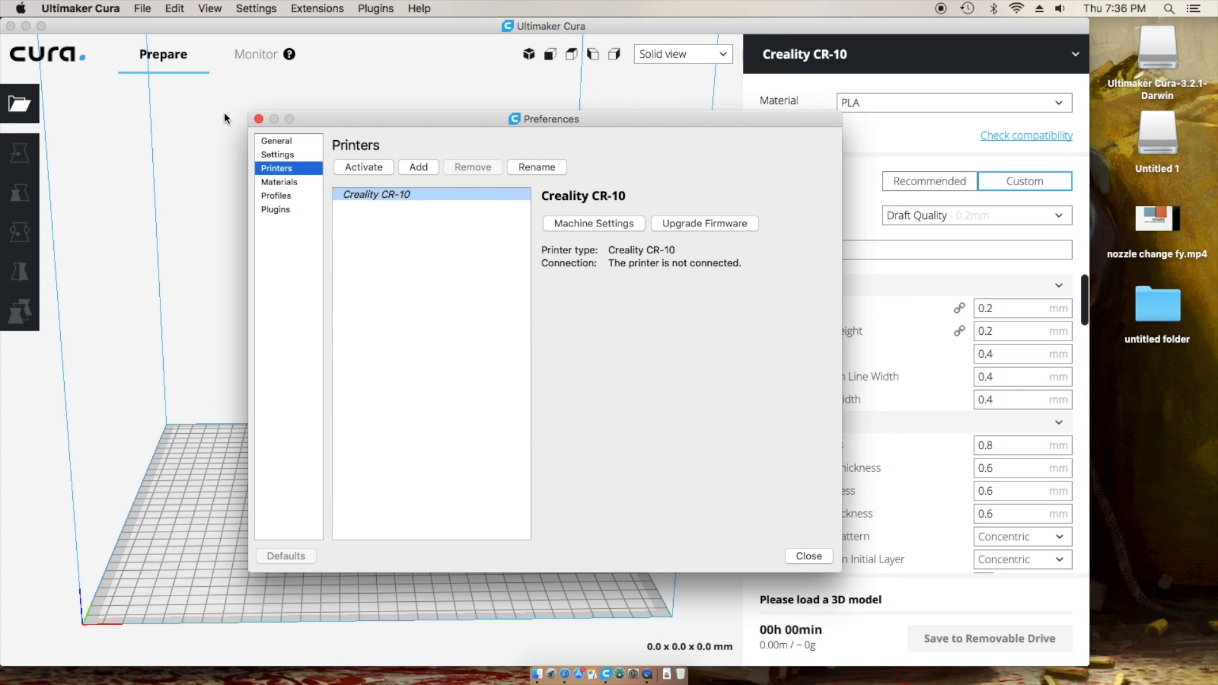
click(258, 118)
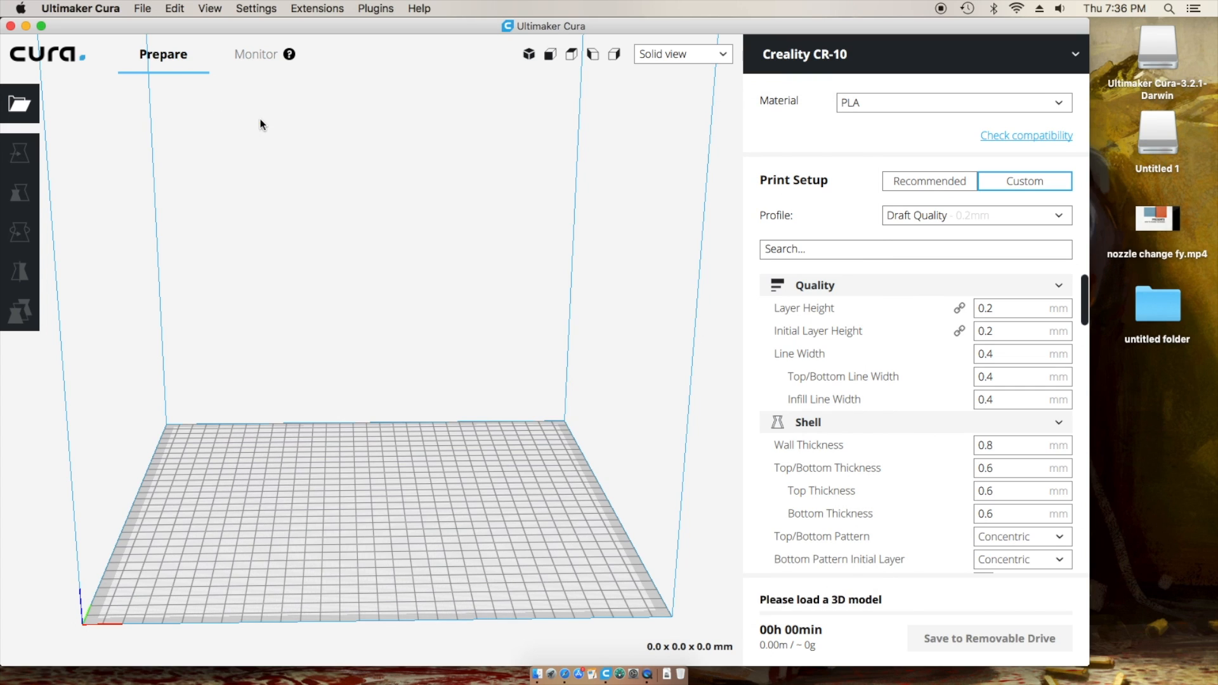
- Open the CR-10 Machine Settings and review its 300×300×400 mm volume and 0.4 mm nozzle
click(82, 8)
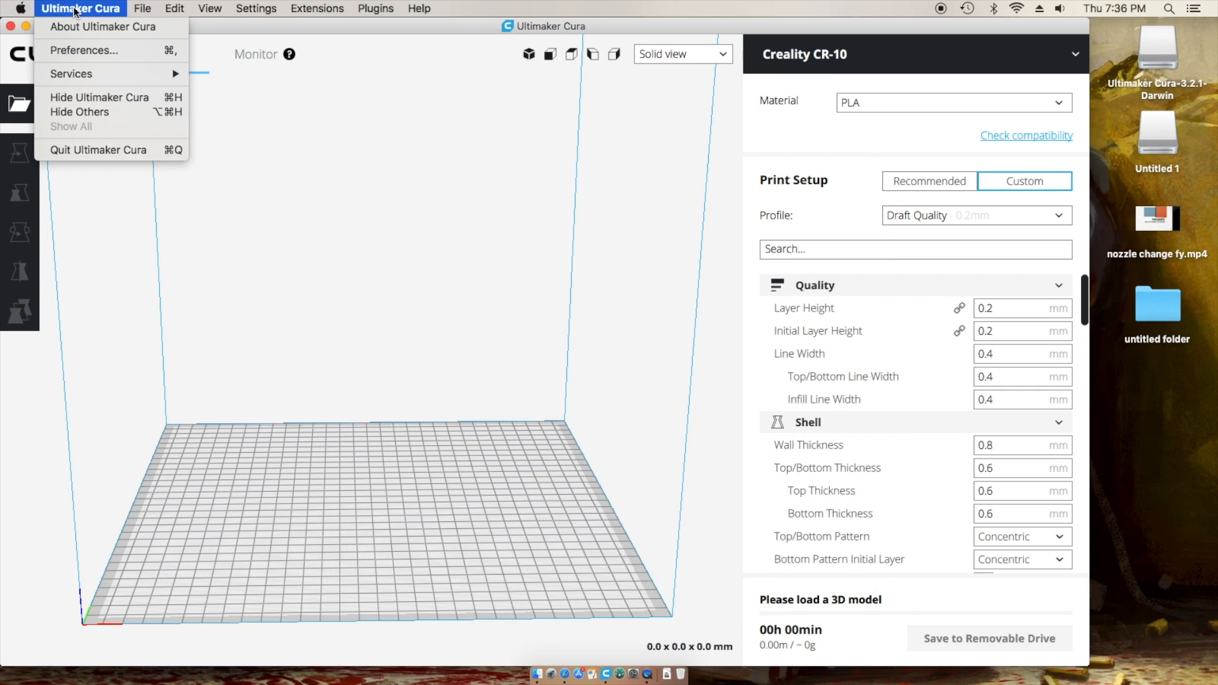
click(76, 50)
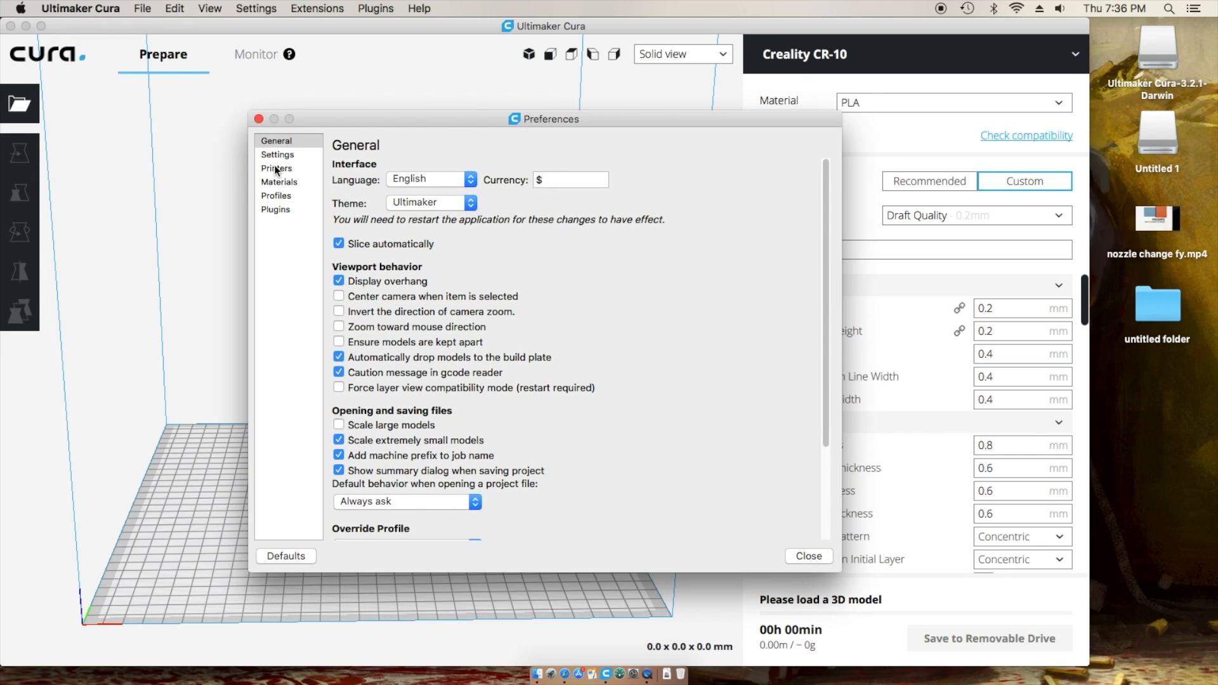
click(275, 167)
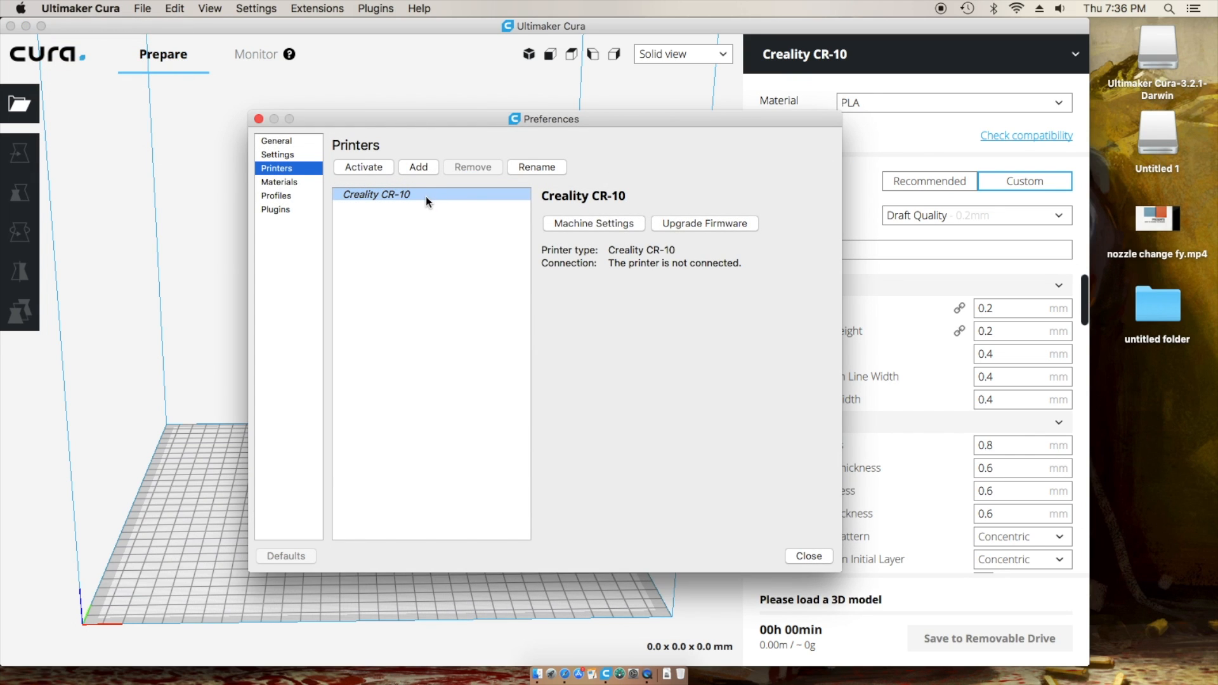
click(608, 227)
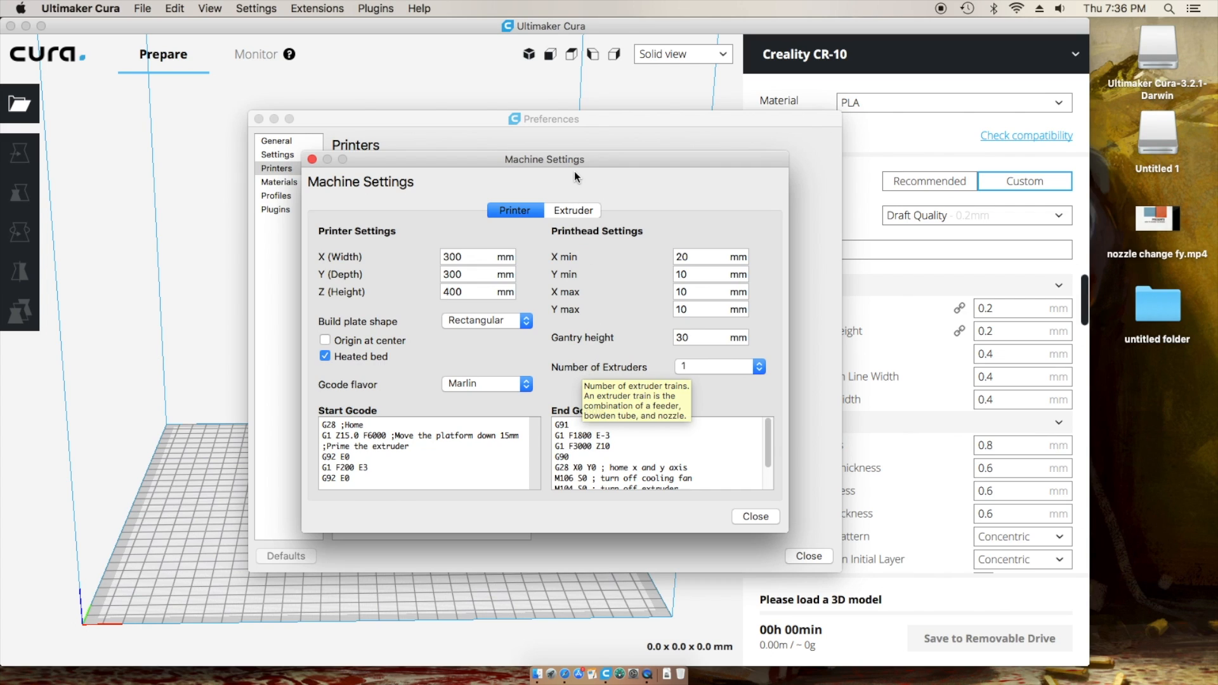
click(571, 210)
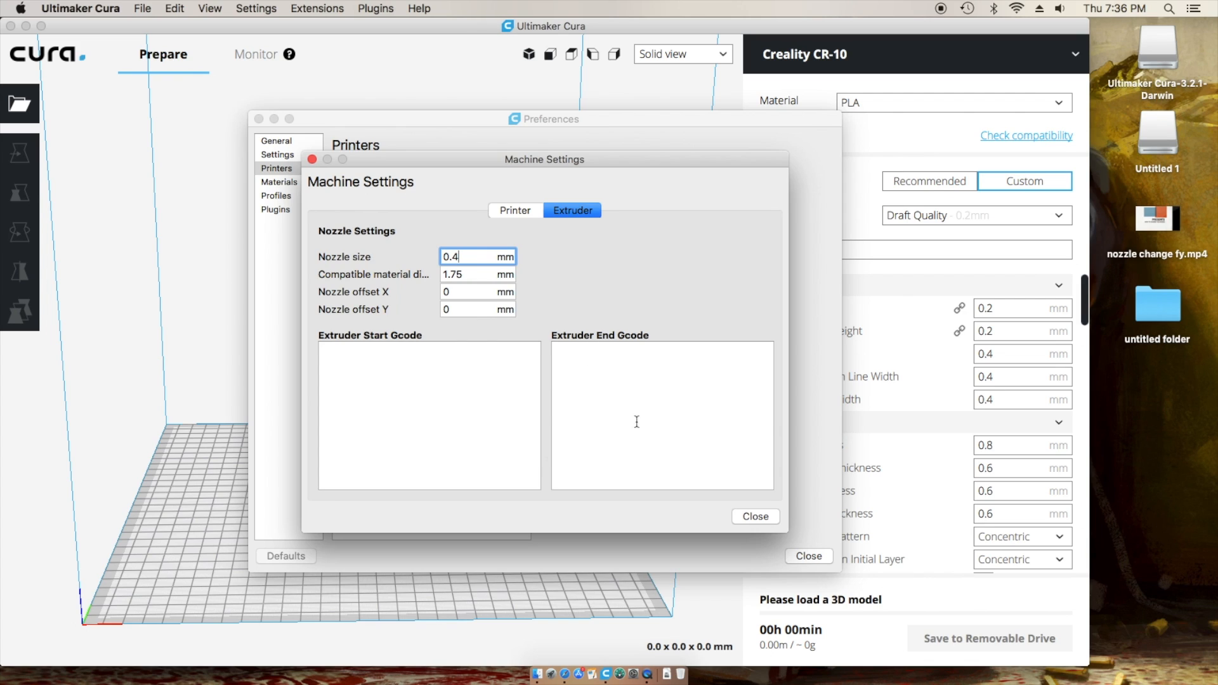
click(517, 212)
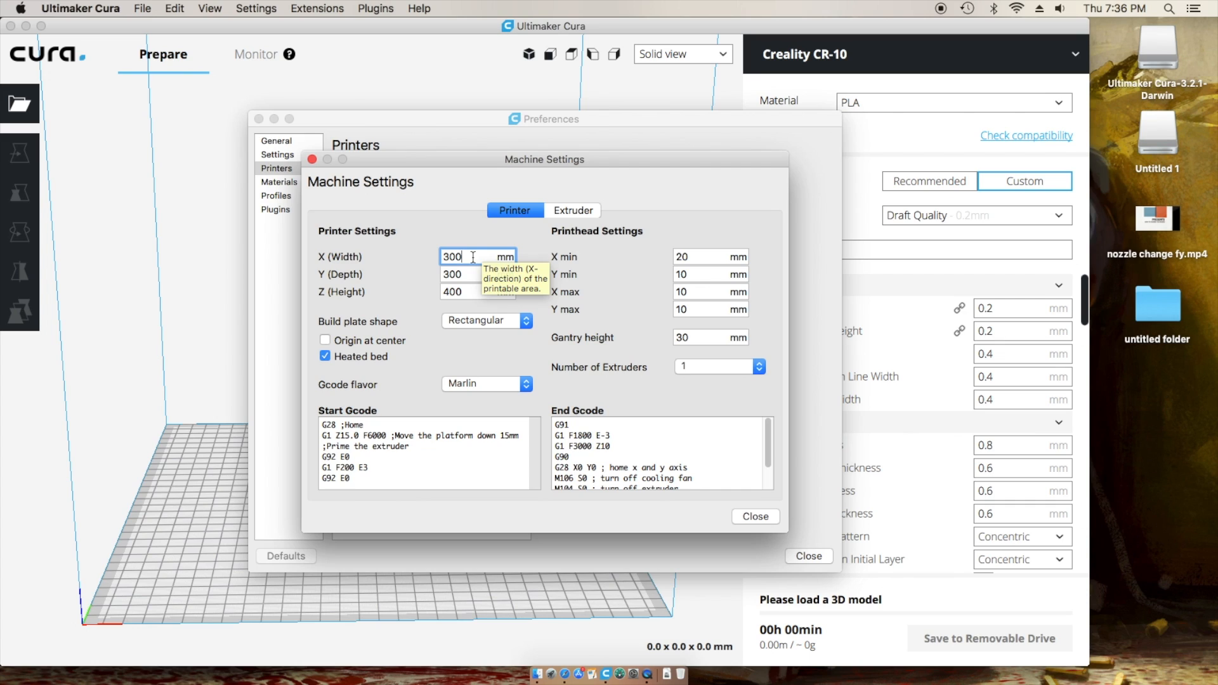
- Set the CR-10 build volume to 298 × 298 × 398 mm with Origin at center off
click(471, 292)
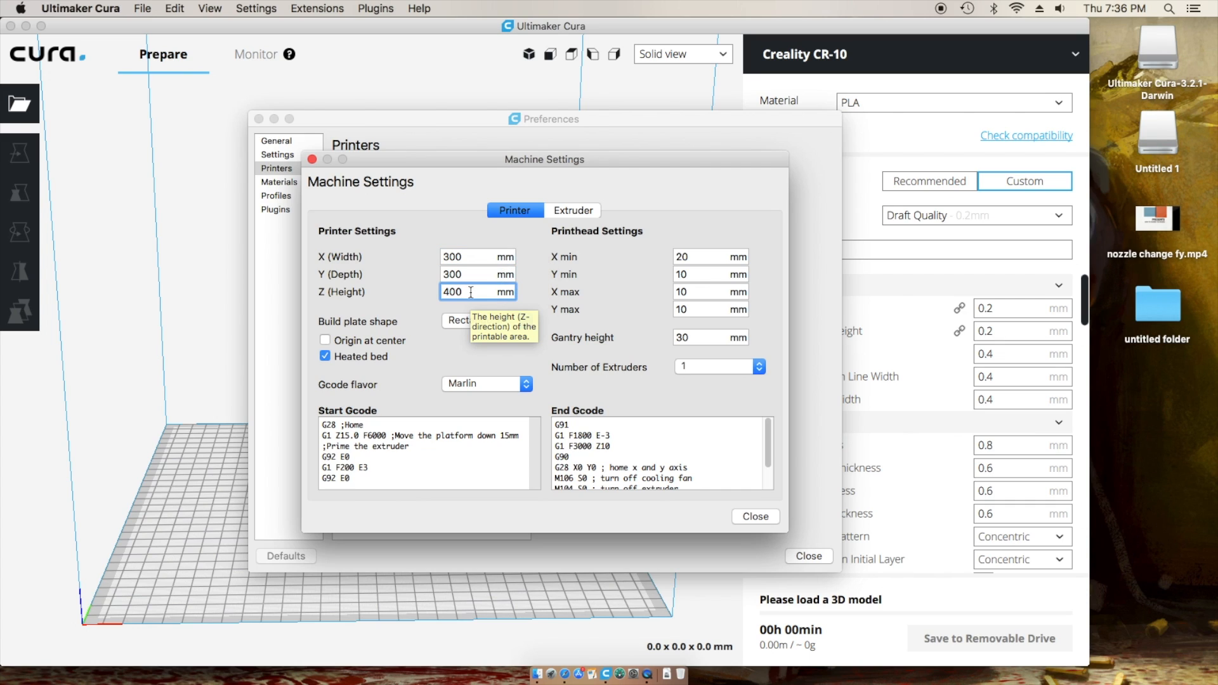
click(474, 257)
drag(470, 257, 432, 262)
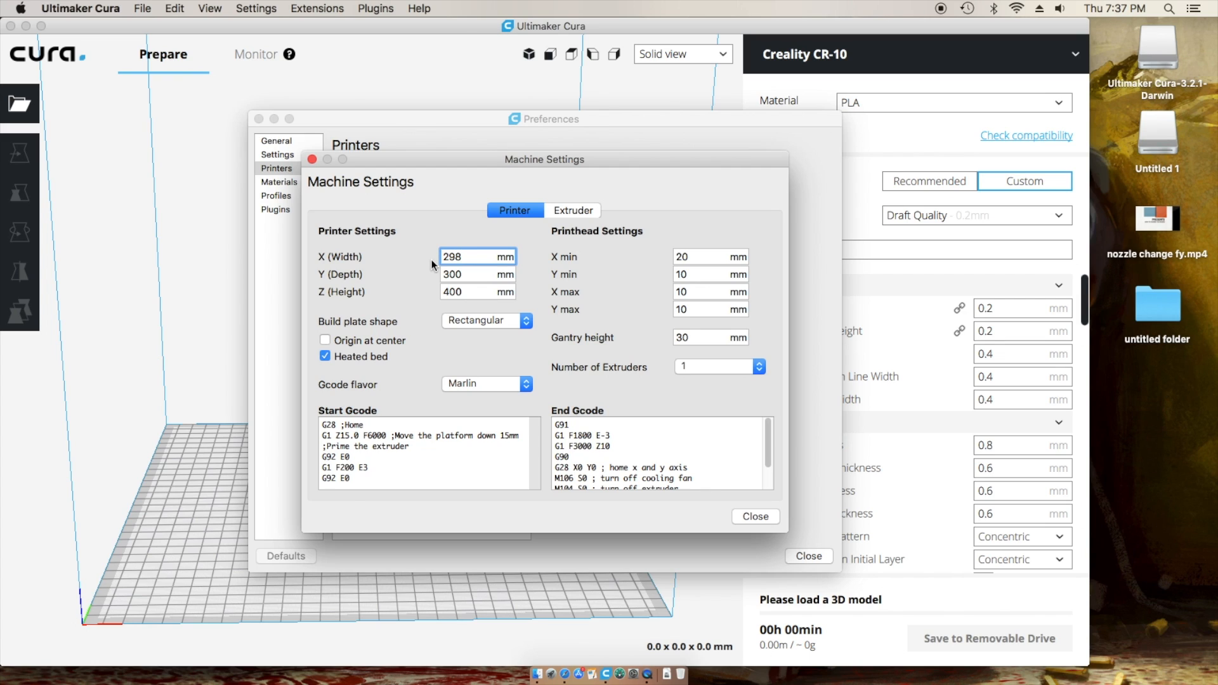
click(465, 275)
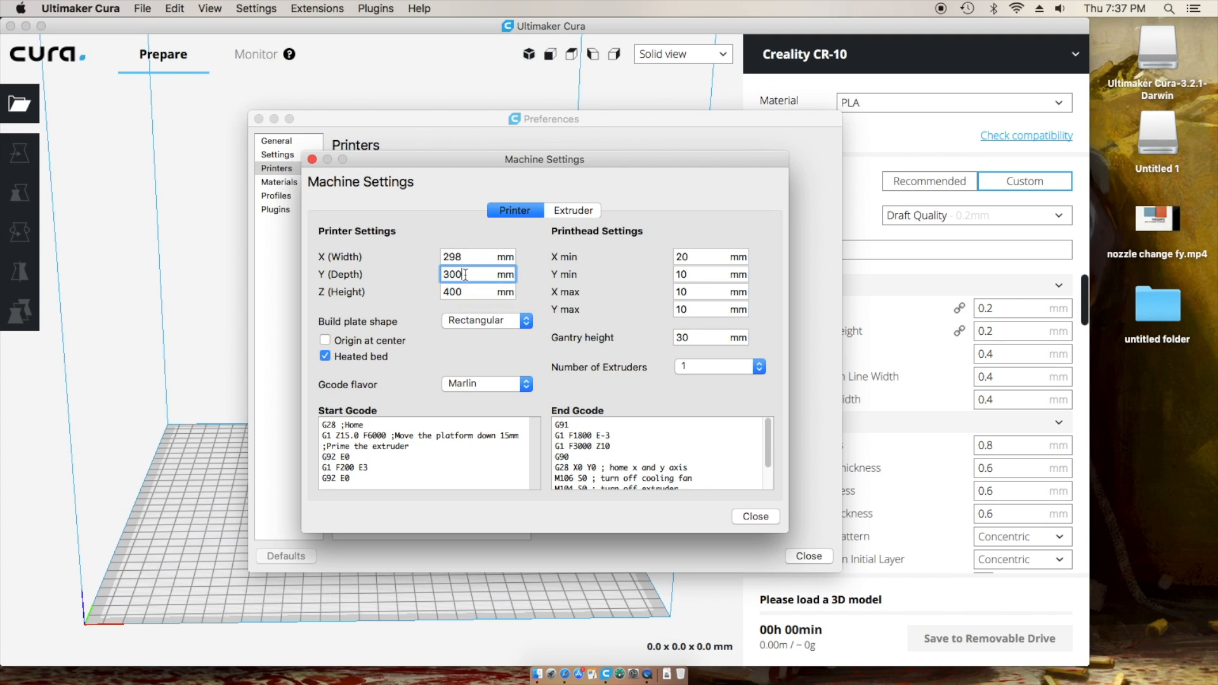
key(BackSpace)
key(BackSpace)
key(BackSpace)
text(298)
double_click(473, 295)
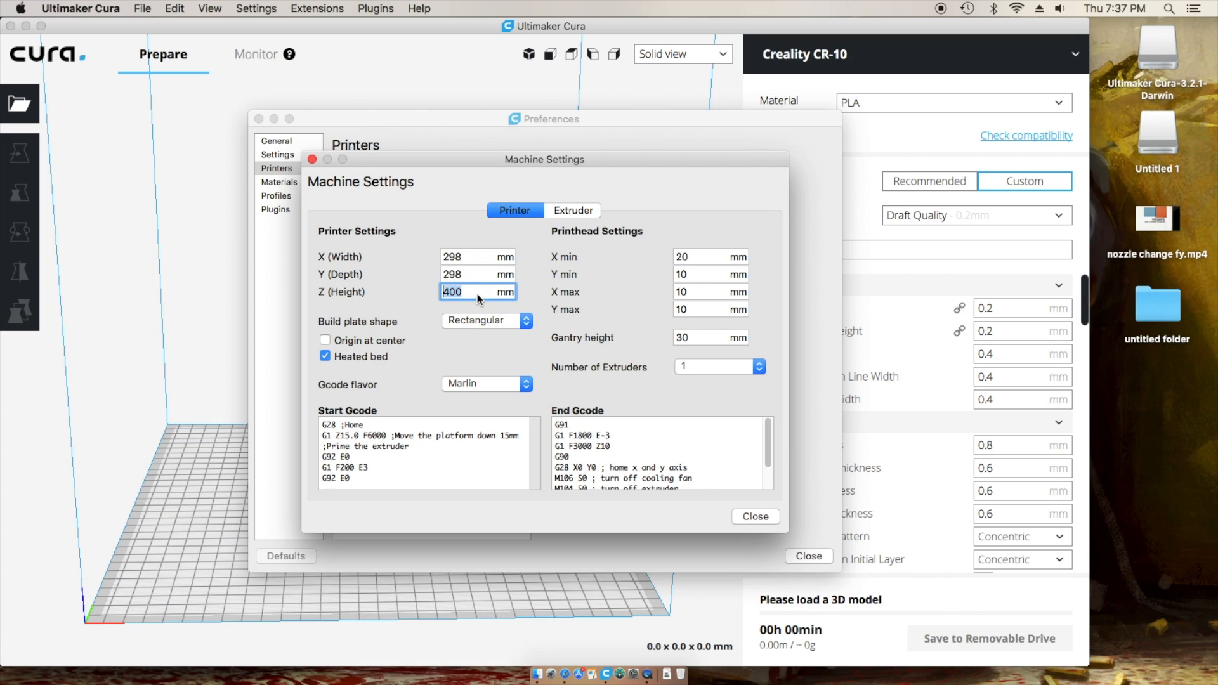
text(398)
click(354, 343)
click(325, 340)
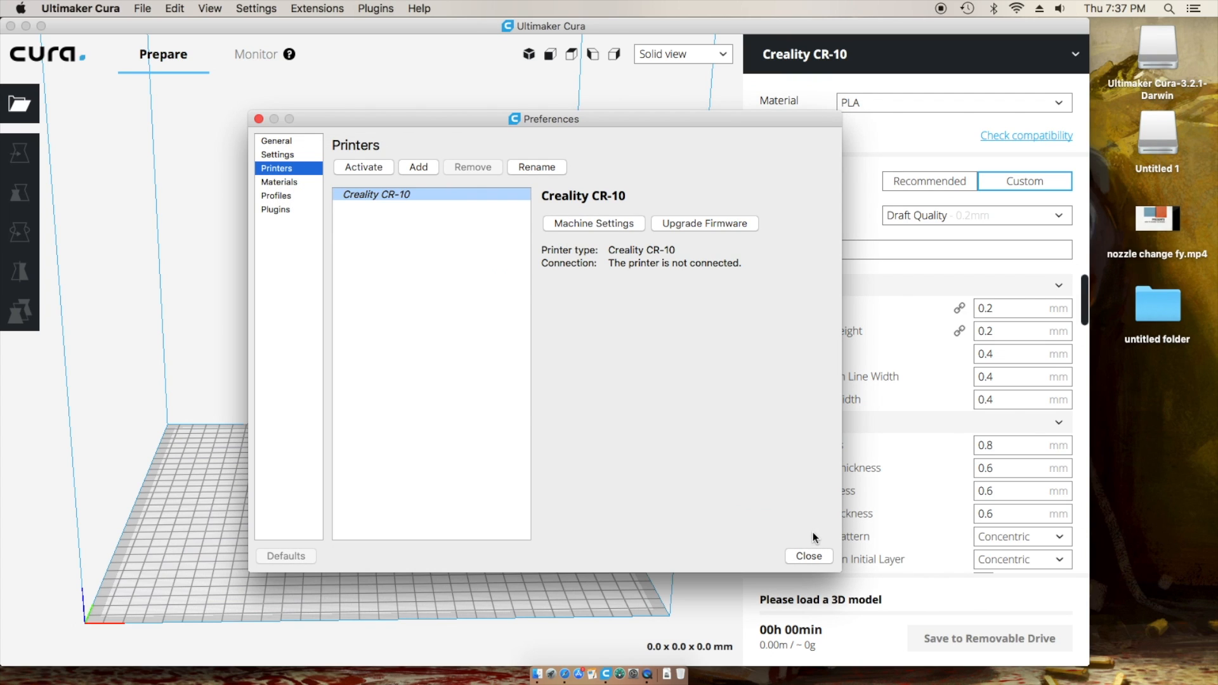
- Tick 'Ensure models are kept apart' in General preferences, then show the Profiles list
click(278, 154)
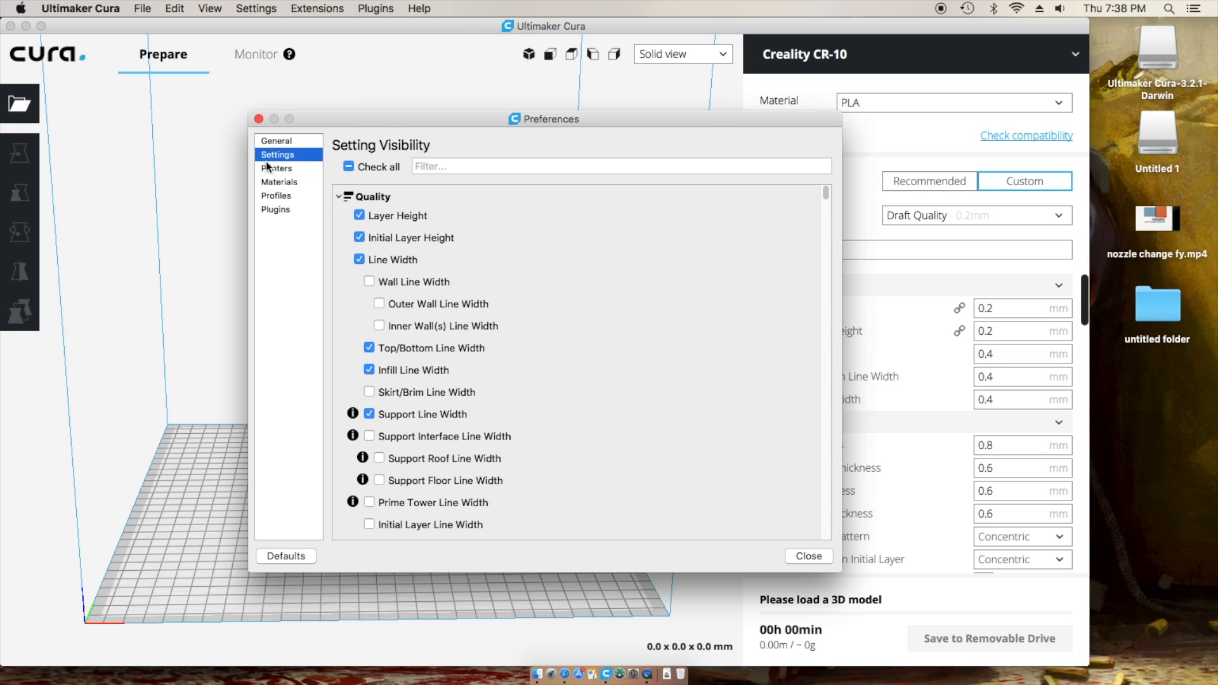
click(276, 140)
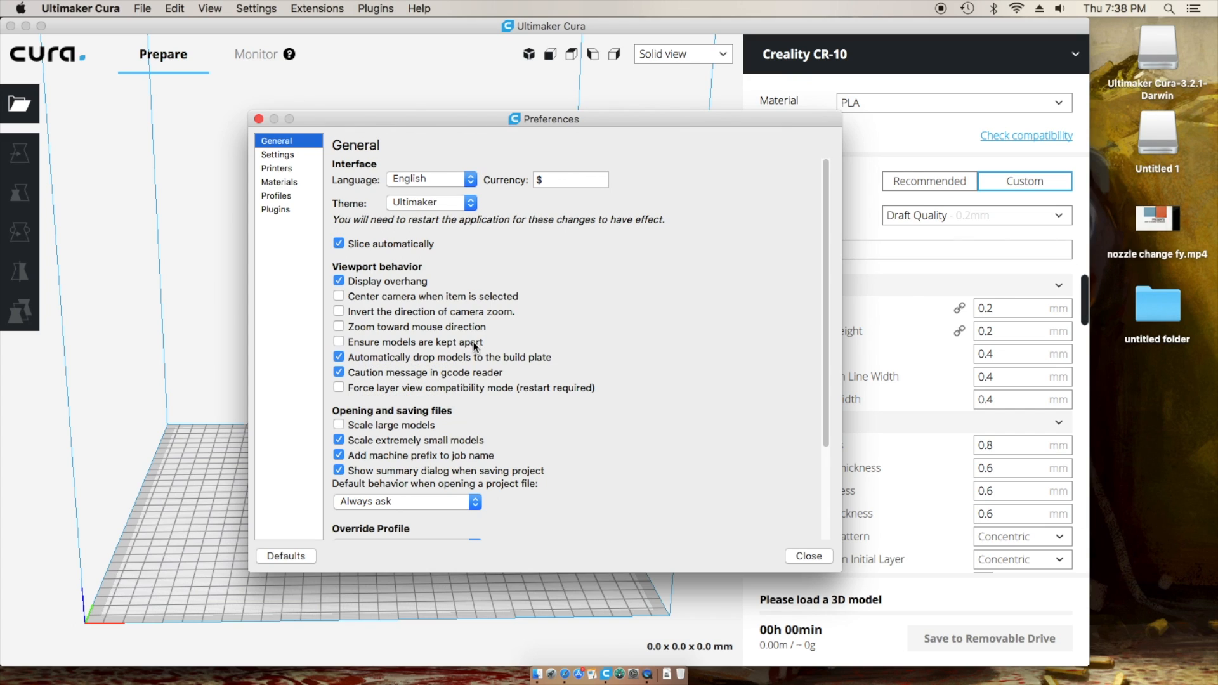
mouse_move(346, 346)
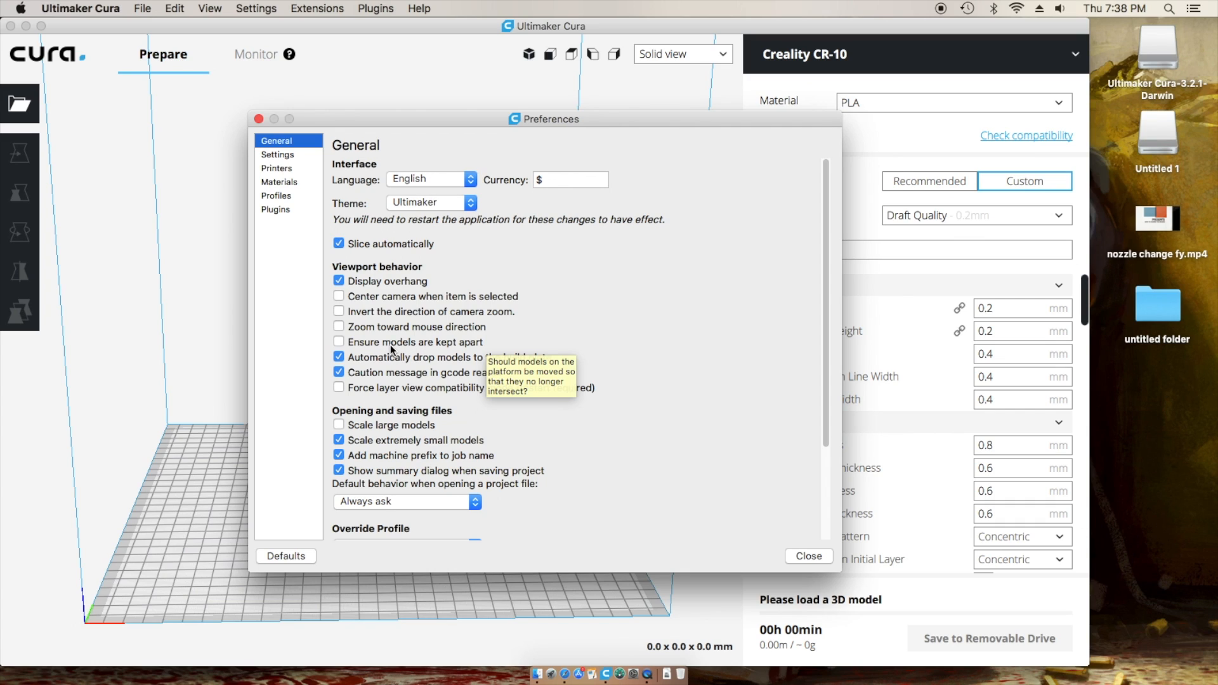
click(340, 343)
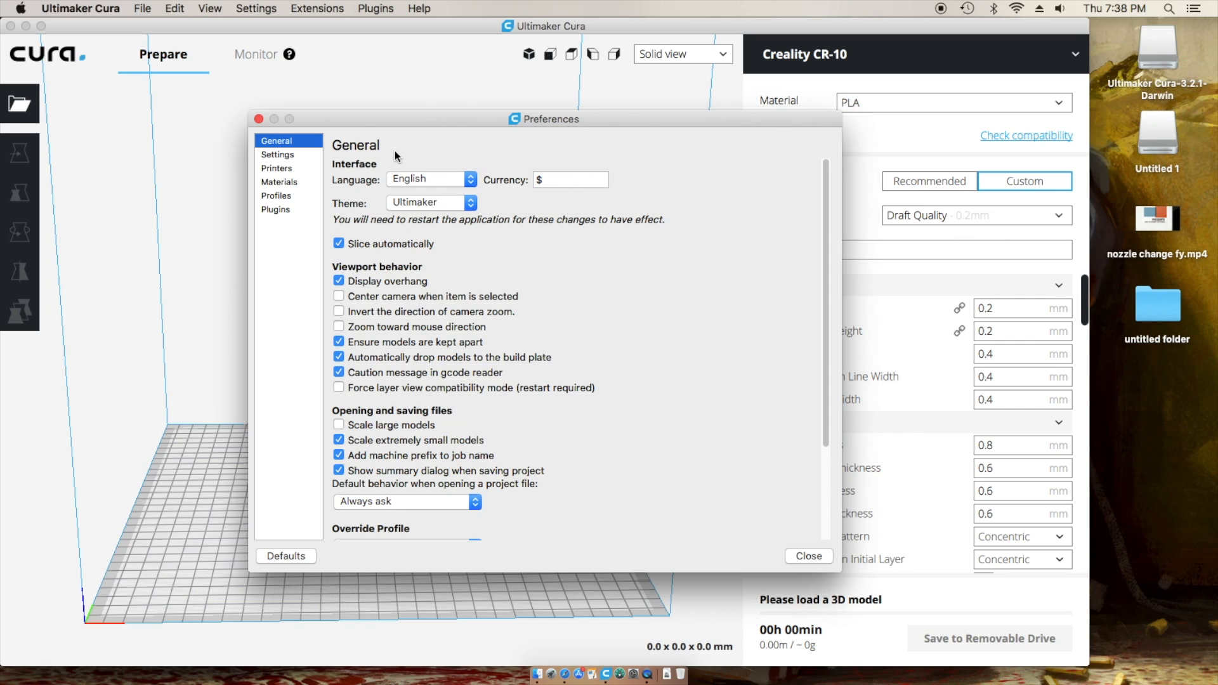
click(280, 197)
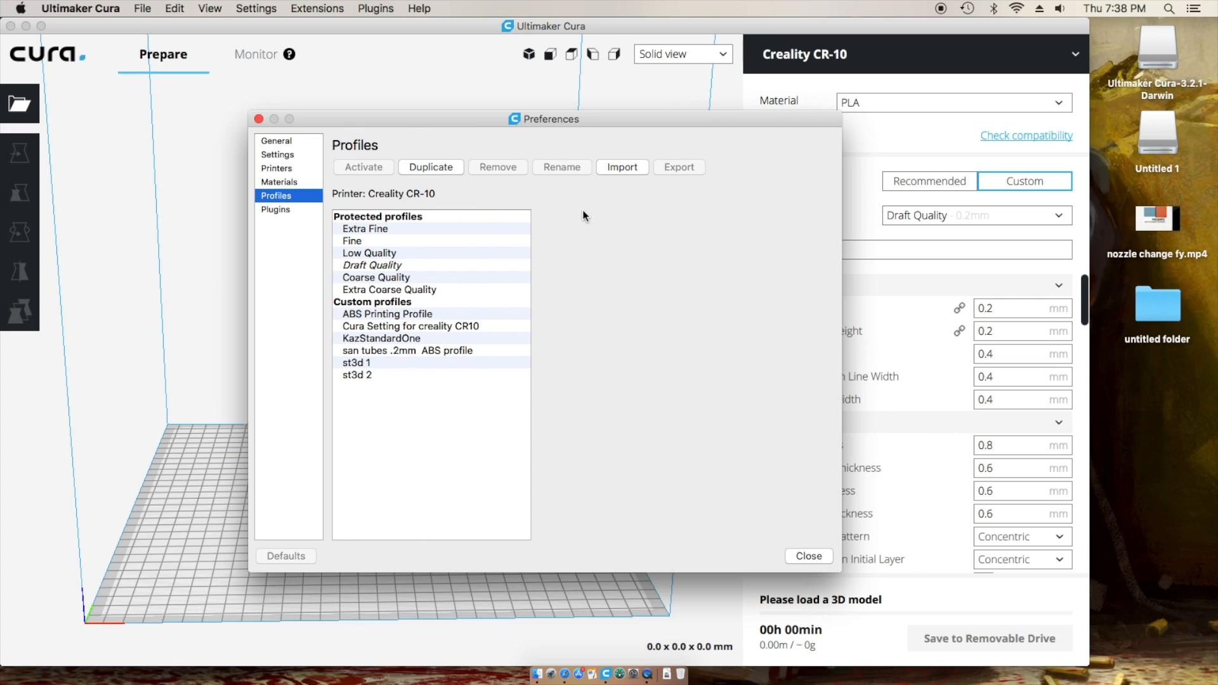
- Inspect the st3d 1, st3d 2 and san tubes .2mm ABS profiles, then close Preferences
click(367, 365)
click(367, 376)
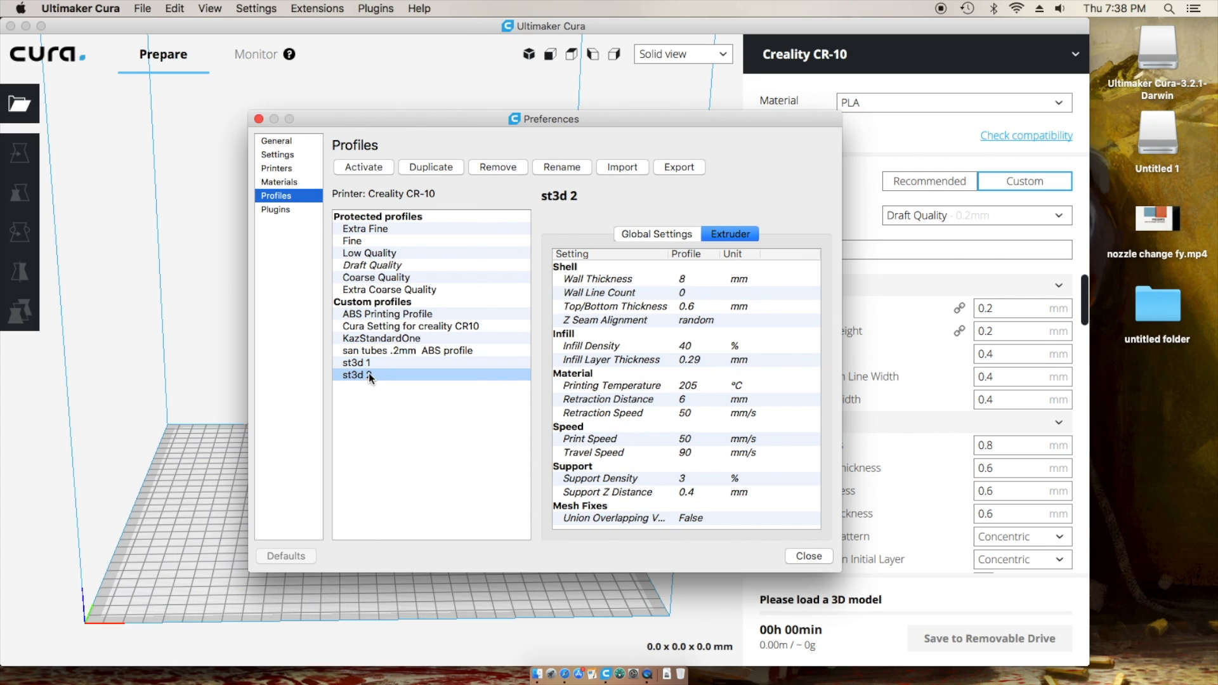
click(372, 364)
click(372, 375)
click(377, 352)
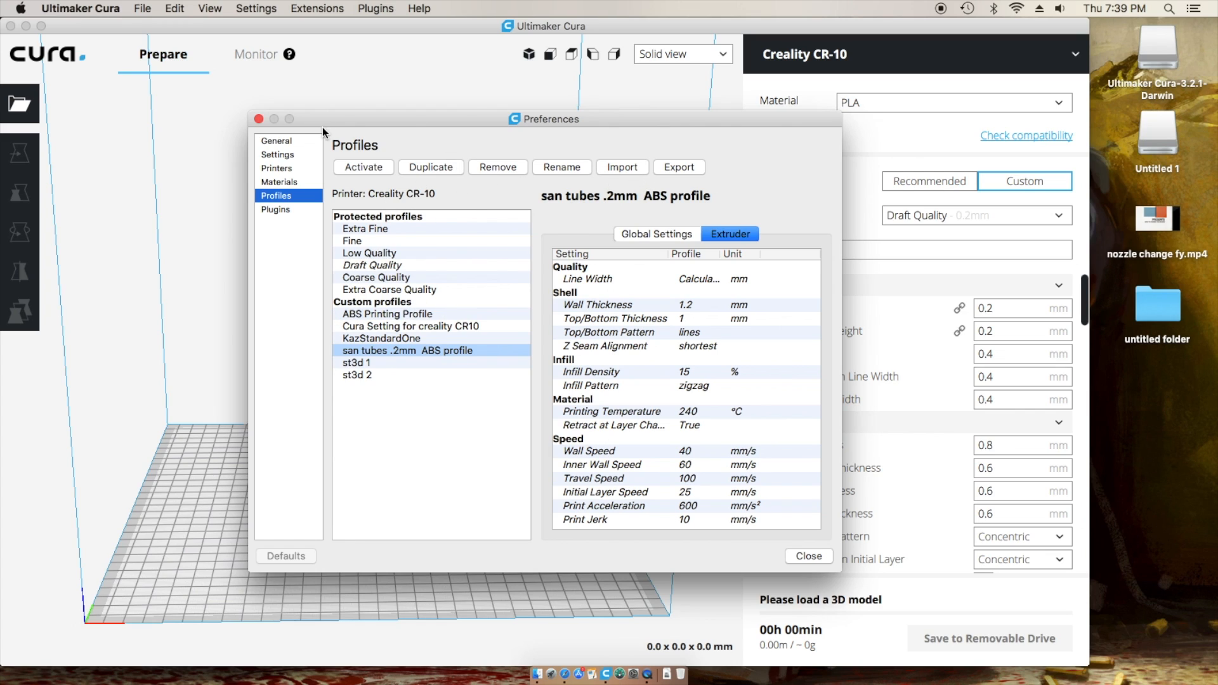
click(808, 556)
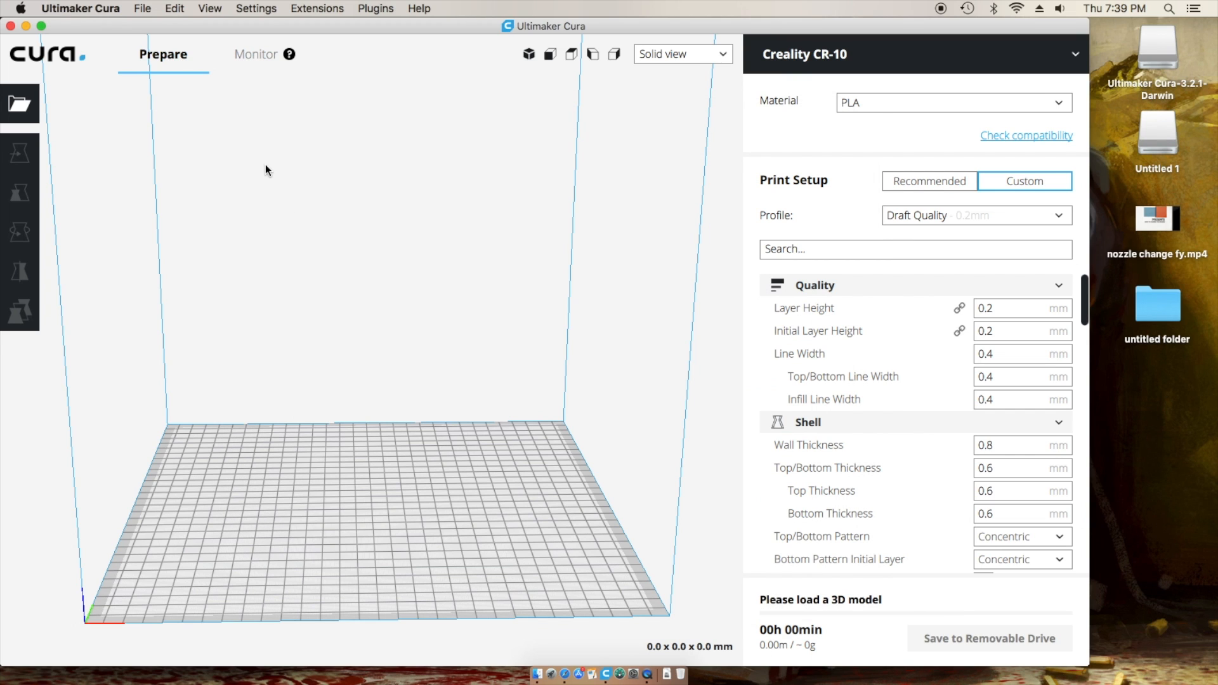
- Launch Safari and load facebook.com from the address bar
click(559, 670)
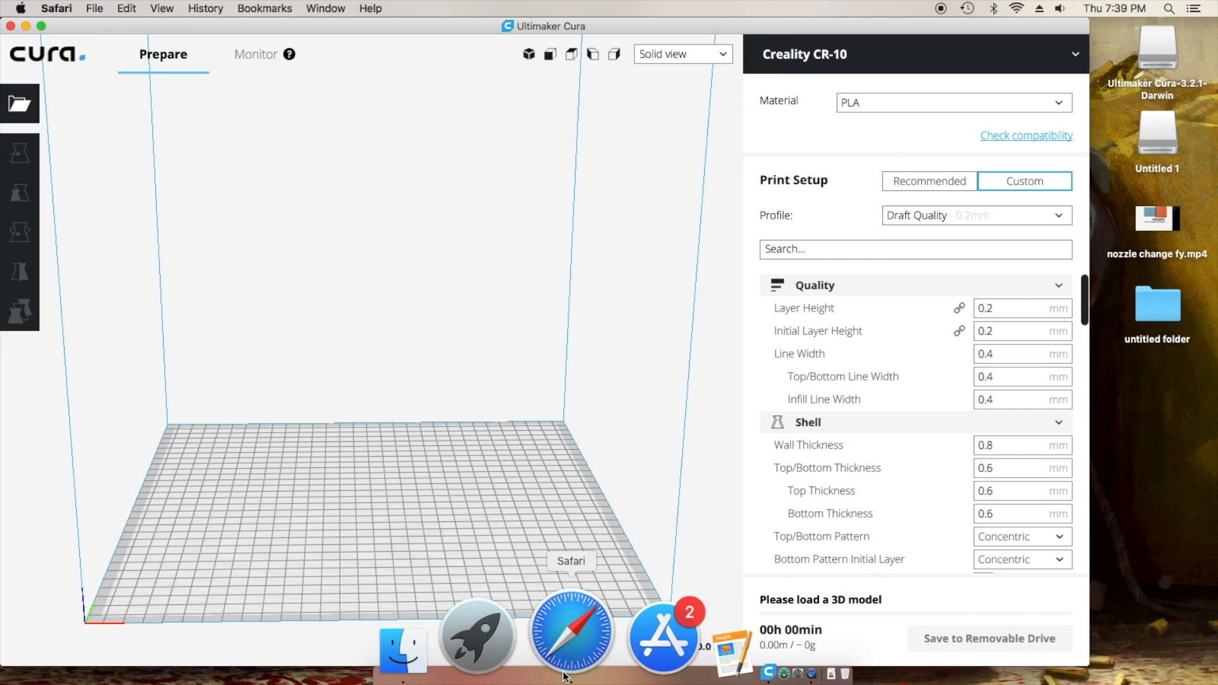
click(599, 31)
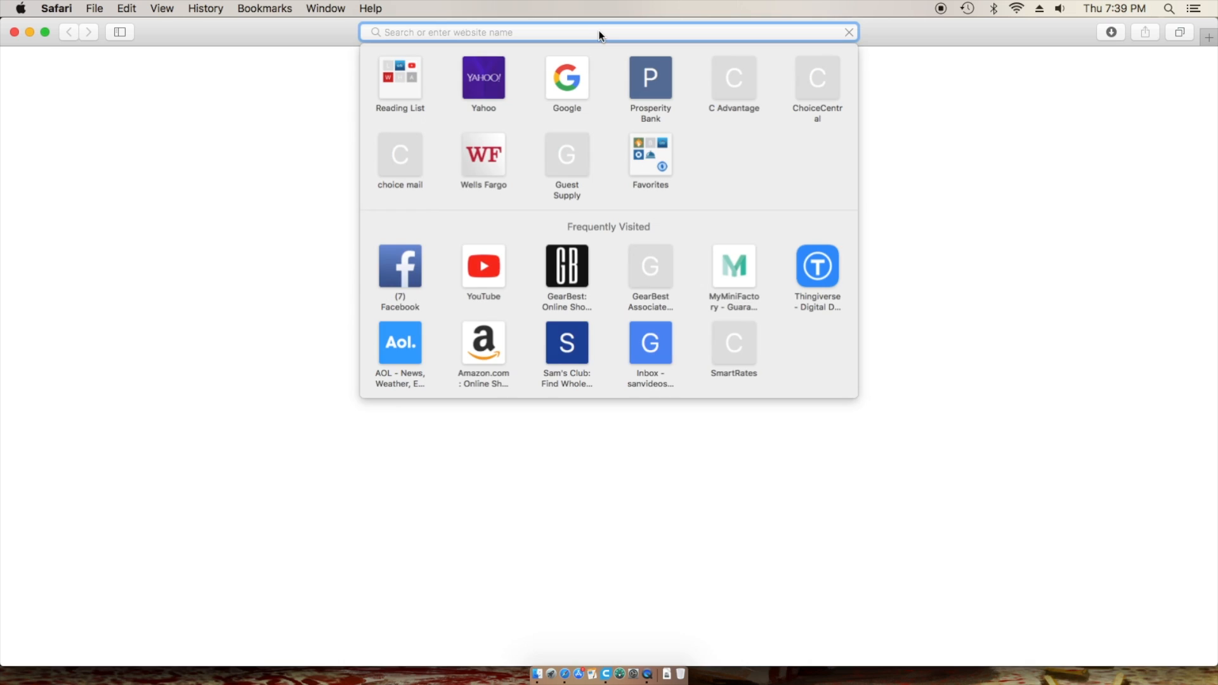
text(faceb)
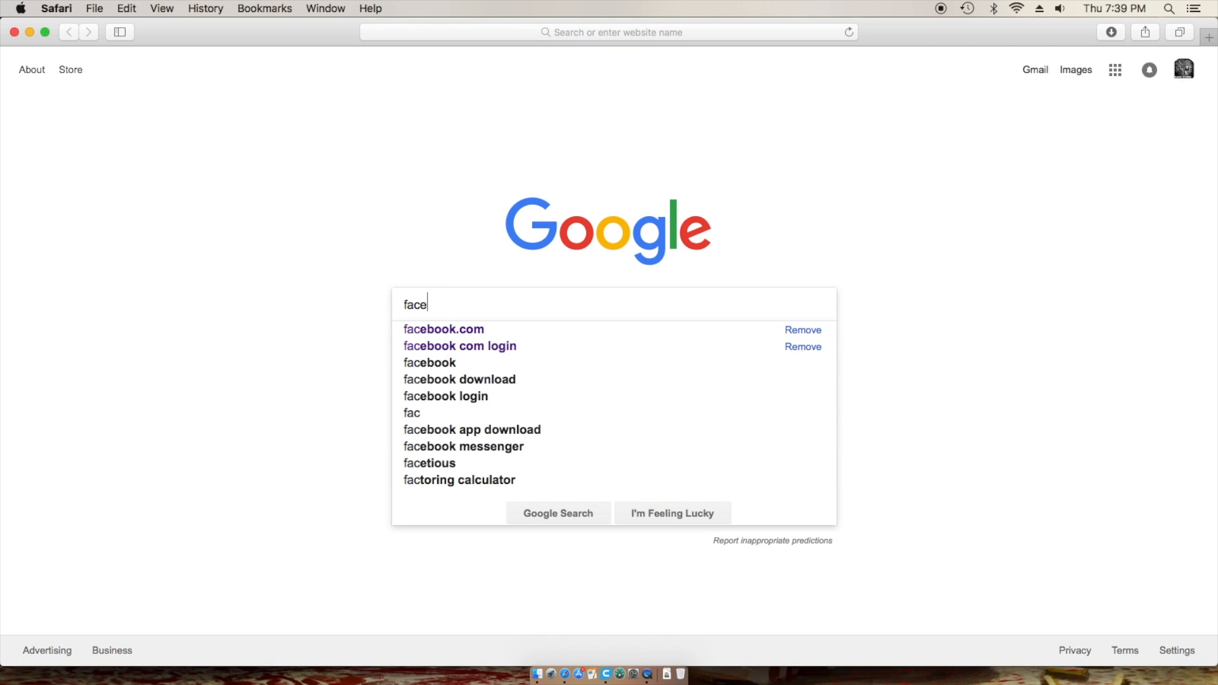
click(616, 34)
text(facebook.com)
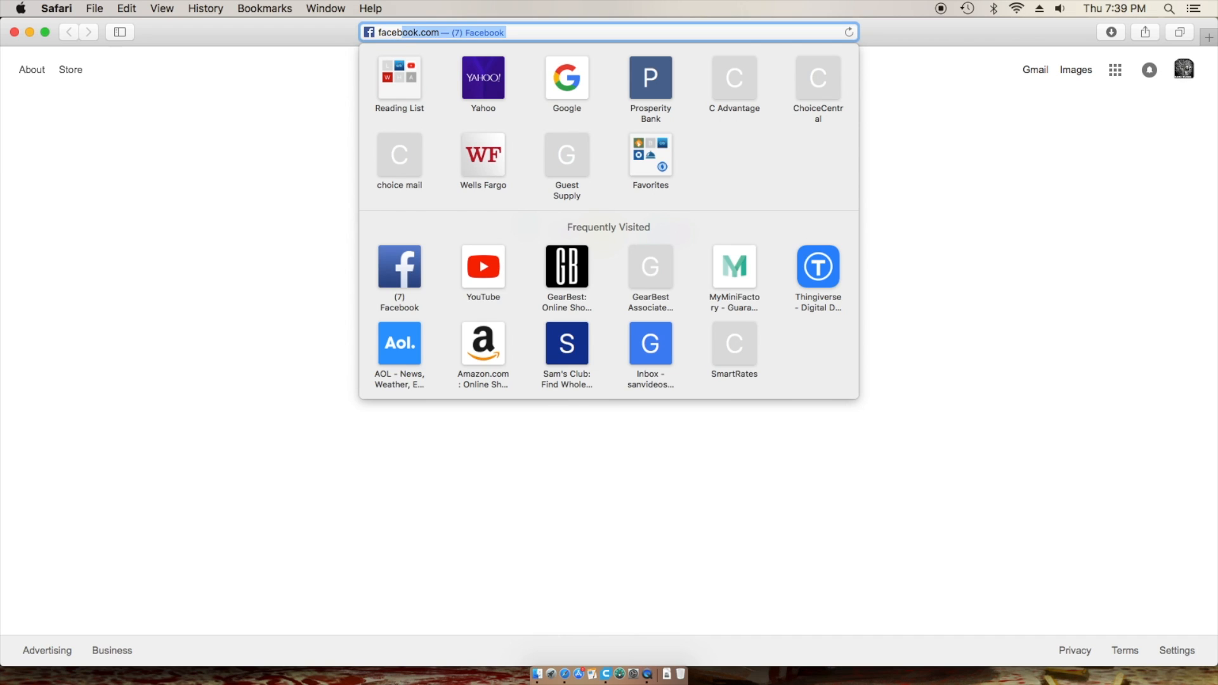
key(Return)
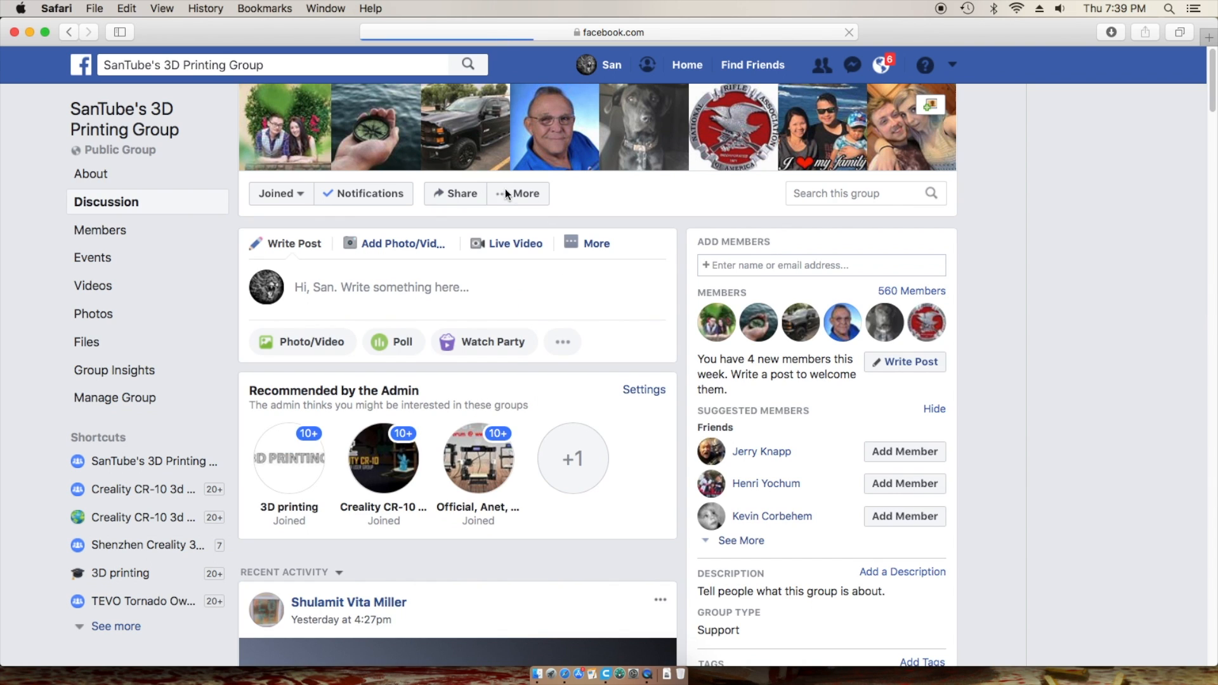
- Download Santube .15mm Profile.curaprofile from the group's Files, then close Safari
click(95, 351)
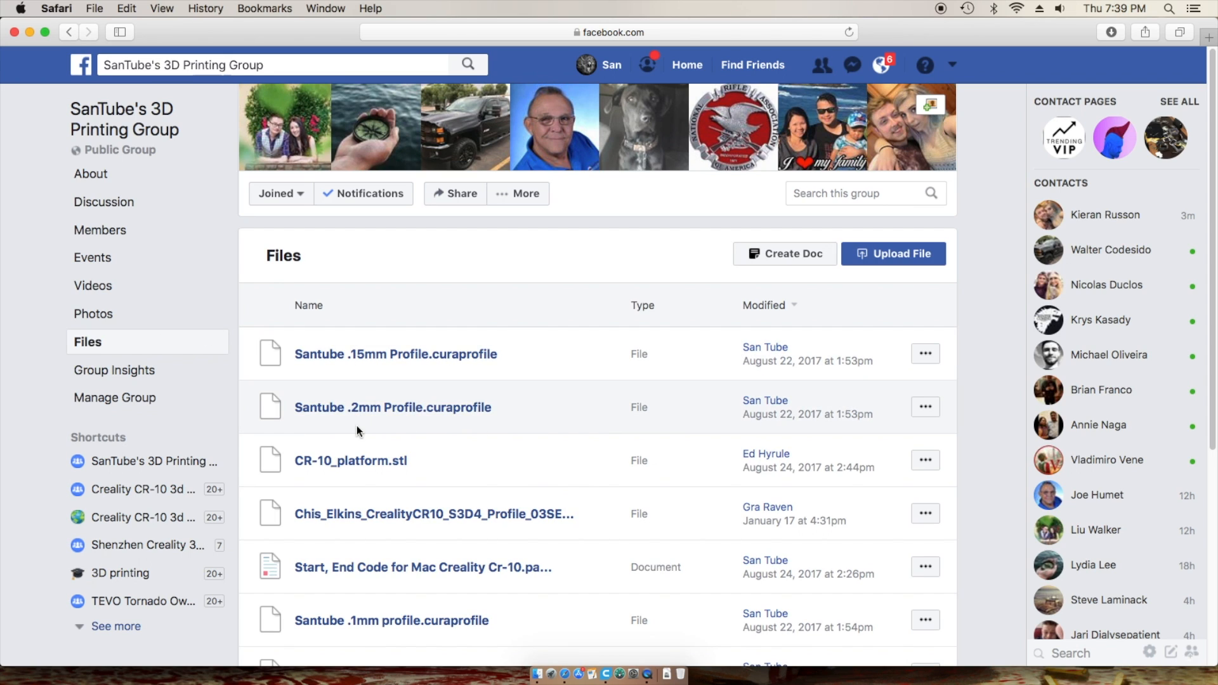
click(927, 354)
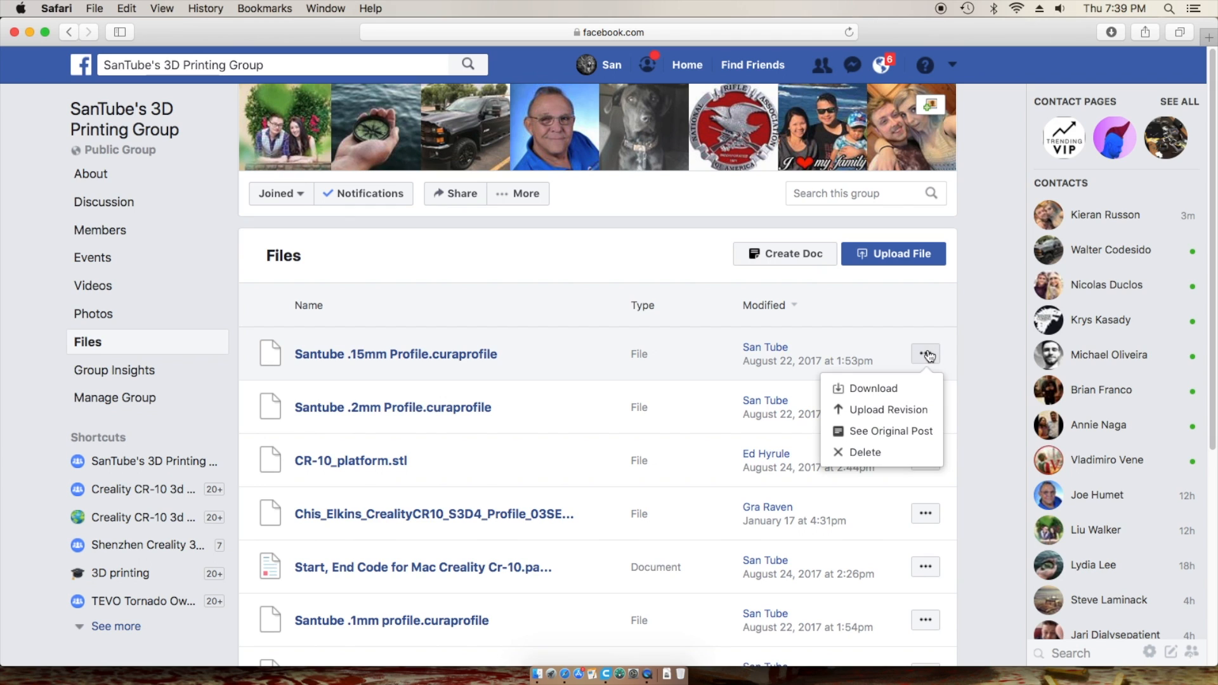
click(890, 388)
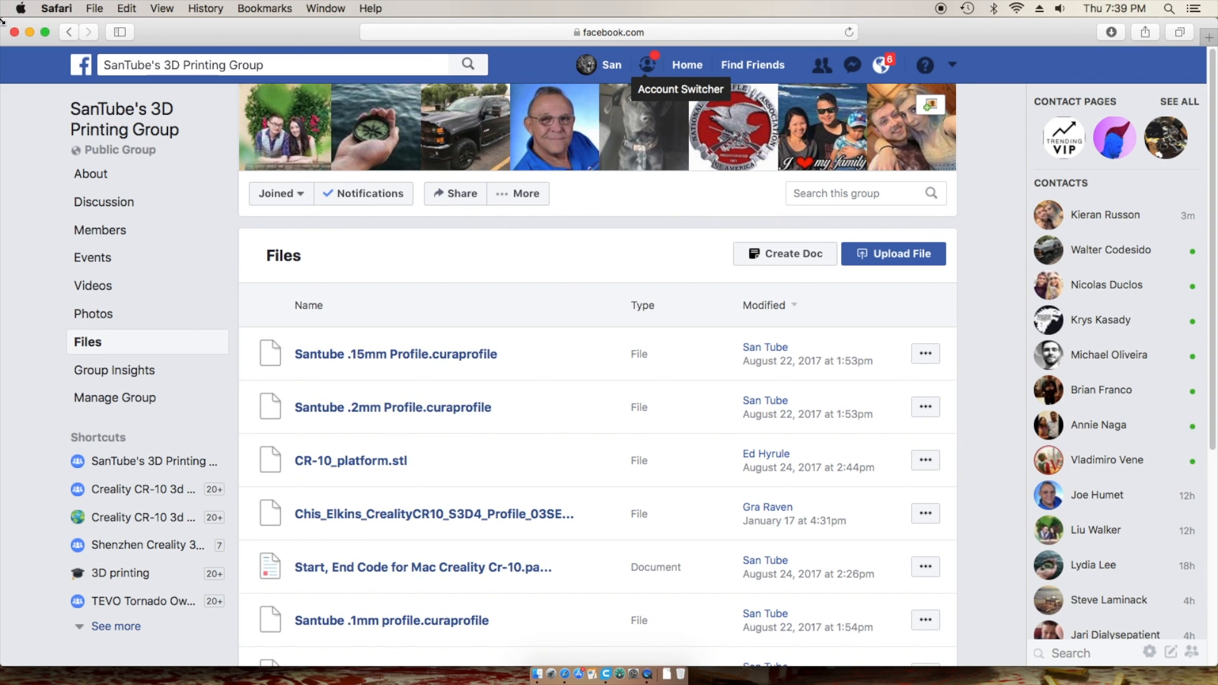
click(14, 32)
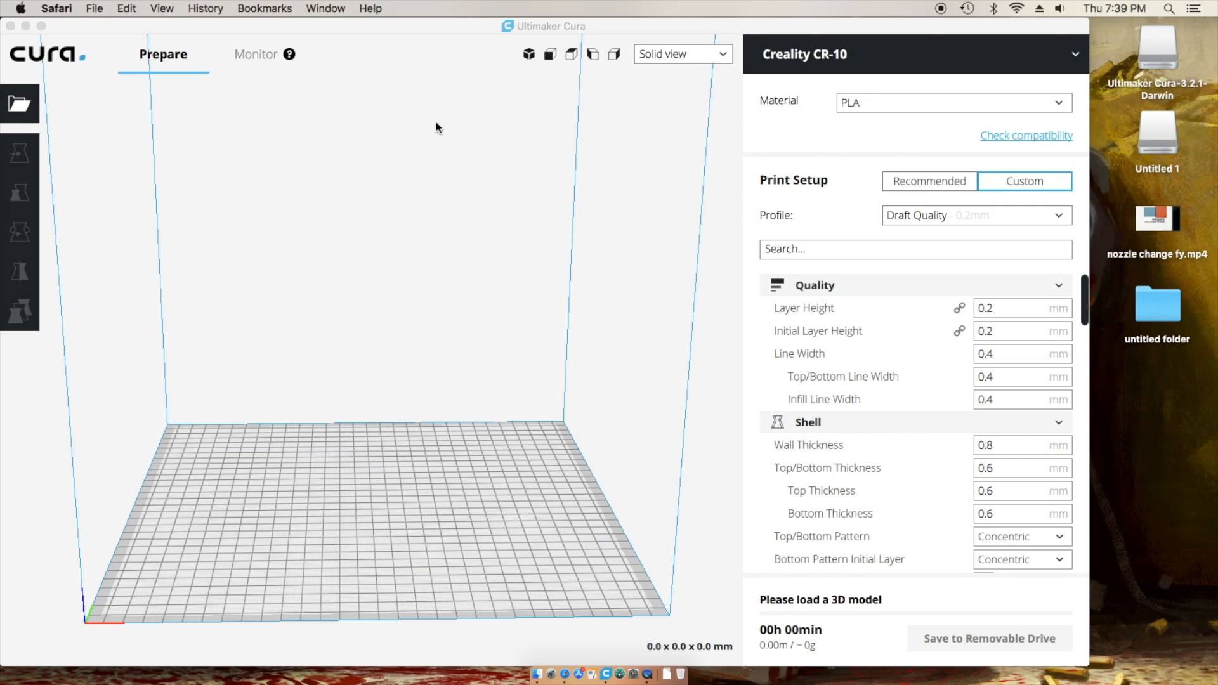
- Return to Cura and open the Profiles page in Preferences
click(57, 9)
click(440, 203)
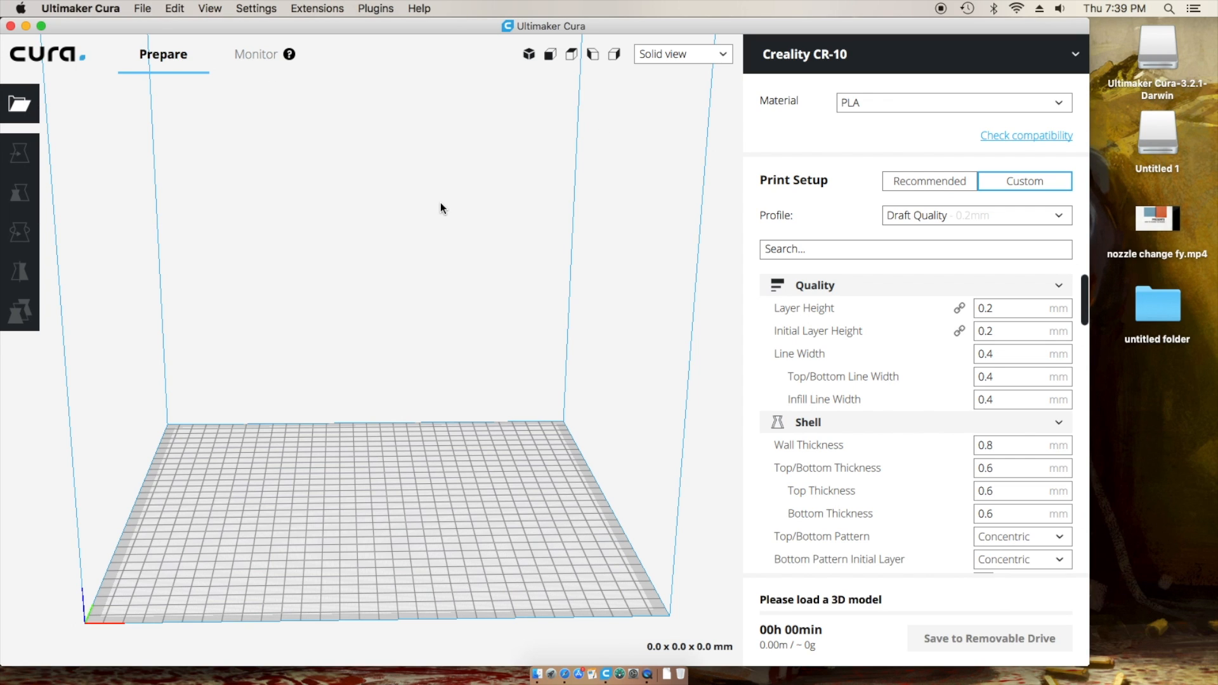
click(66, 7)
click(82, 50)
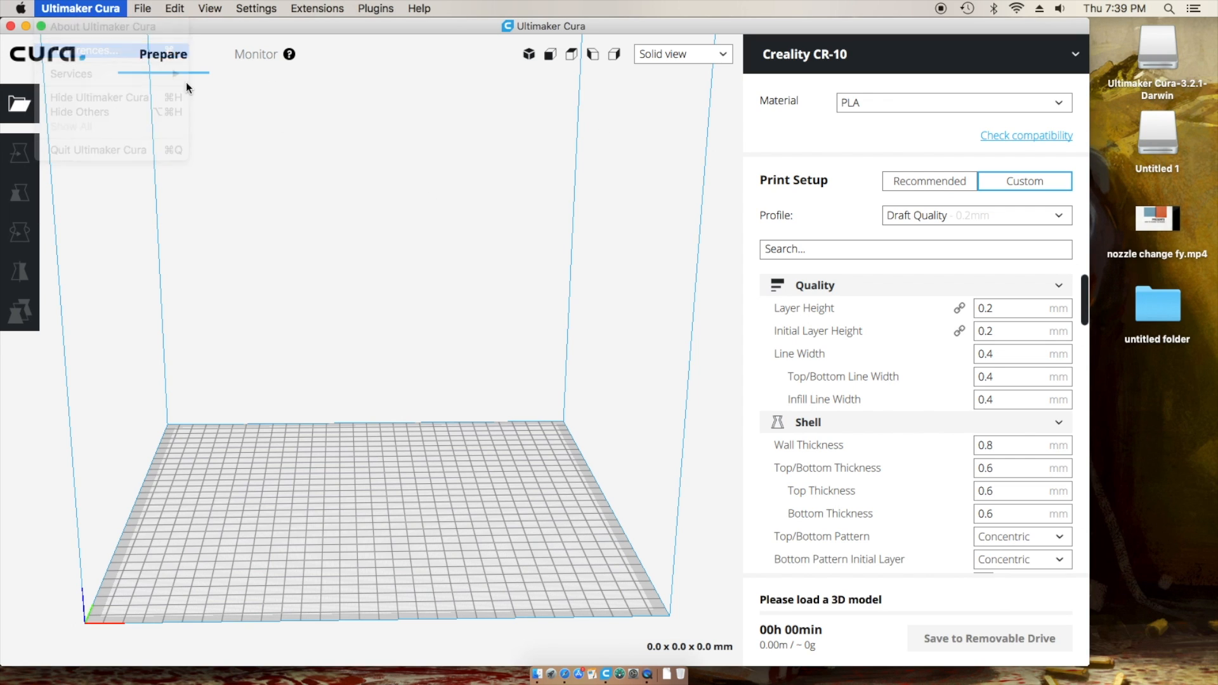
click(276, 196)
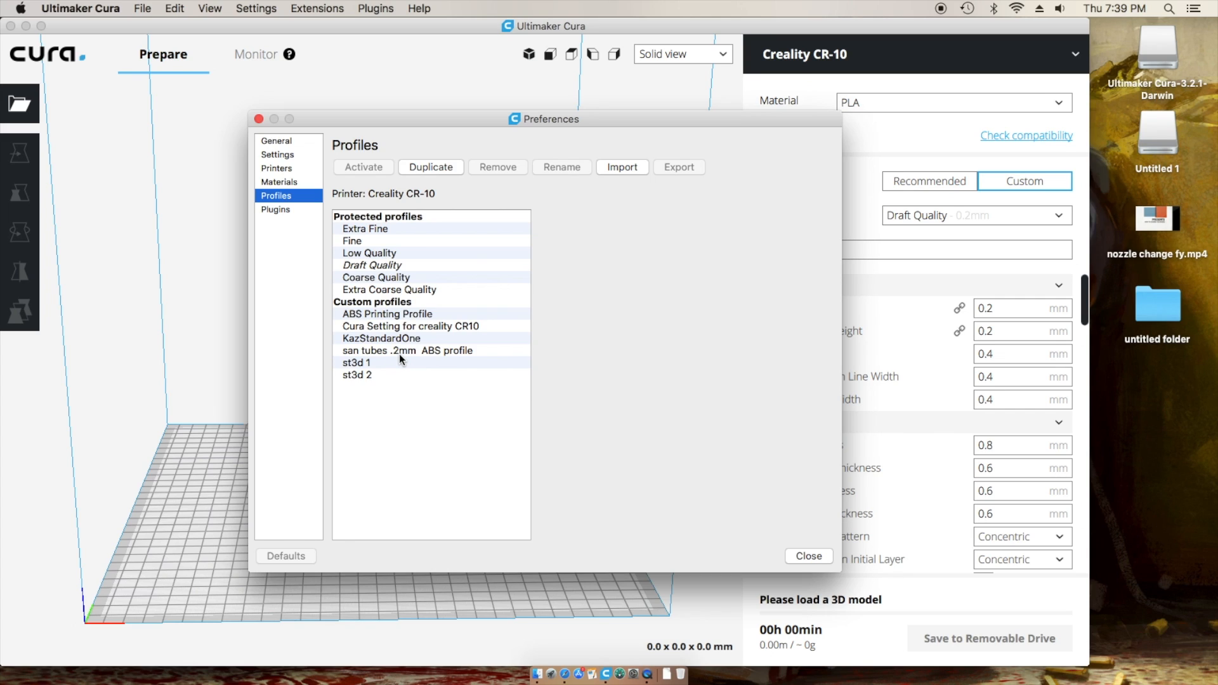
- Import the Santube .15mm .curaprofile file from Downloads and acknowledge the success message
click(630, 165)
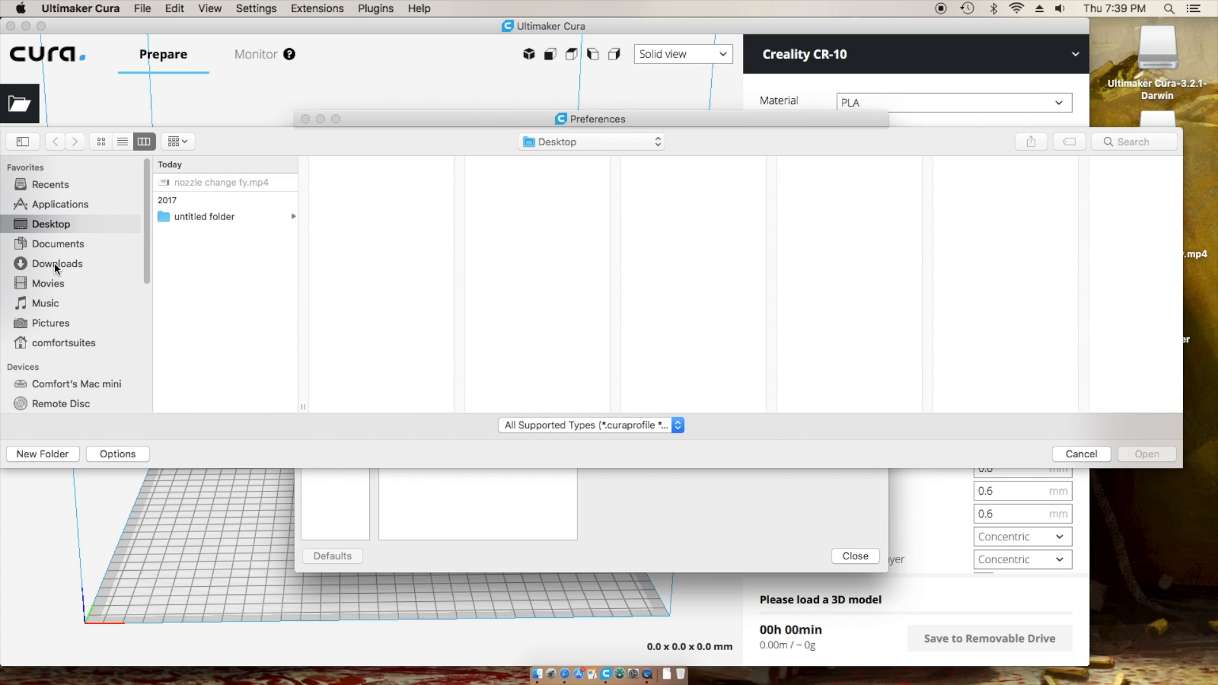
click(54, 263)
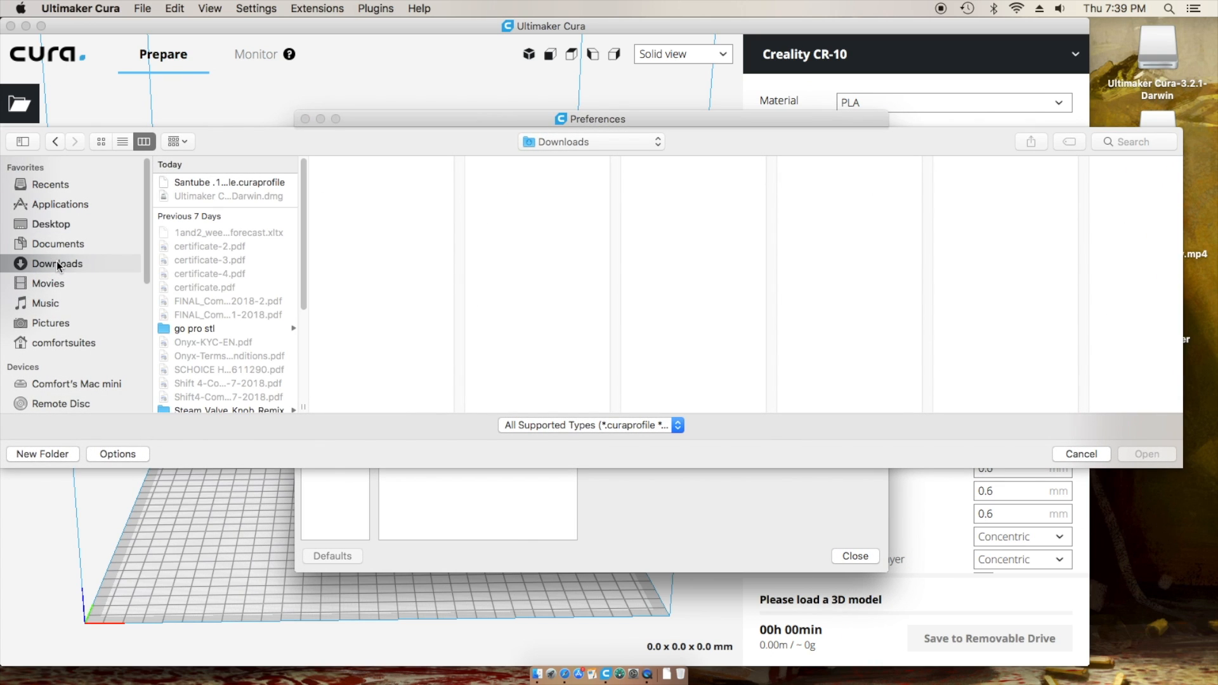
click(229, 182)
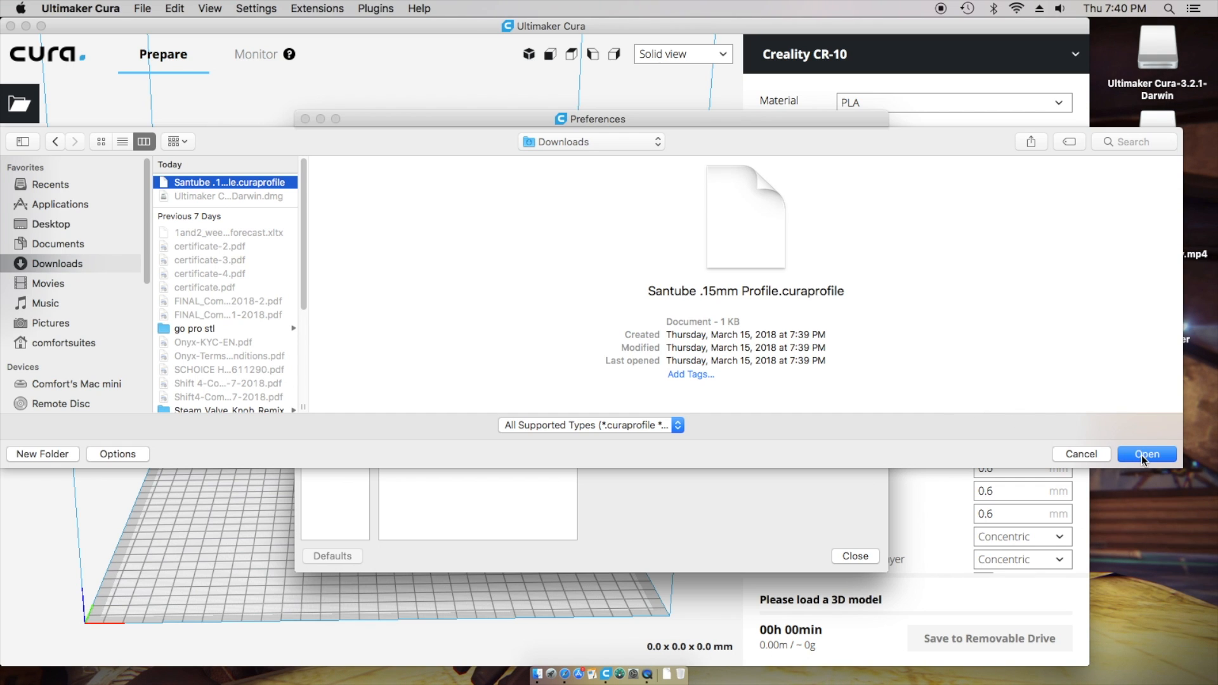
click(1141, 455)
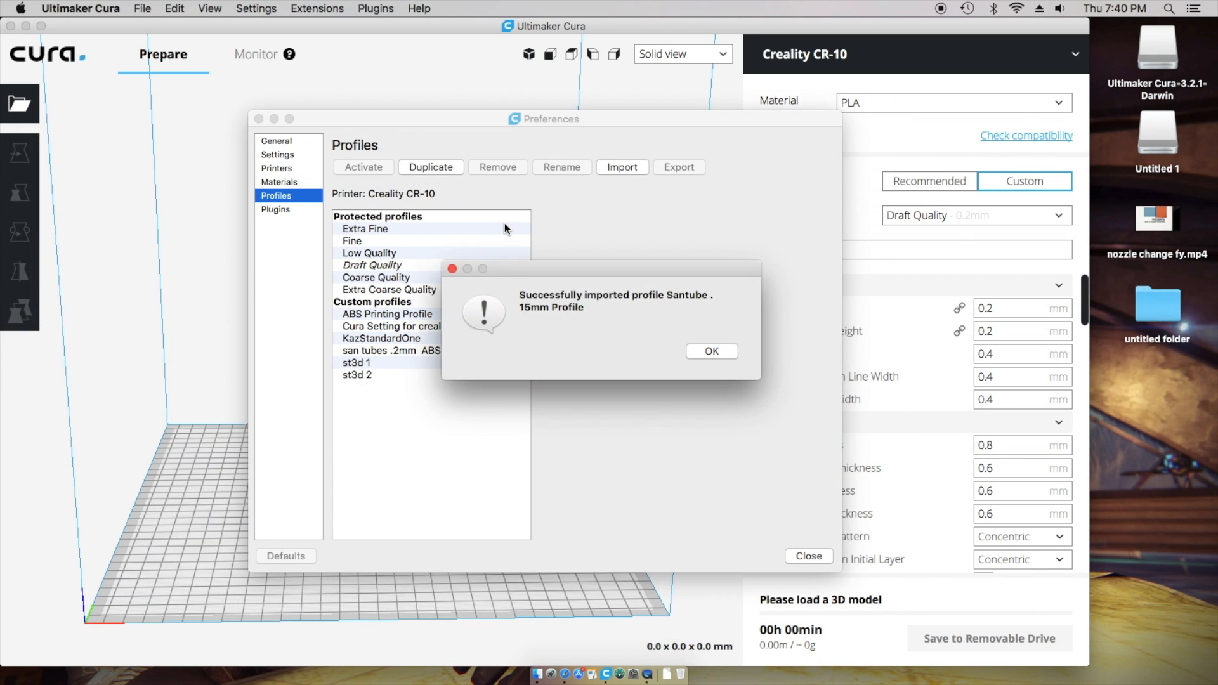
click(718, 352)
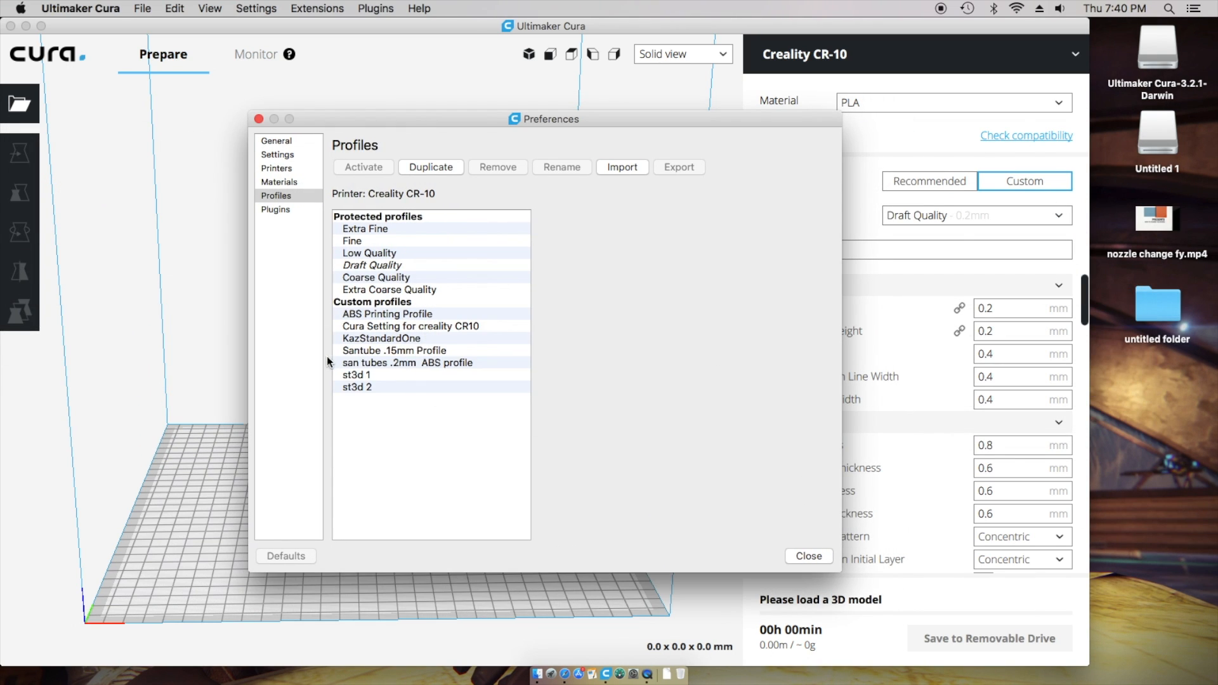
- Review the Santube .15mm Profile settings, then close Preferences
click(367, 352)
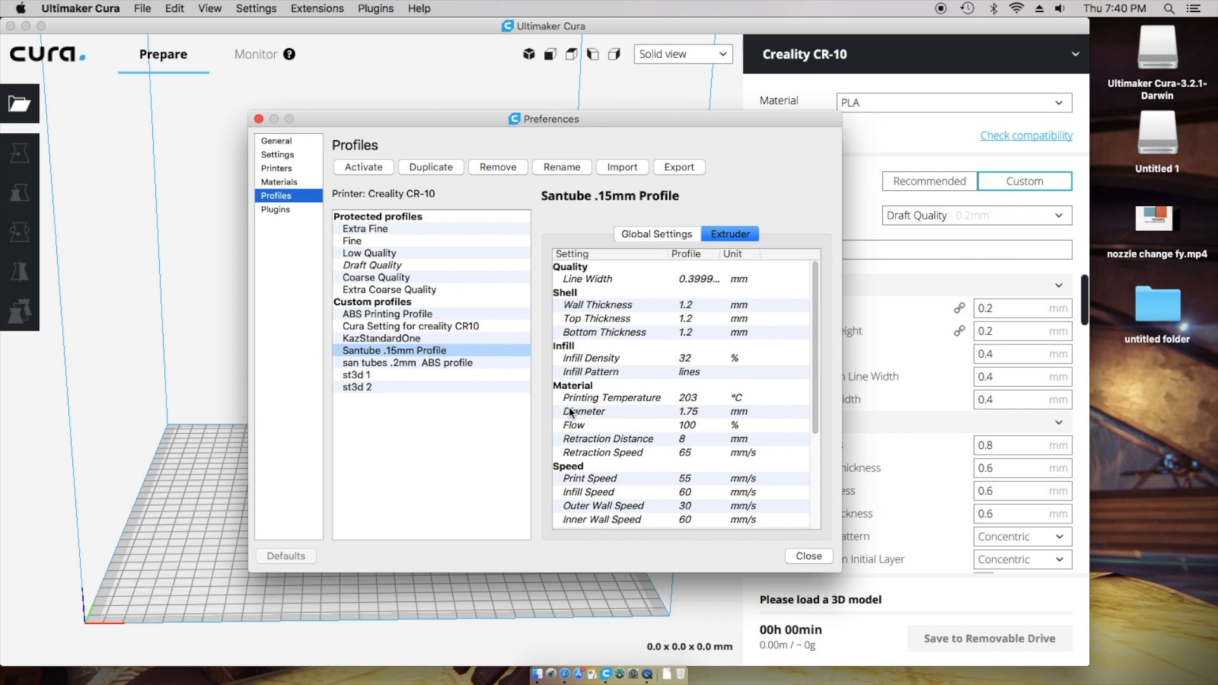
click(258, 120)
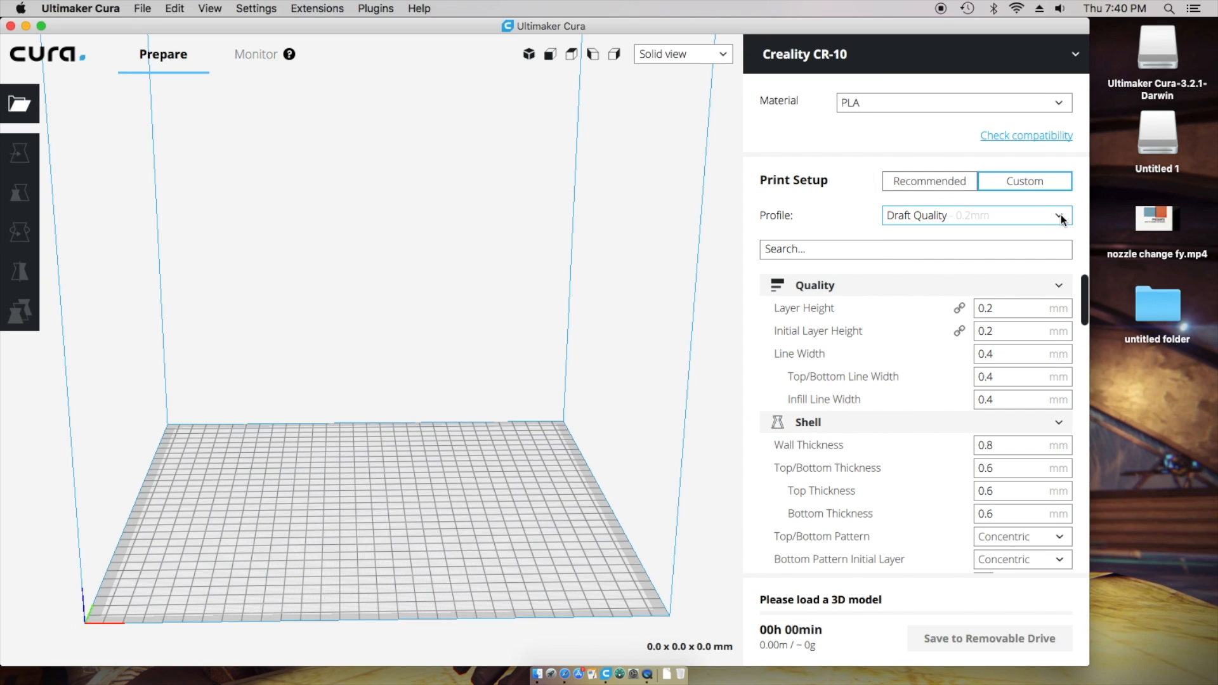
click(1061, 217)
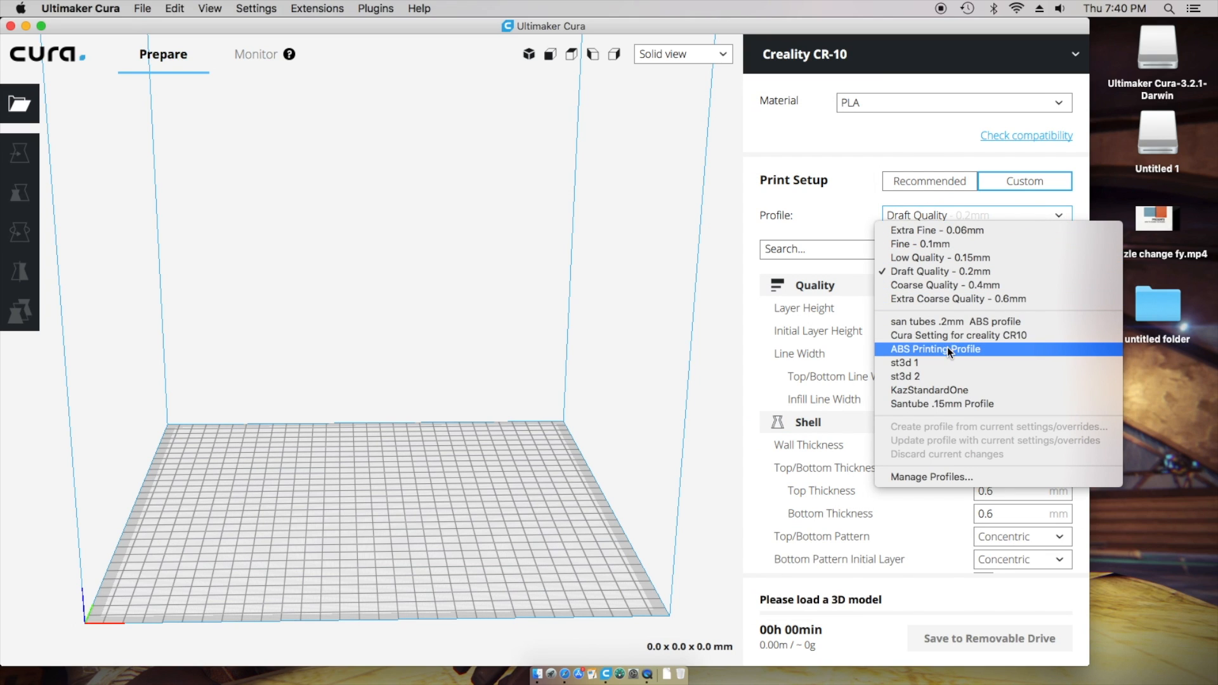
click(951, 403)
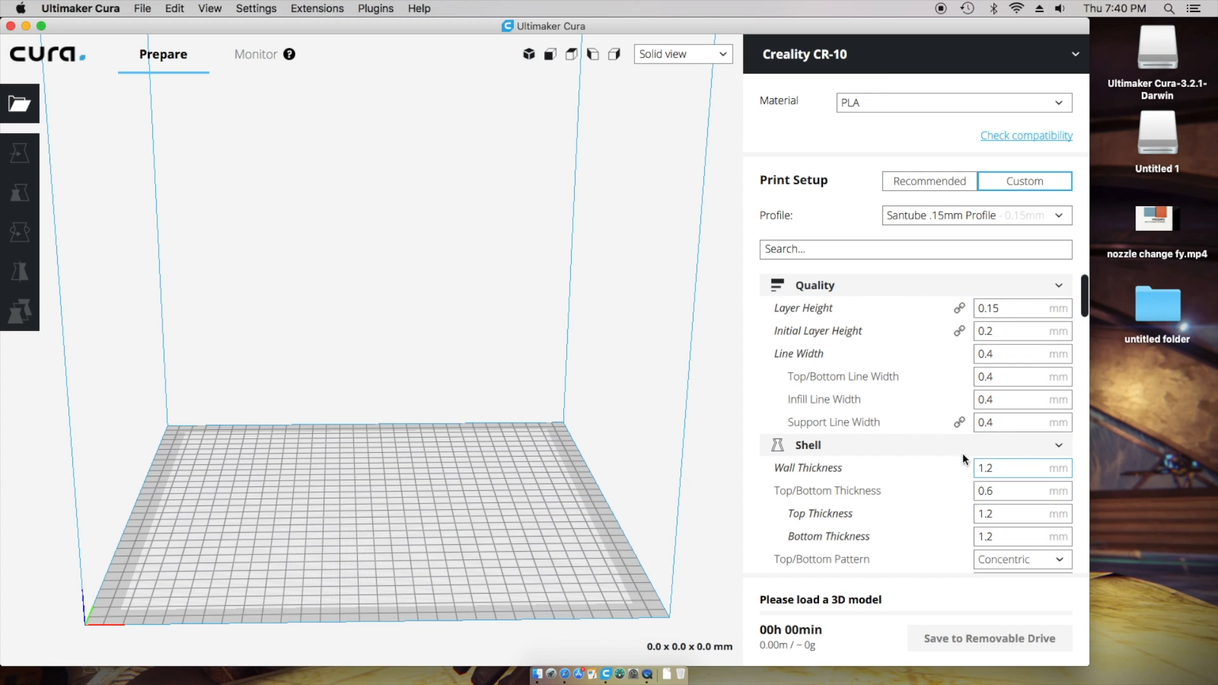
click(1062, 214)
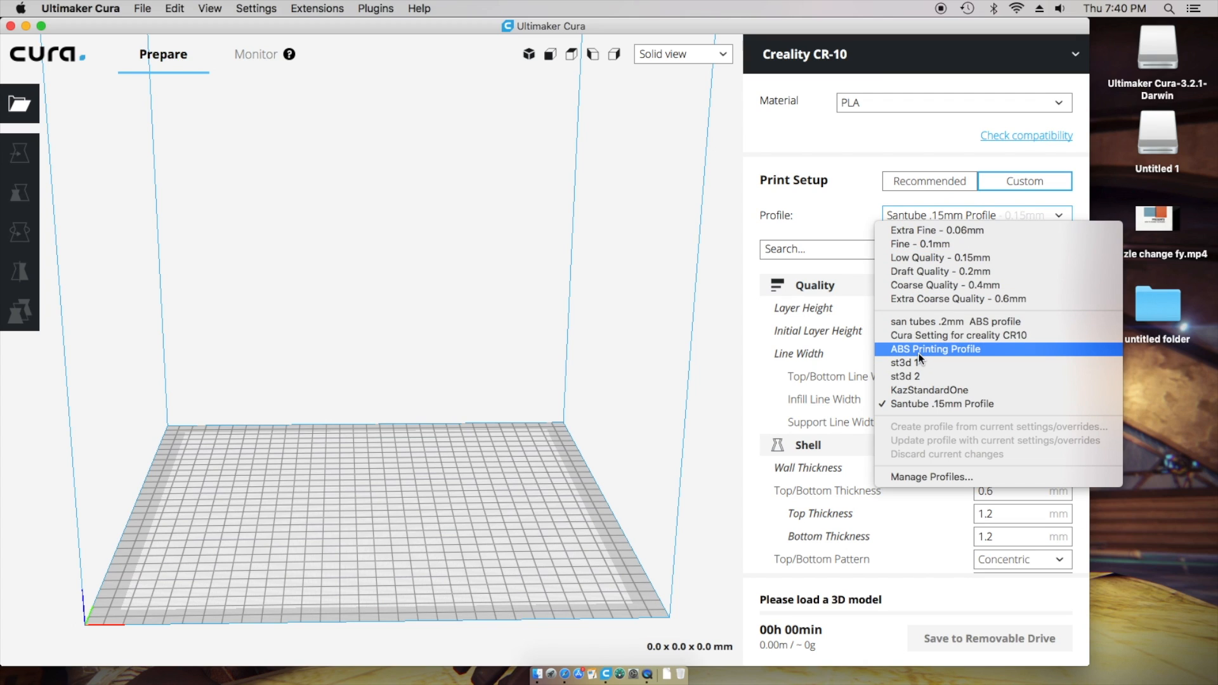
click(936, 273)
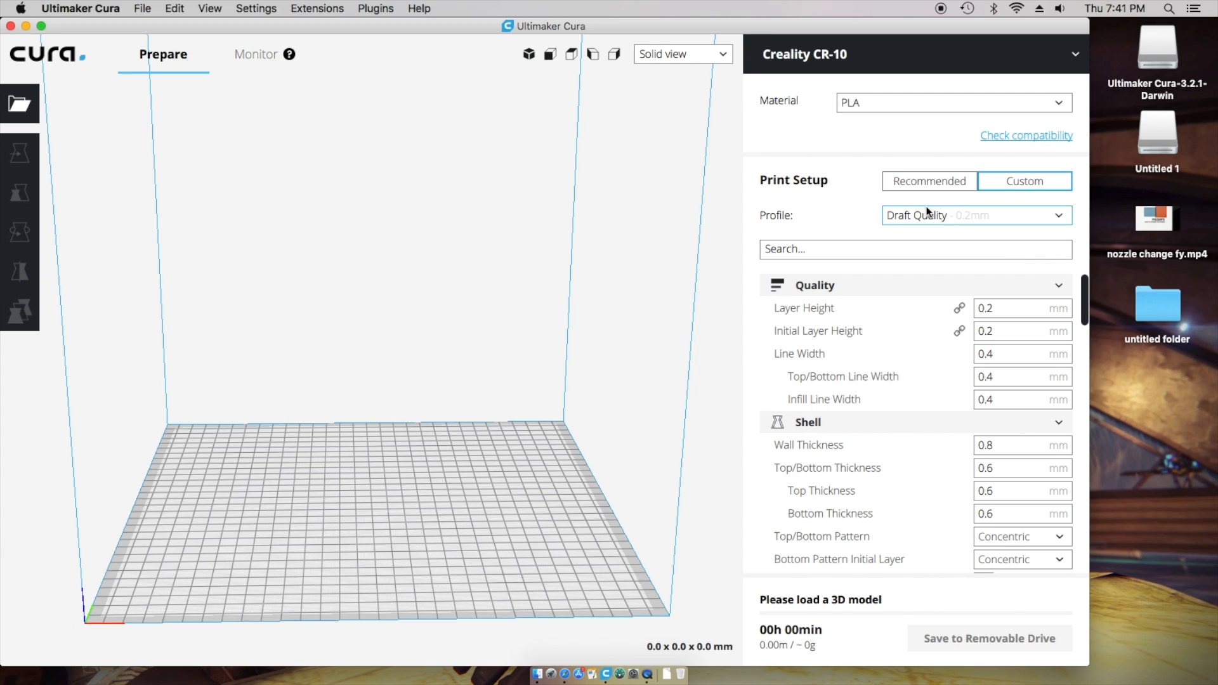
click(925, 256)
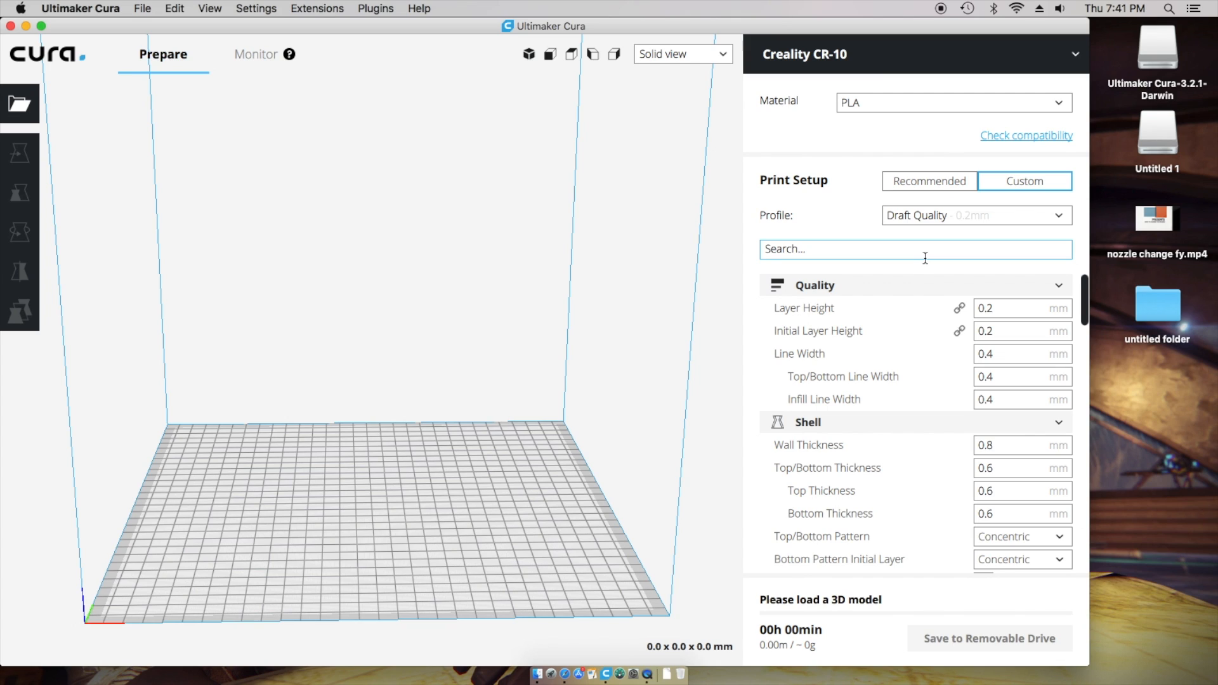
click(1064, 218)
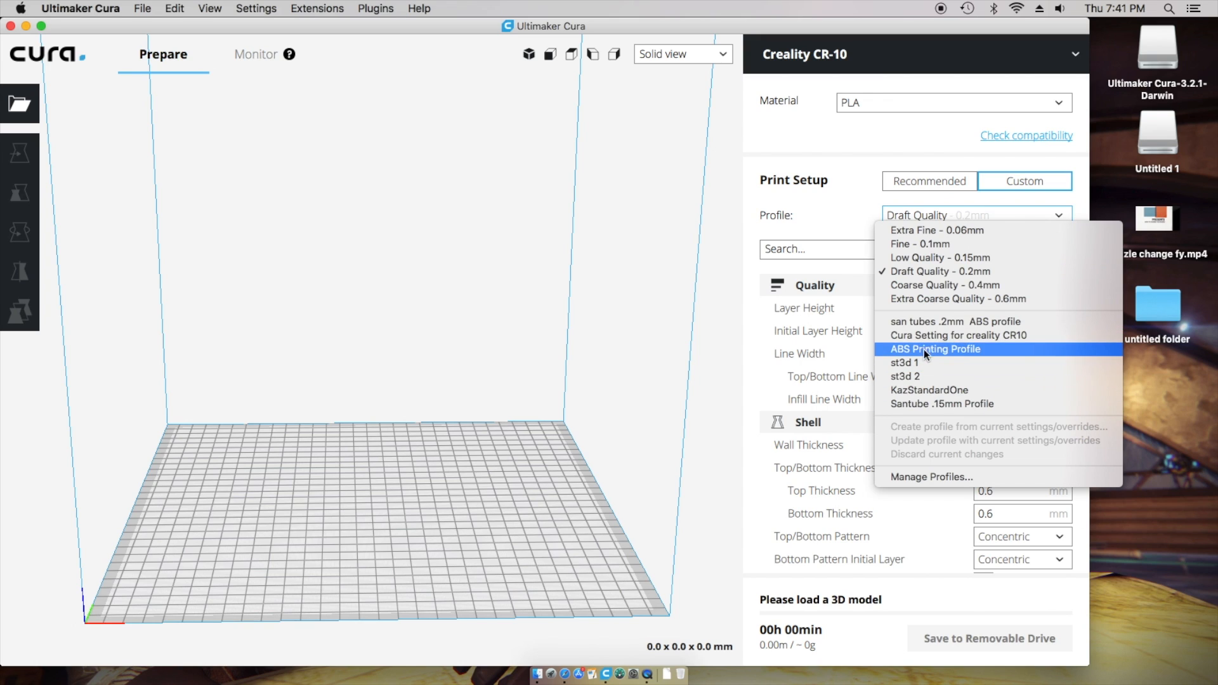
click(953, 271)
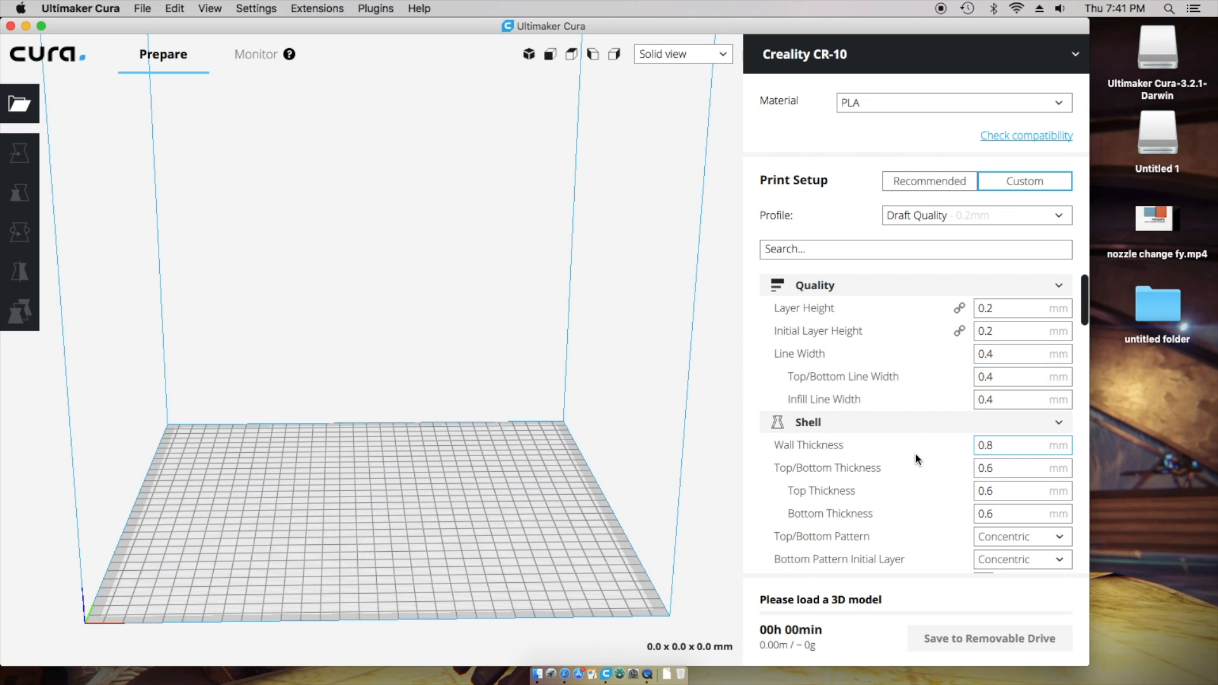
scroll(915, 455, down, 3)
scroll(915, 454, down, 15)
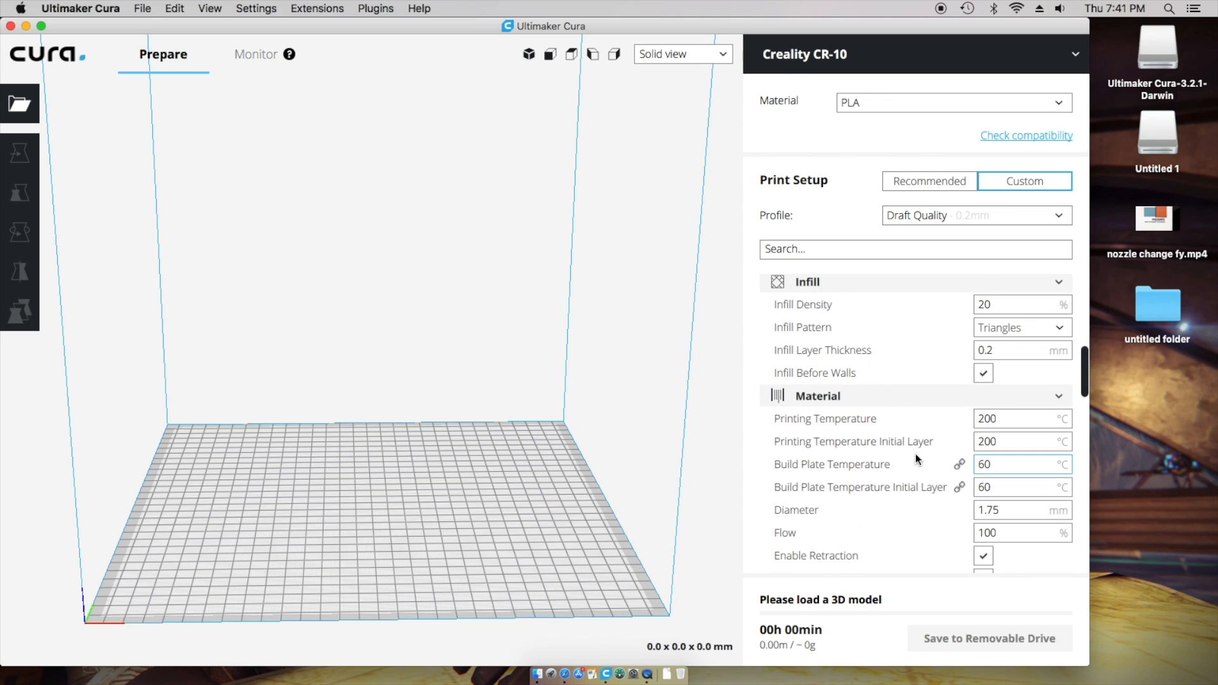
scroll(916, 454, down, 20)
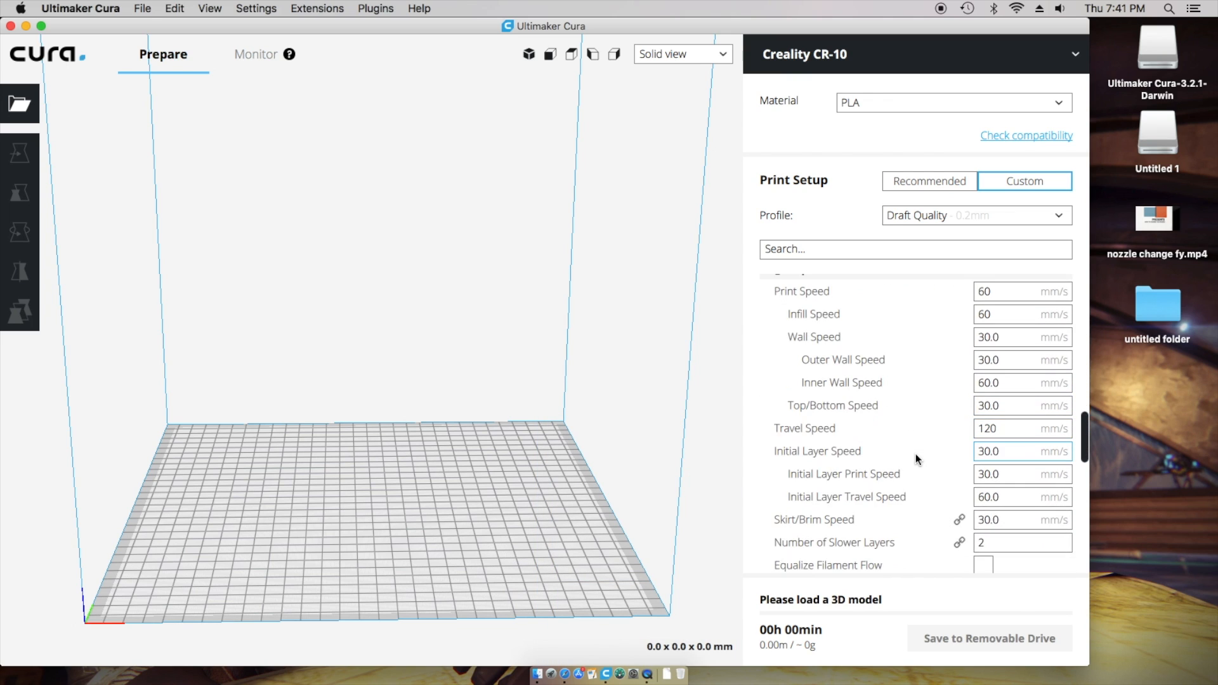
scroll(916, 454, up, 5)
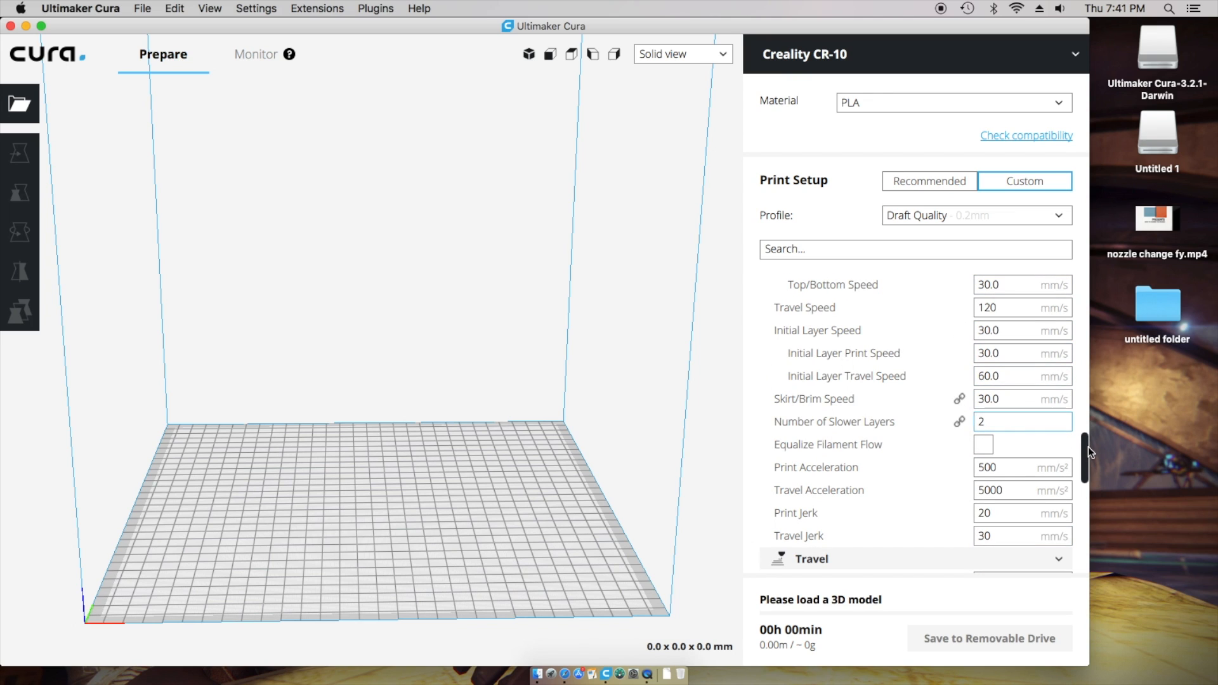
scroll(1085, 462, up, 20)
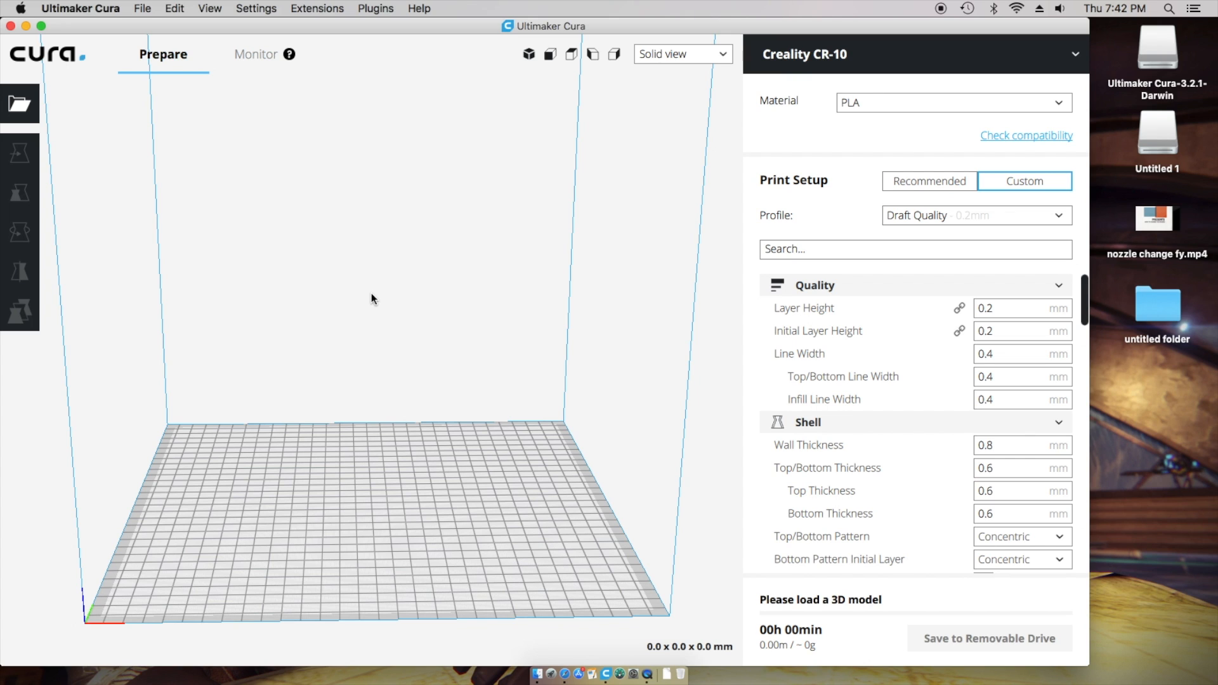
- Load 160mm-2lams1camholder-v3.stl from Downloads > go pro stl > Go_Pro_Nerf_mount onto the plate
click(19, 105)
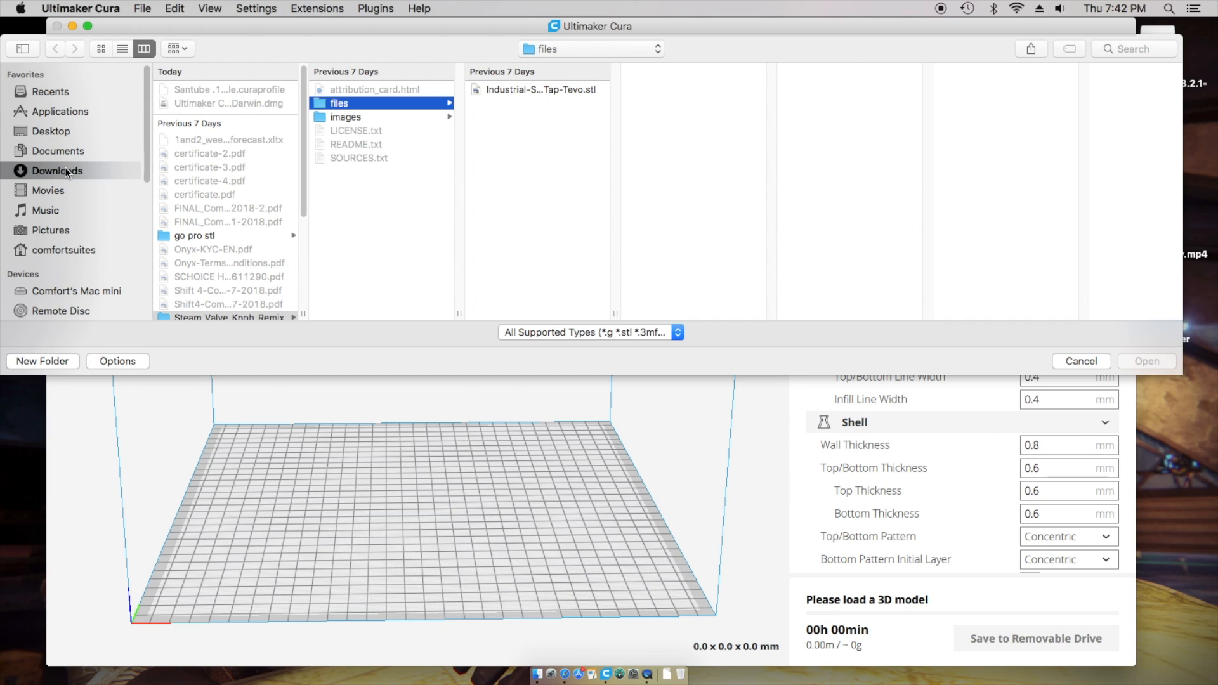
scroll(201, 238, down, 3)
scroll(219, 272, down, 3)
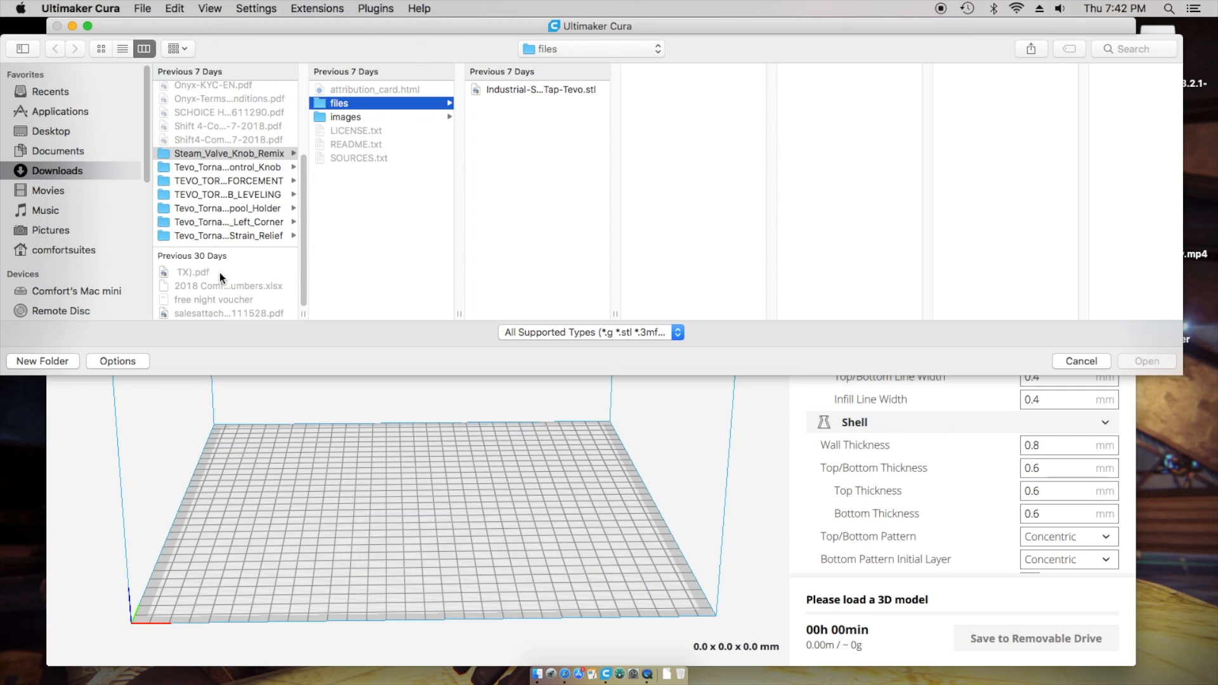
scroll(220, 273, up, 5)
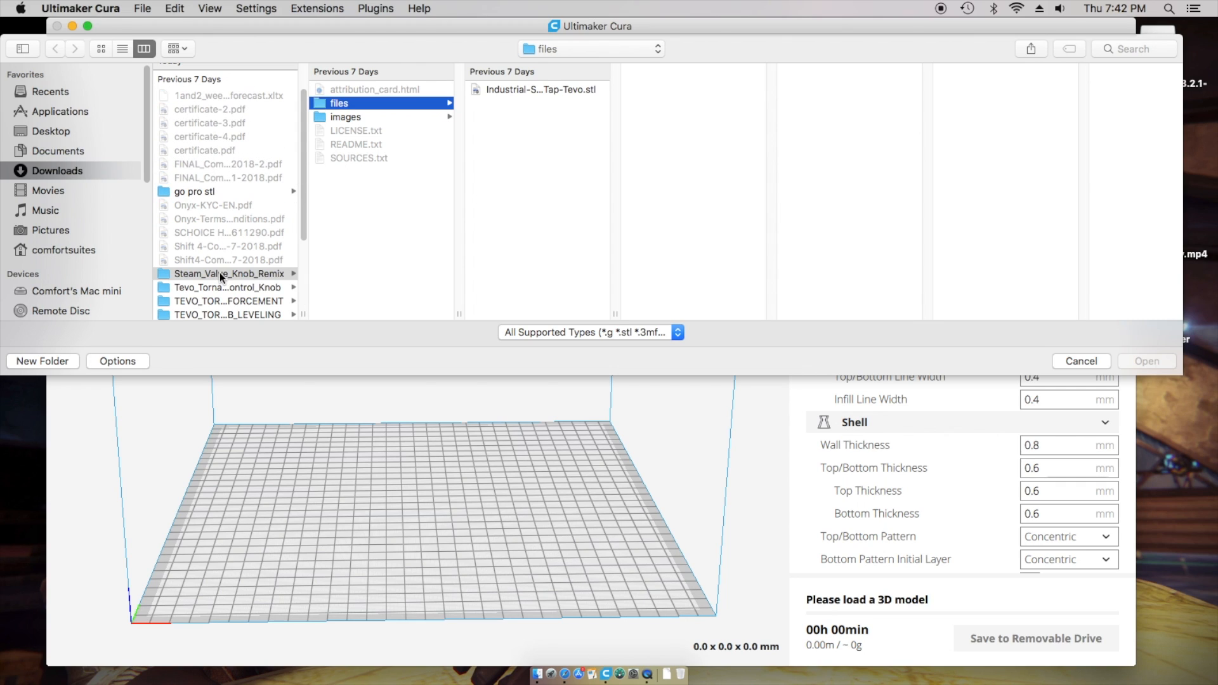
click(196, 192)
click(375, 102)
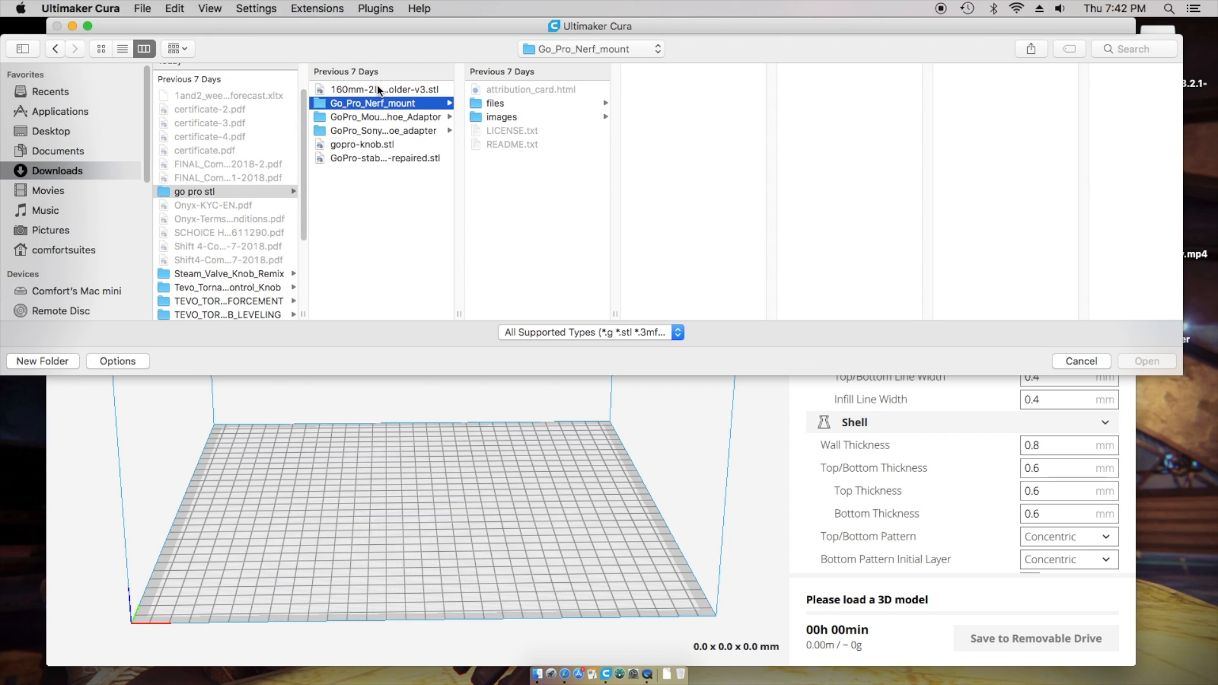
click(376, 89)
click(1140, 361)
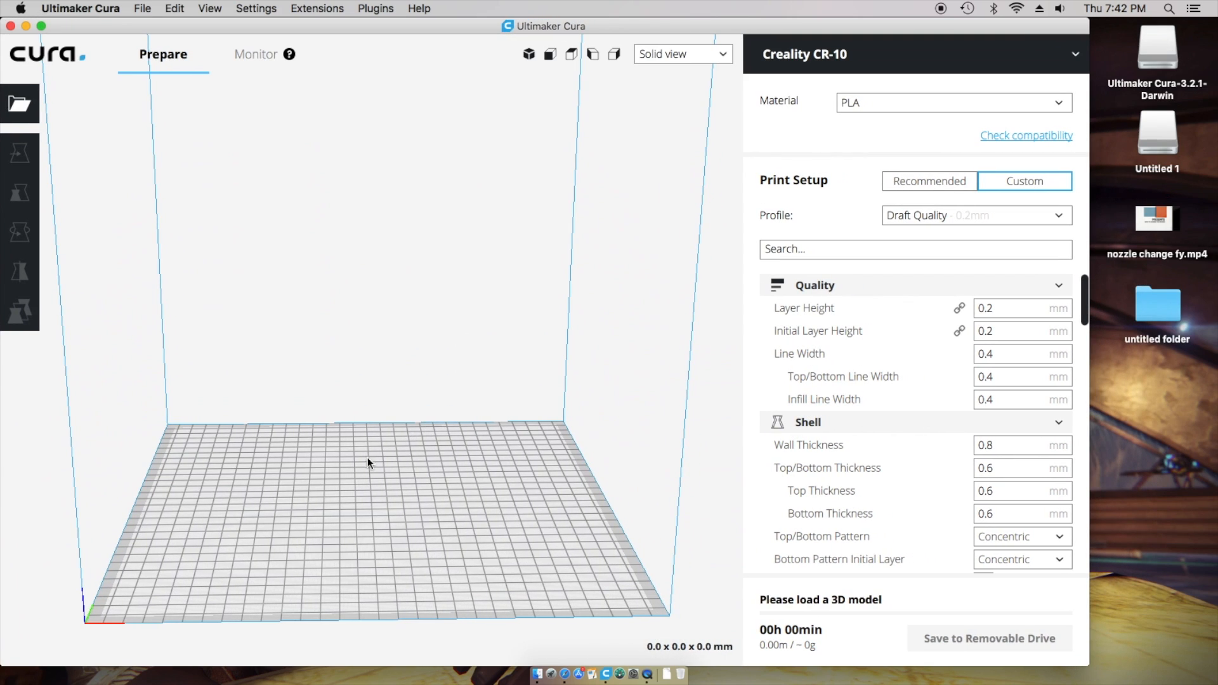
right_drag(610, 535, 483, 516)
right_drag(438, 554, 387, 550)
right_drag(113, 509, 322, 556)
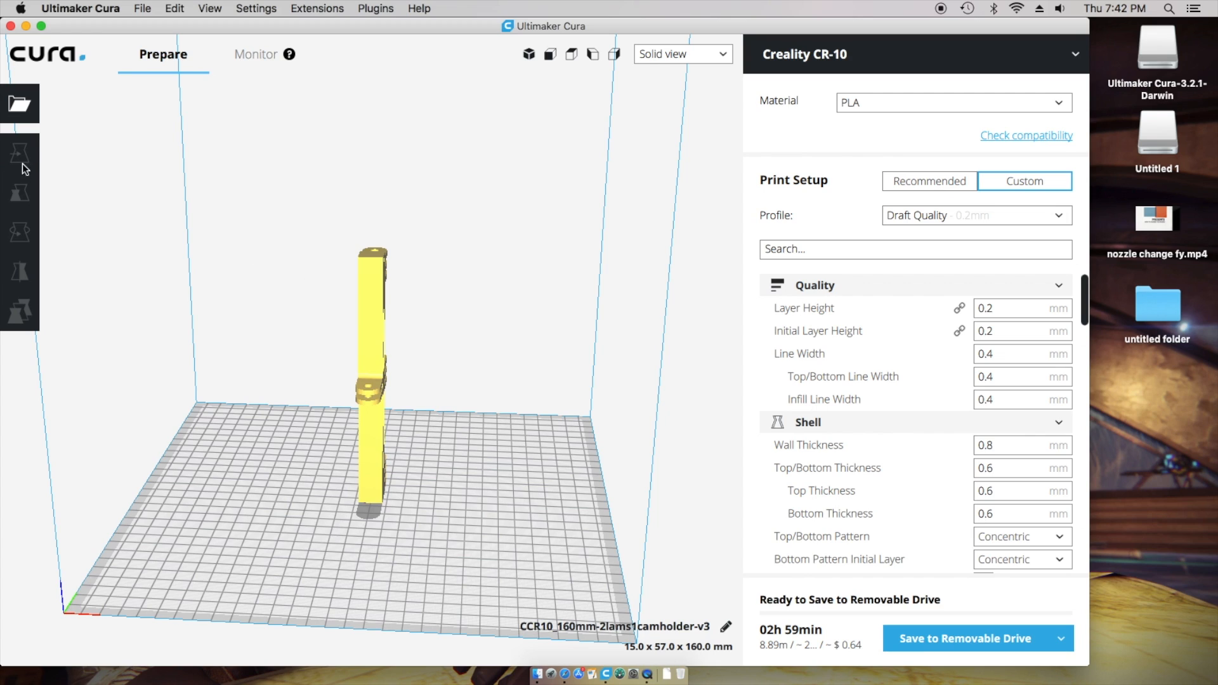
- Move the camholder to X 4.6792, Y 19.1155, Z -6.0785 mm and deselect to re-slice
click(368, 299)
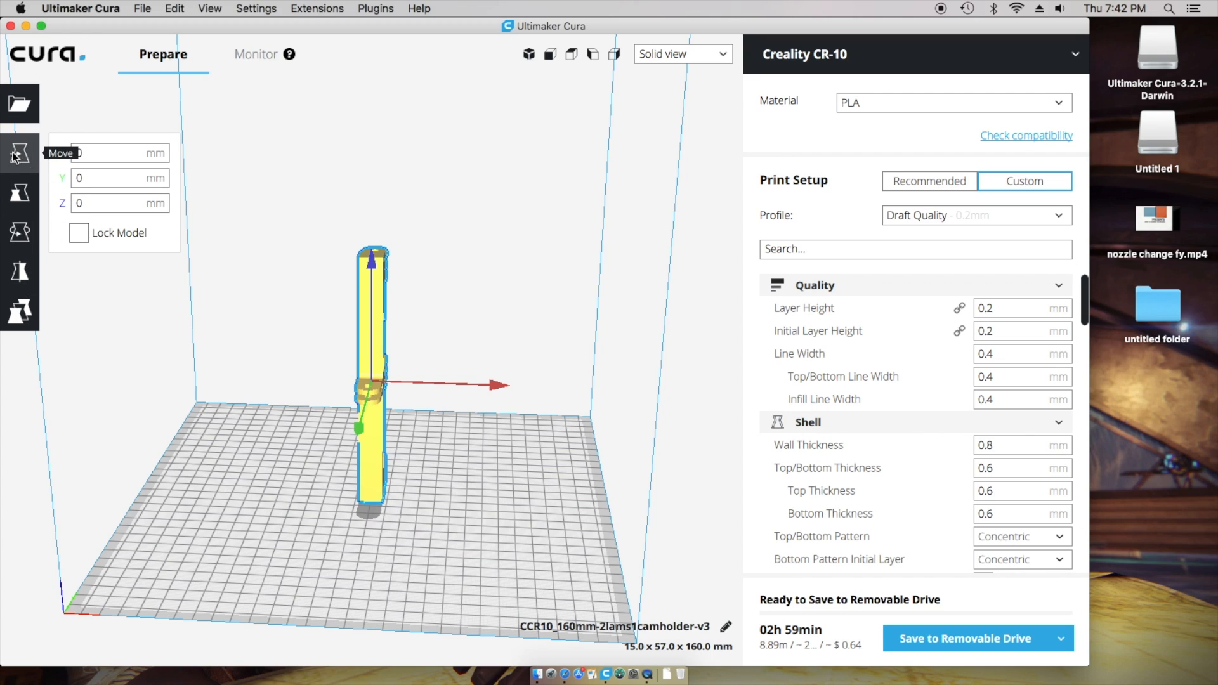
mouse_move(356, 428)
mouse_down()
mouse_move(344, 469)
mouse_move(350, 437)
mouse_up()
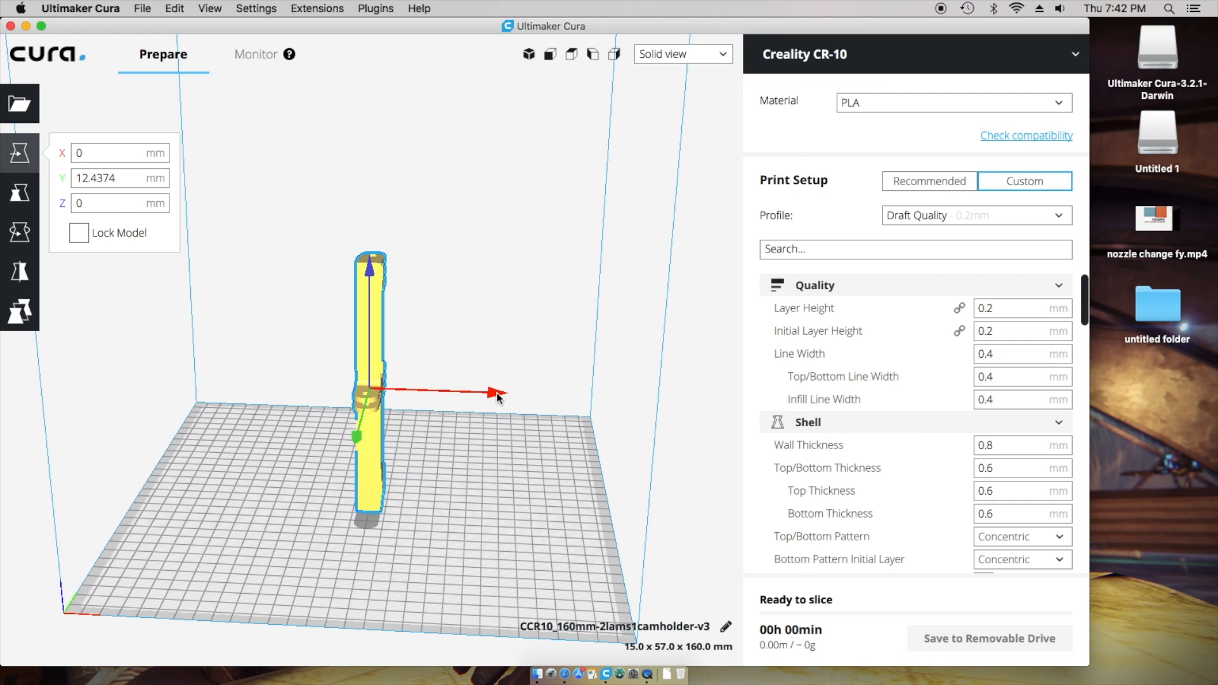
mouse_move(520, 393)
mouse_down()
mouse_move(467, 390)
mouse_move(516, 393)
mouse_up()
drag(384, 274, 393, 208)
drag(384, 273, 251, 414)
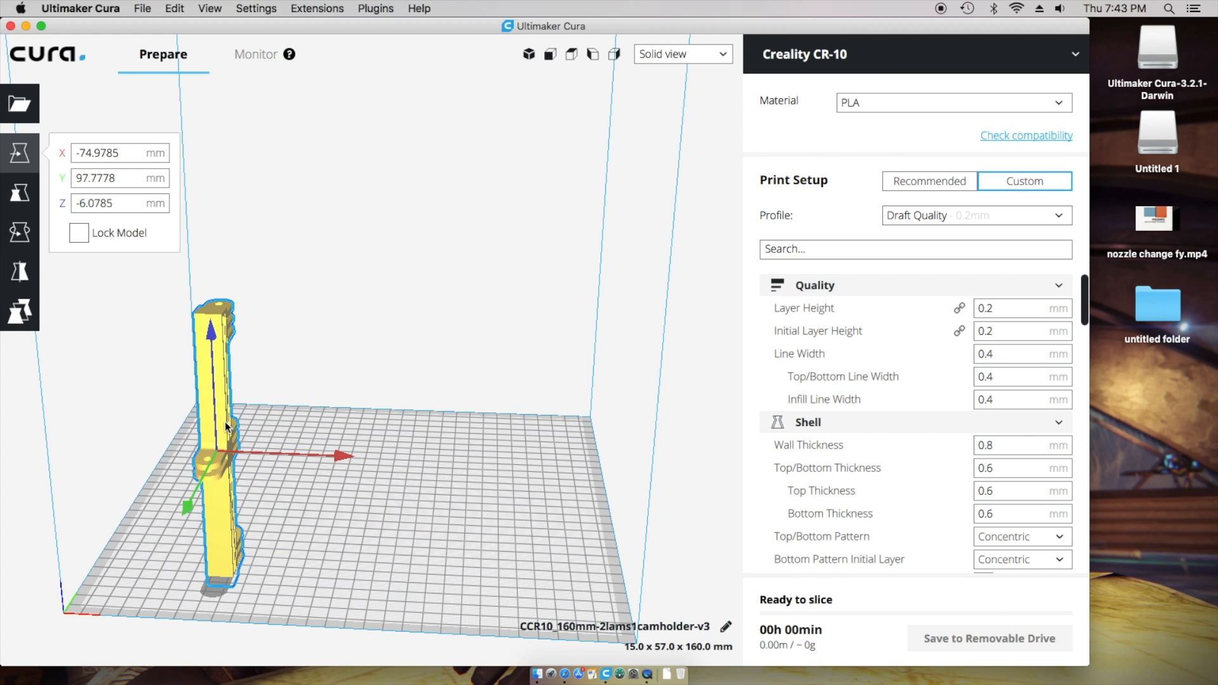
drag(323, 420, 345, 387)
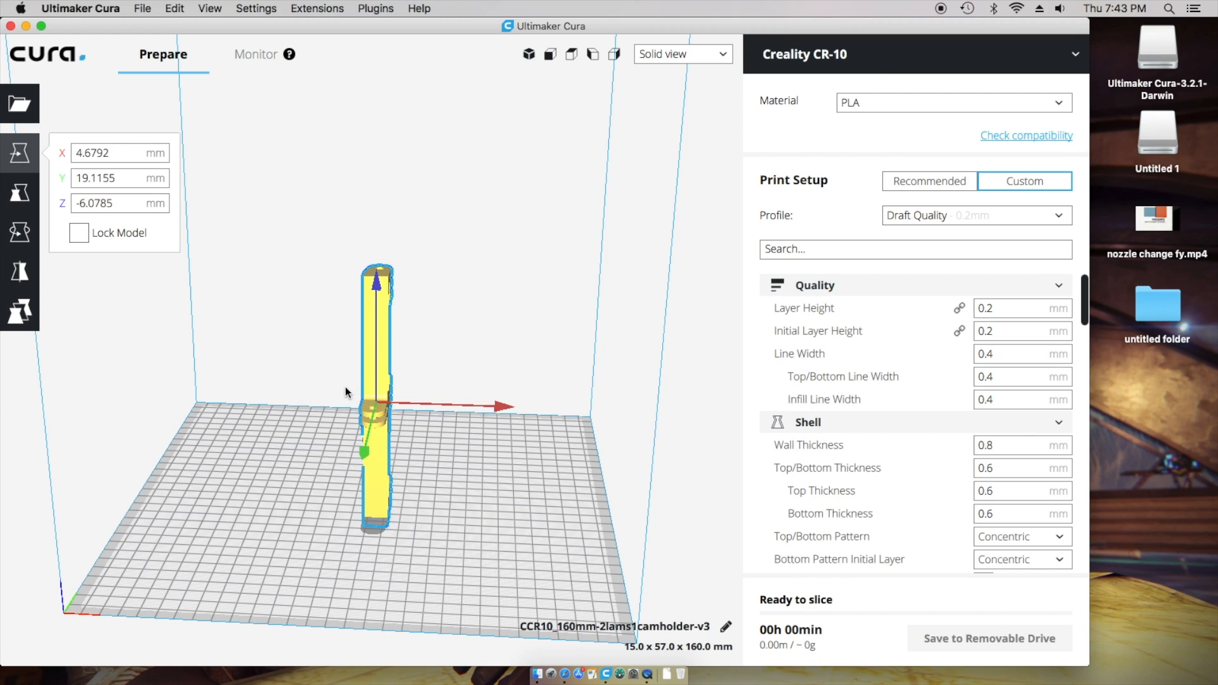
click(475, 511)
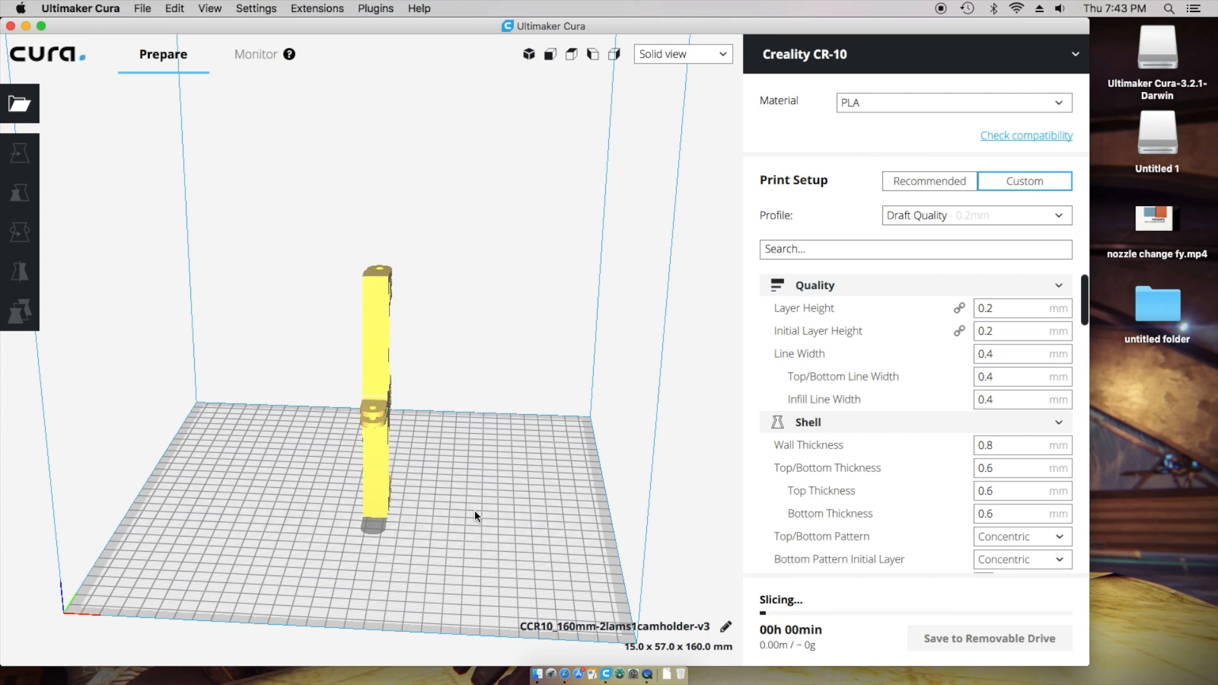
- Select the camholder and scale its height to 180 mm
click(380, 312)
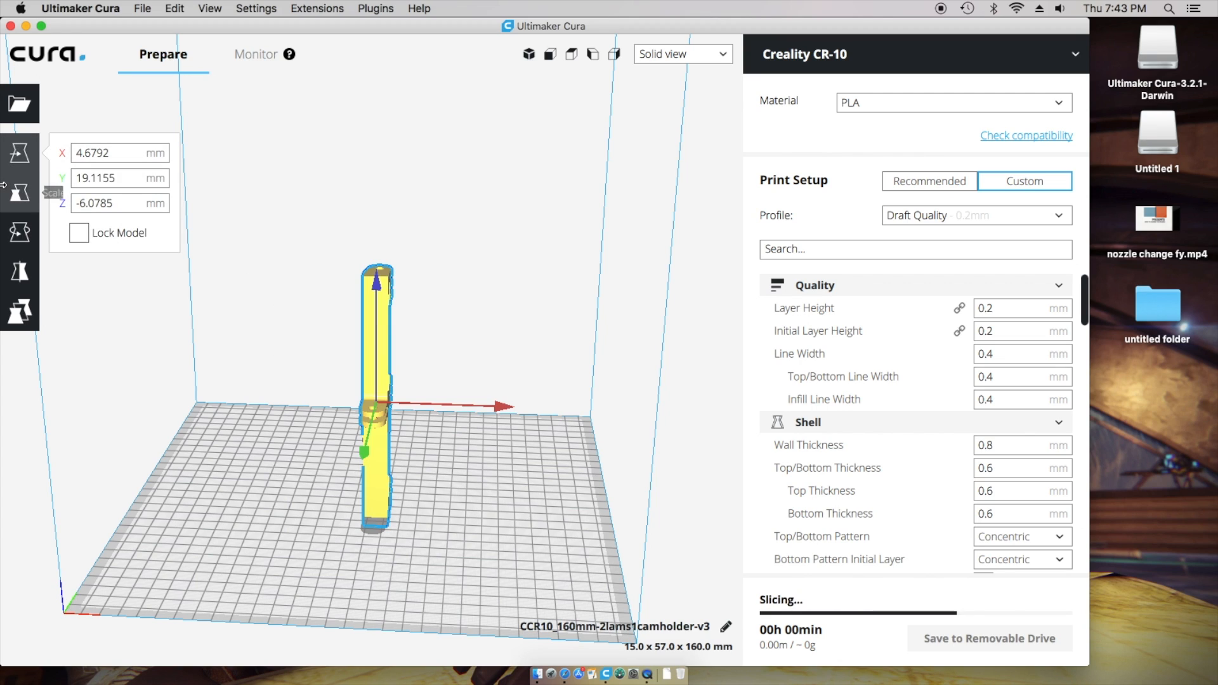
click(17, 202)
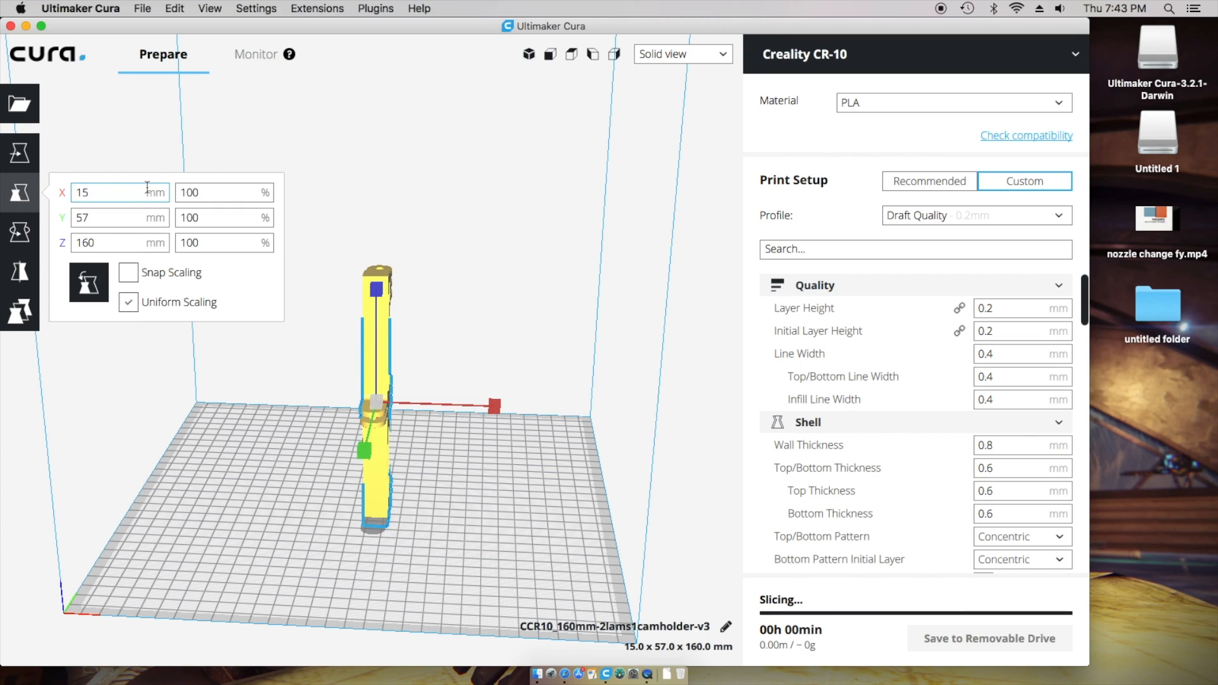
click(103, 245)
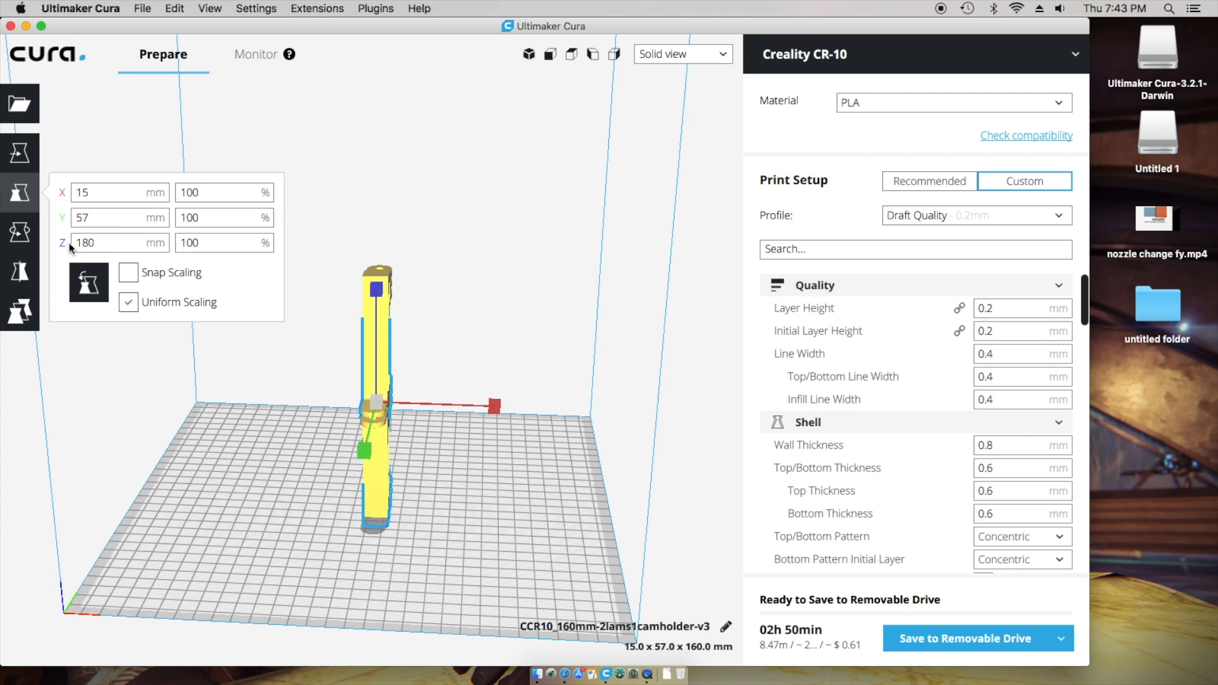
drag(100, 216, 114, 190)
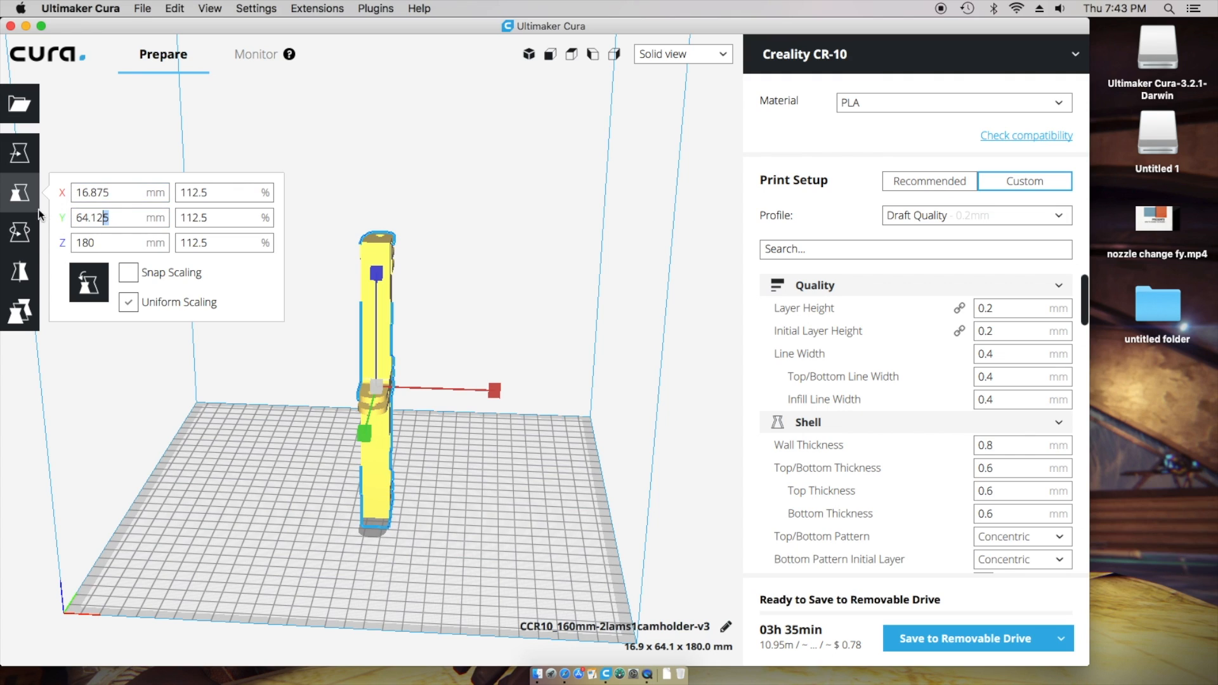
- Scale the camholder to 80%, then restore it to 100% (15 x 57 x 160 mm)
click(221, 191)
click(220, 218)
key(Return)
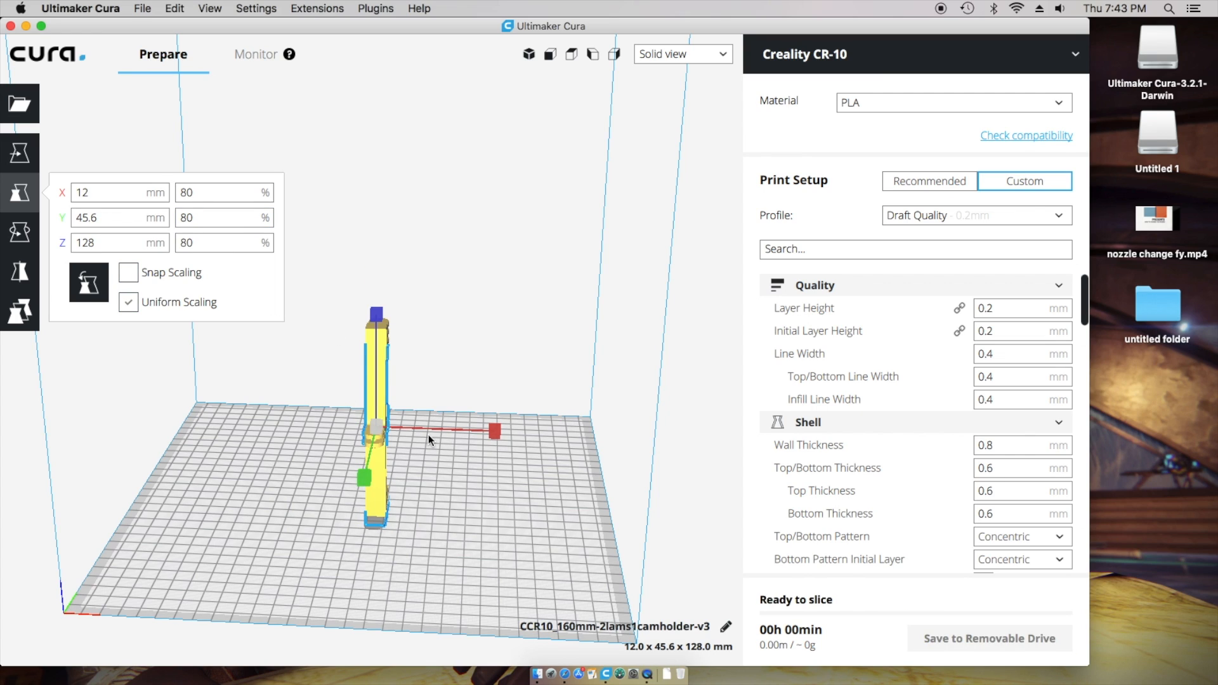
drag(212, 245, 145, 238)
text(100)
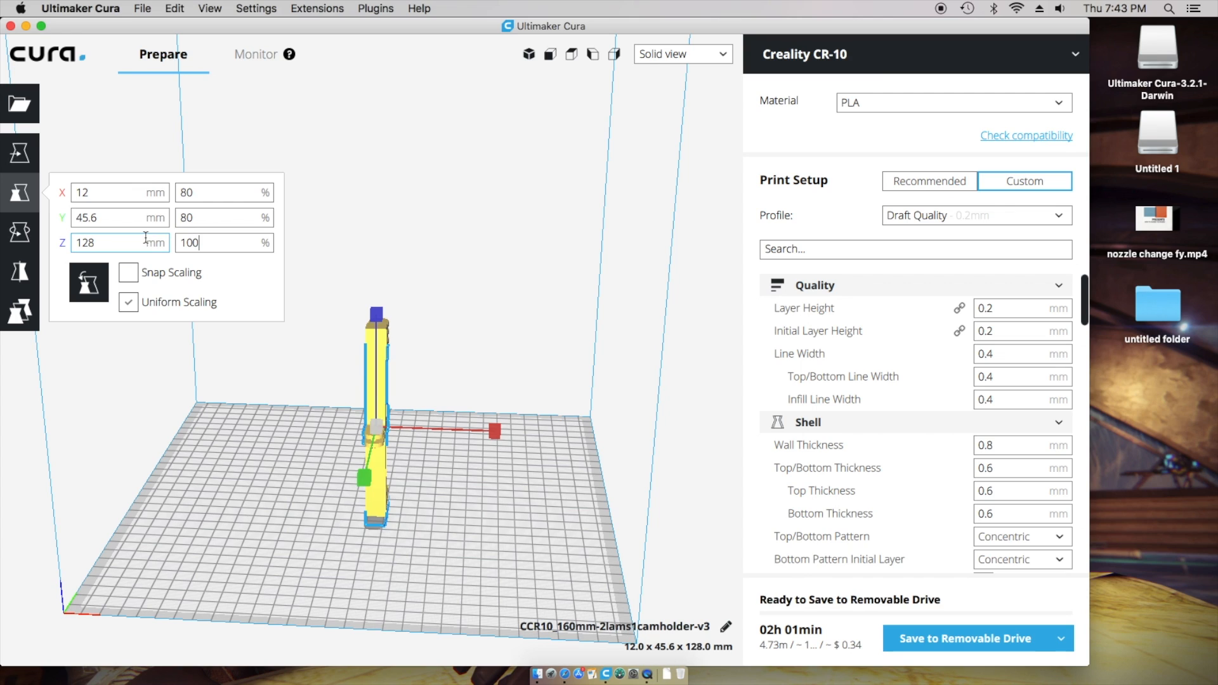
key(Return)
click(226, 244)
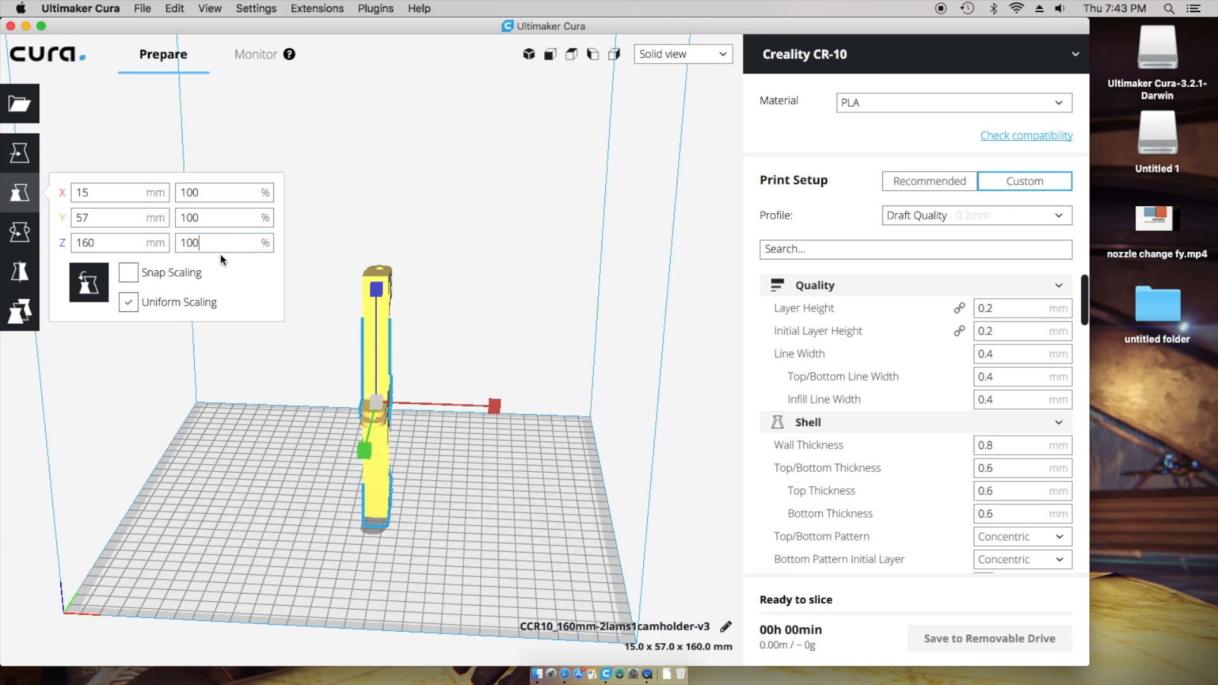
- Deselect and reselect the camholder, then choose the Rotate tool
click(250, 465)
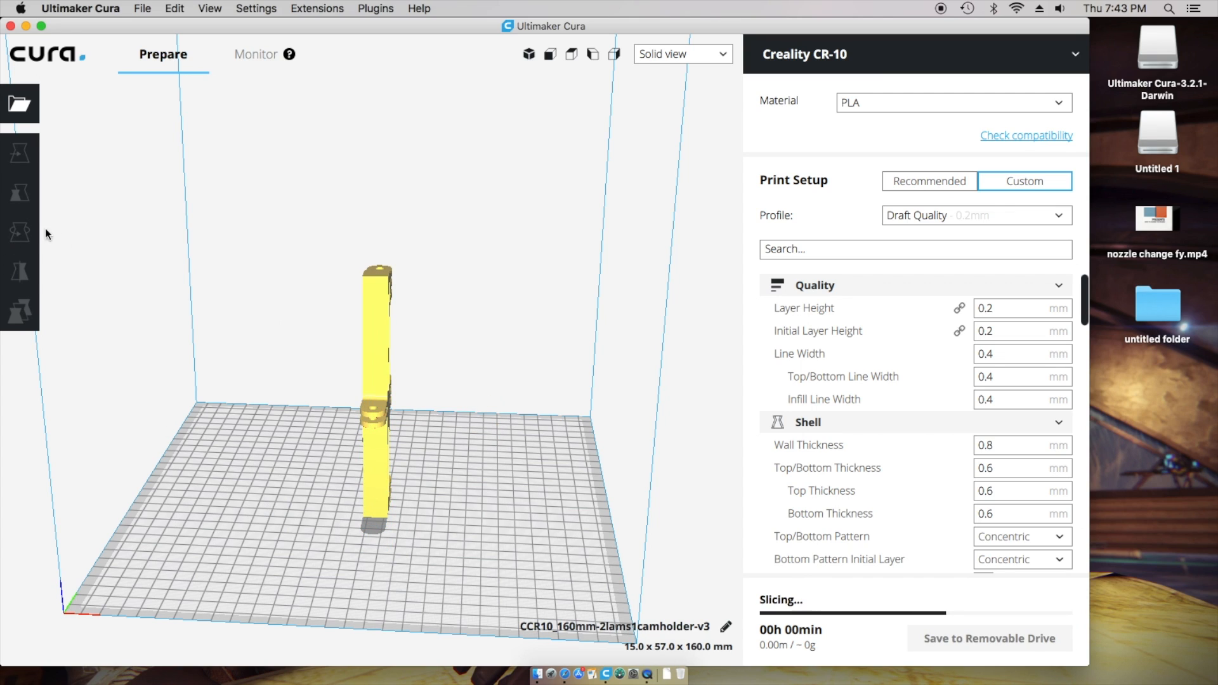
click(378, 357)
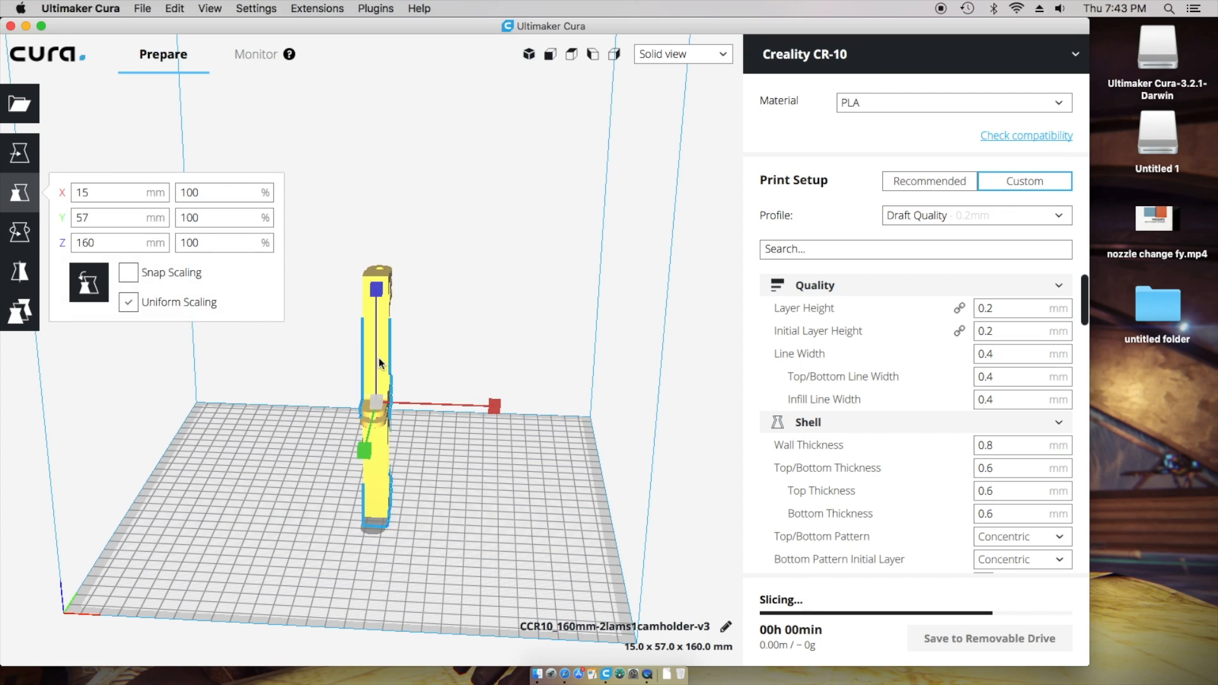
click(26, 235)
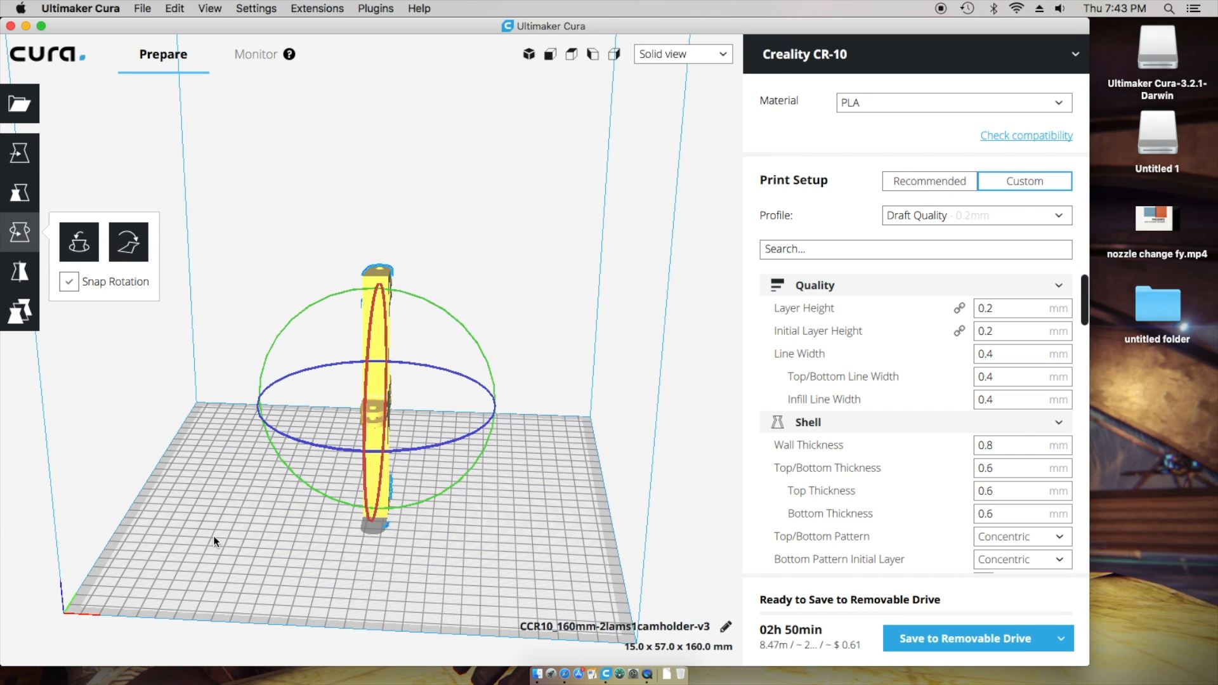
- Rotate the camholder -90° so it stands upright at 25.9 x 55.6 x 160.0 mm
mouse_move(238, 510)
right_down()
mouse_move(293, 512)
mouse_move(258, 505)
right_up()
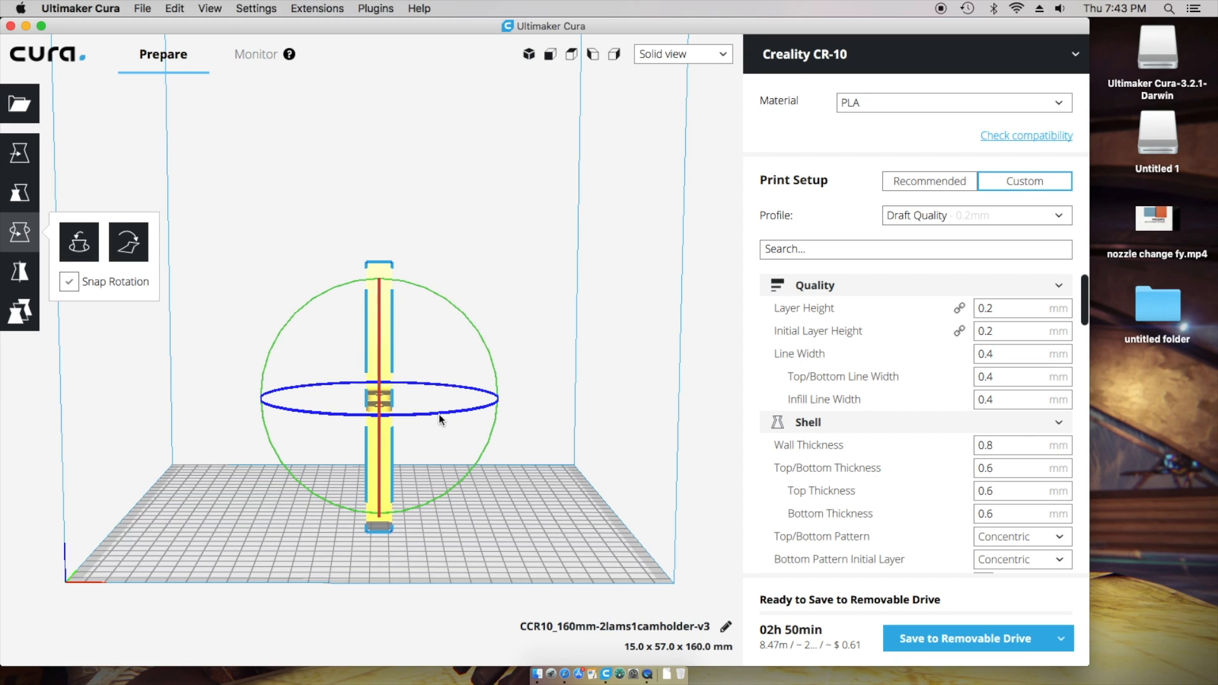
drag(413, 418, 371, 416)
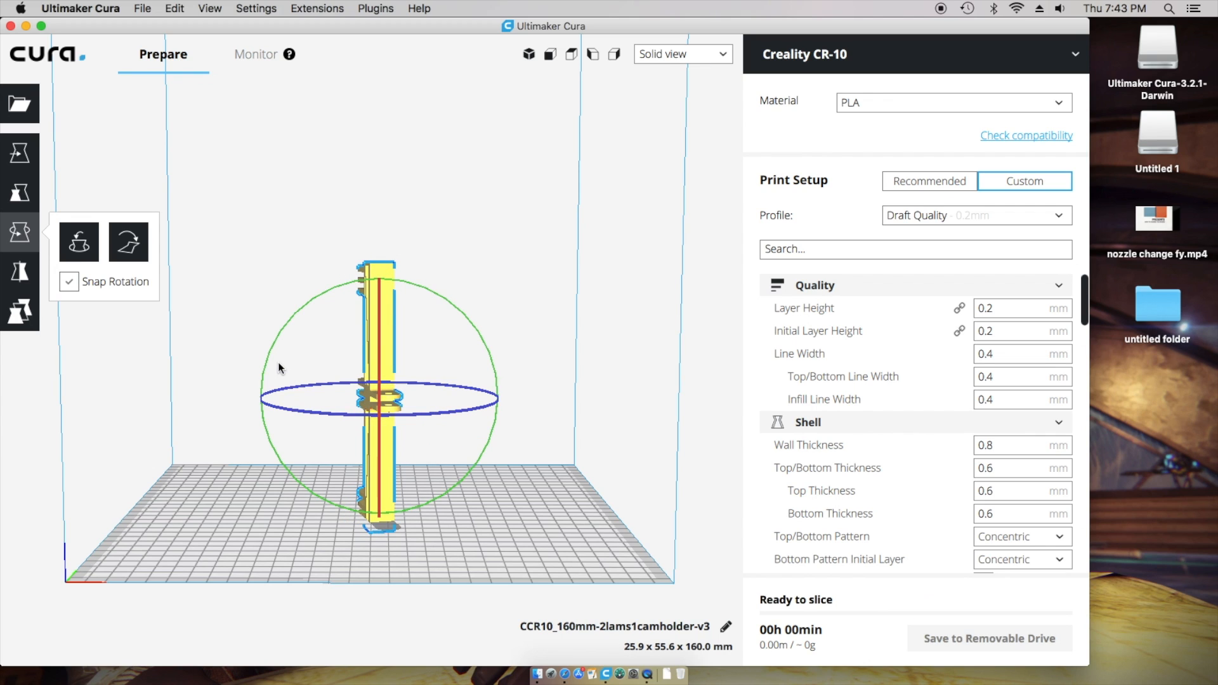
drag(269, 357, 299, 489)
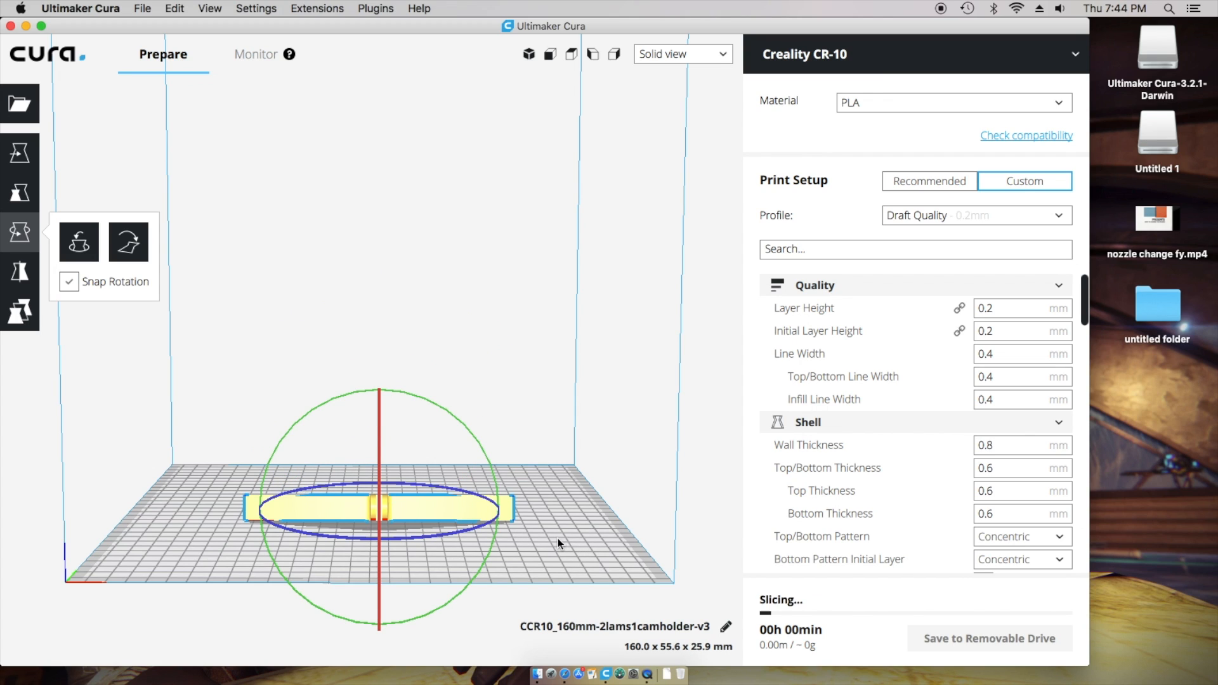
drag(493, 477, 380, 614)
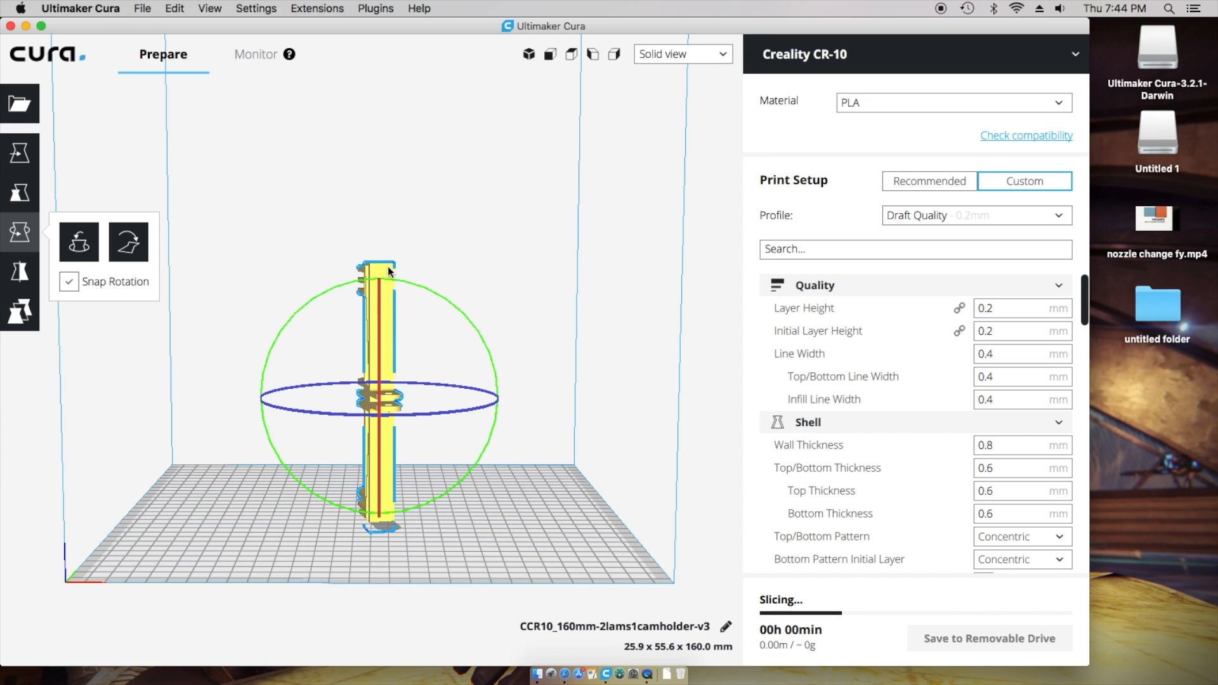
right_drag(436, 500, 263, 476)
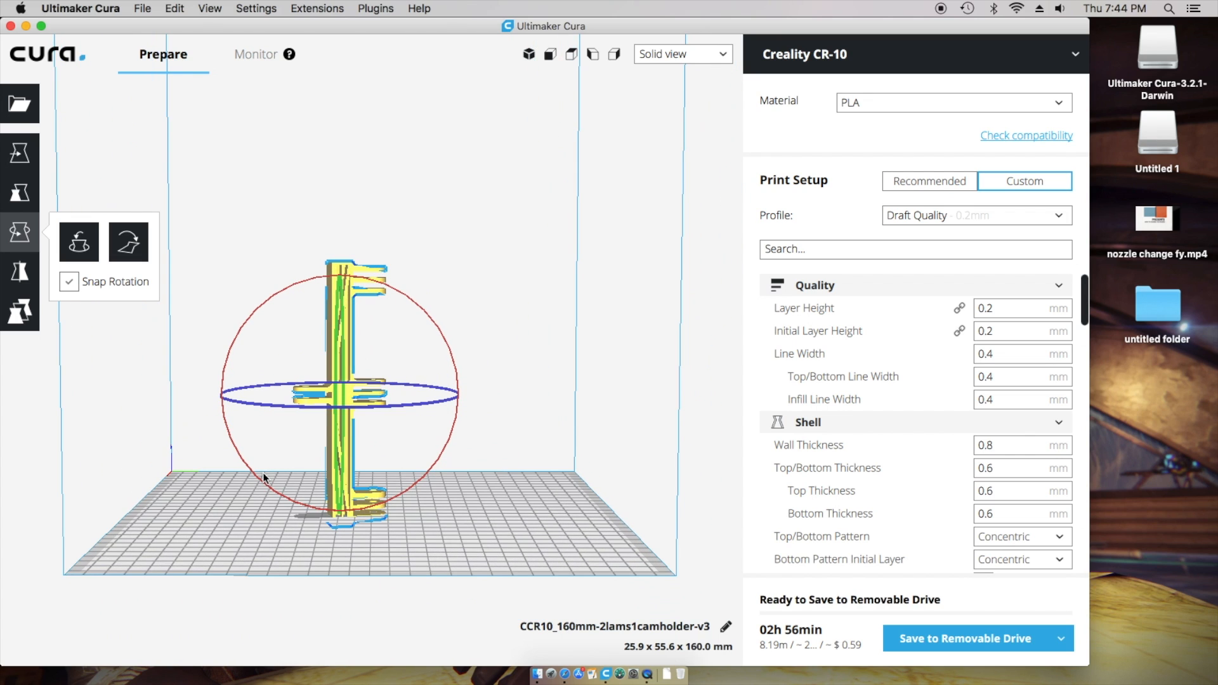
drag(239, 331, 453, 401)
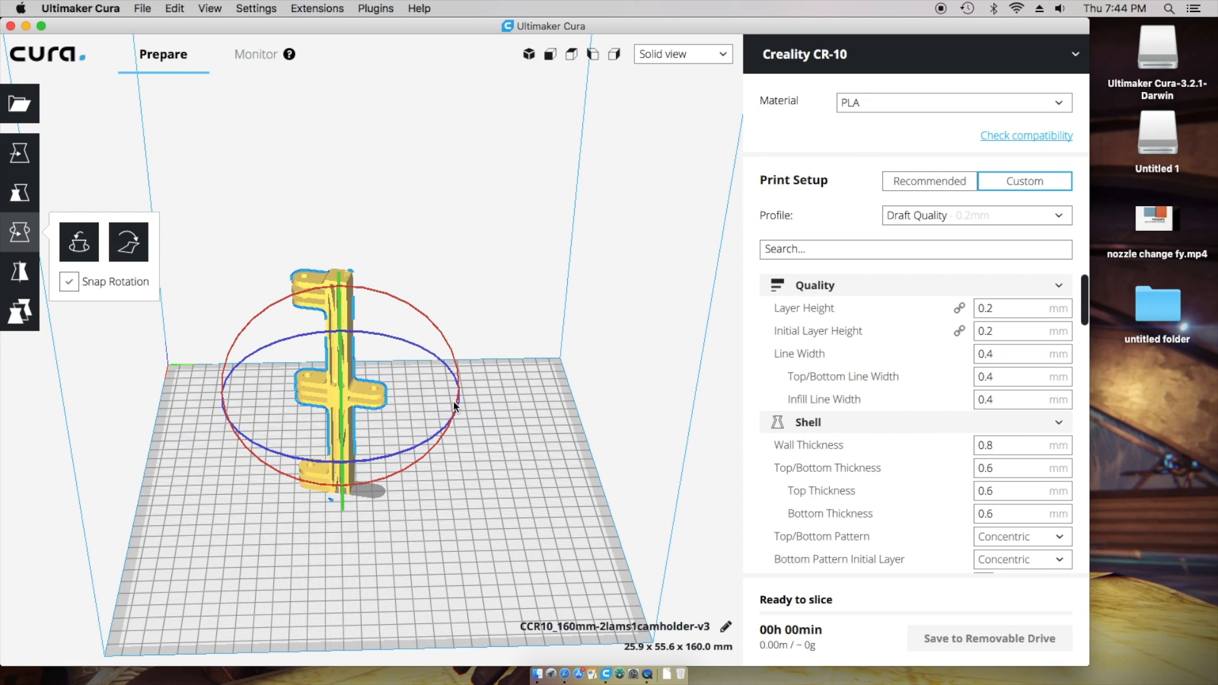
- Deselect the camholder so it re-slices to 02h 54min with 8.09 m filament
right_click(372, 536)
click(193, 539)
right_drag(504, 513, 524, 500)
click(339, 546)
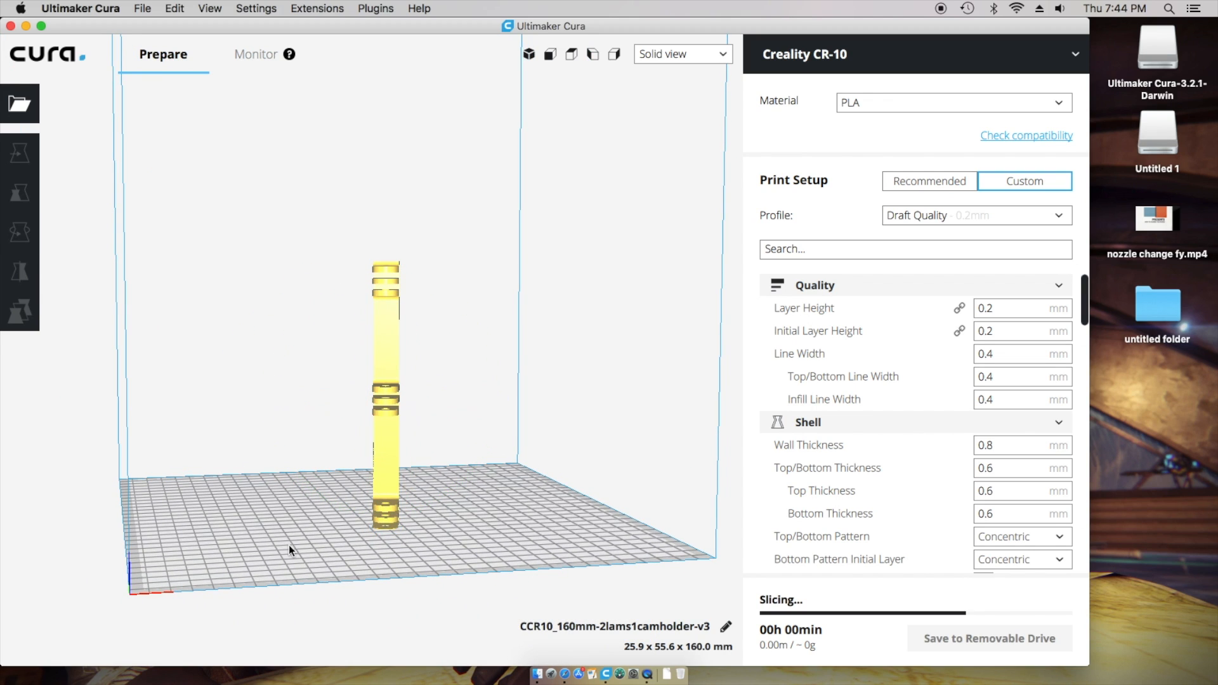
right_drag(261, 542, 212, 546)
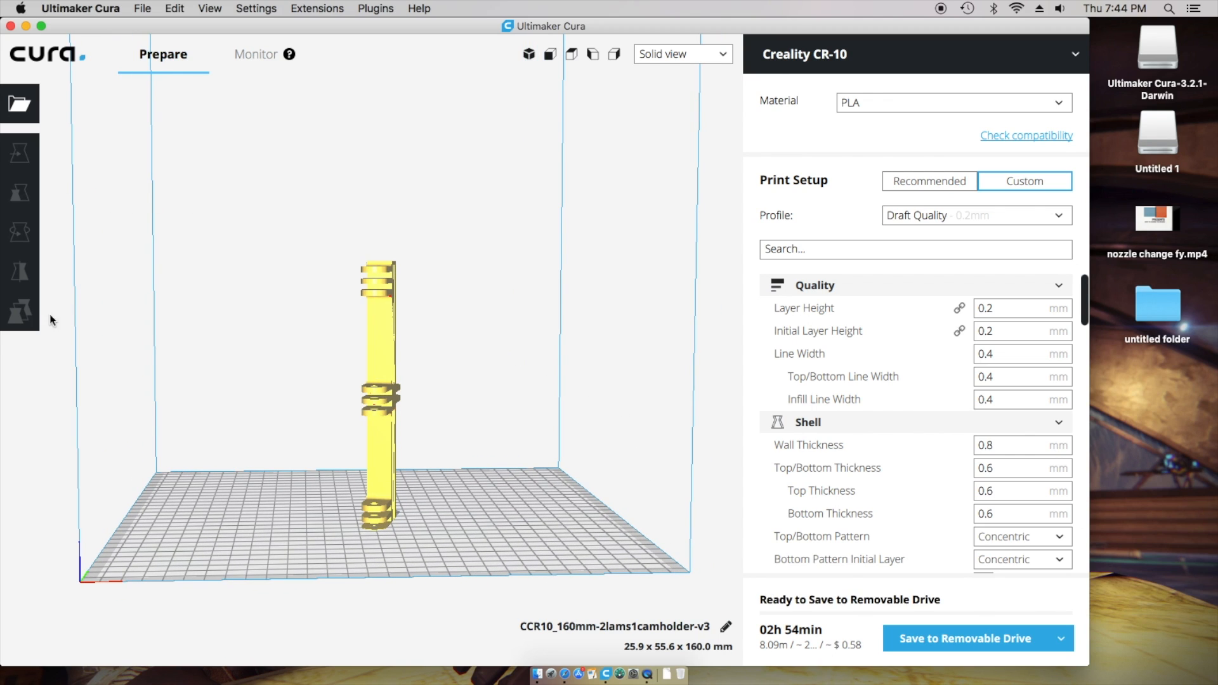
click(371, 321)
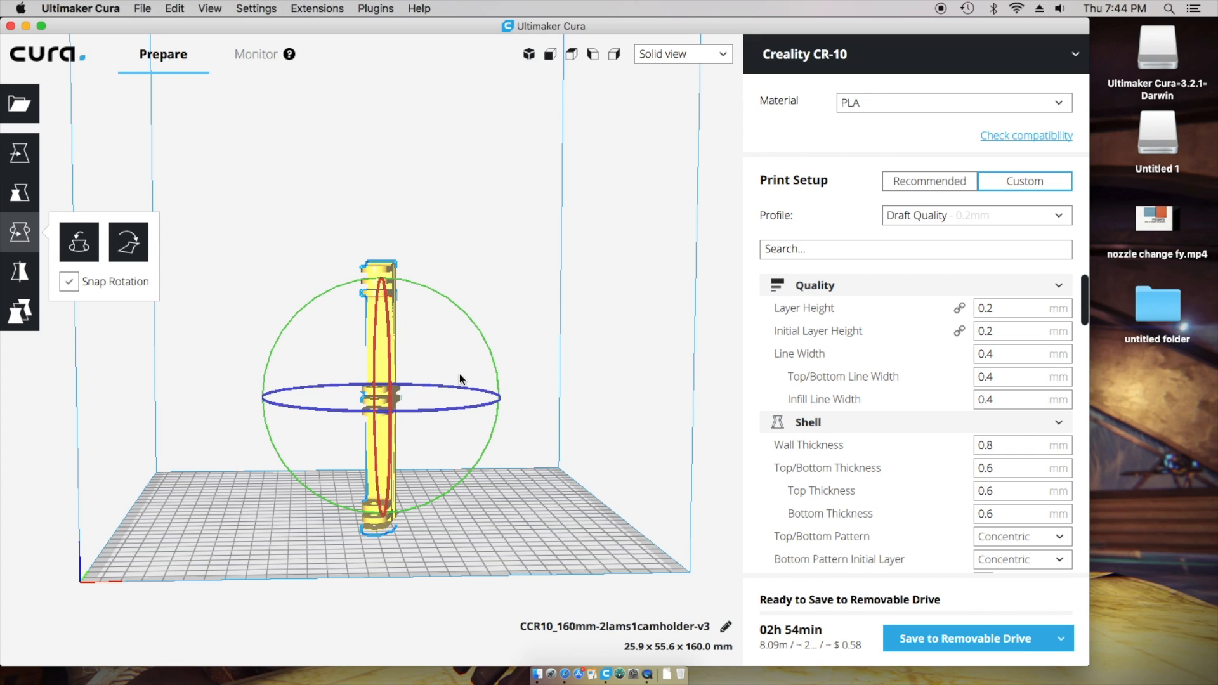
click(520, 503)
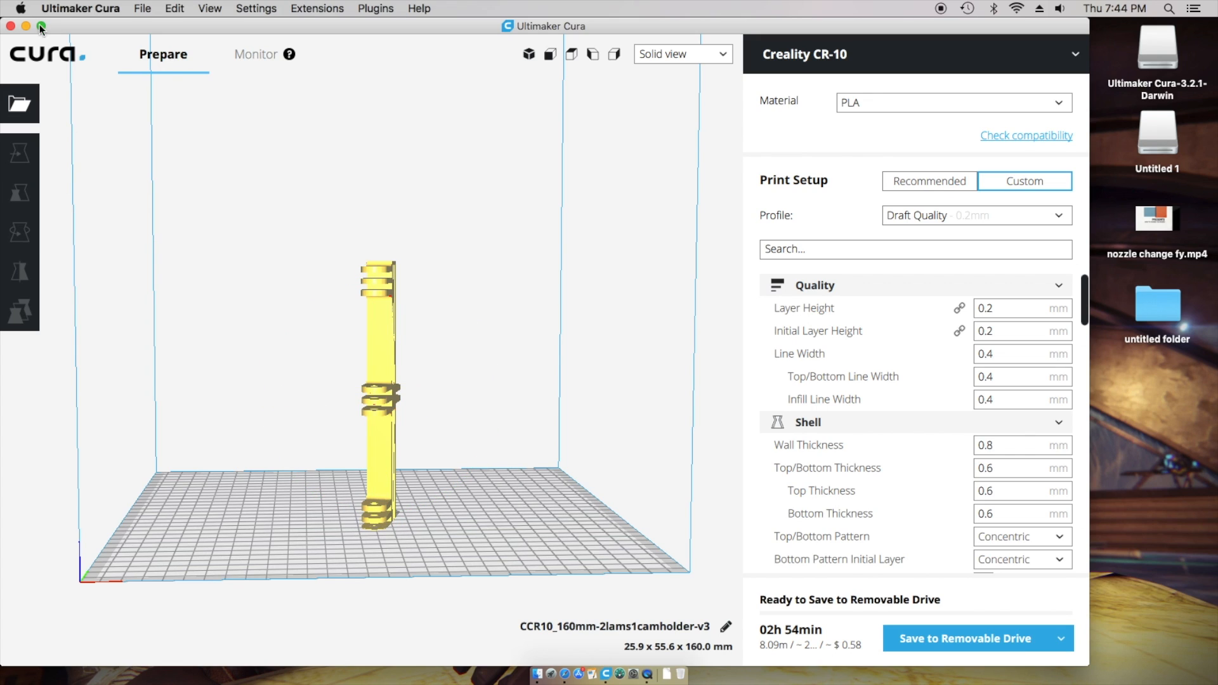
- Uncheck 'Automatically drop models to the build plate' in Preferences, then select the camera holder
click(64, 9)
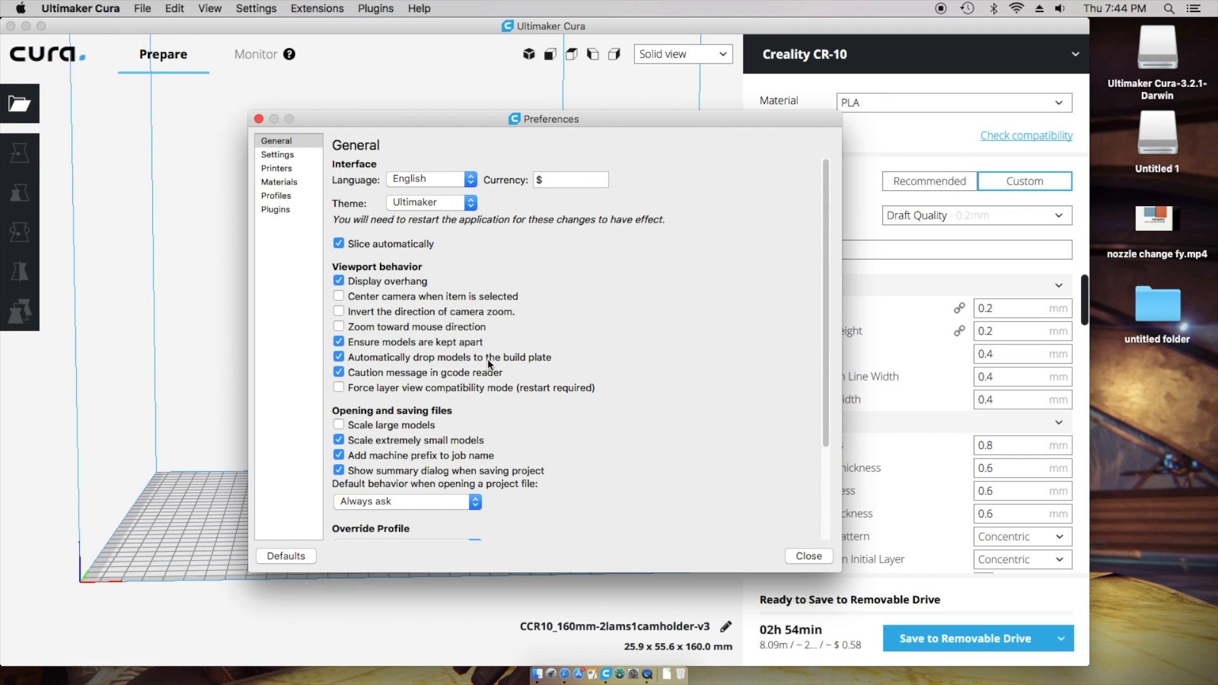
click(340, 358)
click(807, 556)
click(388, 442)
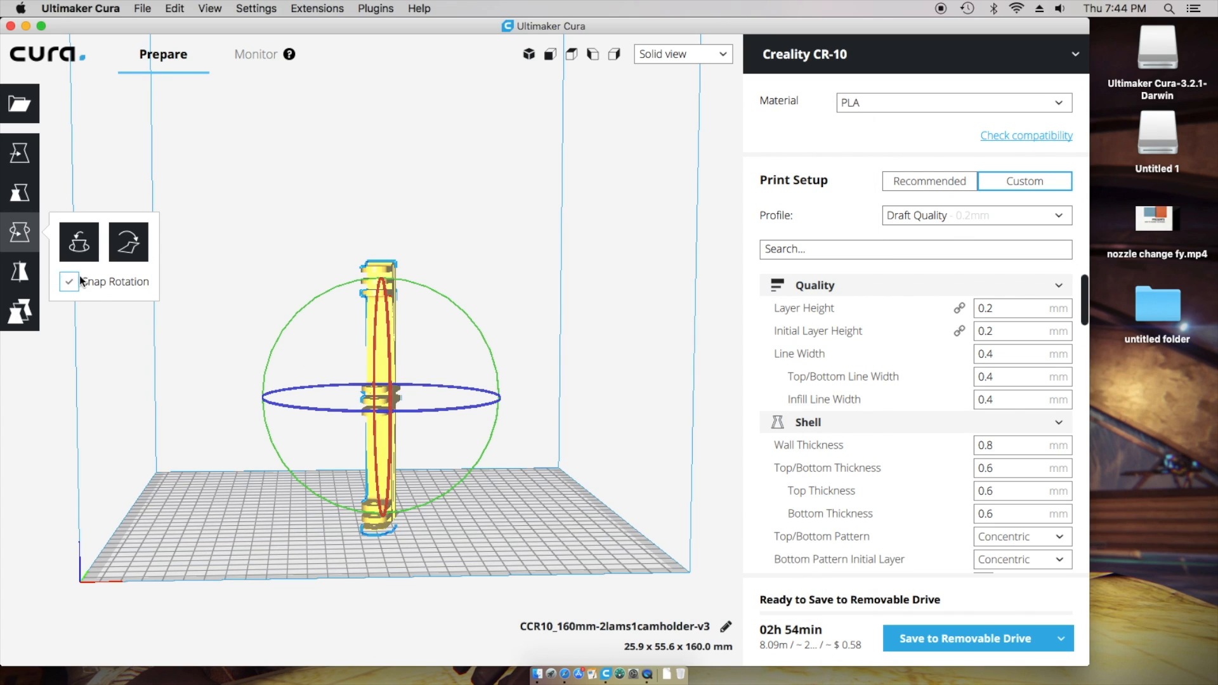
click(19, 192)
- Reset the camera holder's position onto the plate and lift it to Z 9.96 mm
click(12, 158)
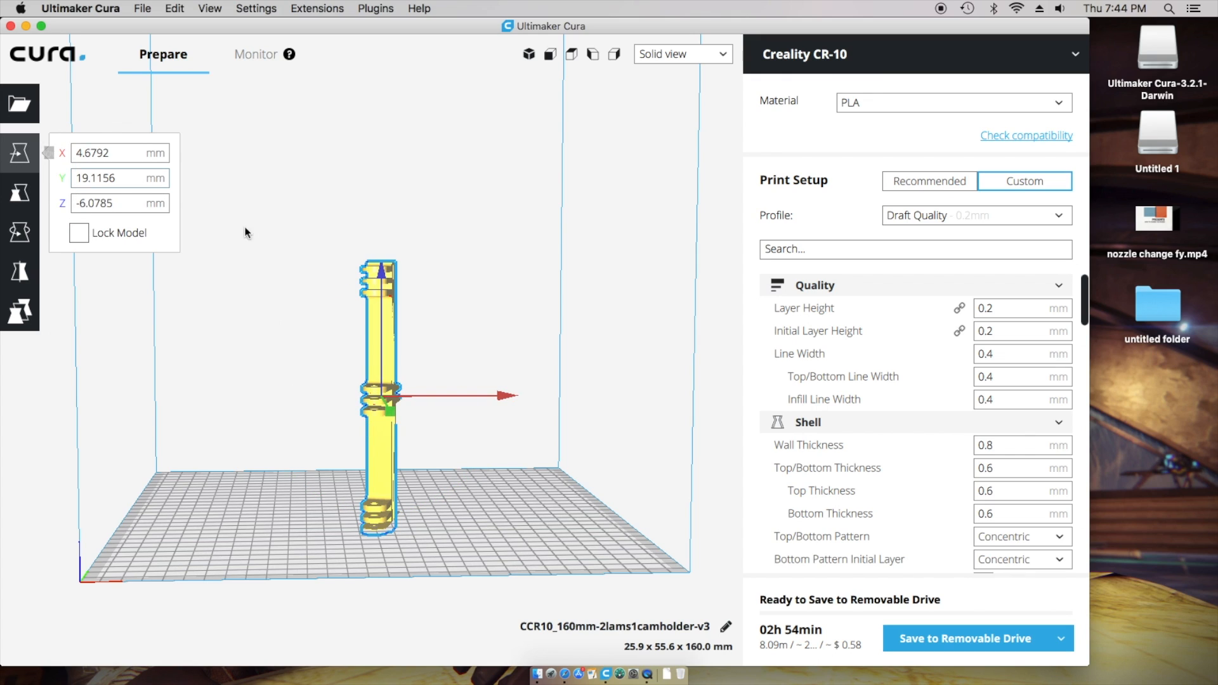
mouse_move(368, 276)
mouse_down()
mouse_move(365, 255)
mouse_move(358, 279)
mouse_up()
click(172, 8)
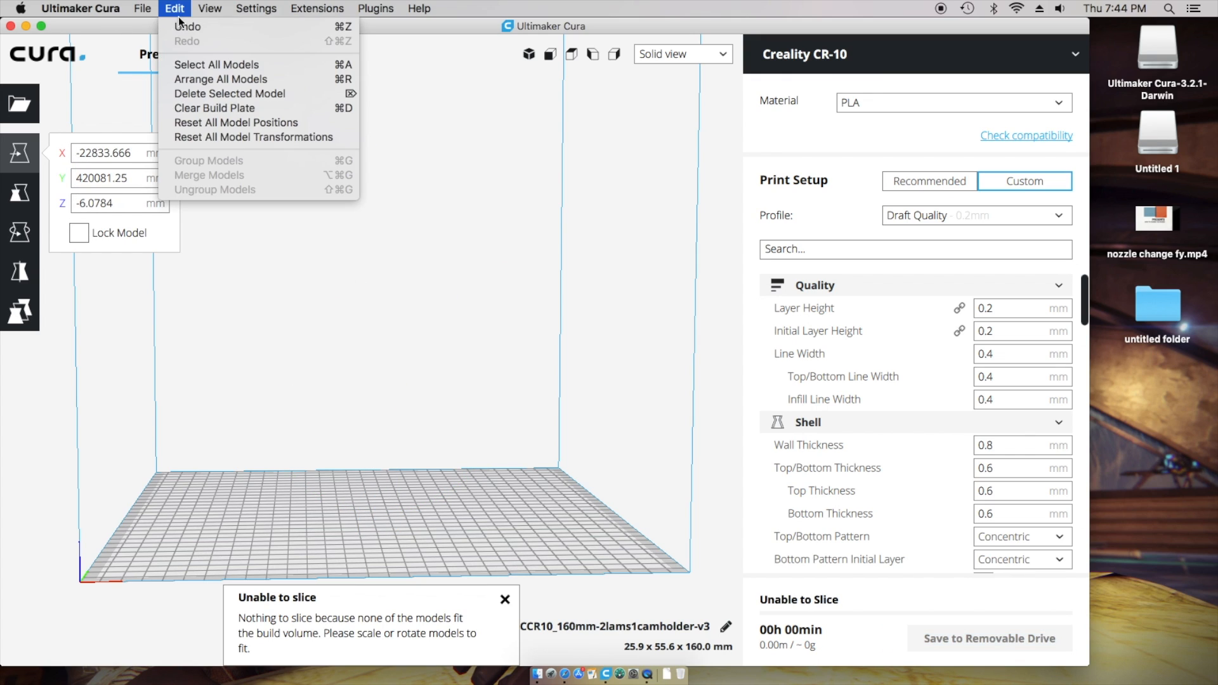
click(293, 137)
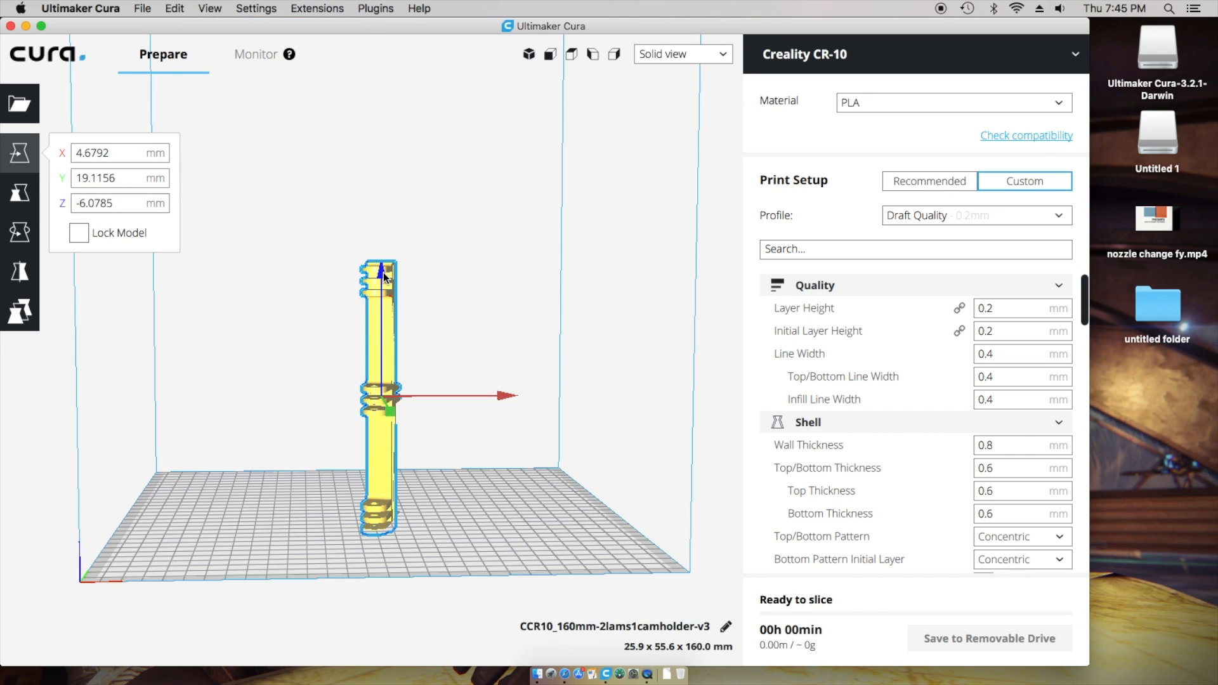
drag(383, 275, 385, 248)
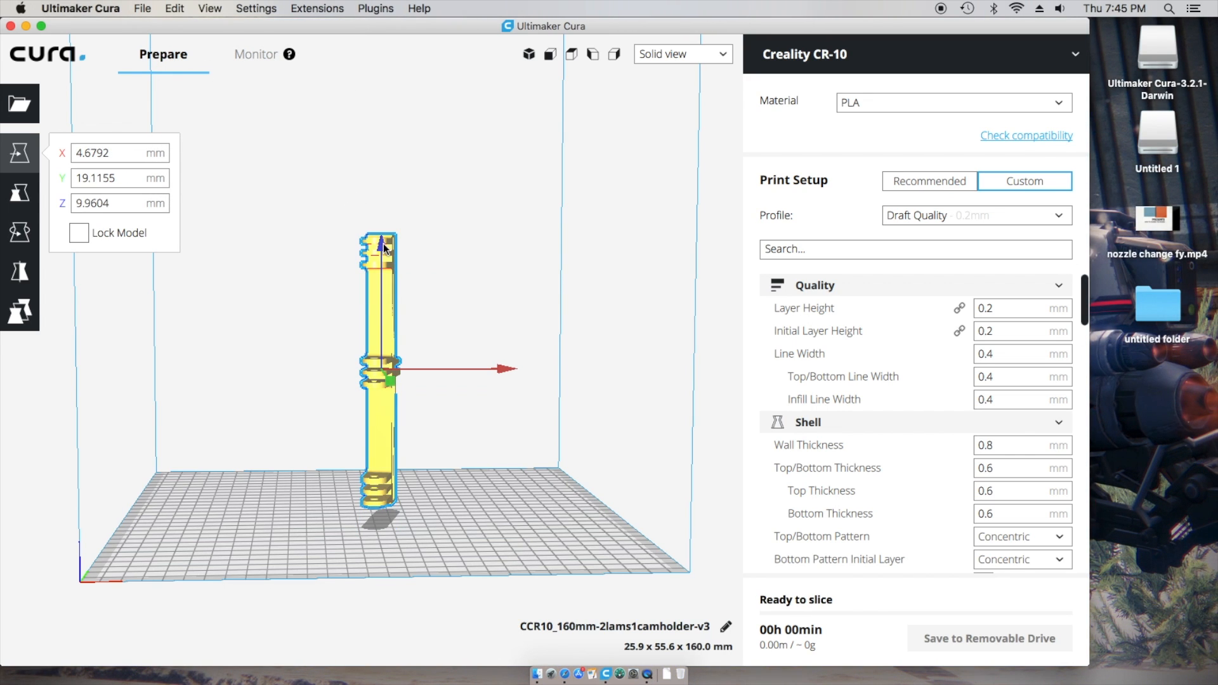
right_drag(430, 507, 373, 505)
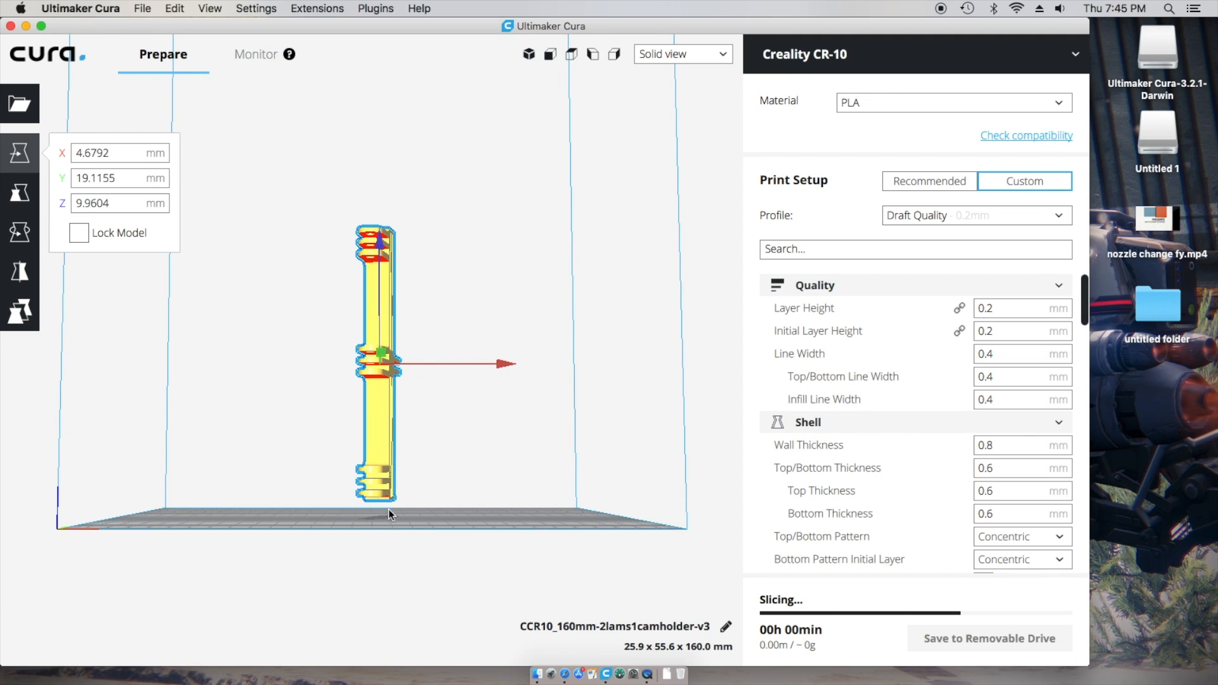
click(13, 235)
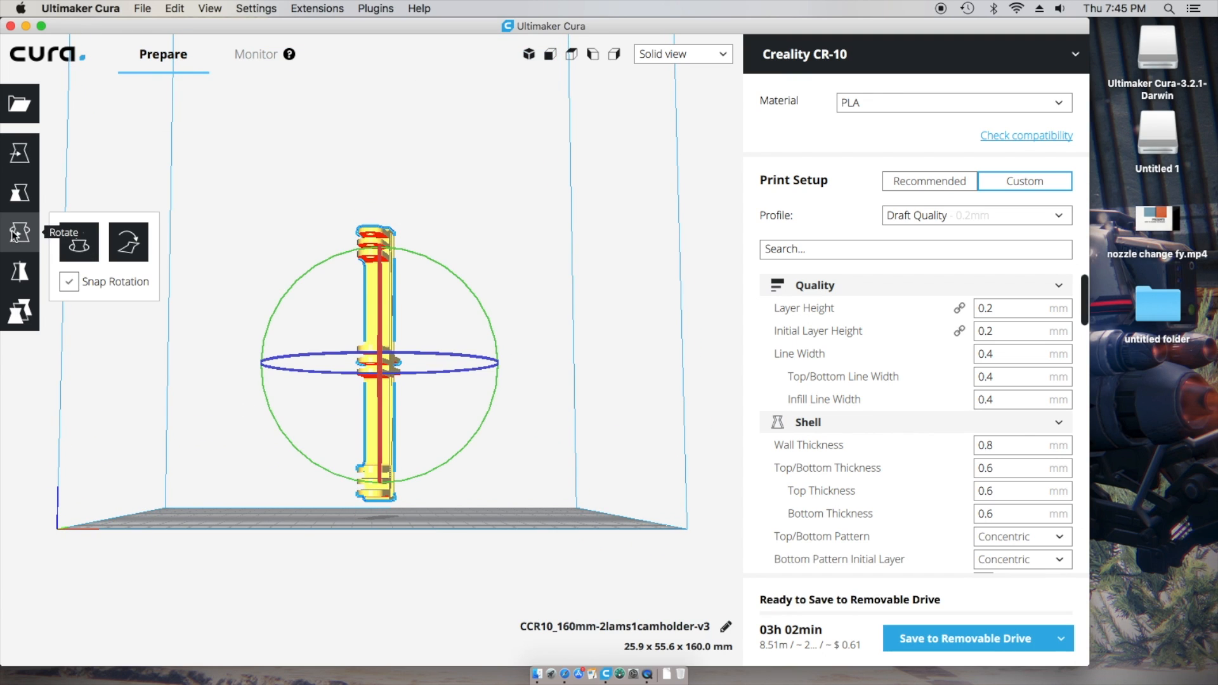
- Lay the camera holder flat so it measures 57.0 x 15.0 x 160.0 mm, checking it from two angles
click(124, 245)
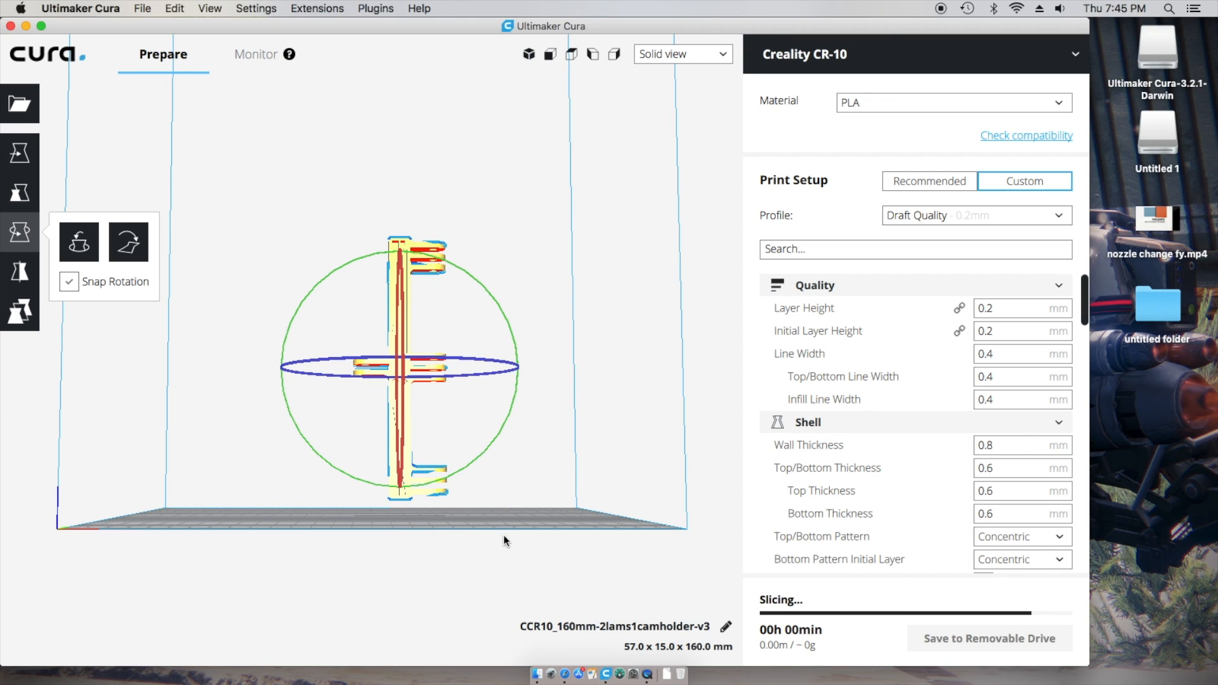
right_drag(504, 540, 507, 554)
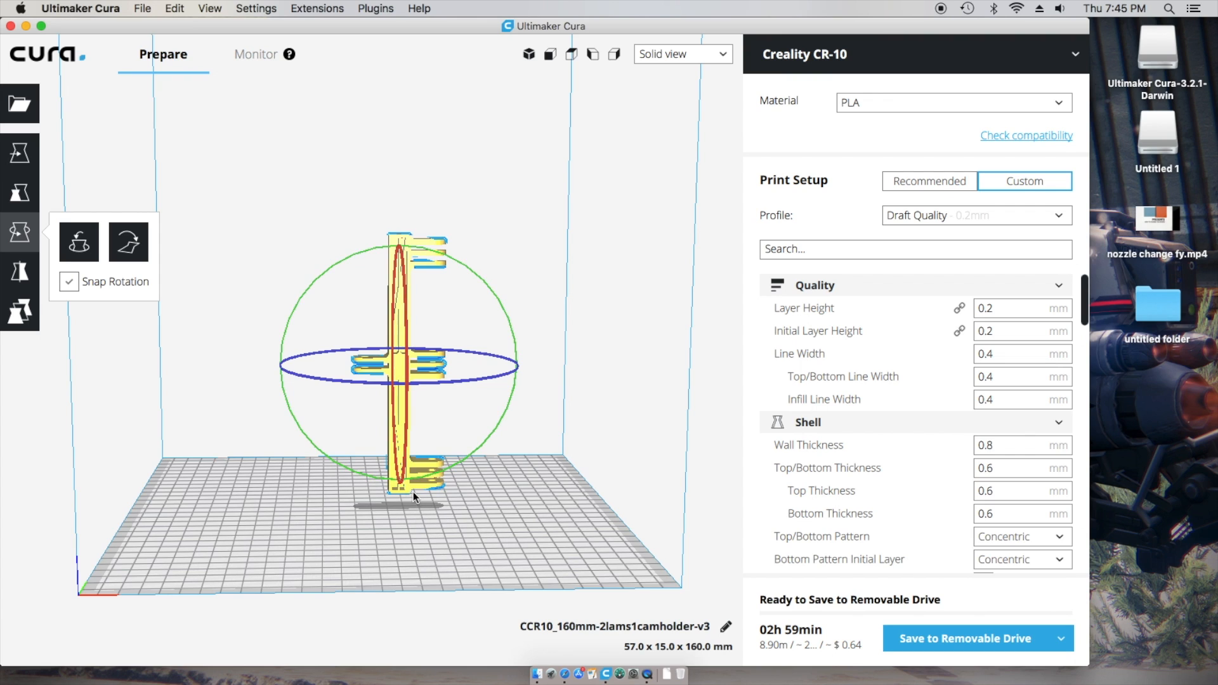
right_drag(444, 527, 428, 501)
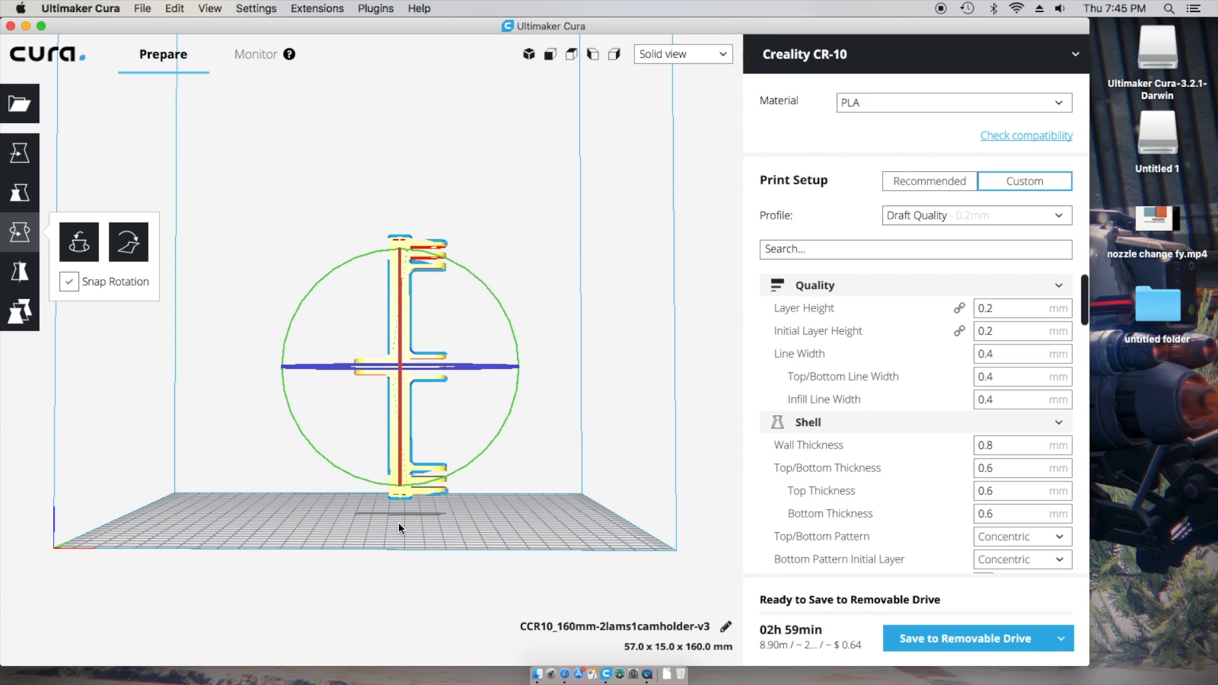
click(80, 8)
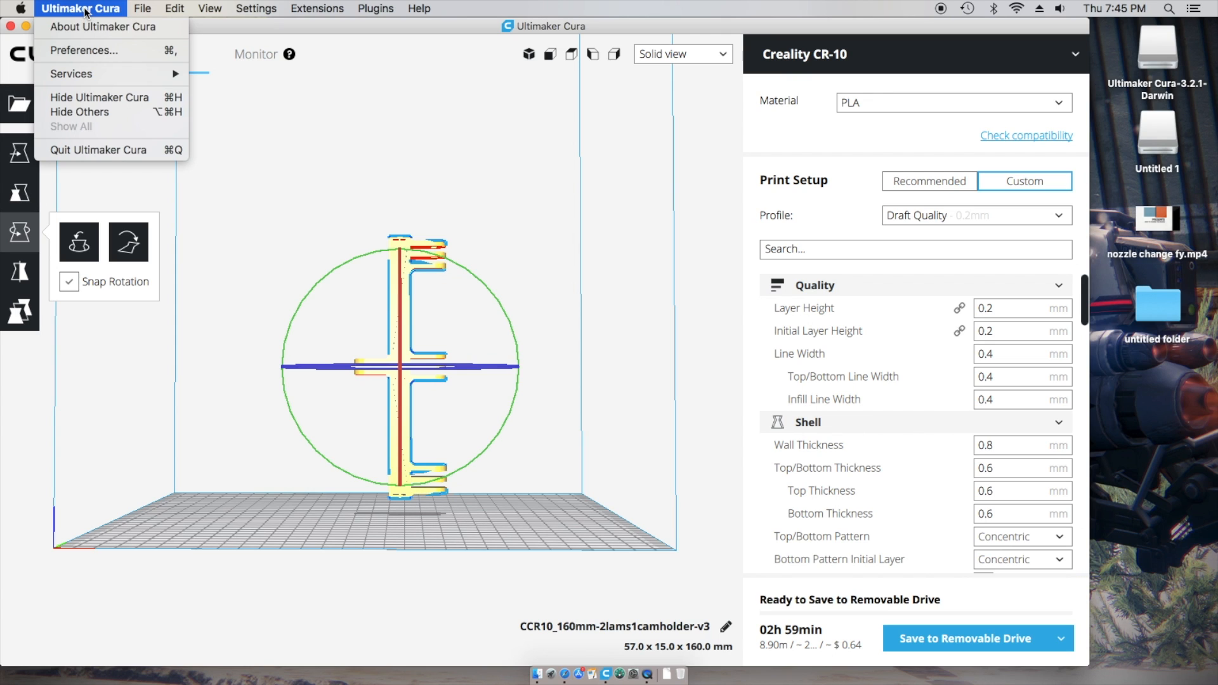
- Re-enable 'Automatically drop models to the build plate' in Preferences
click(82, 50)
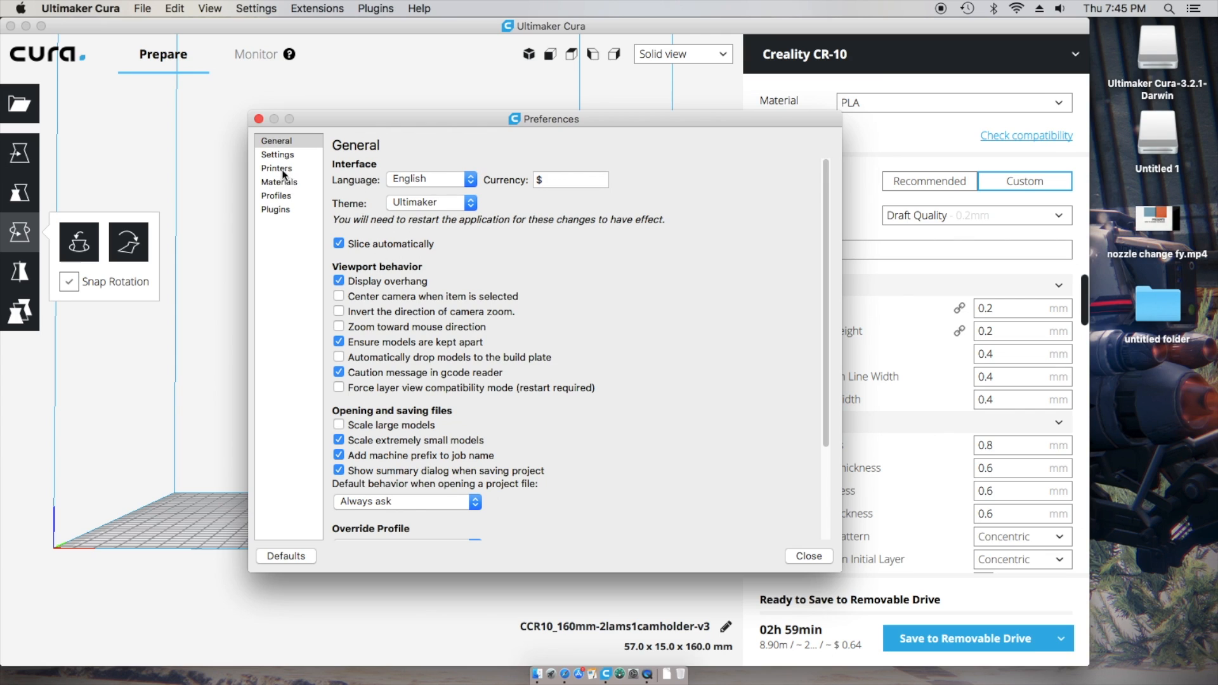
click(339, 358)
click(812, 557)
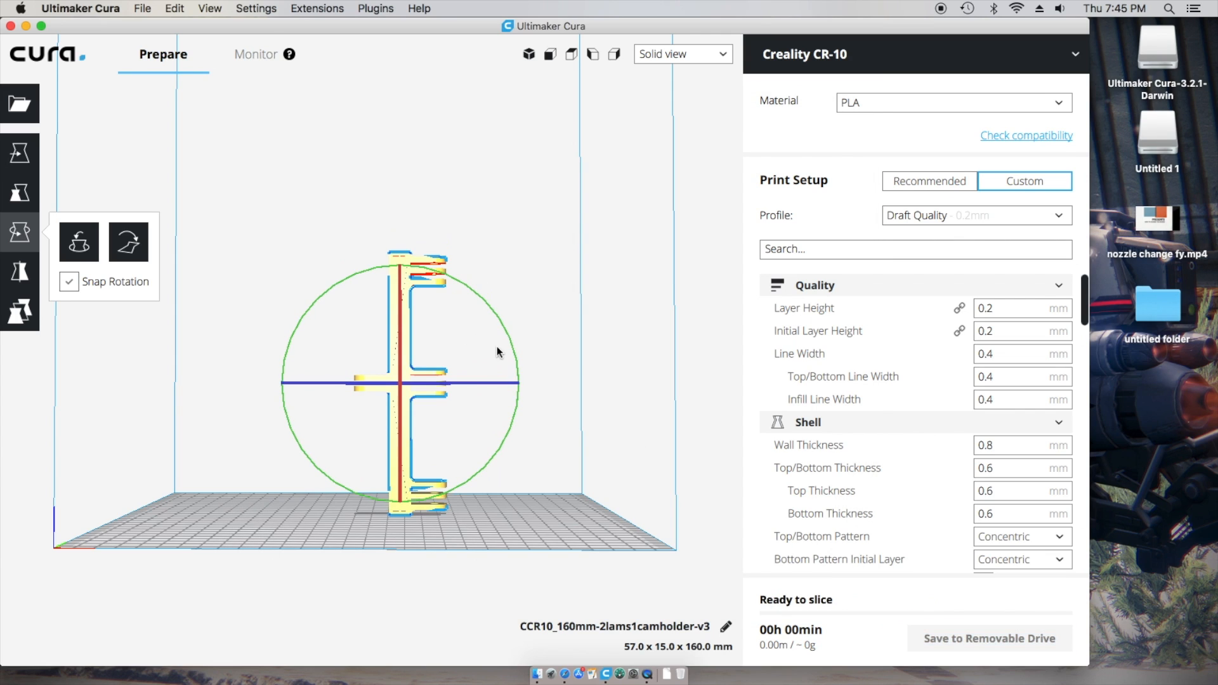
- With snap rotation off, tilt the camera holder freely until it stands upright at 57.1 x 15.0 x 160.0 mm
right_drag(329, 520, 478, 527)
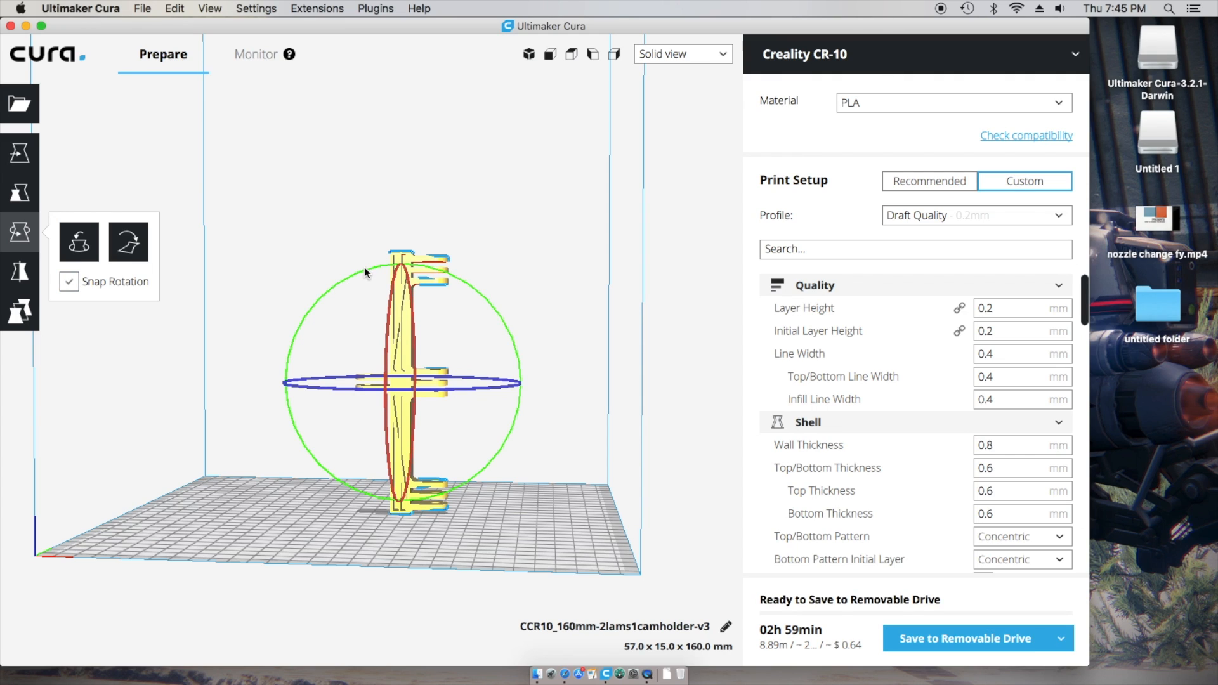
drag(364, 268, 391, 274)
click(69, 281)
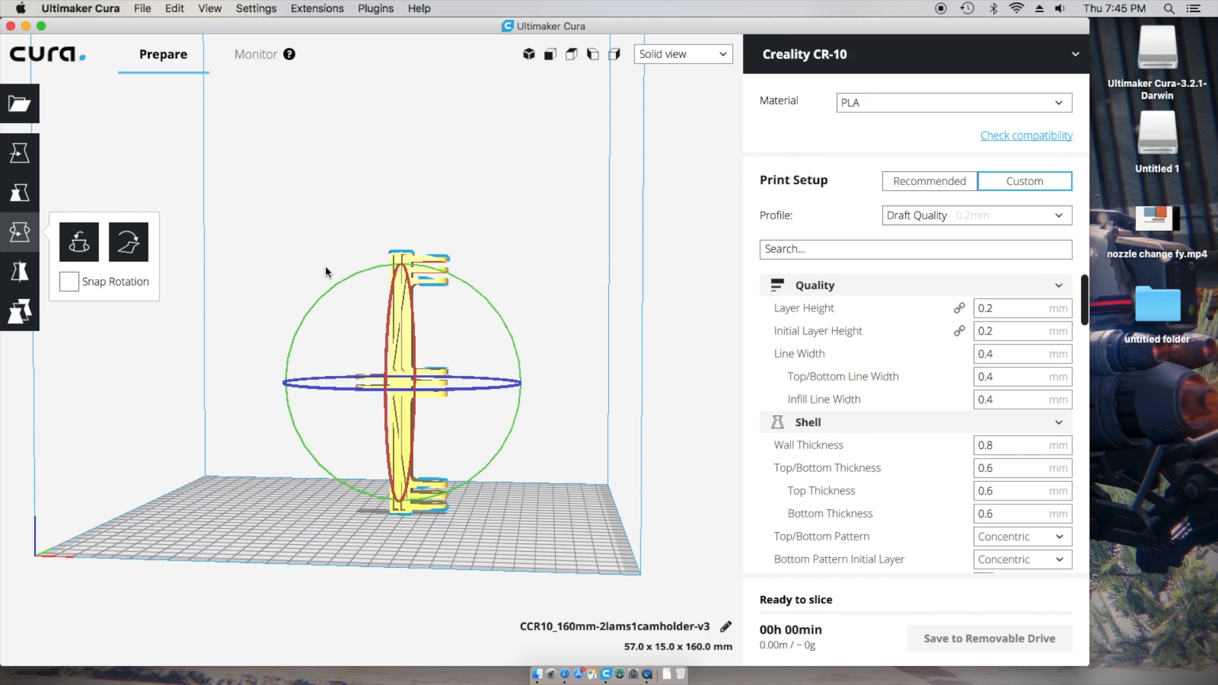
drag(365, 268, 317, 296)
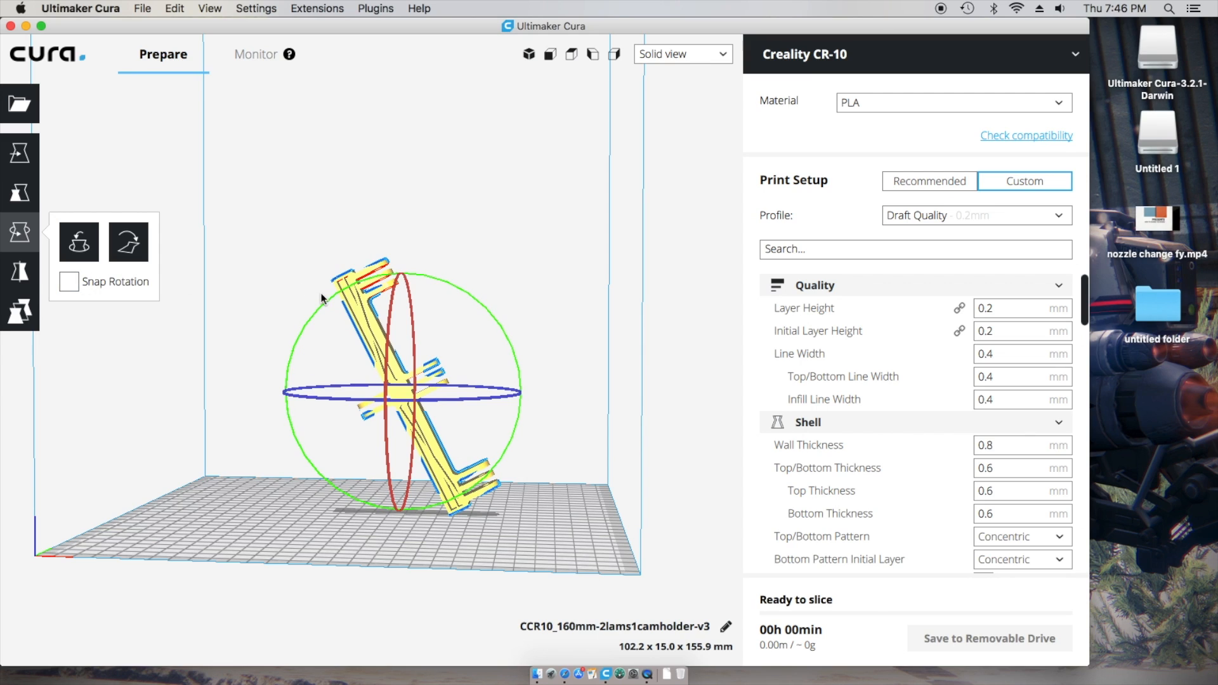
drag(332, 298, 417, 485)
click(71, 280)
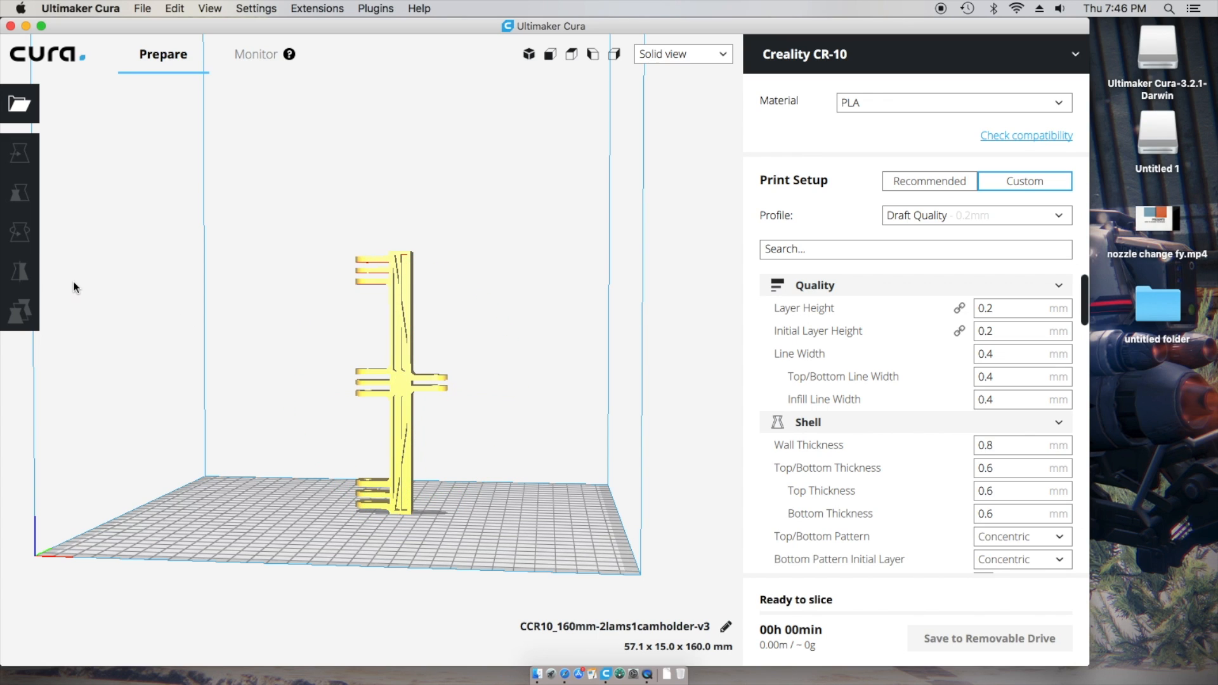
- Turn rotation snapping back on and mirror the camera holder so its prongs face right again
click(371, 269)
click(70, 282)
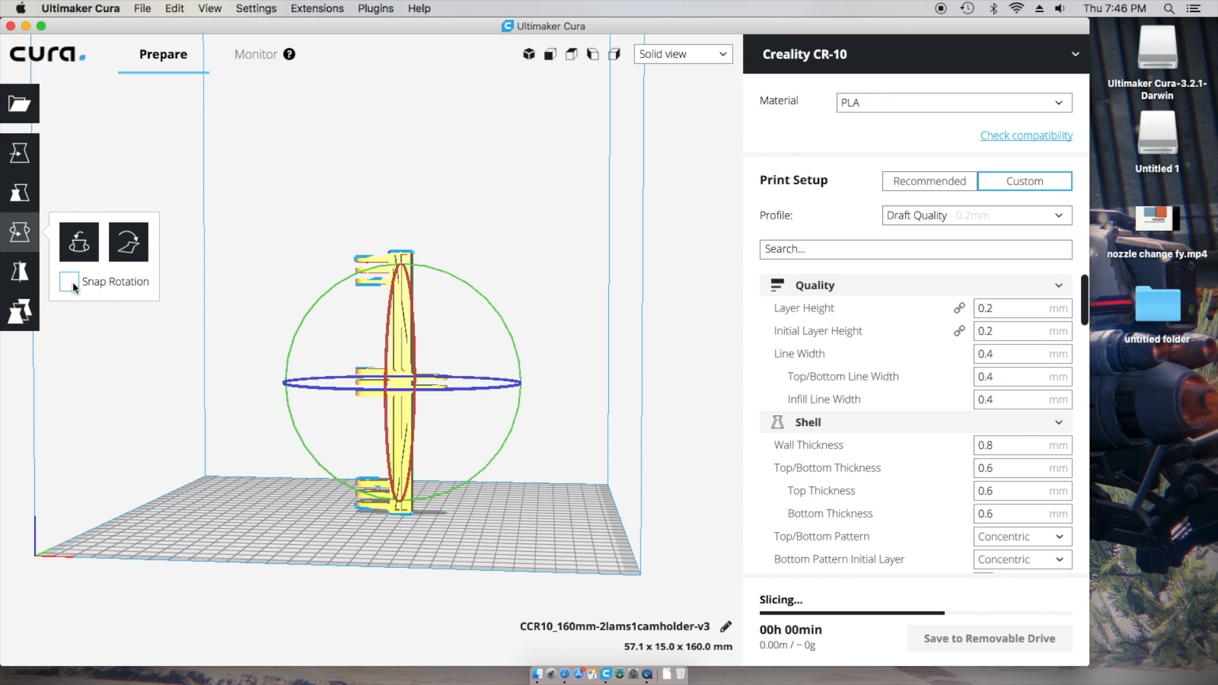
click(28, 276)
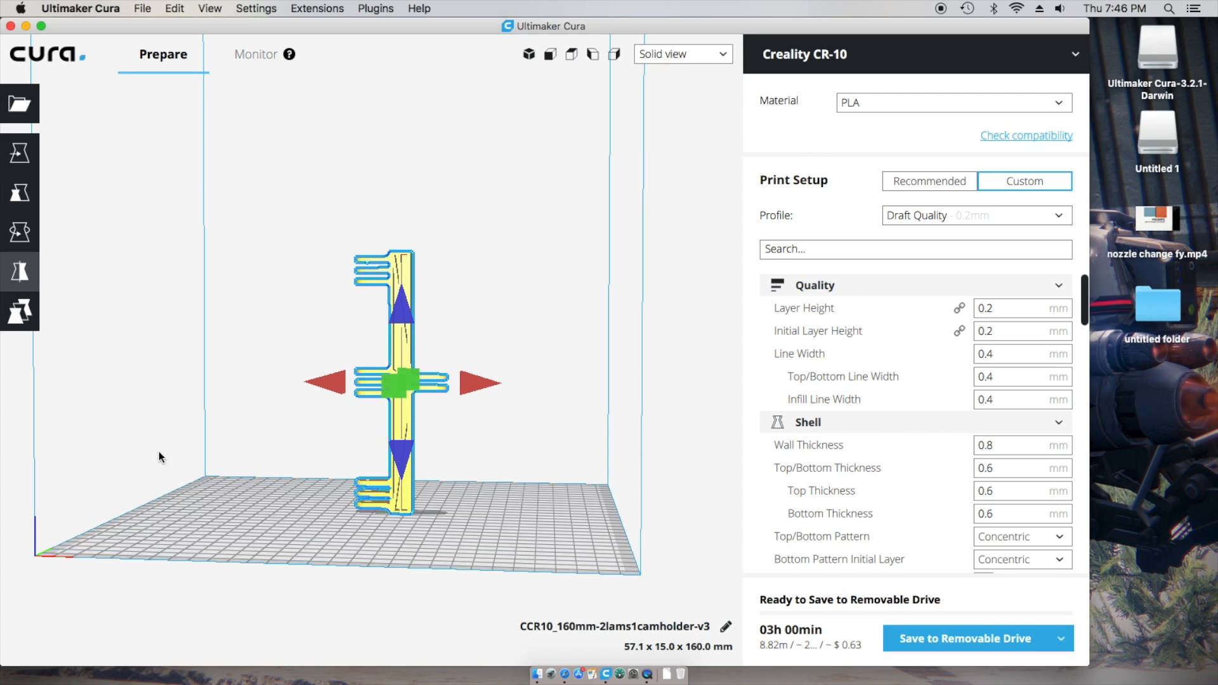
click(494, 383)
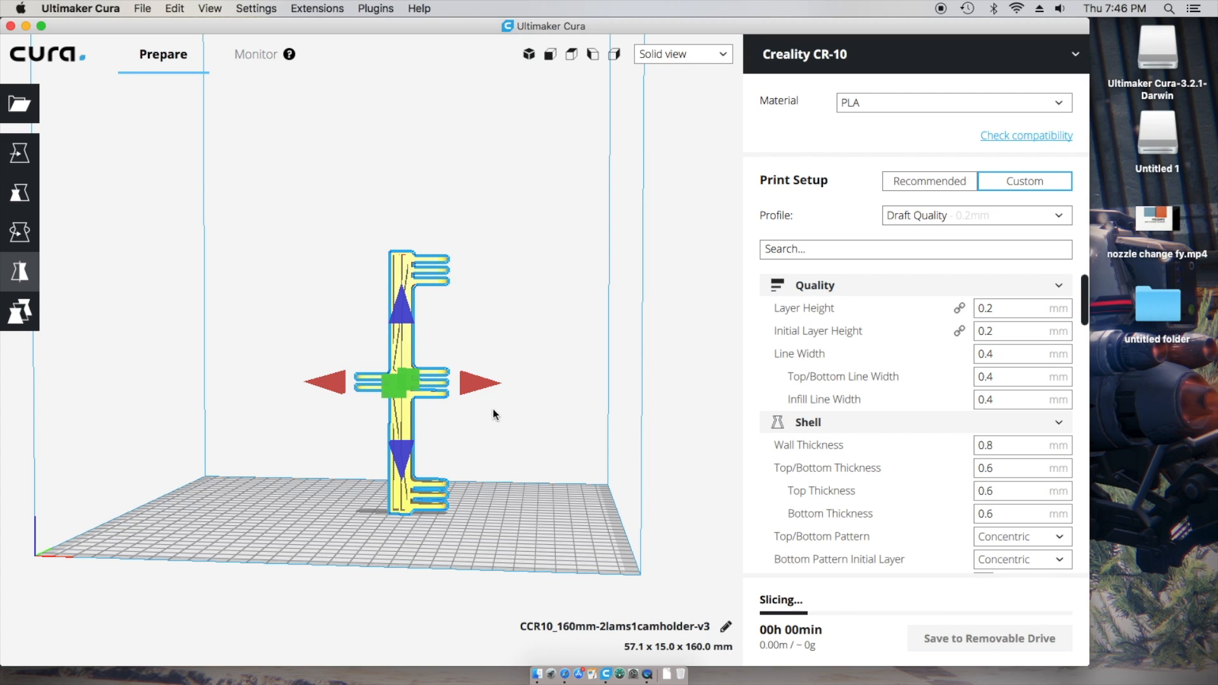
click(405, 309)
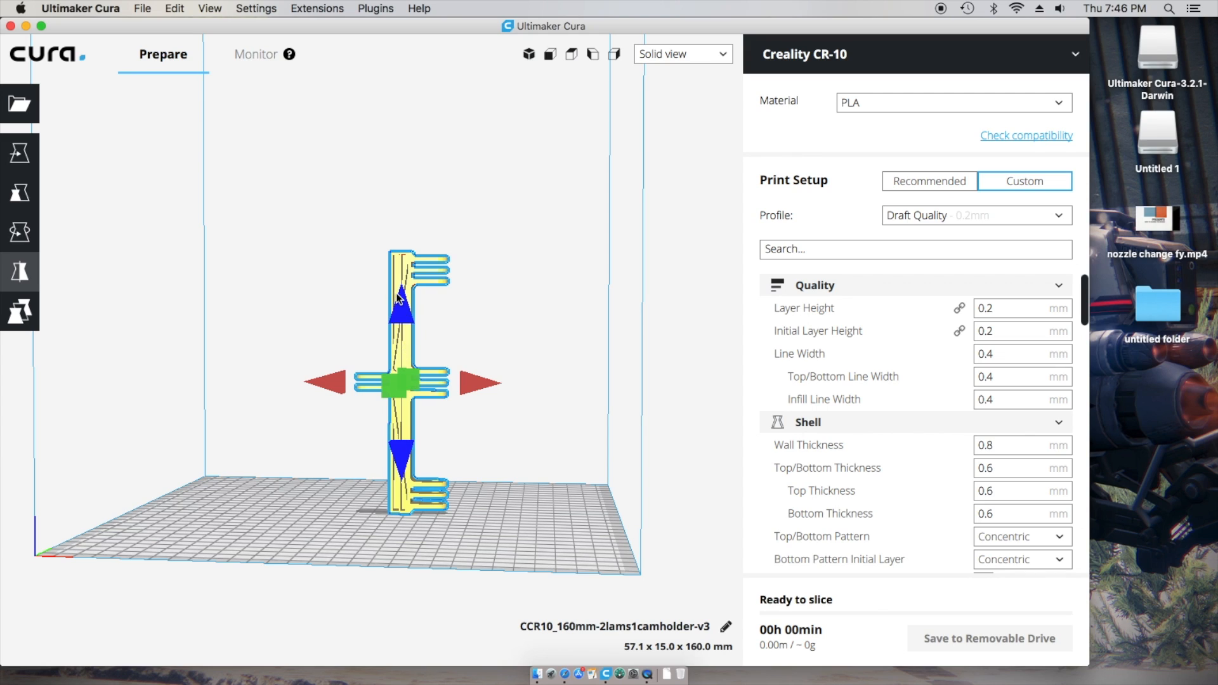
click(328, 385)
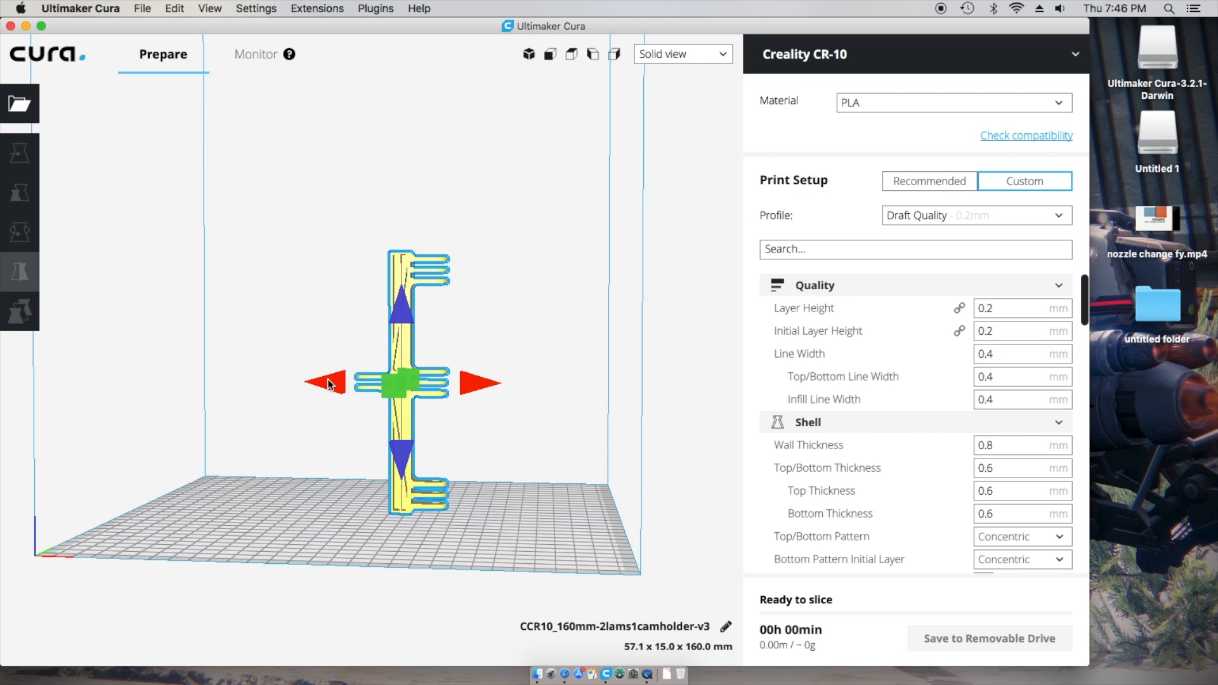
click(470, 385)
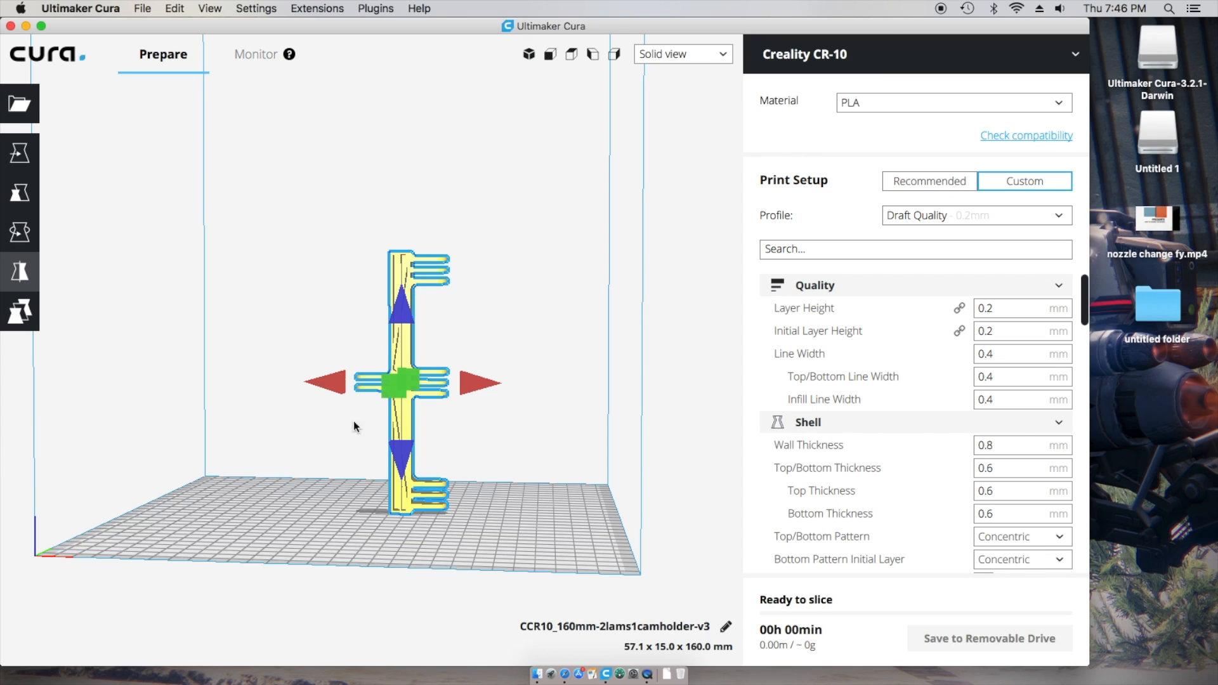
click(29, 309)
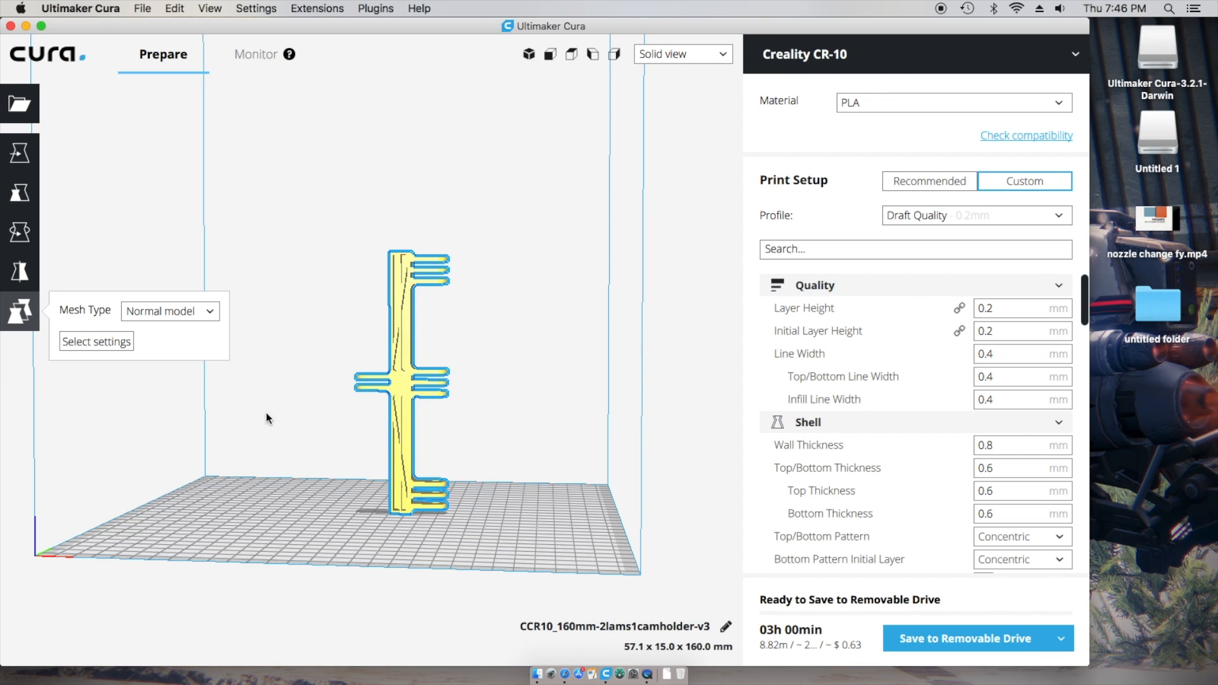
- Add gopro-knob.stl beside the camera holder, select the knob and choose settings to override
click(20, 103)
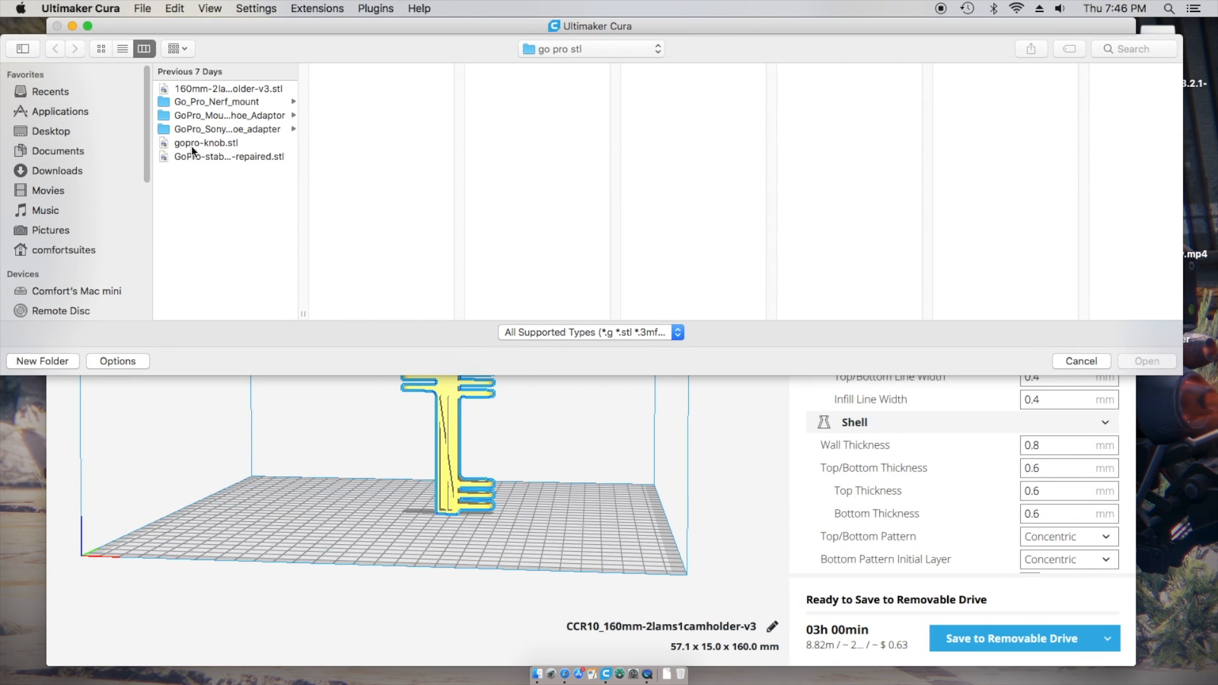
click(201, 142)
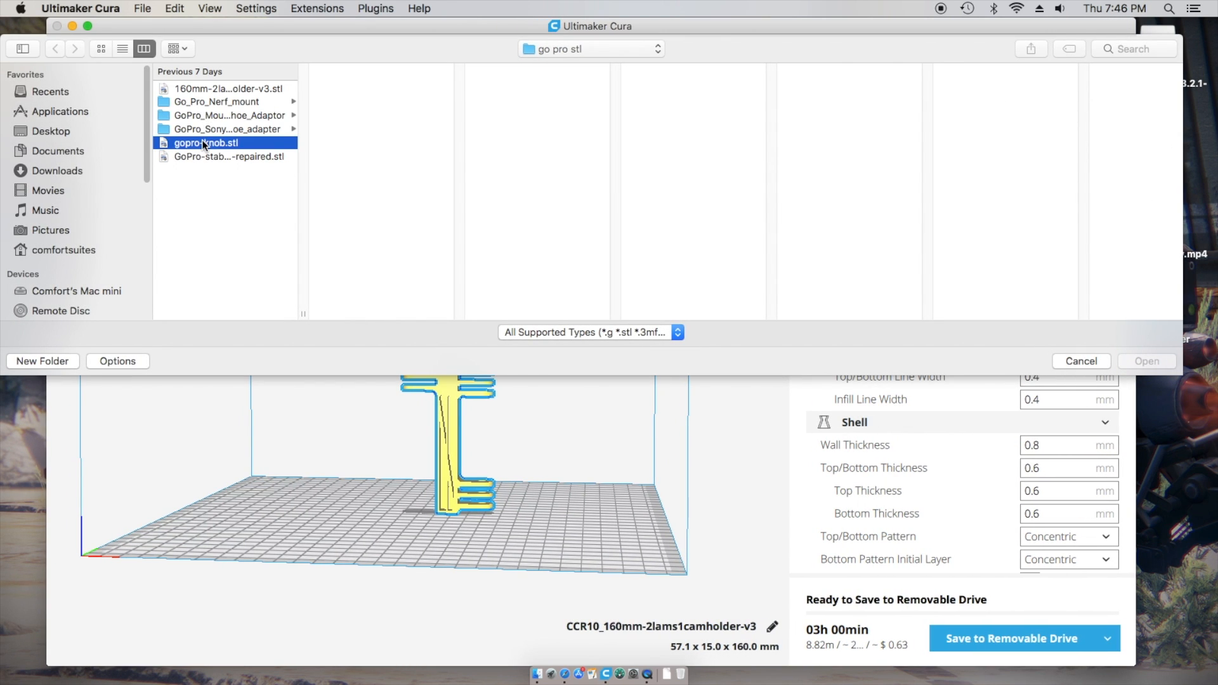
key(Return)
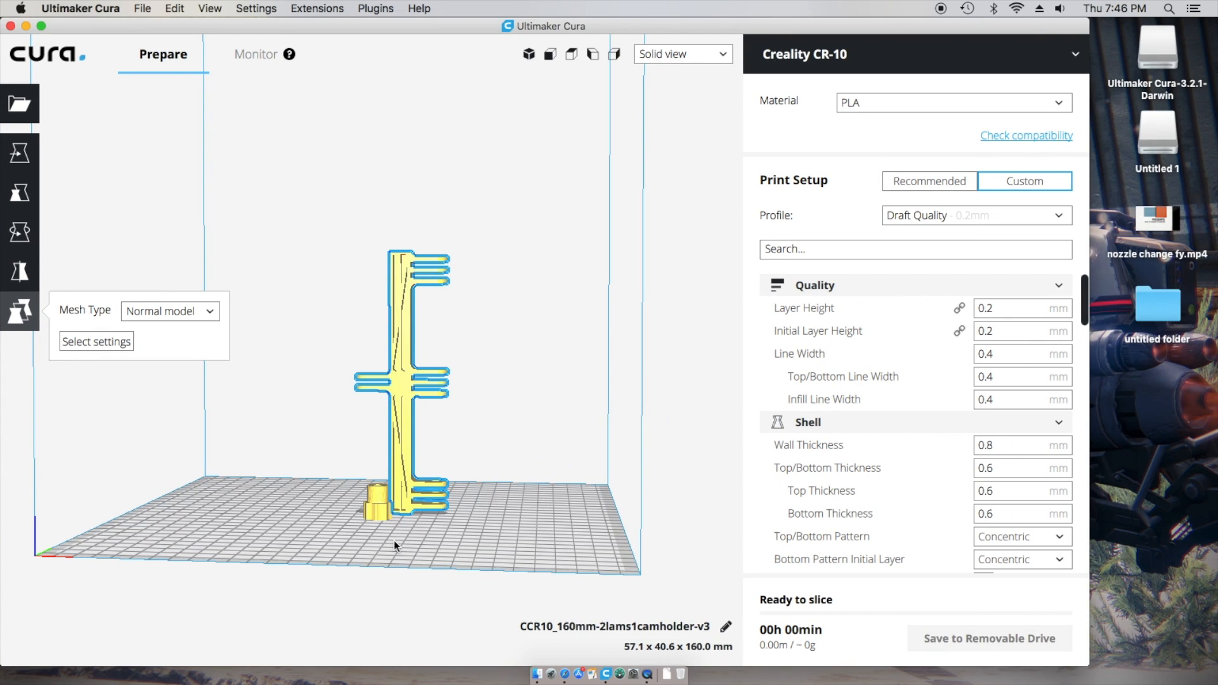
right_drag(436, 573, 423, 599)
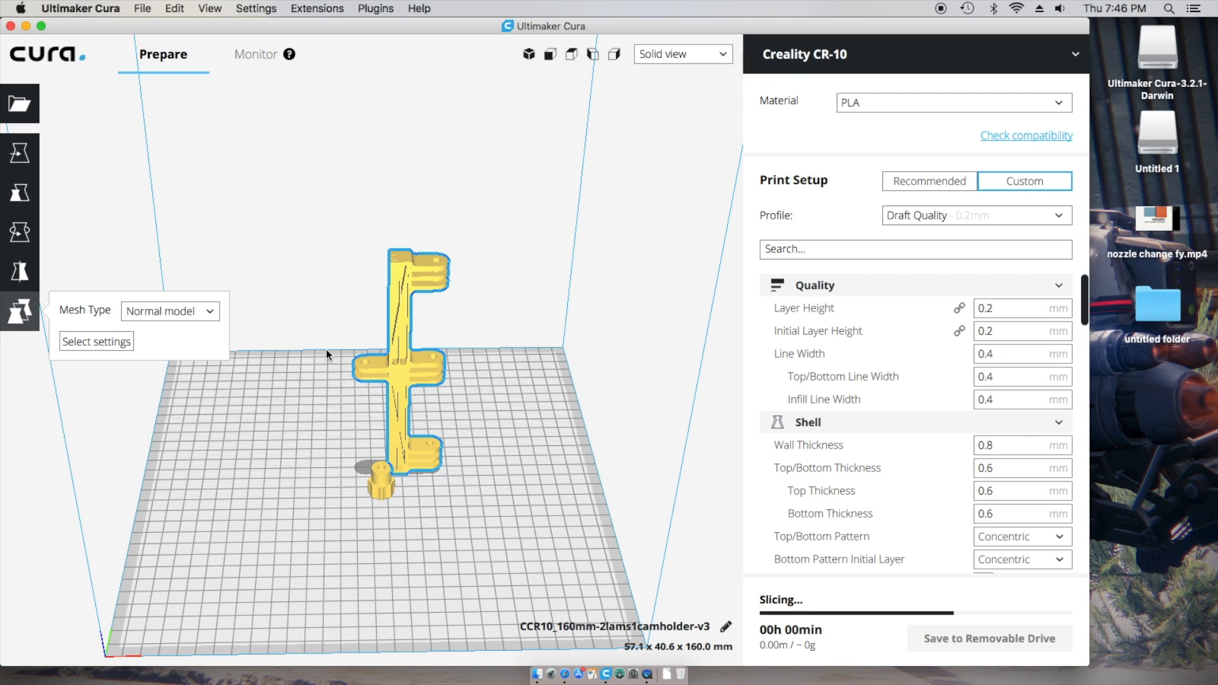
click(382, 487)
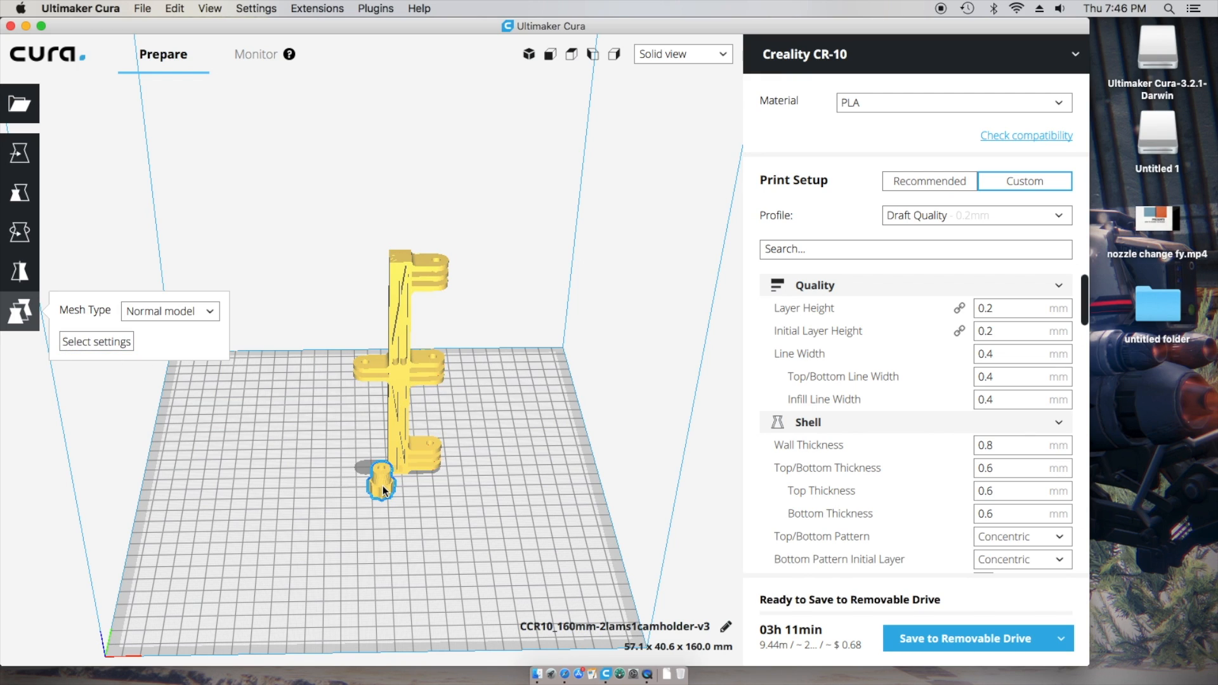
click(112, 343)
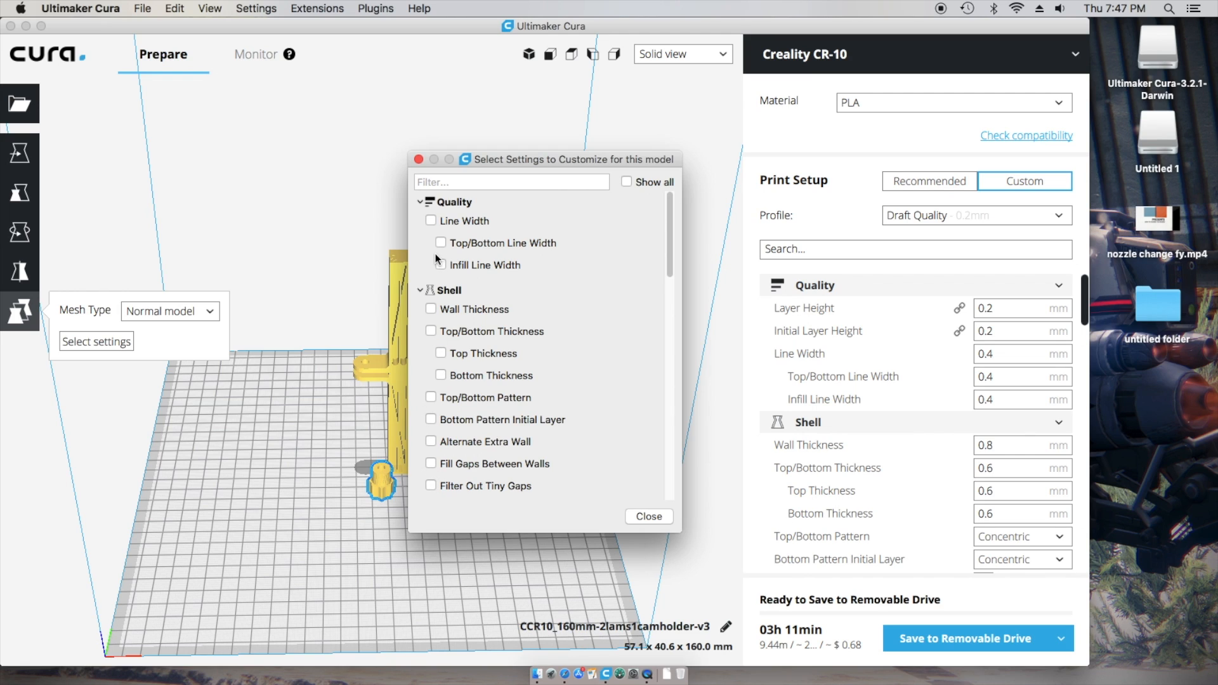
- Tick Line Width, Infill Density, Infill Pattern and Flow as the knob's per-model overrides
click(431, 221)
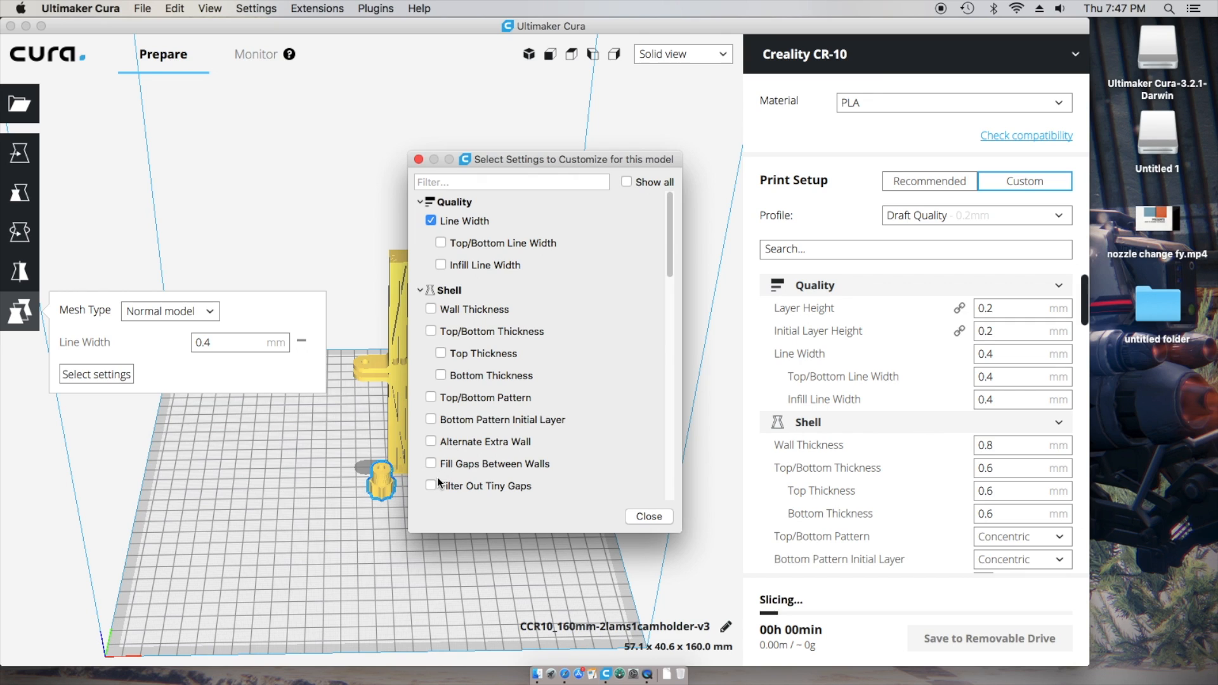
drag(672, 239, 671, 340)
click(430, 286)
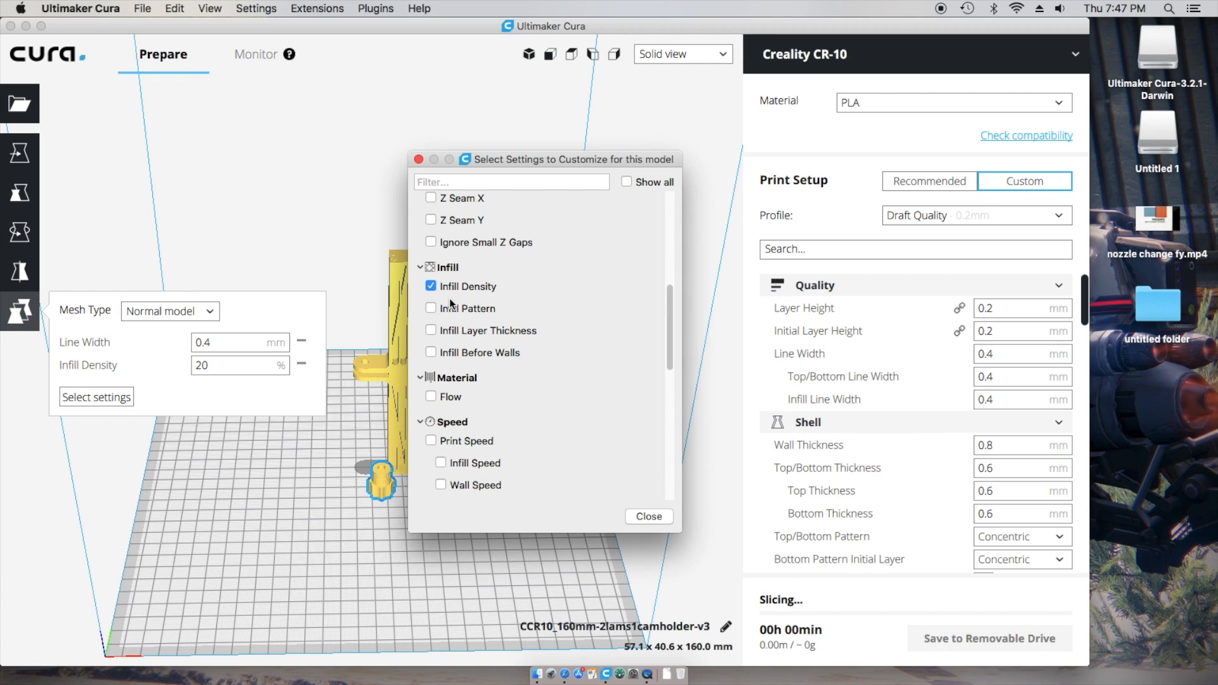
click(429, 308)
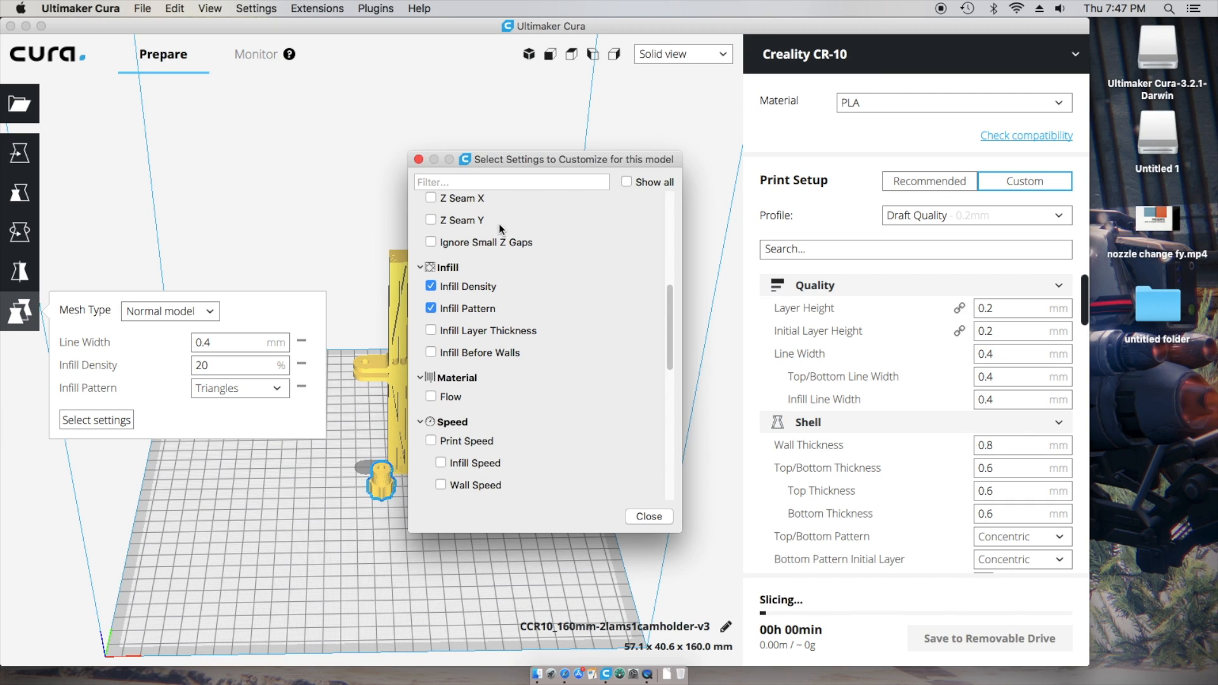
click(432, 397)
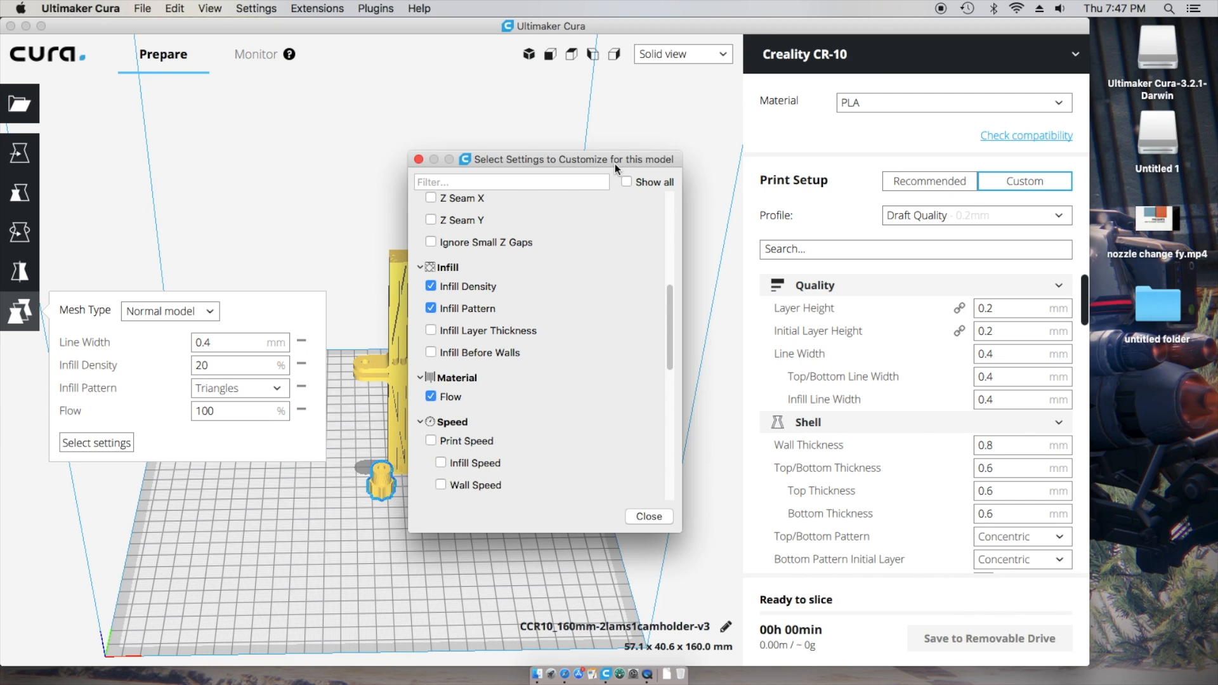
mouse_move(669, 296)
mouse_down()
mouse_move(659, 436)
mouse_move(669, 318)
mouse_up()
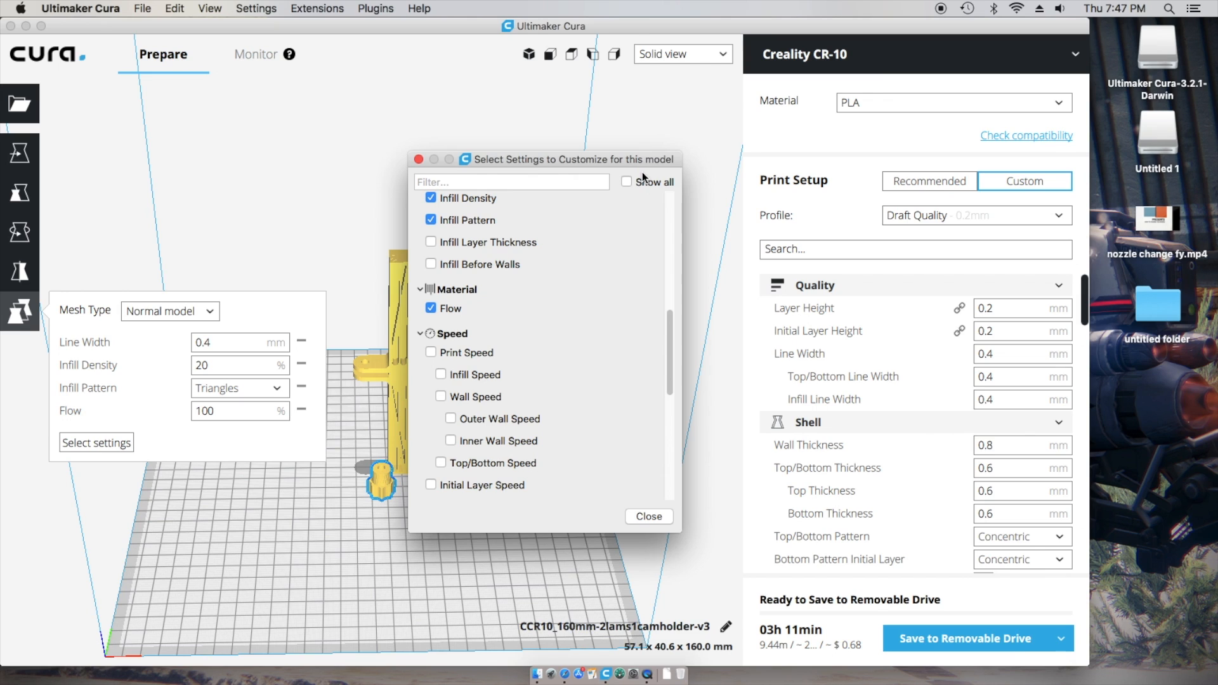
click(627, 182)
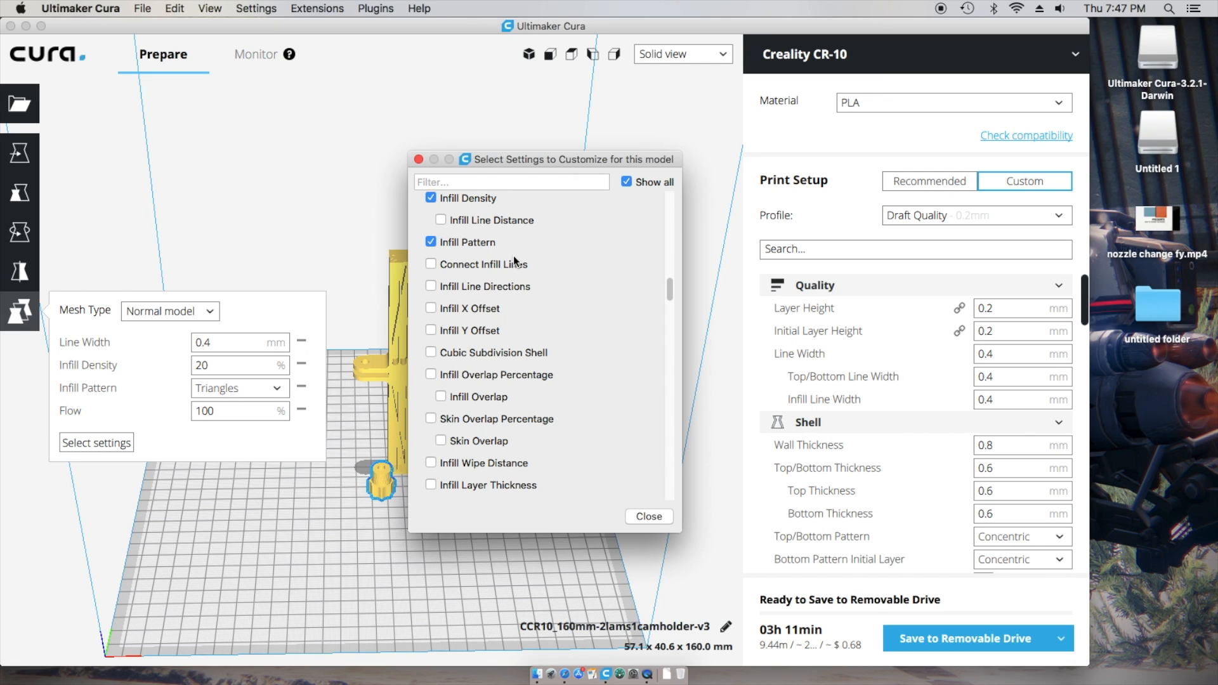
scroll(532, 420, up, 3)
scroll(531, 420, down, 5)
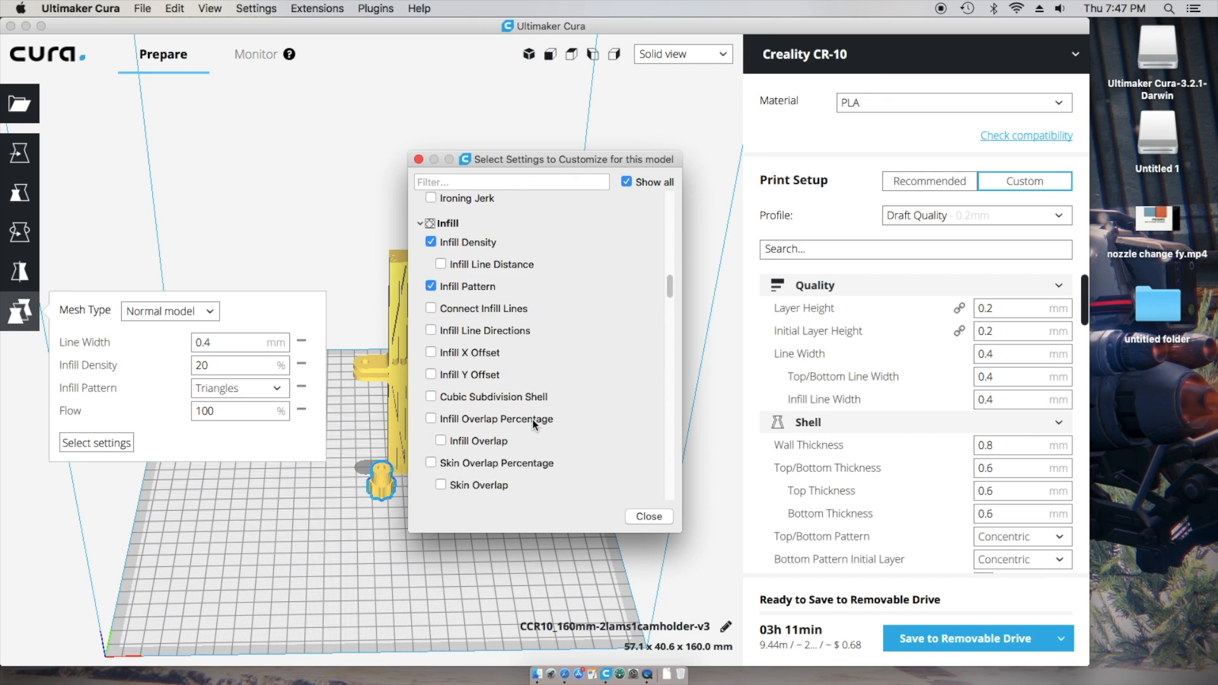
scroll(531, 420, down, 3)
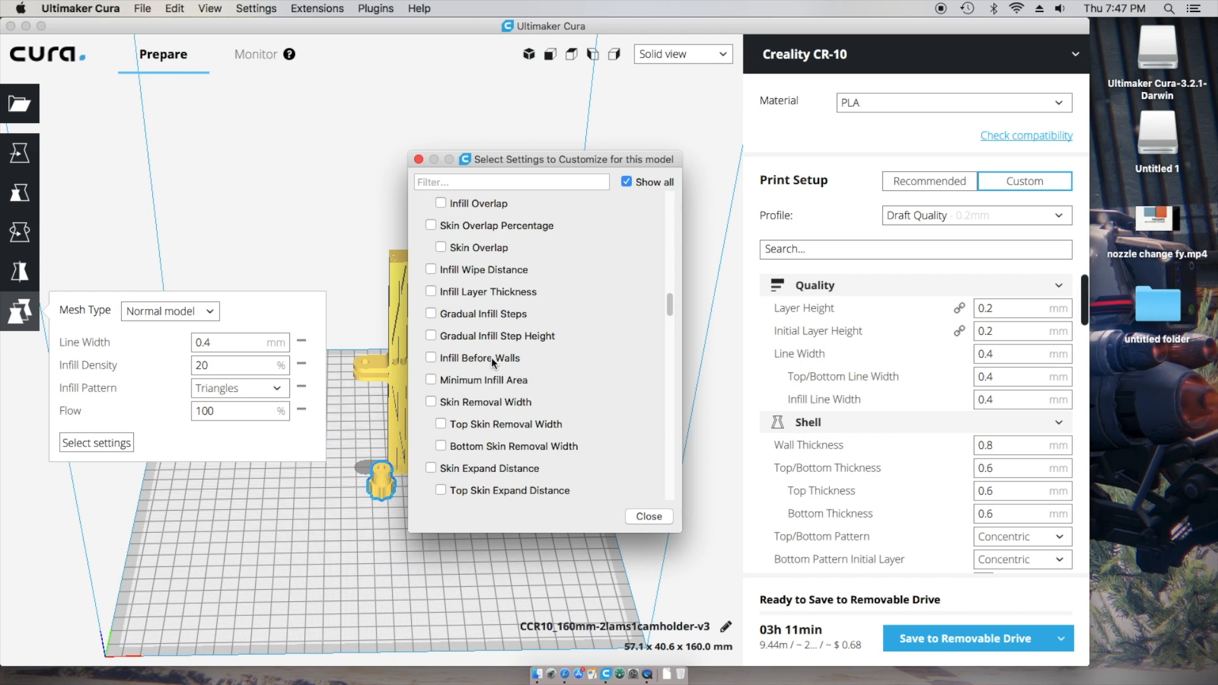
click(660, 517)
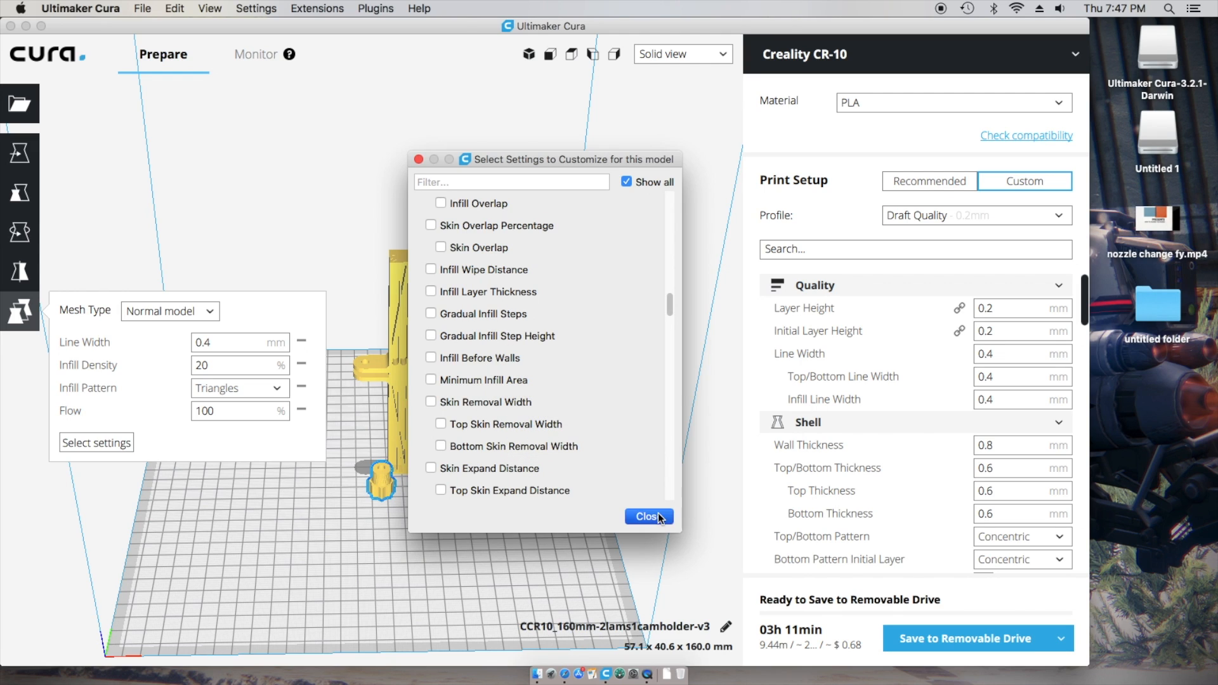
- Set the knob's Line Width override to 0.3 mm
double_click(218, 342)
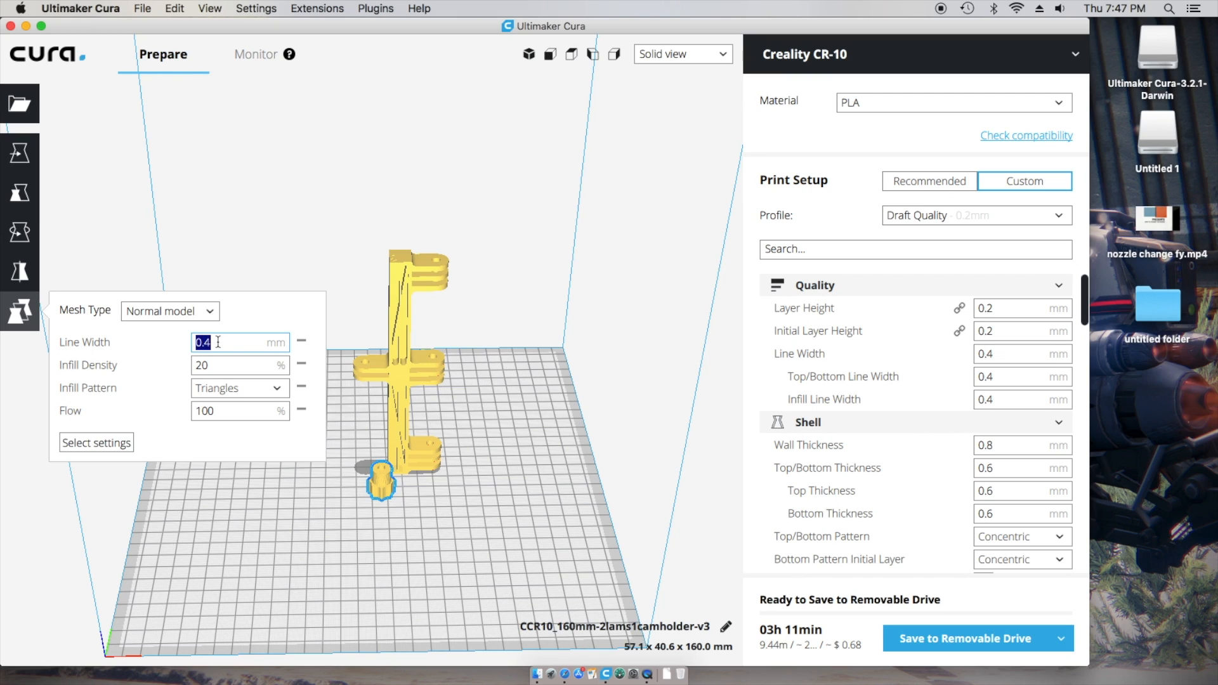
text(.03)
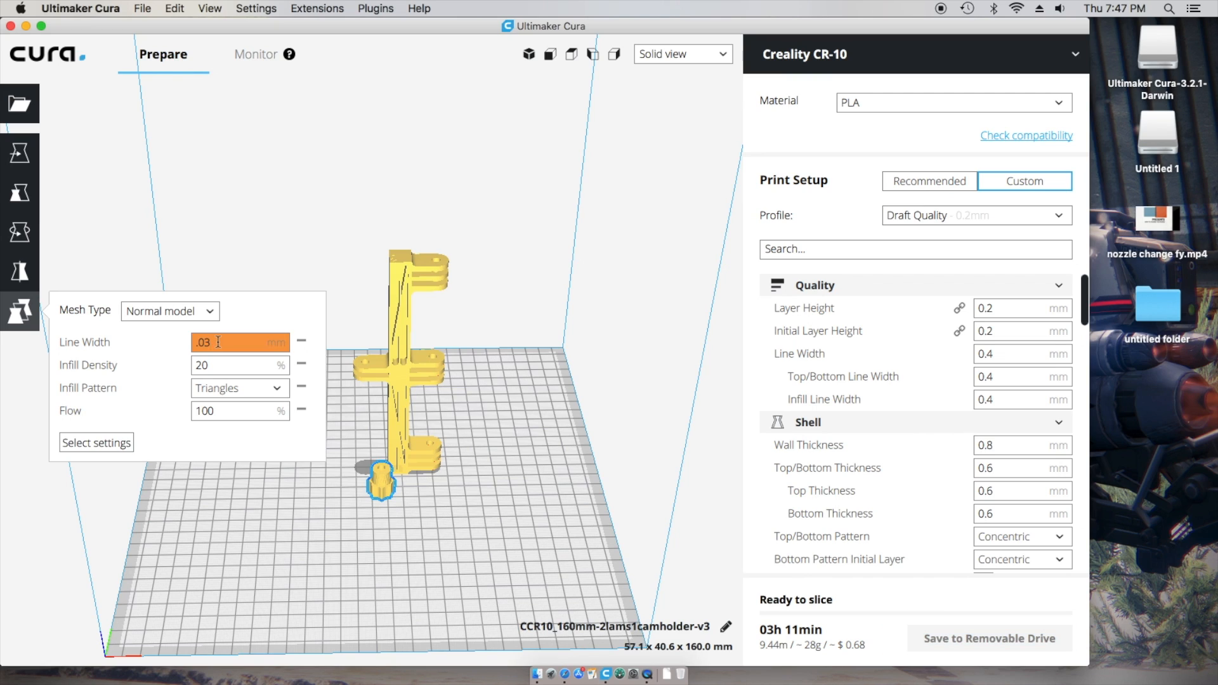
key(Tab)
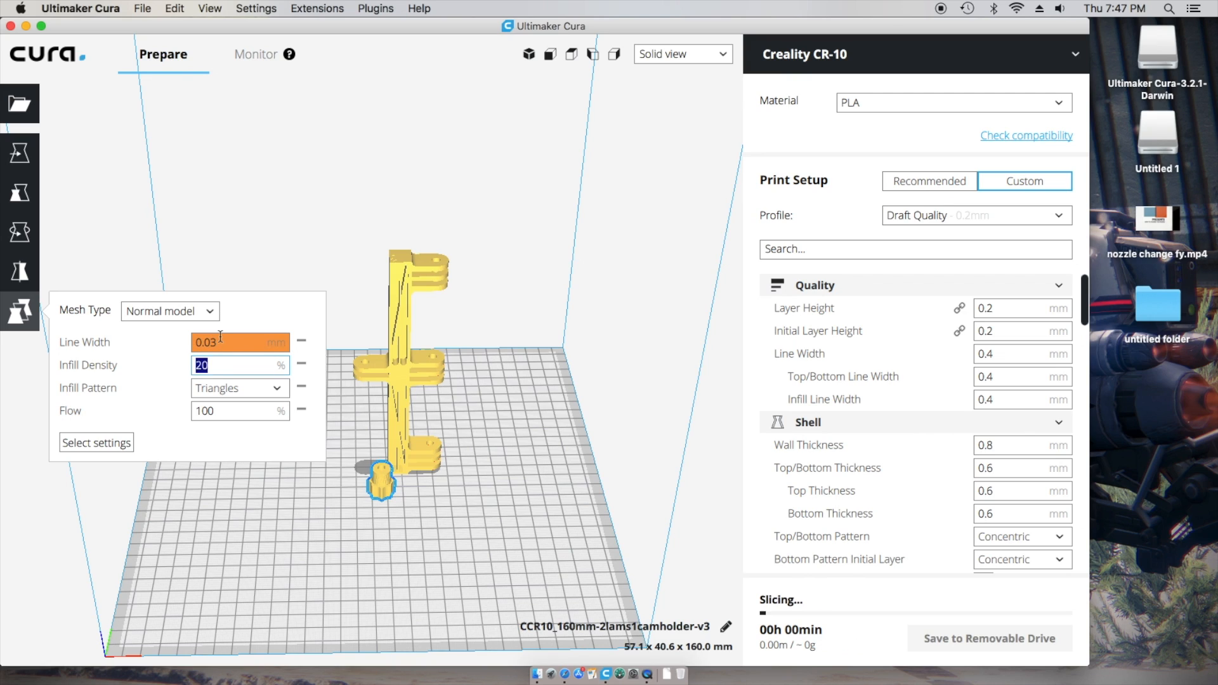
double_click(220, 338)
text(.3)
key(Tab)
- Set the knob's infill to 100% with the Lines pattern and its Flow to 98%
drag(217, 364, 181, 364)
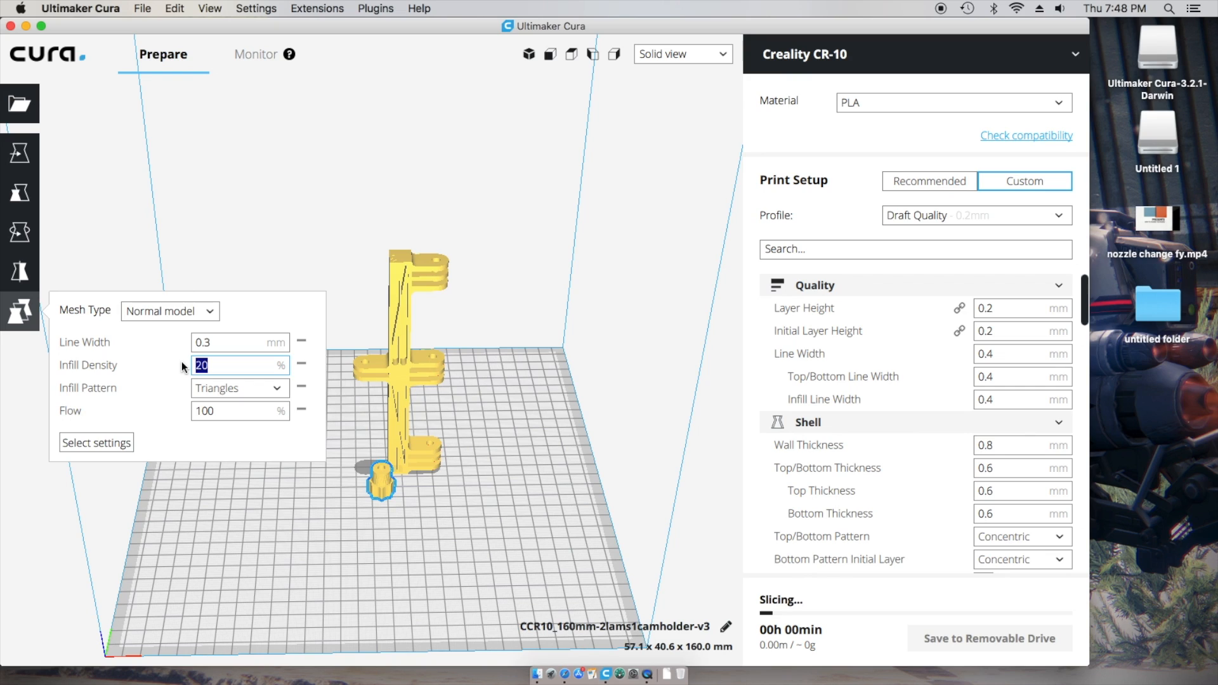
text(100)
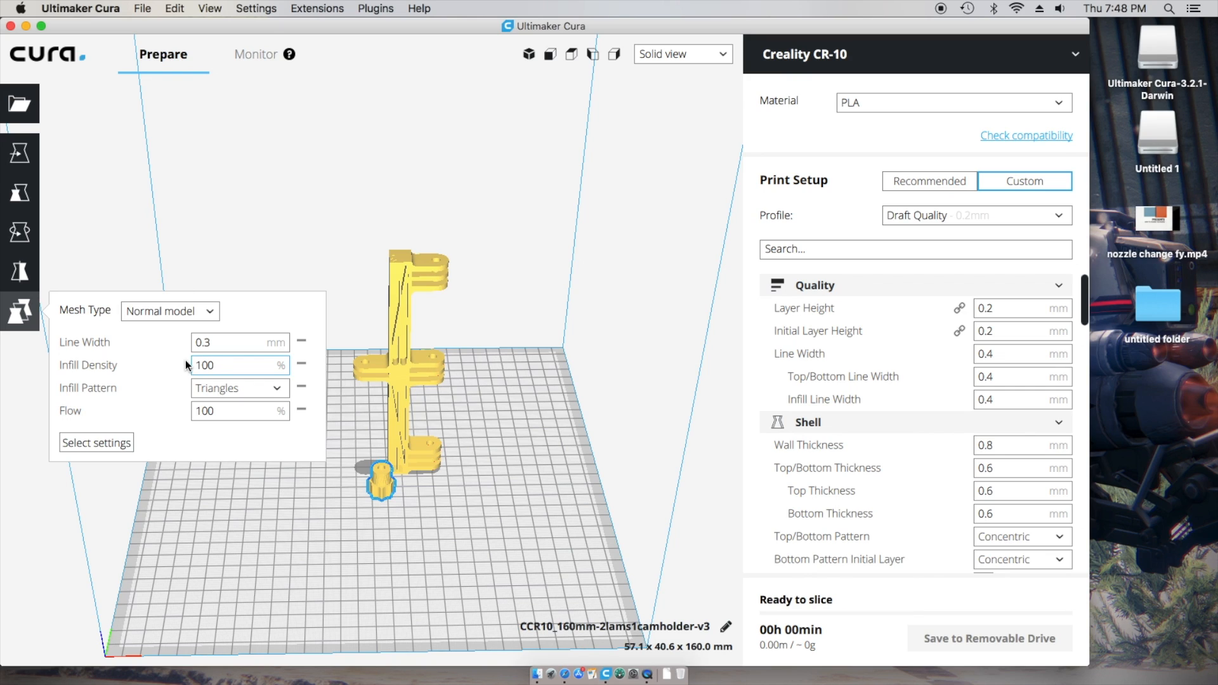
click(279, 389)
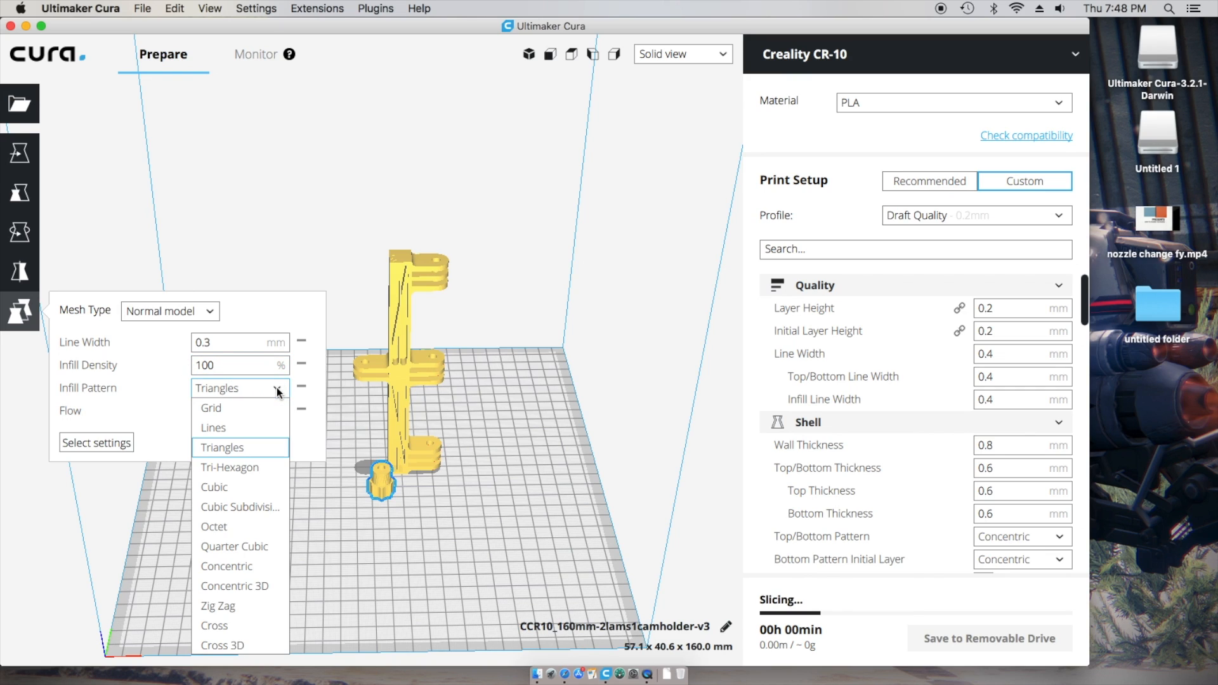
click(215, 427)
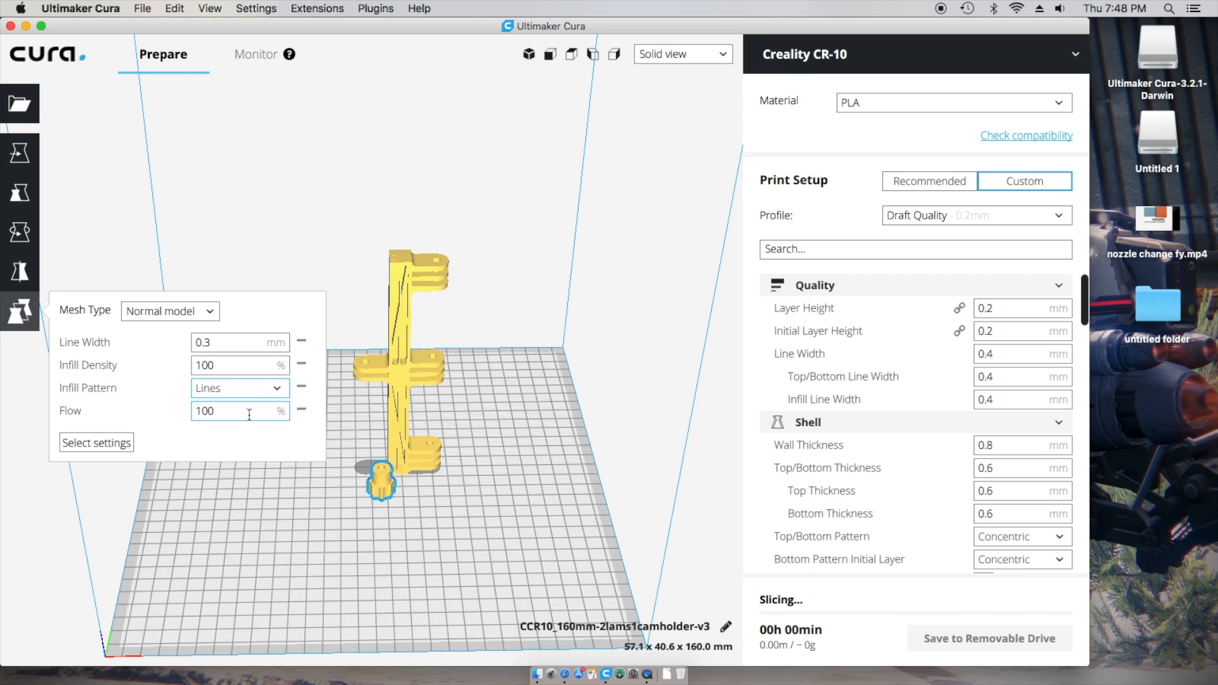
double_click(204, 411)
click(194, 412)
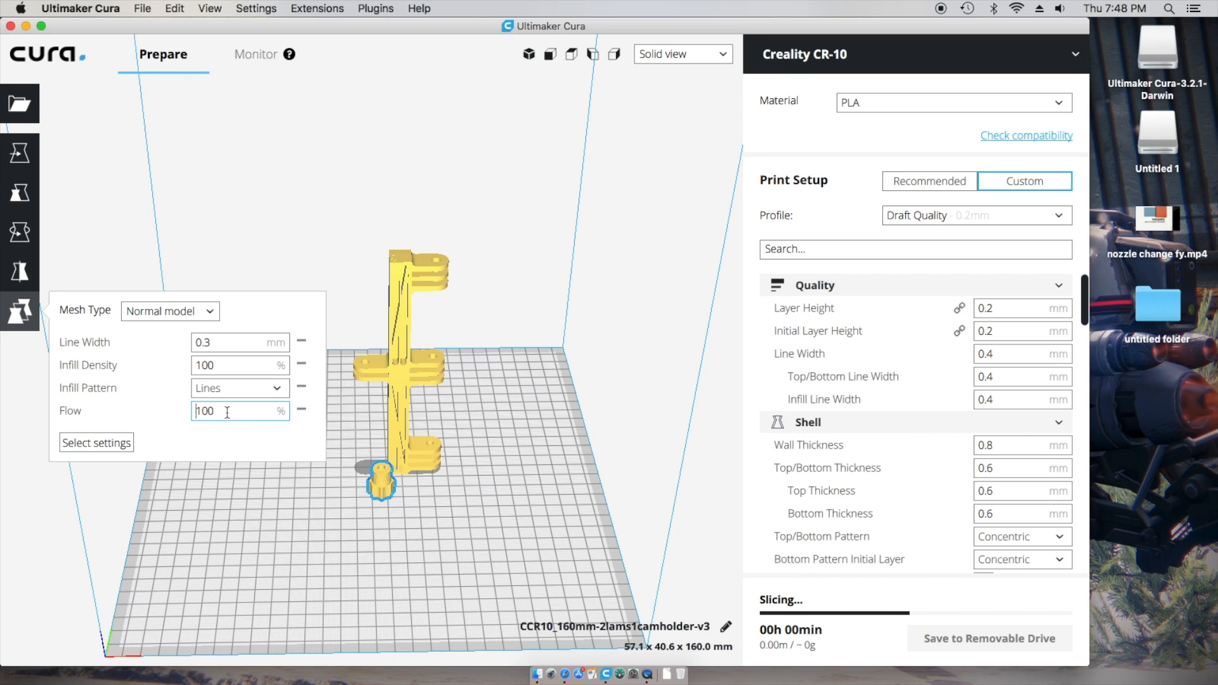
drag(218, 412, 198, 411)
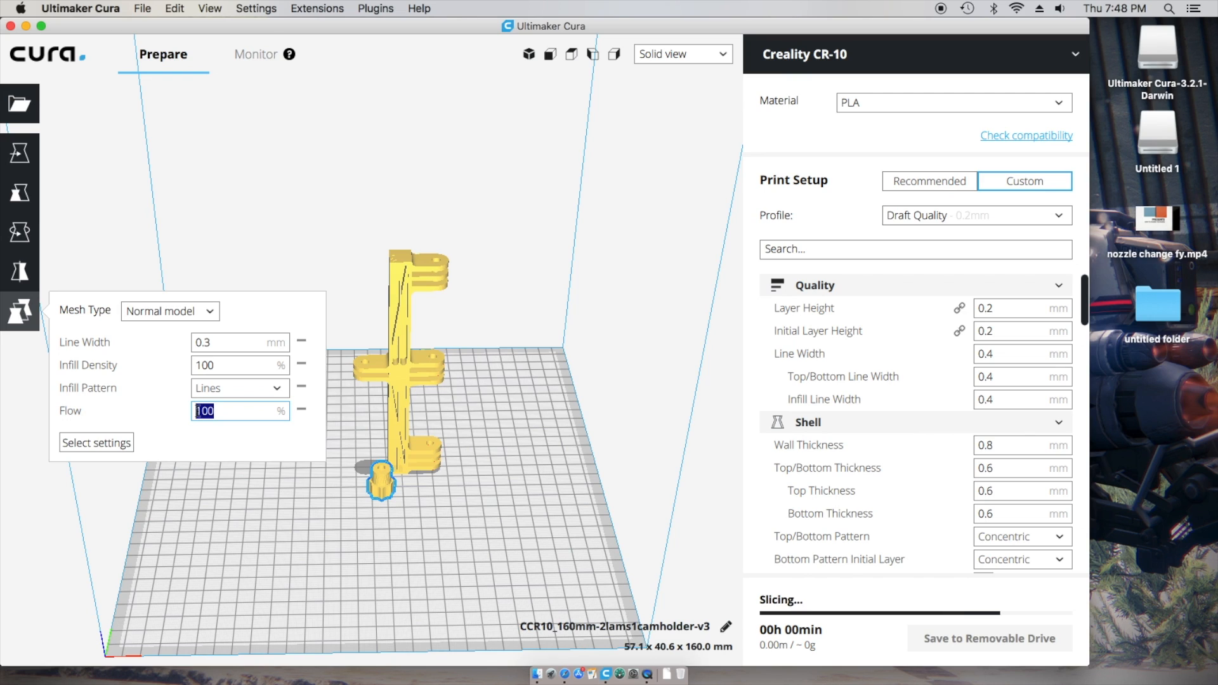
text(98)
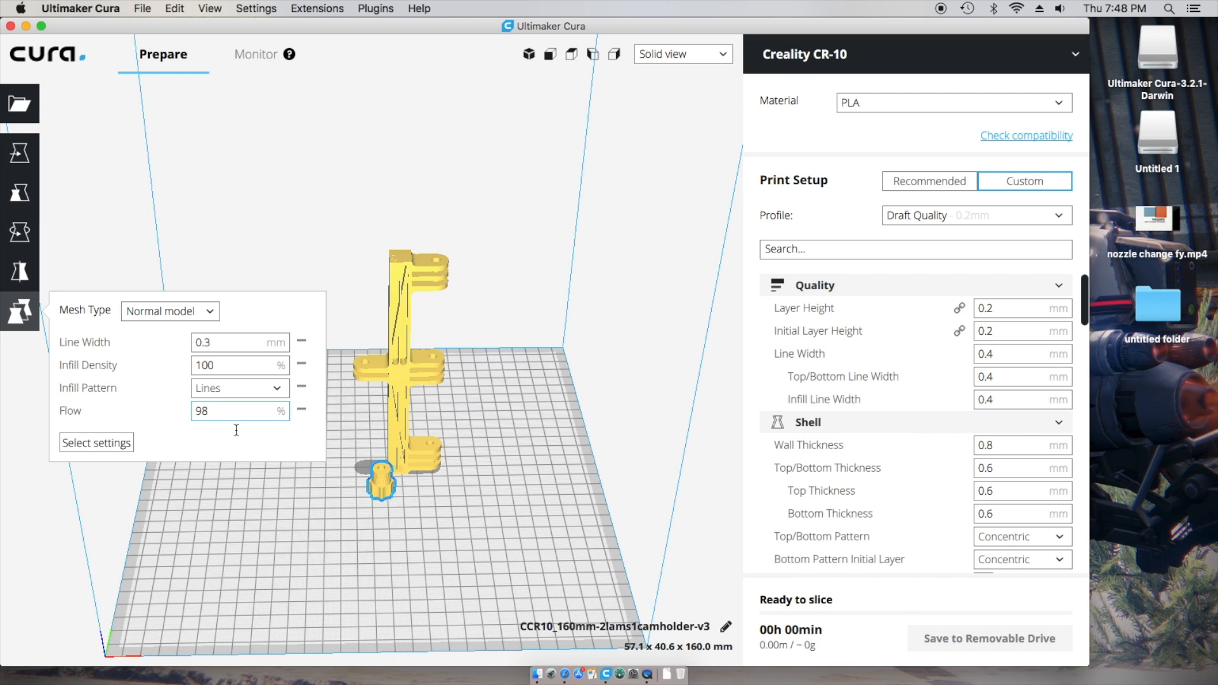
- Let it reslice to 03h 14min and compare the camera holder's and knob's settings
click(371, 538)
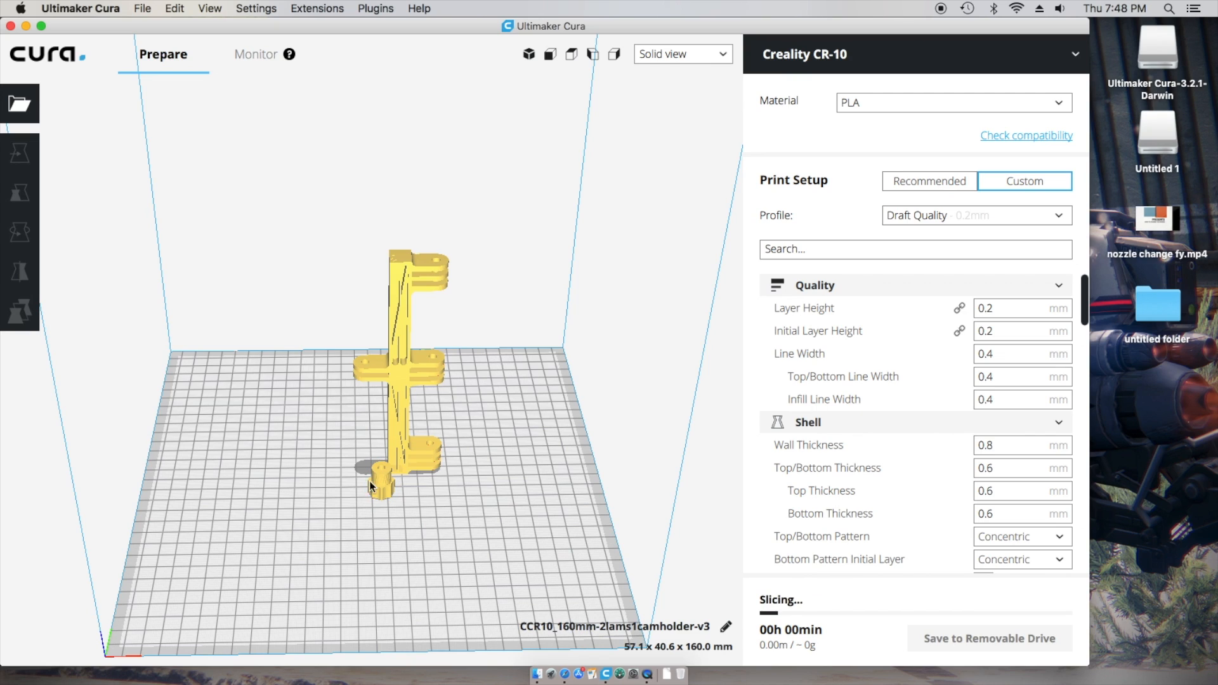
click(392, 413)
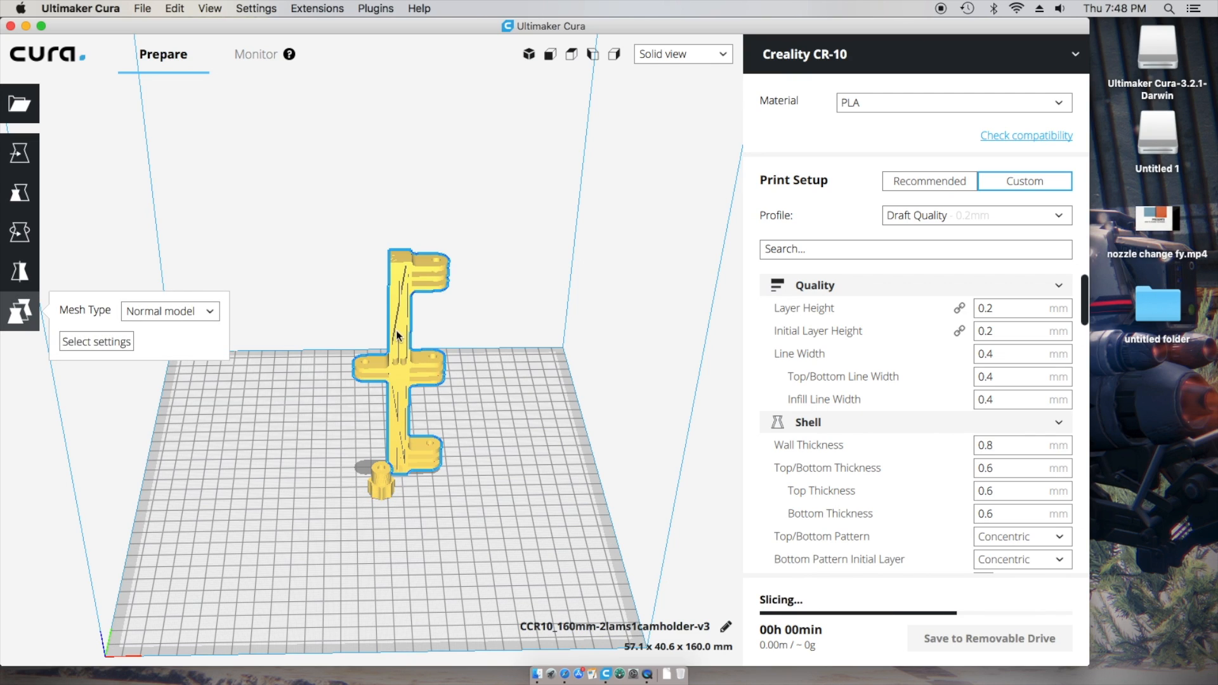
click(381, 484)
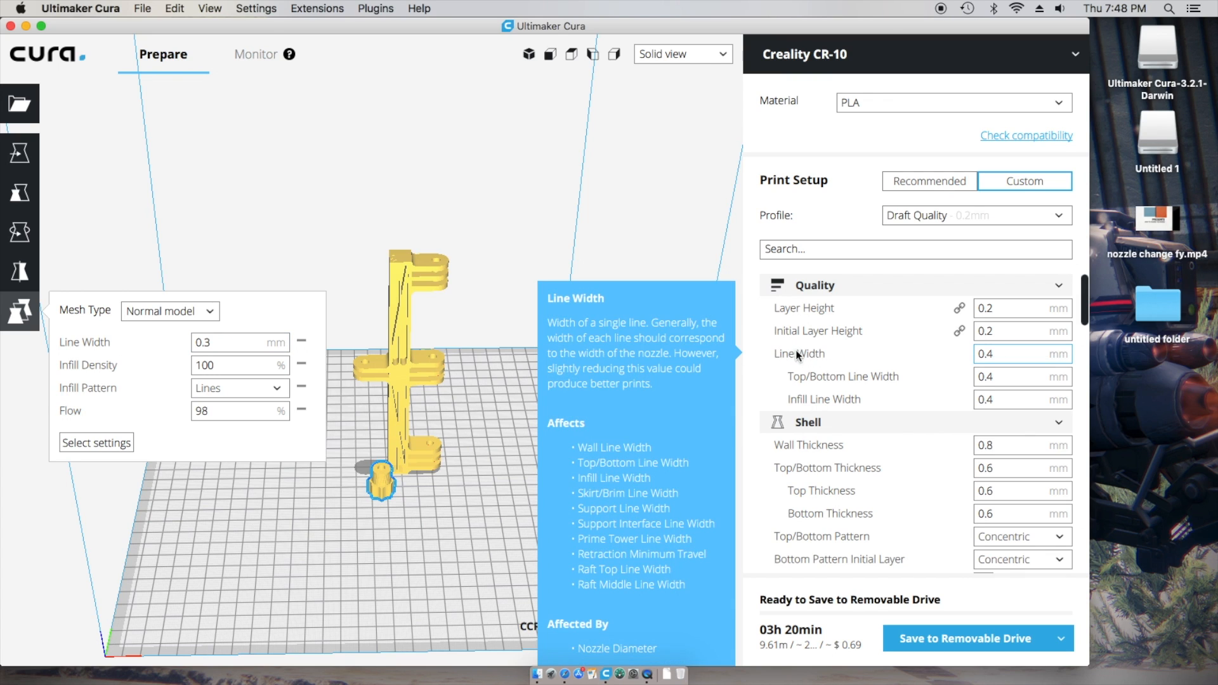
mouse_move(1006, 361)
click(409, 274)
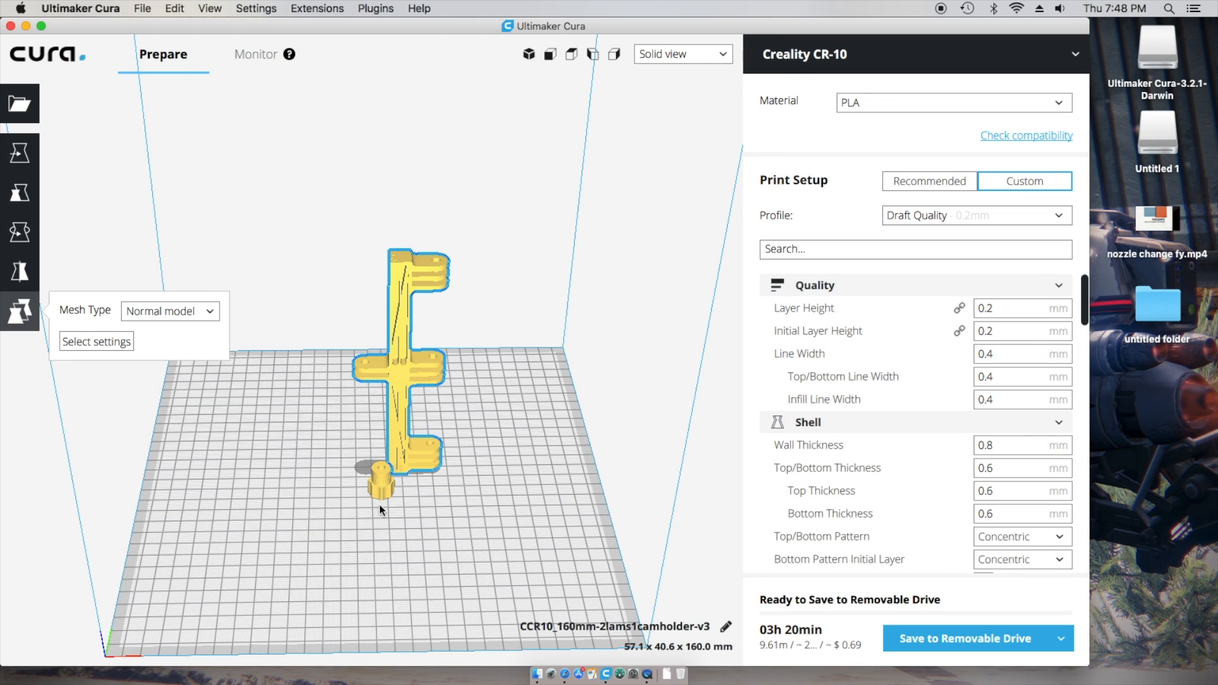
click(382, 486)
mouse_move(463, 508)
right_down()
mouse_move(440, 579)
mouse_move(456, 498)
right_up()
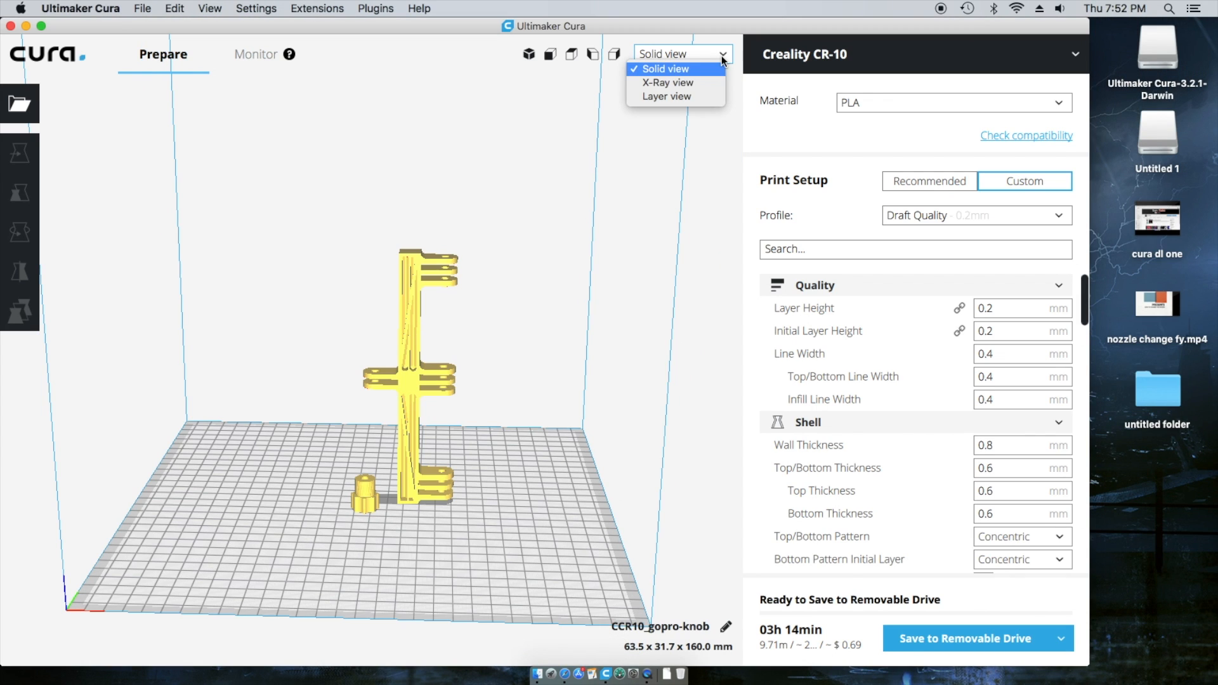
- Switch to Layer view and cut the preview down to layer 556 of 801
click(674, 96)
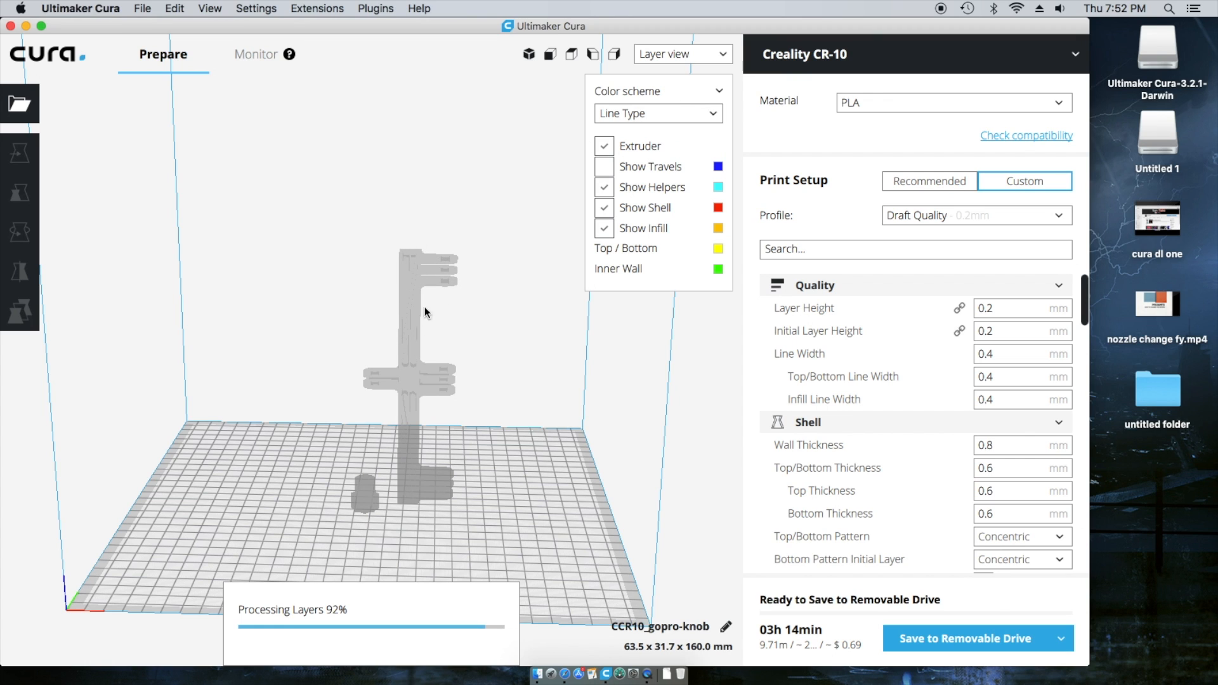
right_drag(504, 502, 513, 581)
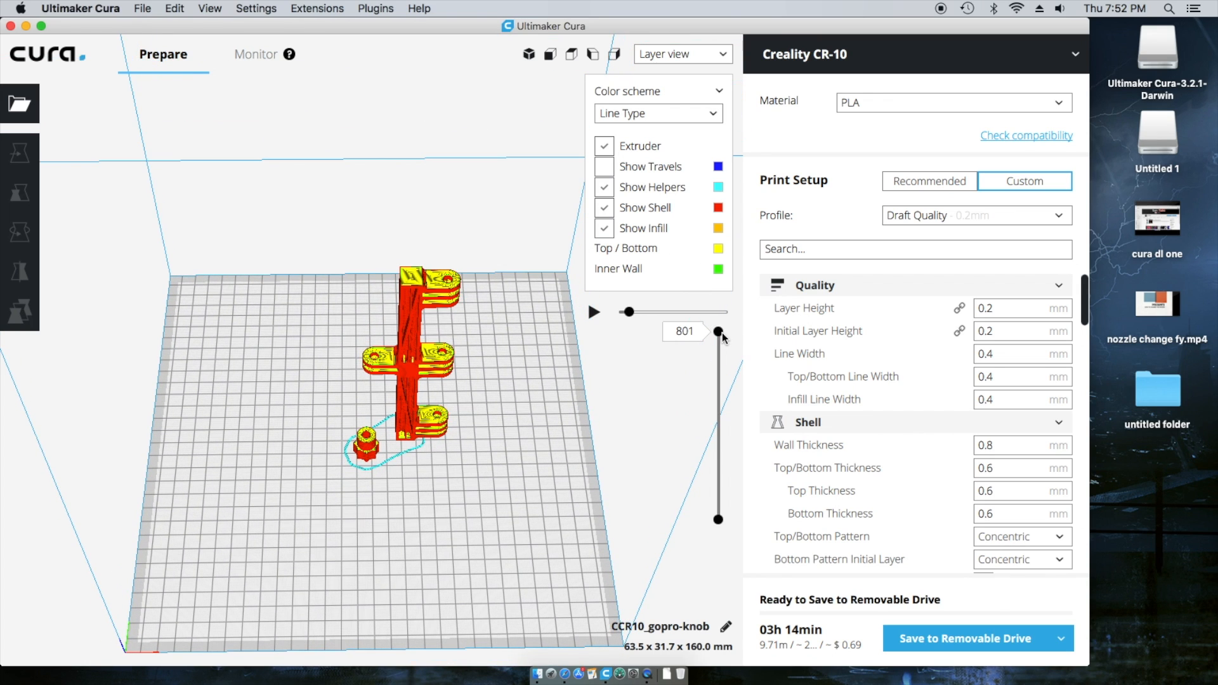
drag(721, 341, 720, 400)
scroll(478, 450, up, 10)
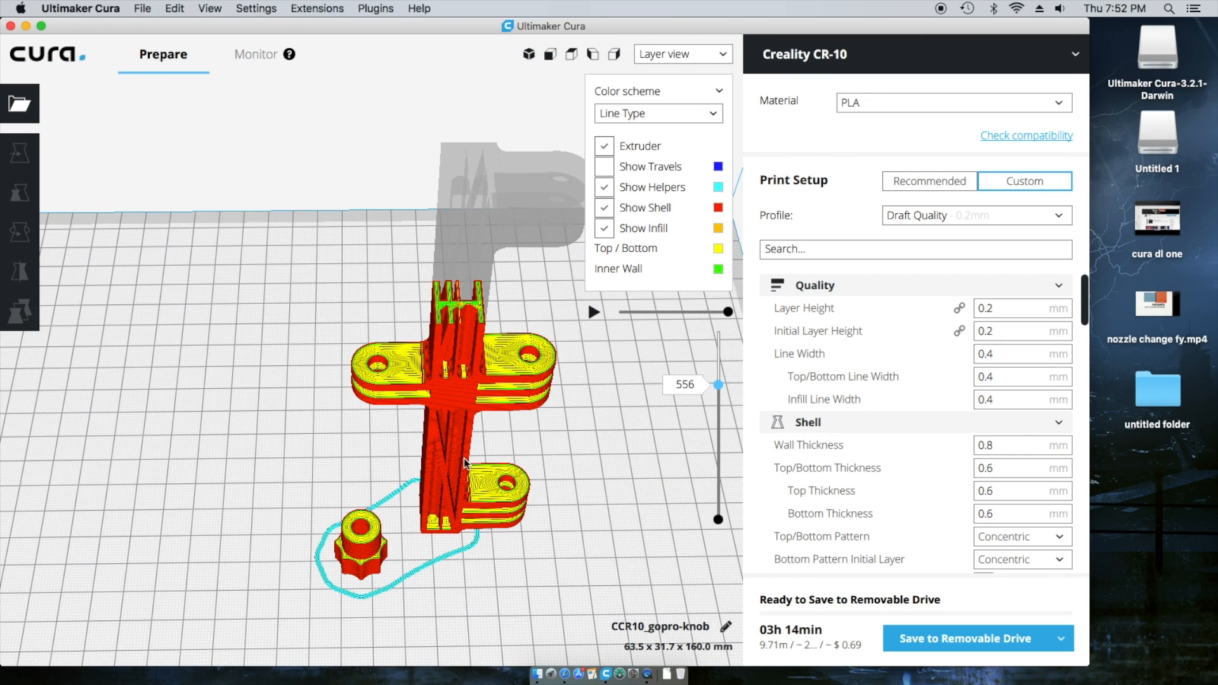
scroll(463, 459, down, 2)
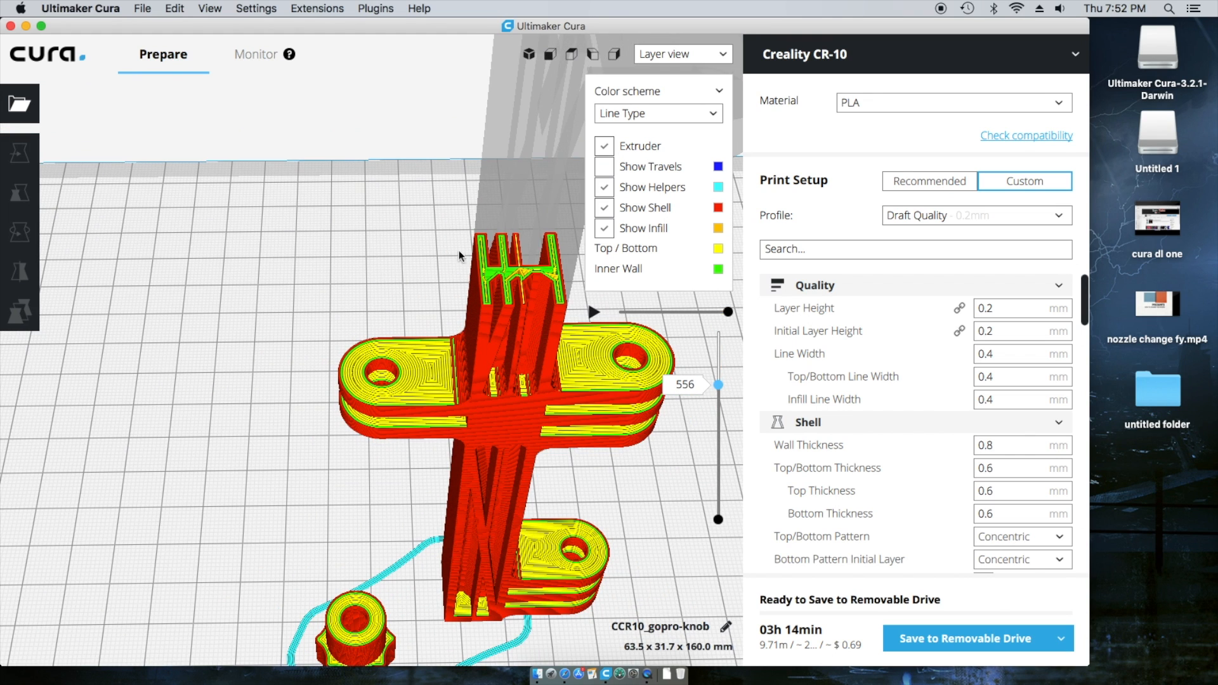
- Drop the layer slider to the first layers and inspect the knob and bracket closely
drag(727, 384, 711, 508)
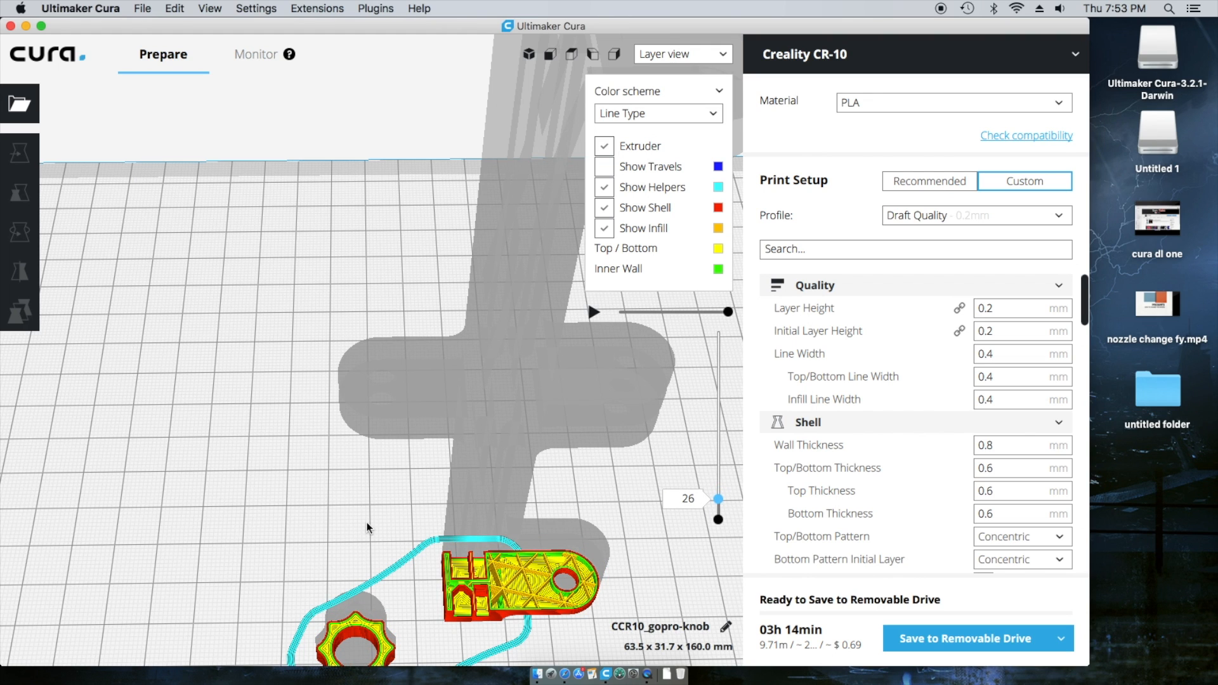
middle_drag(367, 523, 373, 404)
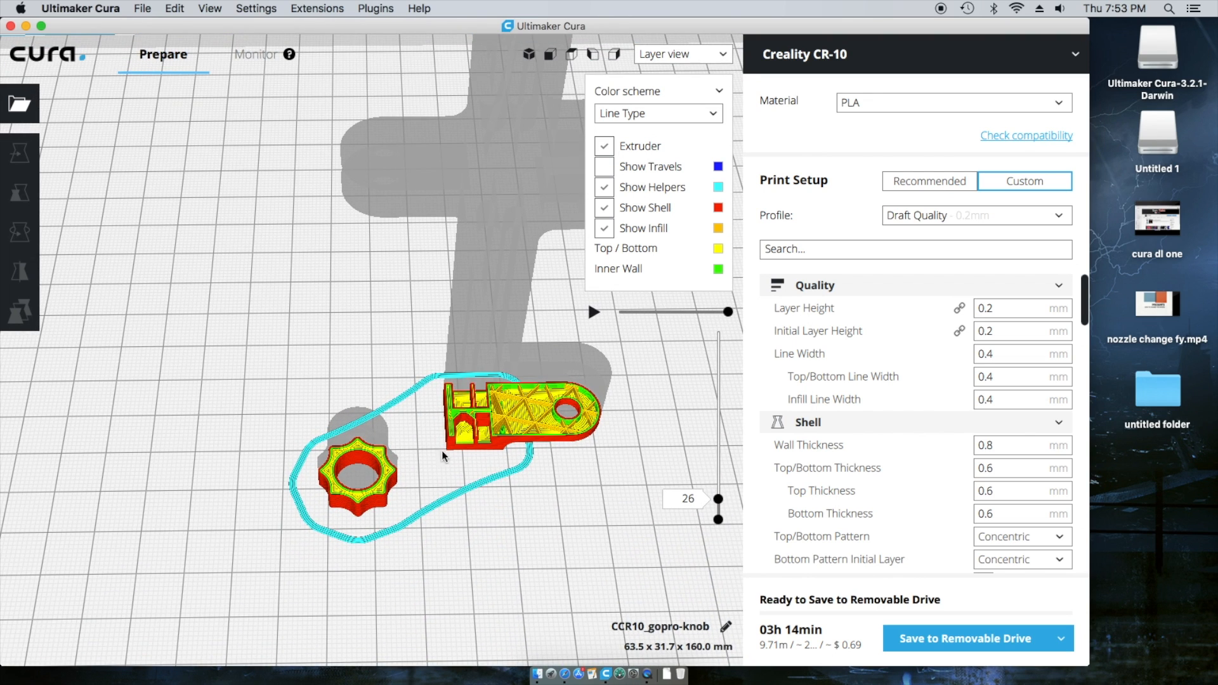
right_drag(454, 503, 434, 564)
right_drag(478, 392, 380, 557)
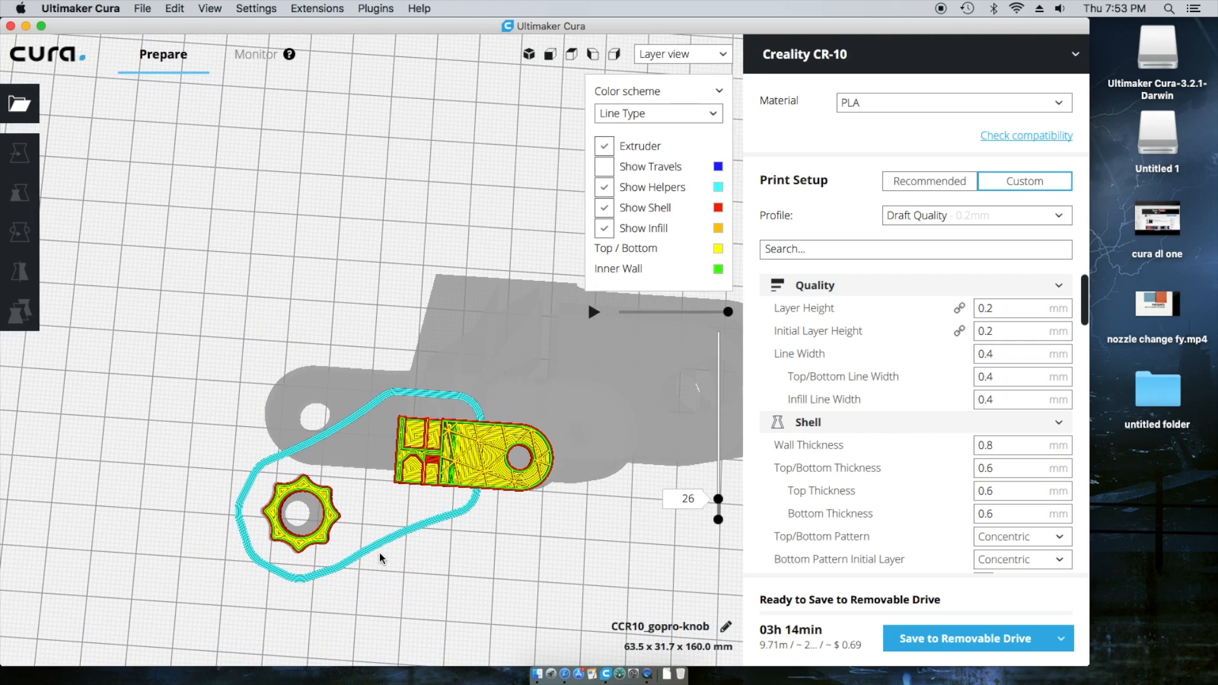
scroll(381, 557, up, 4)
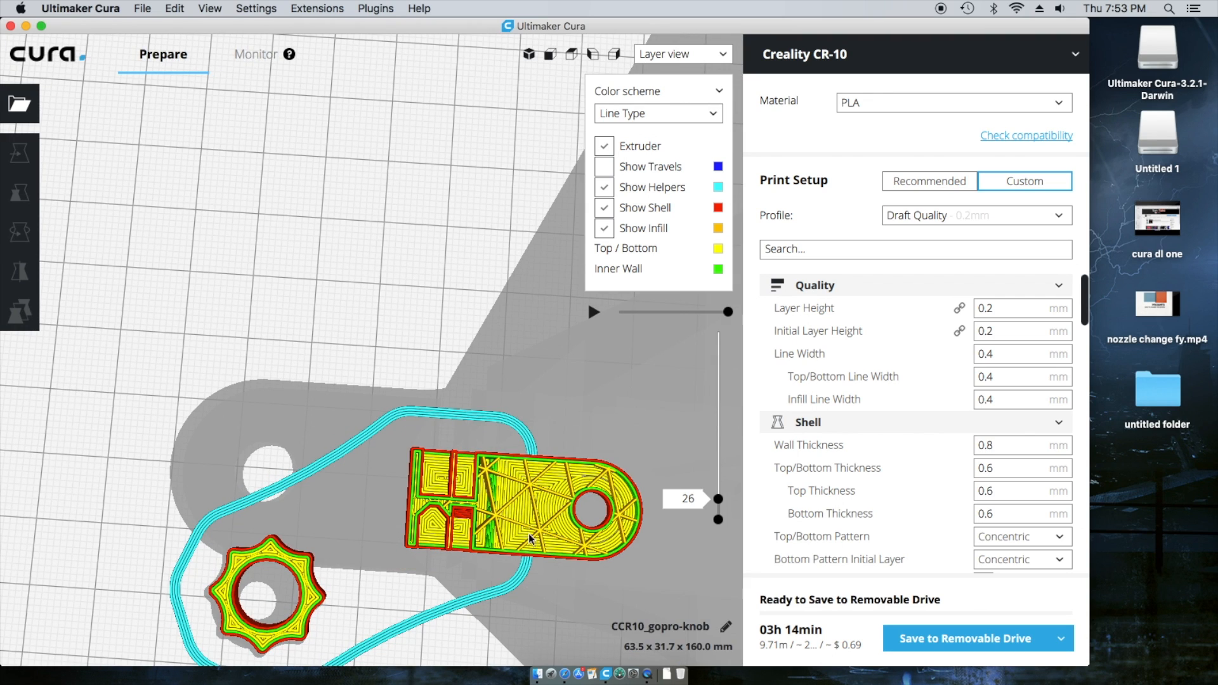
- Raise the layer preview to layer 102, showing the knob's finished top rings
drag(721, 503, 718, 493)
scroll(406, 644, up, 3)
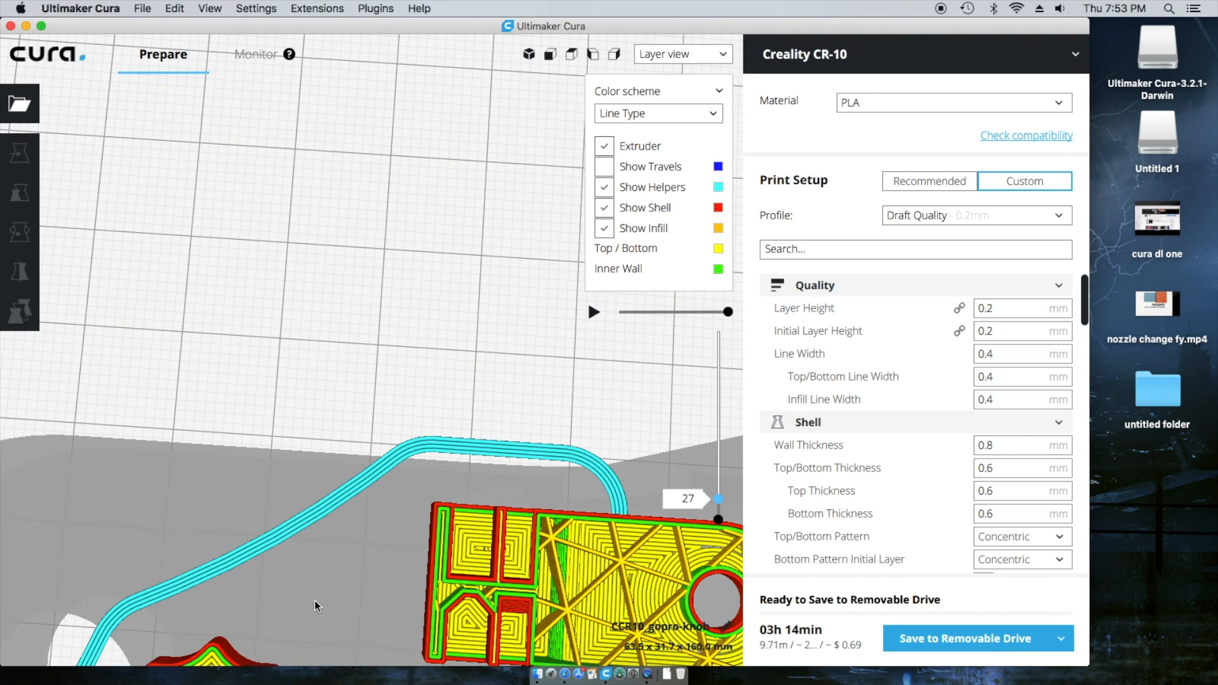
scroll(316, 606, down, 4)
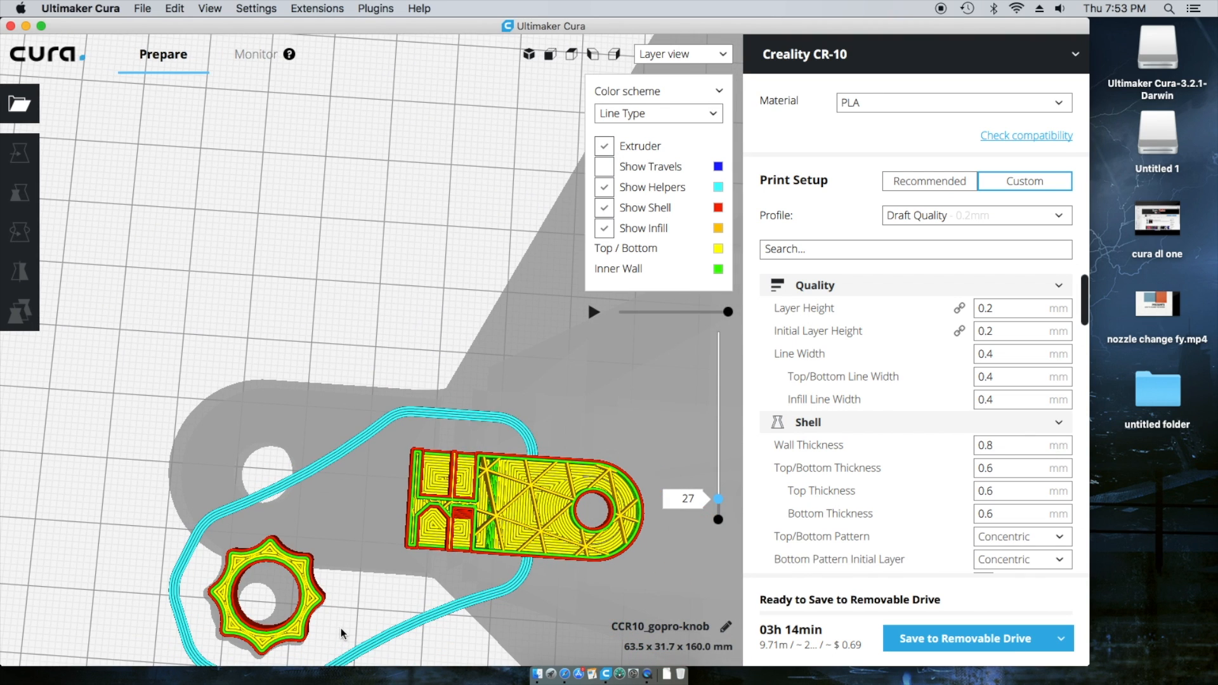
scroll(369, 515, up, 3)
scroll(295, 500, up, 4)
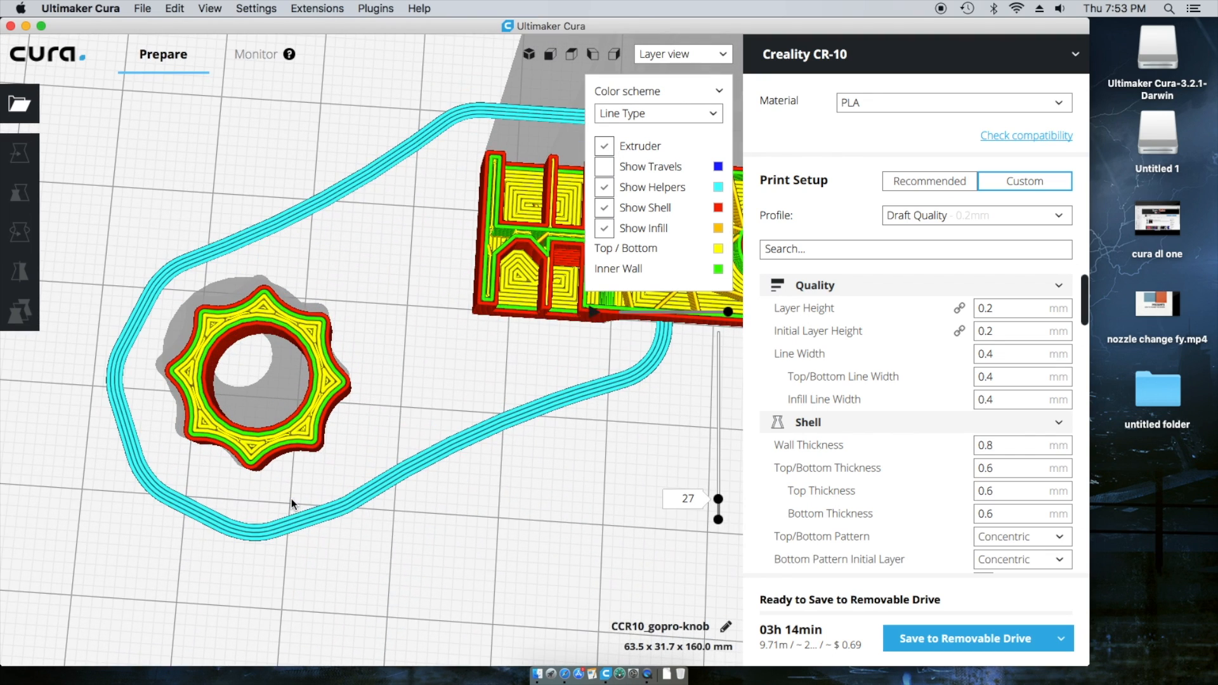
scroll(291, 498, up, 2)
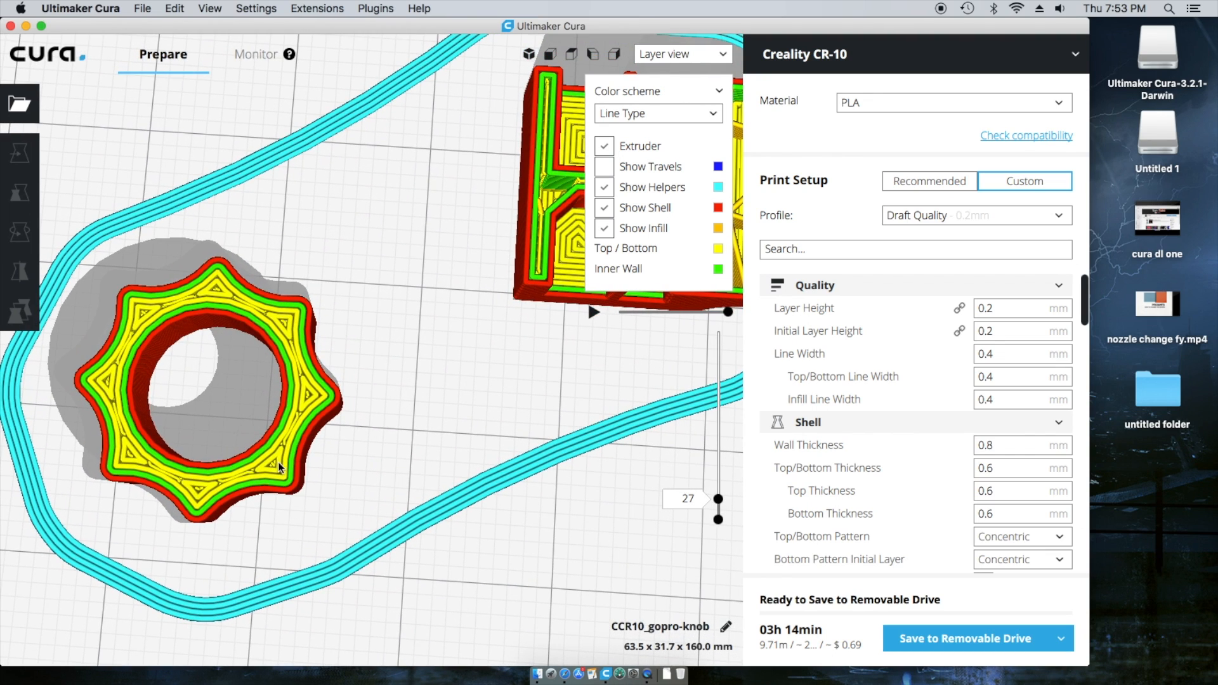
drag(720, 498, 722, 477)
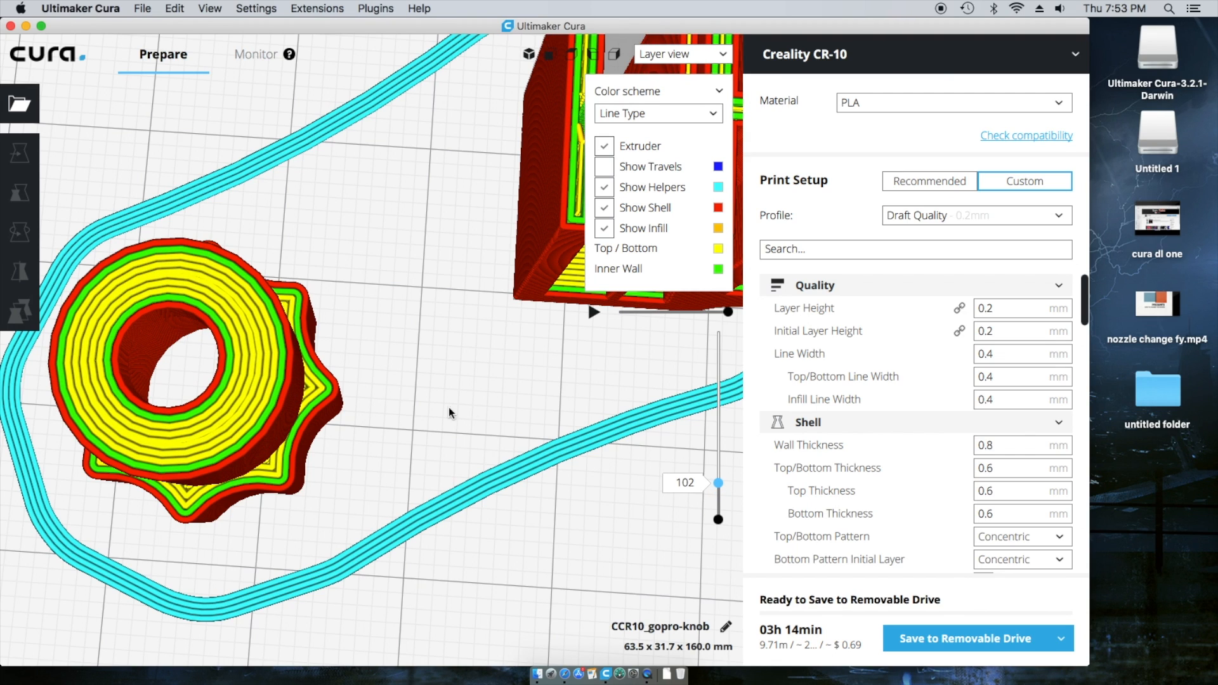
- Frame the bracket and show the print's layers up to 184
middle_drag(585, 363, 371, 491)
scroll(371, 496, down, 5)
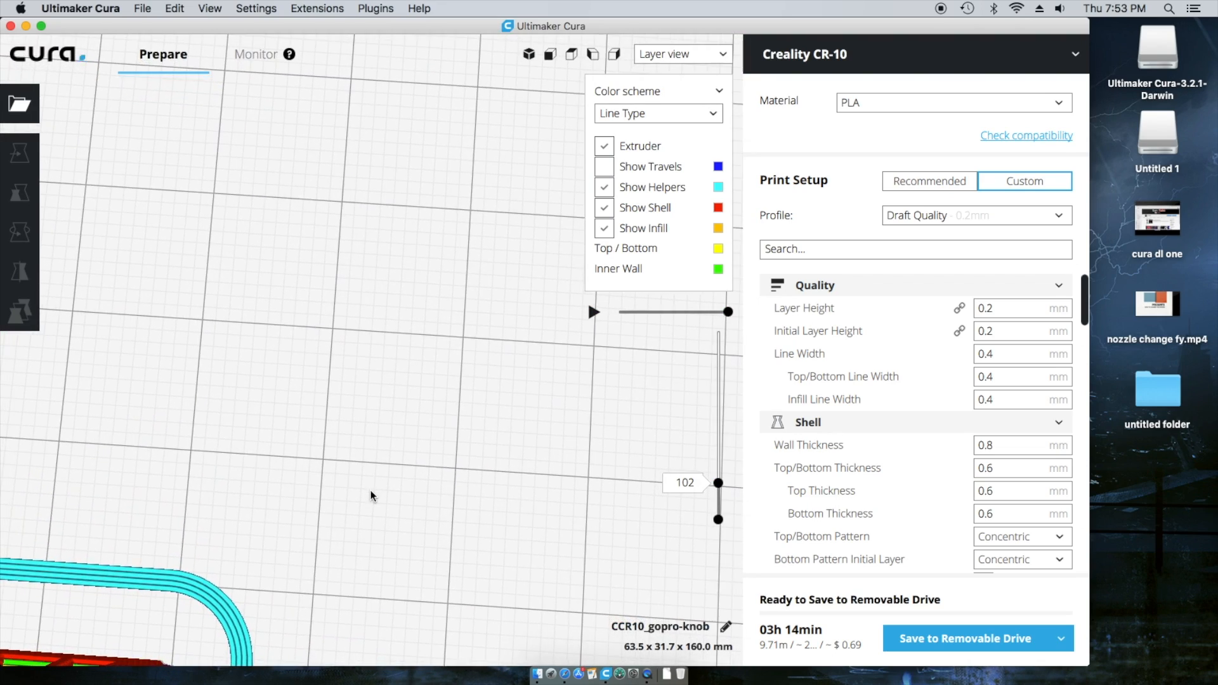
scroll(371, 496, down, 3)
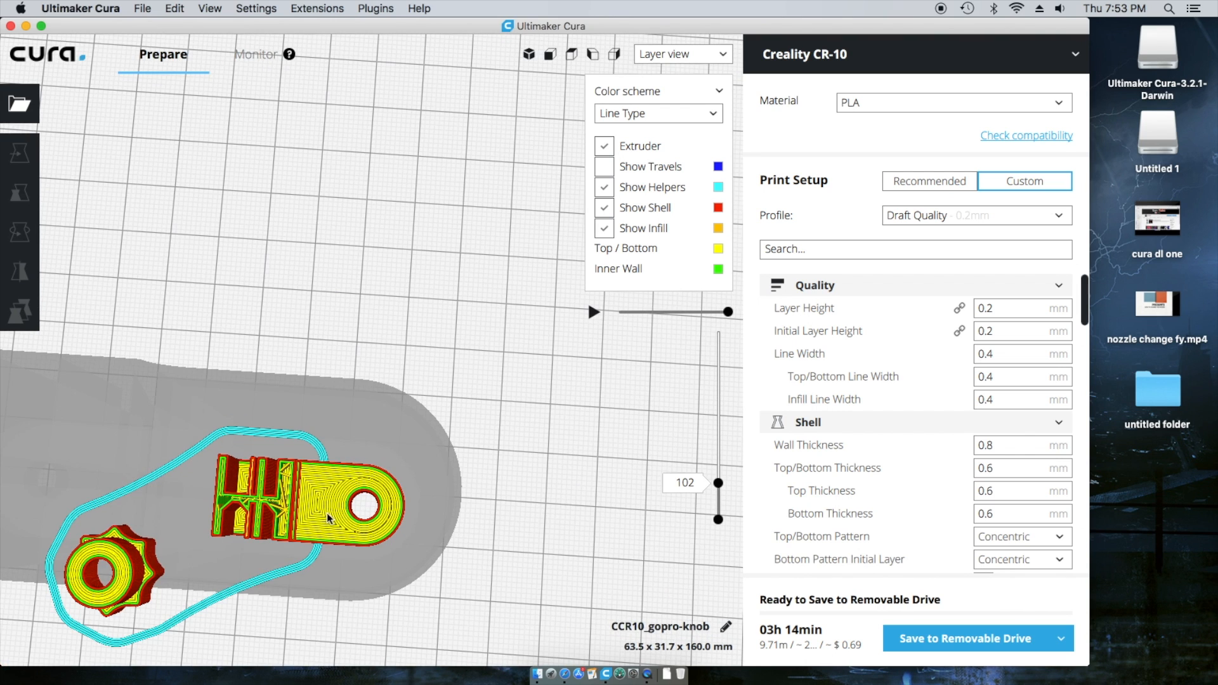
mouse_move(440, 522)
right_down()
mouse_move(461, 491)
mouse_move(448, 530)
right_up()
scroll(342, 533, down, 5)
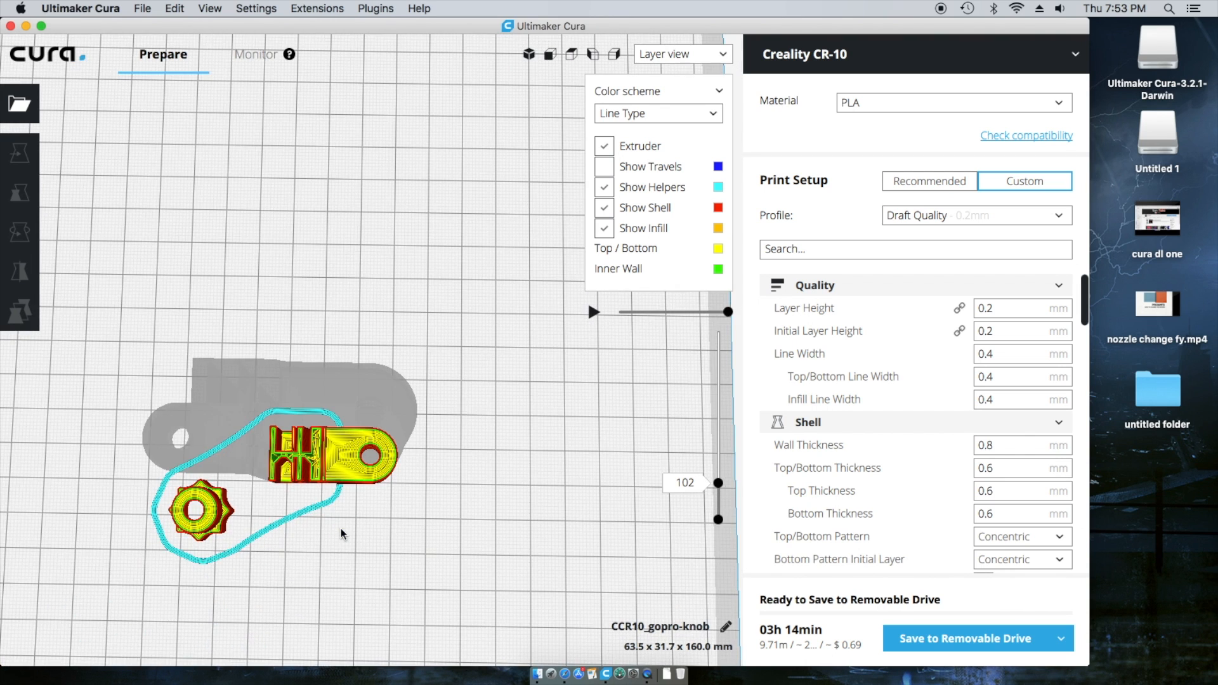
scroll(341, 533, up, 5)
drag(719, 483, 723, 406)
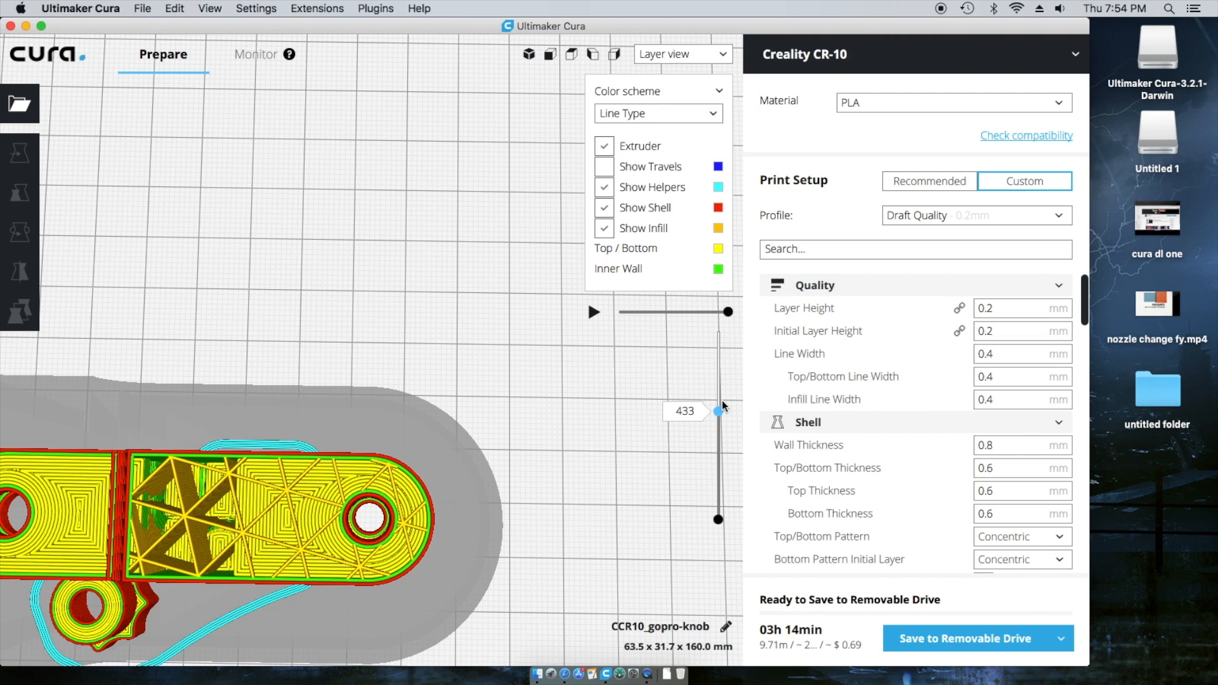
- Advance the layer preview to 589, then switch back to Solid view
drag(724, 405, 723, 377)
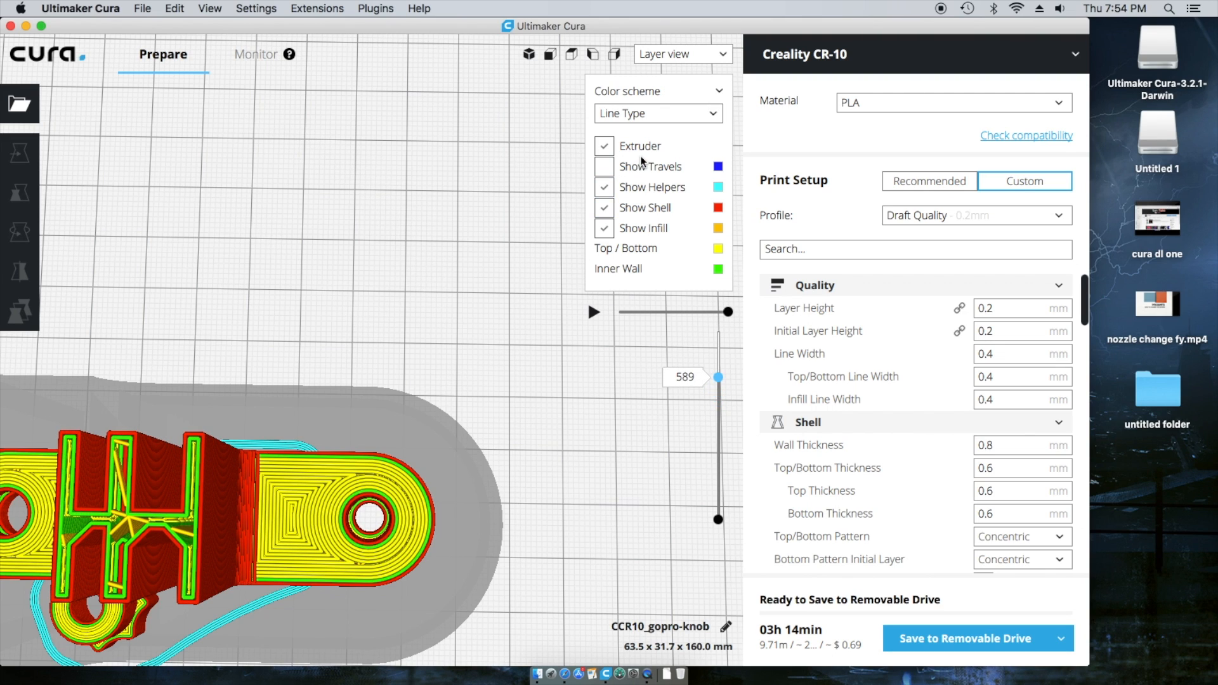
click(724, 57)
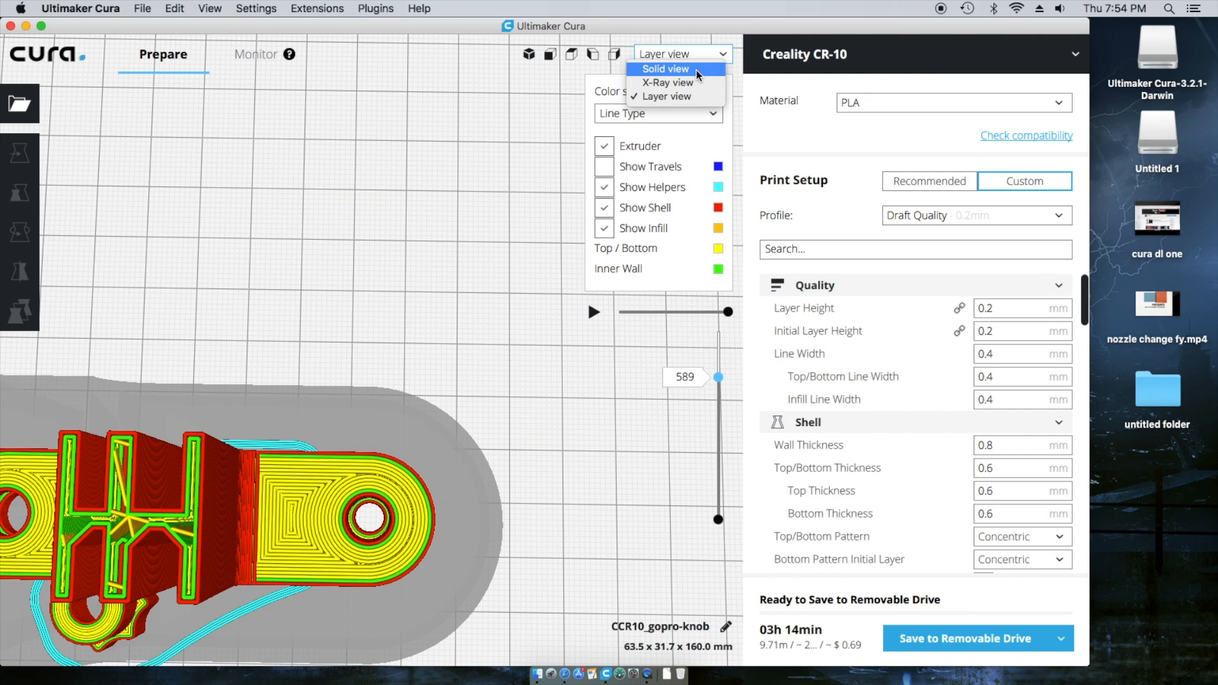
click(697, 72)
- Reframe the plate and check the models in 3D, Front and Top camera views
scroll(566, 437, down, 5)
right_drag(566, 435, 448, 370)
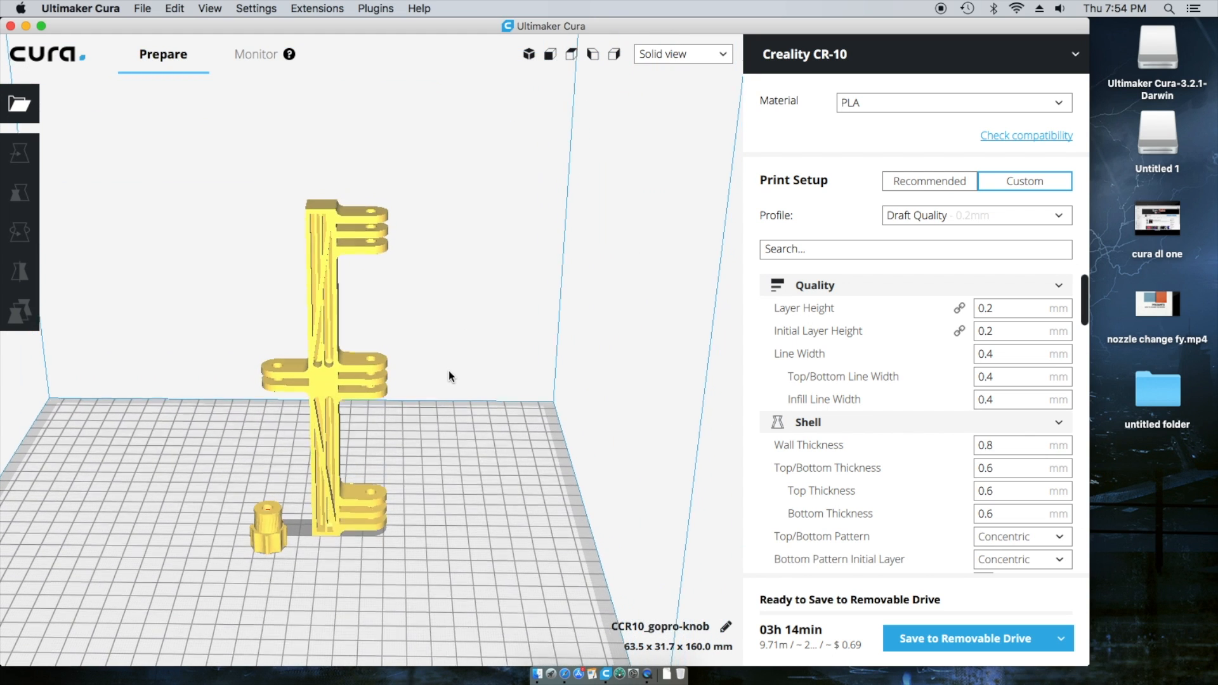
middle_drag(383, 505, 640, 364)
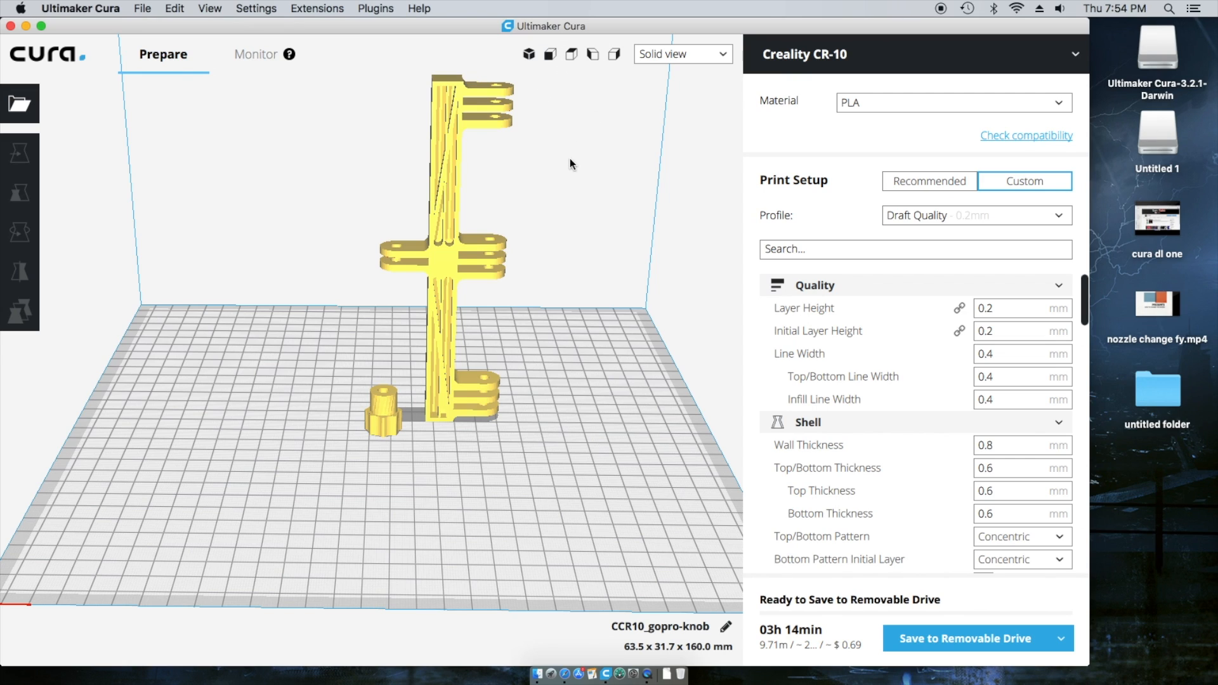
click(530, 55)
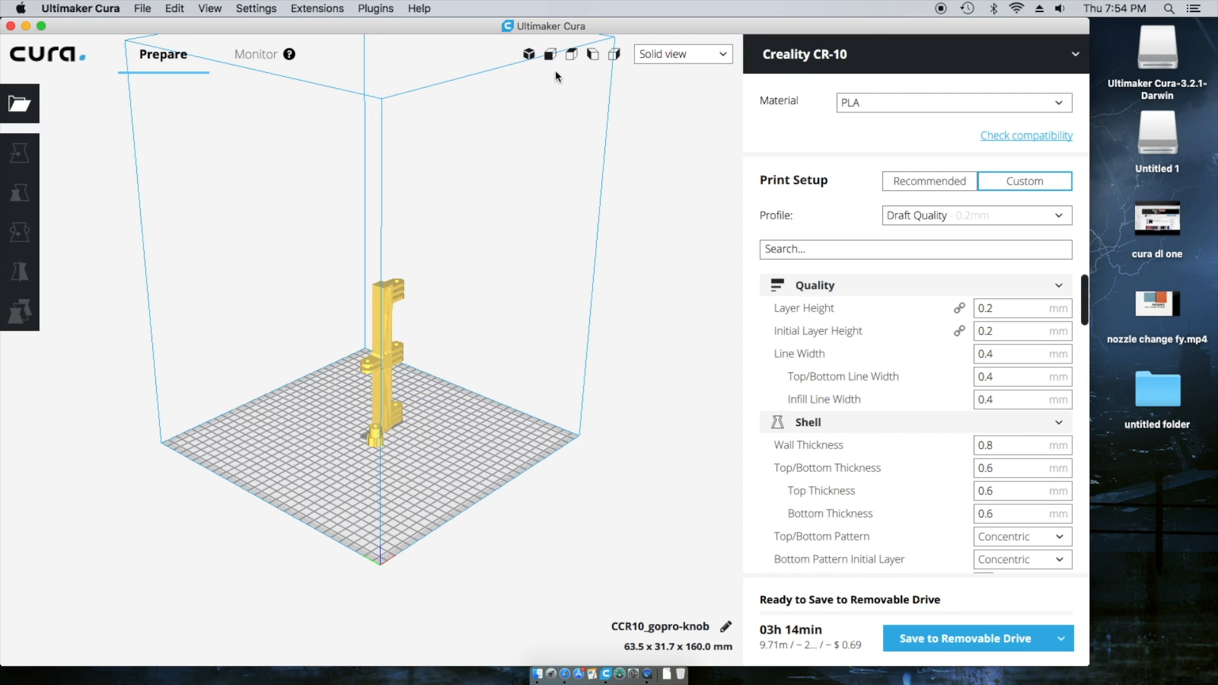
click(550, 58)
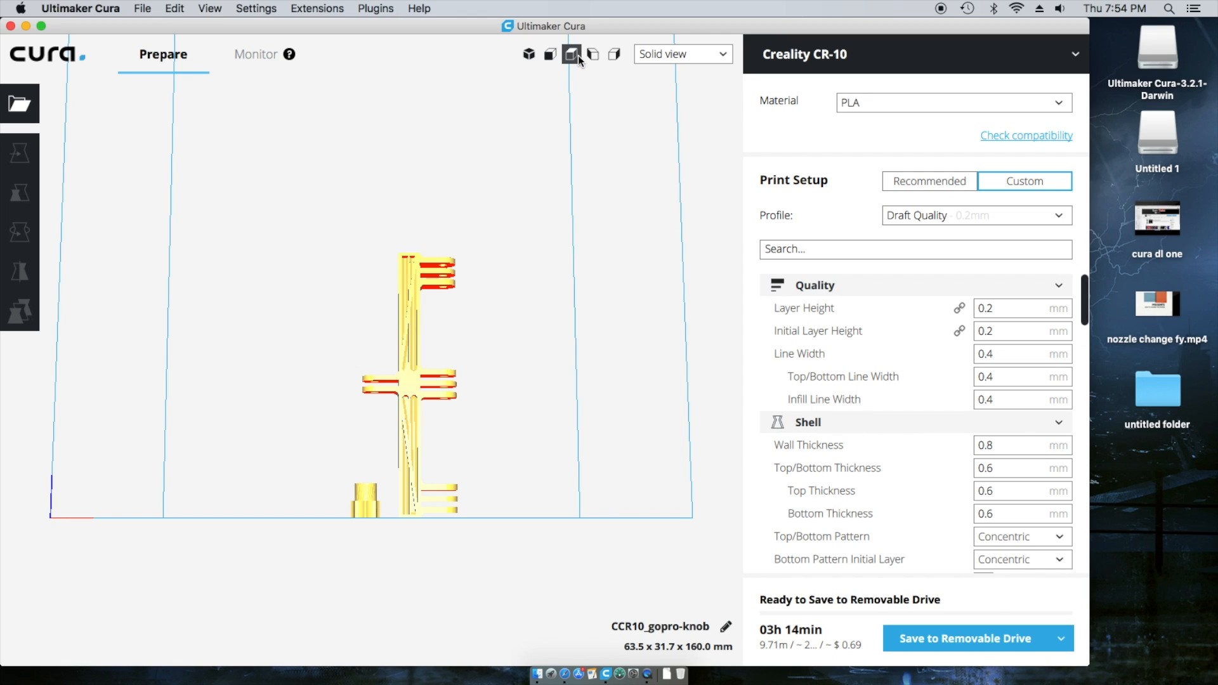
click(574, 55)
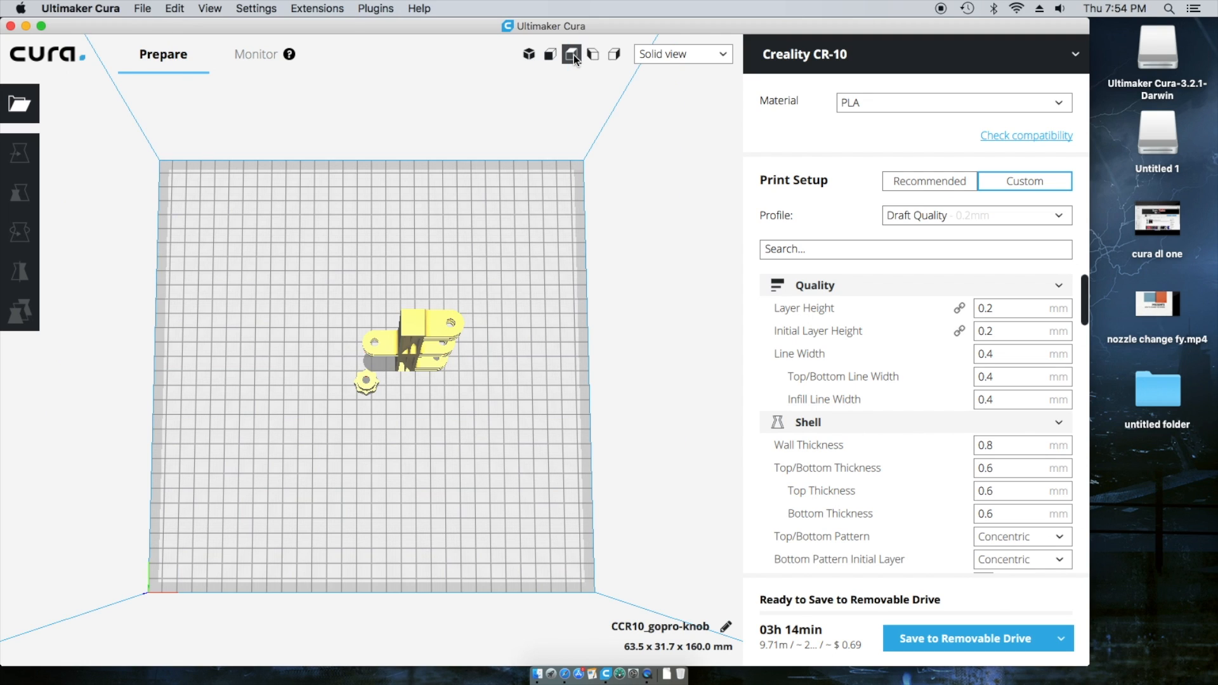
- Check the Left and Right views, then orbit back to a perspective of the whole plate
click(592, 57)
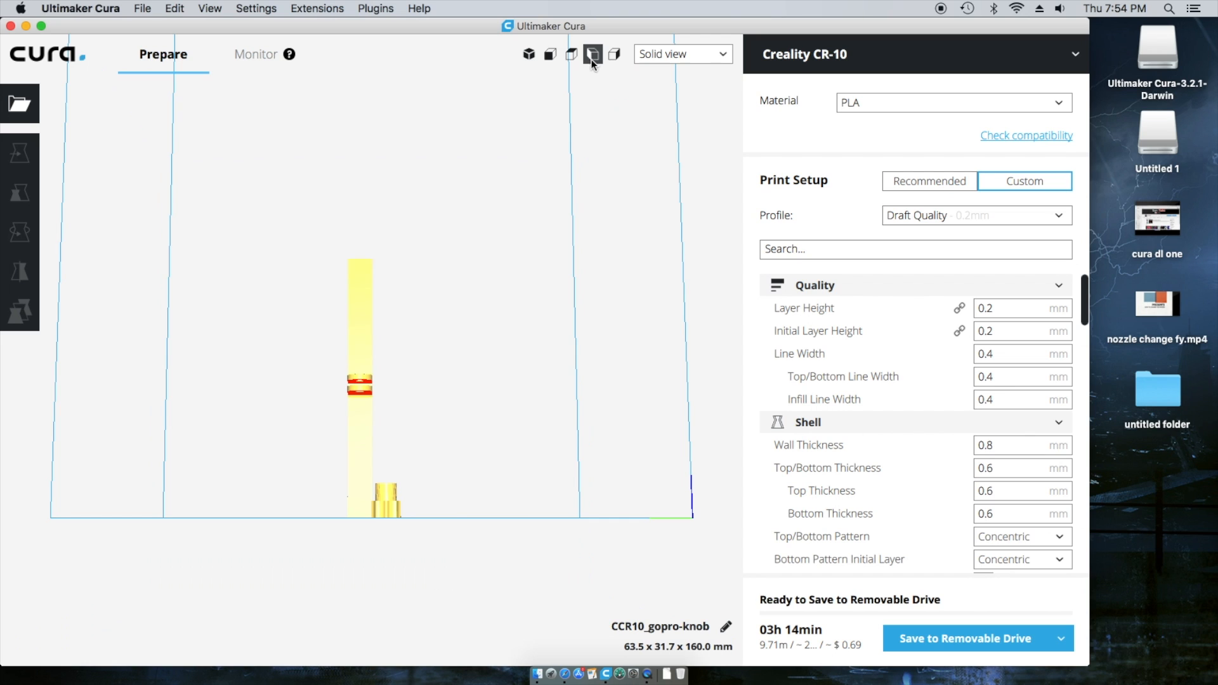
click(616, 59)
right_drag(452, 382, 478, 489)
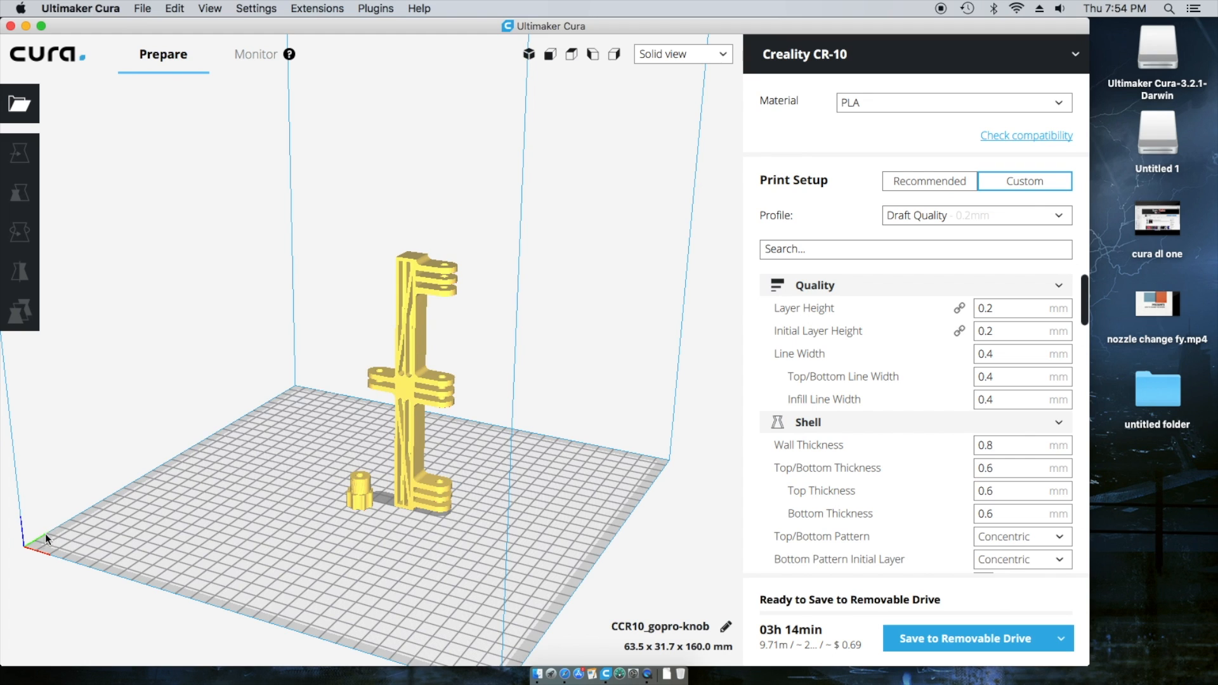
right_drag(110, 555, 232, 554)
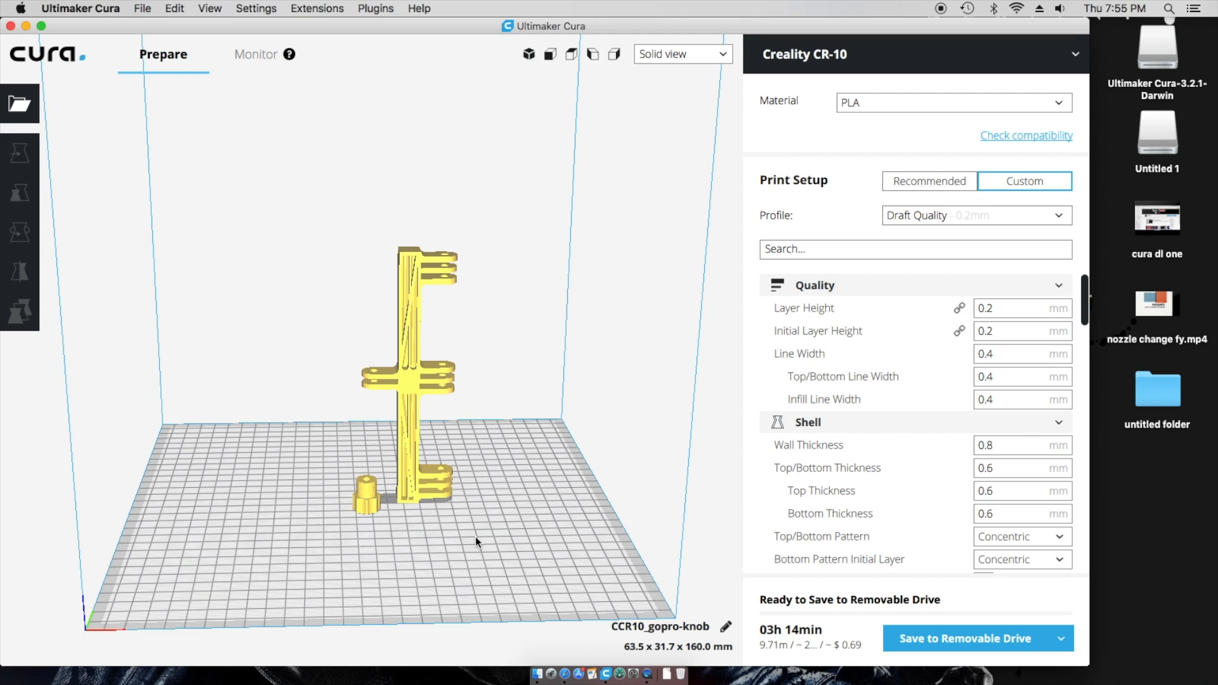
- Orbit the build volume to see the bracket and knob from above and the front
mouse_move(473, 535)
middle_down()
mouse_move(383, 519)
mouse_move(265, 454)
mouse_move(480, 281)
mouse_move(573, 540)
mouse_move(395, 410)
mouse_move(608, 567)
mouse_move(55, 507)
mouse_move(78, 494)
mouse_move(696, 496)
mouse_move(475, 516)
mouse_move(466, 531)
middle_up()
scroll(413, 625, up, 5)
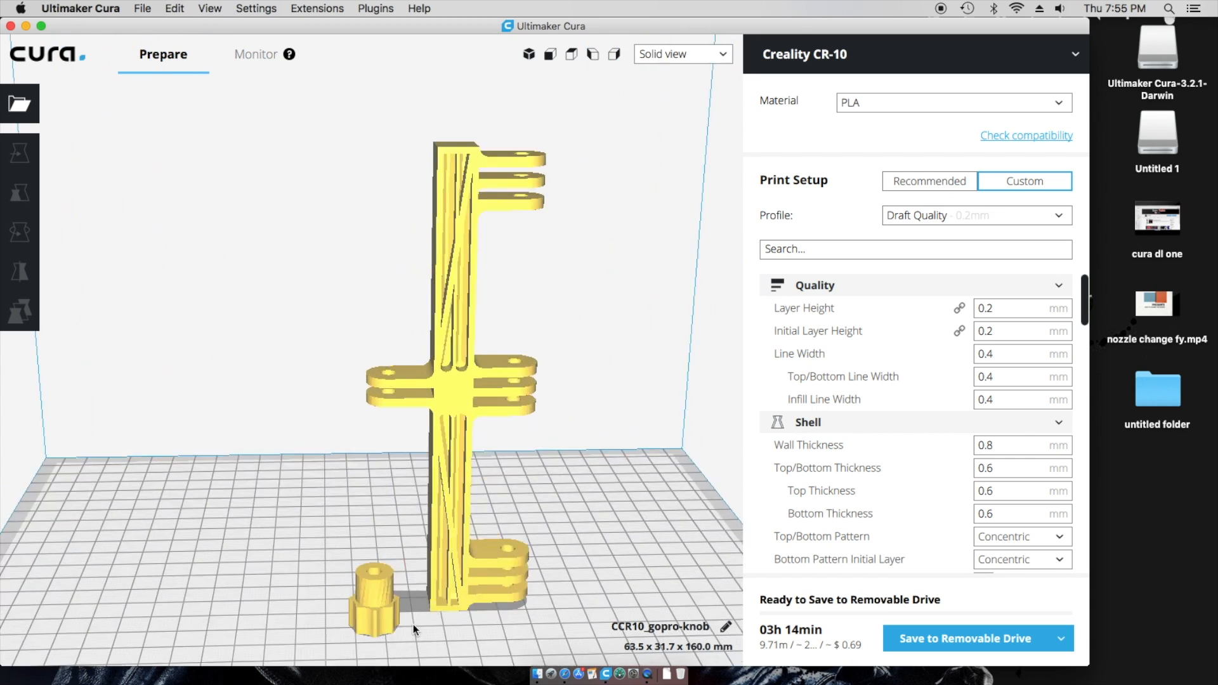
scroll(413, 624, down, 3)
middle_drag(284, 571, 170, 538)
scroll(184, 528, down, 8)
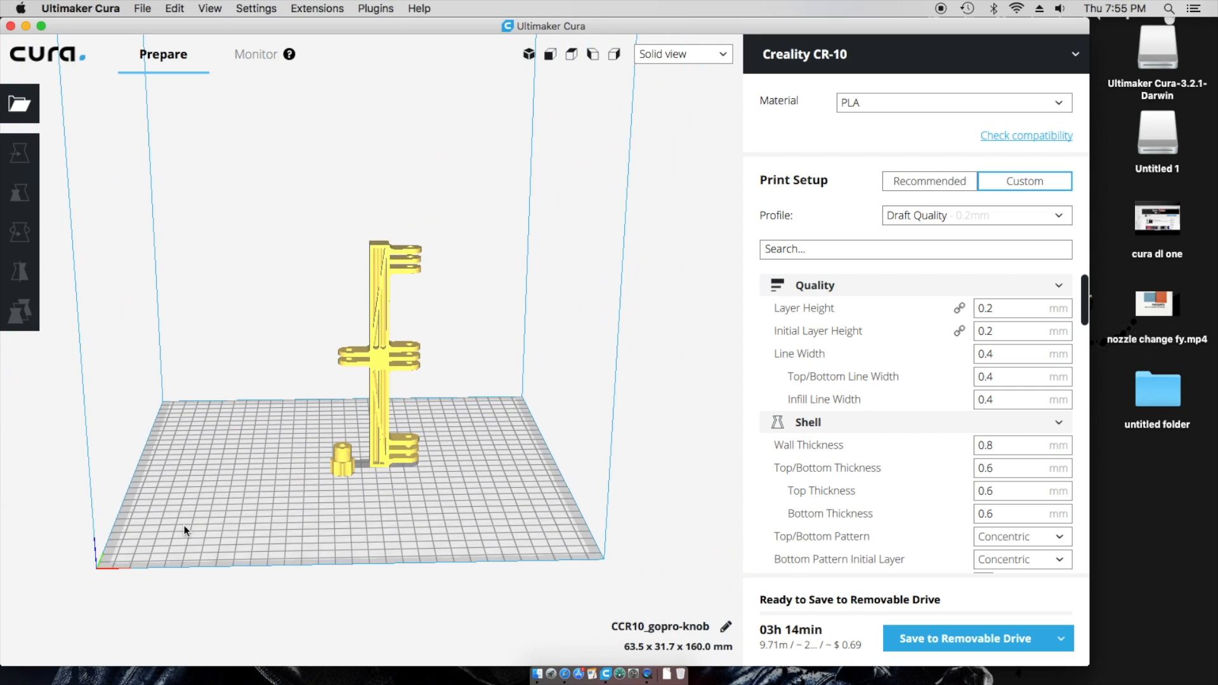
right_drag(424, 486, 527, 477)
right_drag(489, 544, 456, 475)
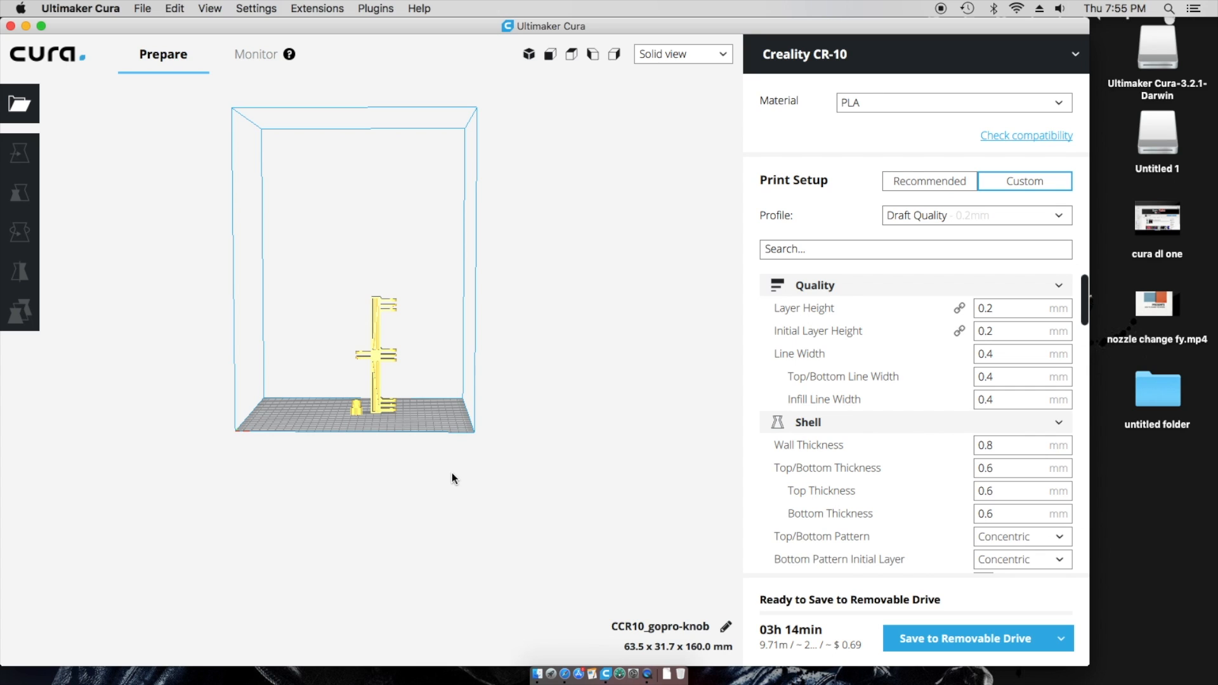
mouse_move(448, 488)
right_down()
mouse_move(322, 500)
mouse_move(493, 493)
mouse_move(463, 503)
right_up()
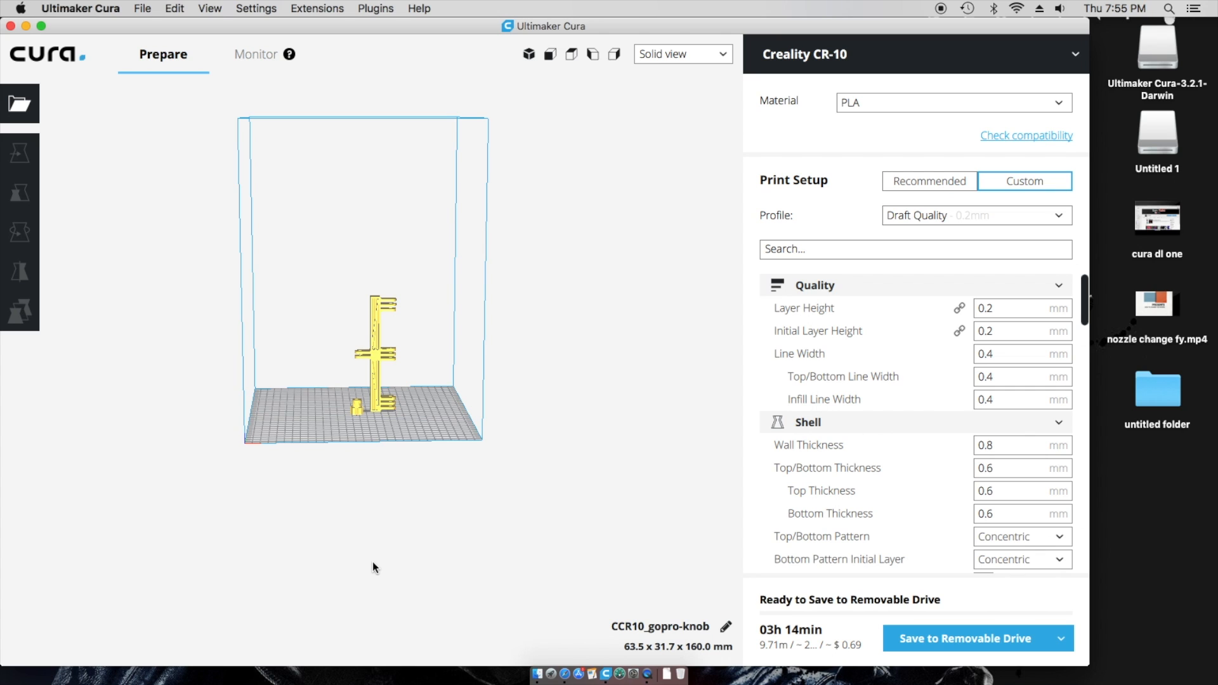
- Zoom in and out for a close look at the bracket and knob
scroll(372, 561, up, 10)
scroll(372, 562, down, 5)
scroll(372, 562, up, 5)
scroll(372, 562, down, 5)
scroll(372, 561, up, 5)
scroll(372, 561, down, 4)
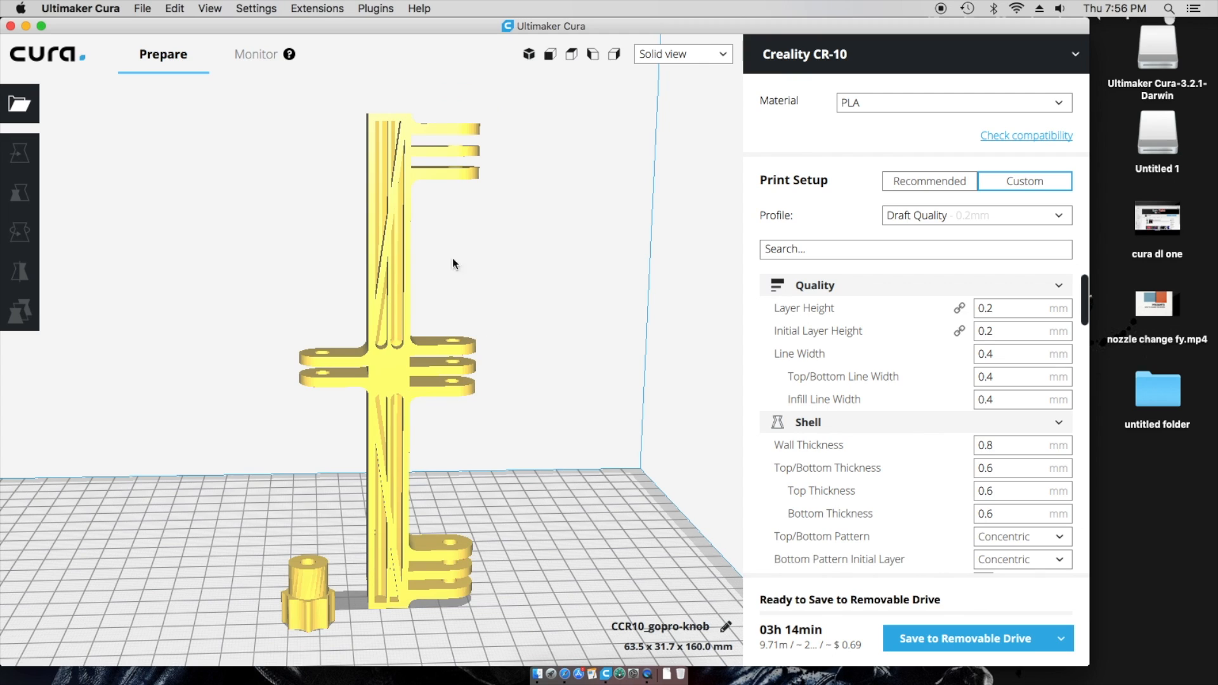
- Keep Solid view, cancel opening another file, and bring up the print profile list
click(721, 55)
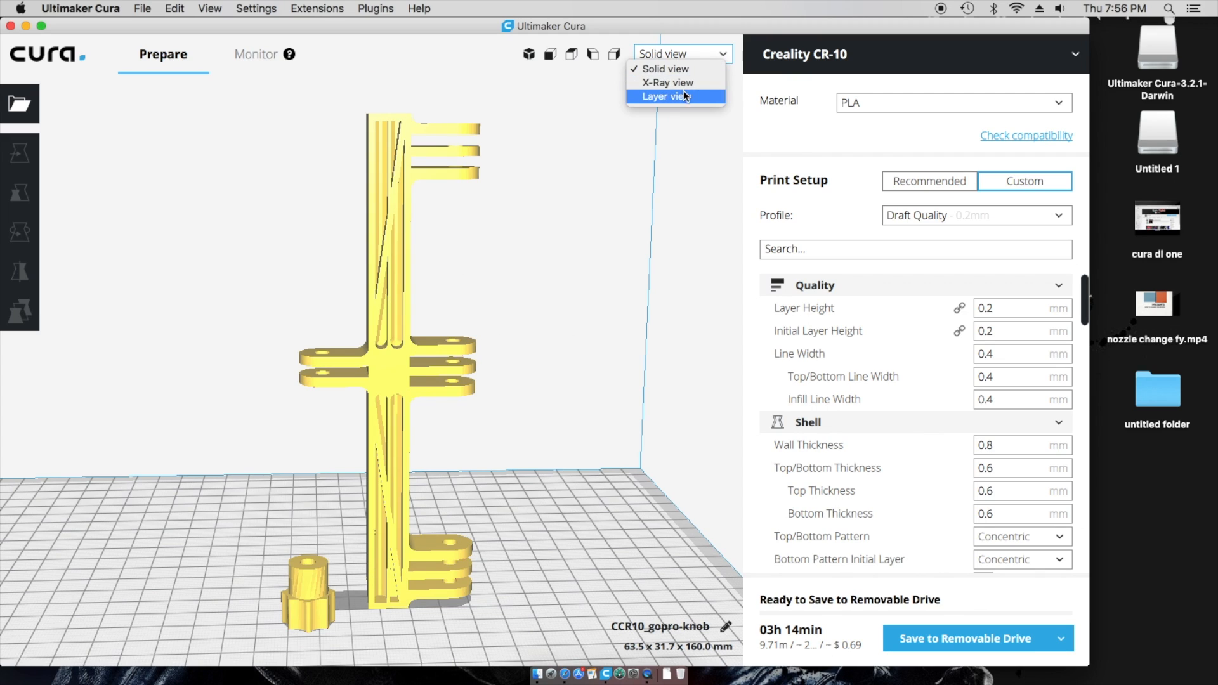
click(618, 249)
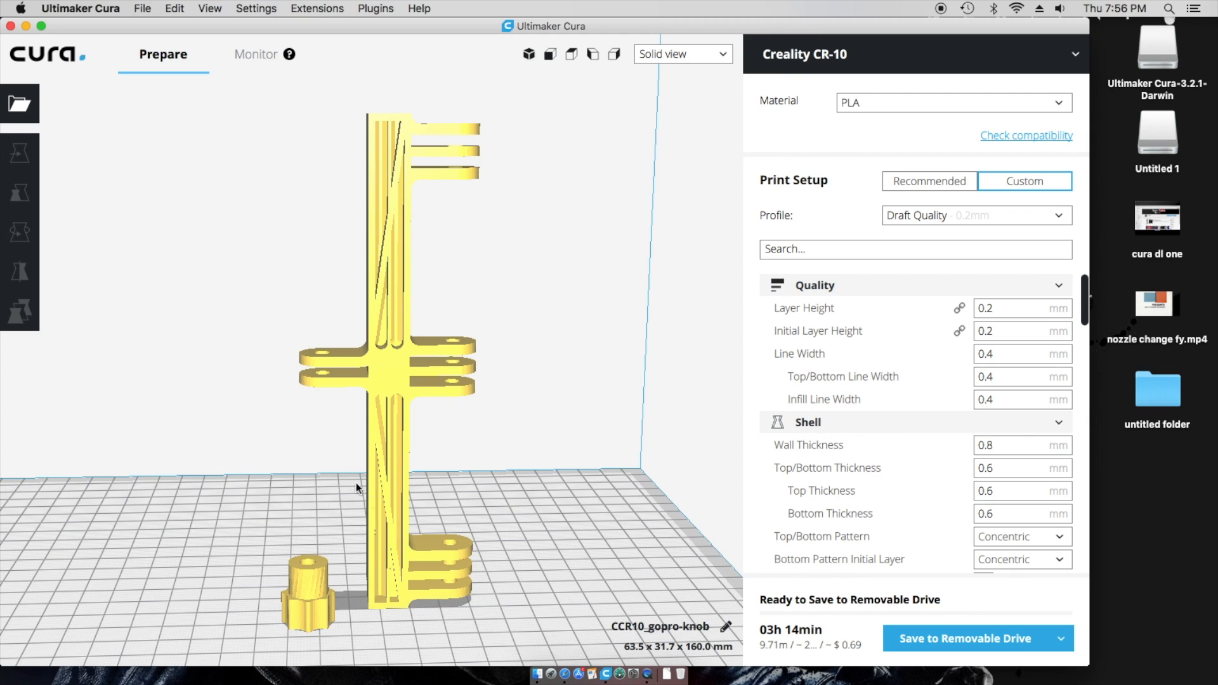
click(19, 103)
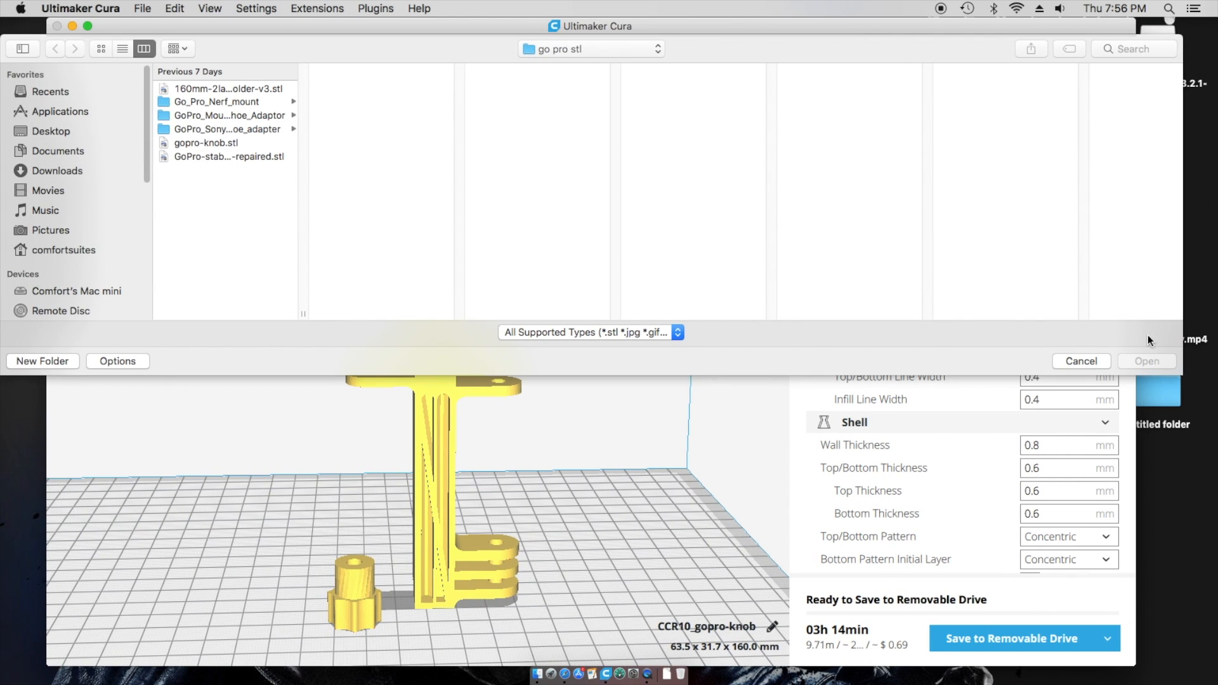
click(1087, 361)
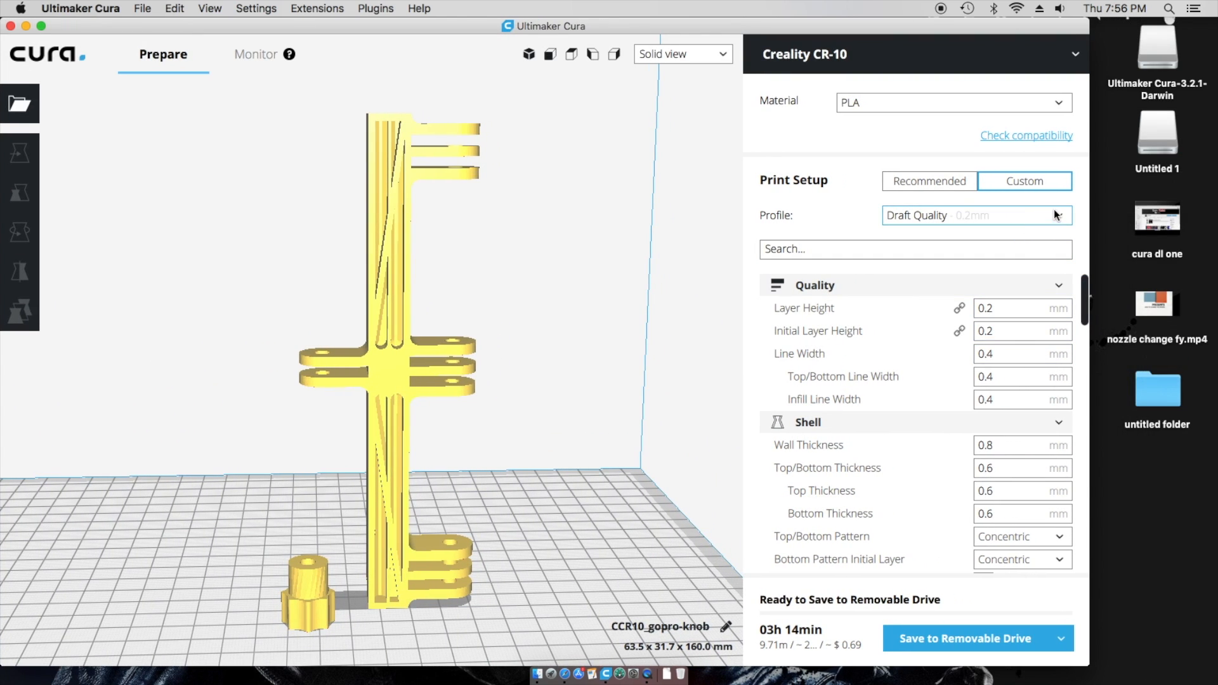
click(1061, 216)
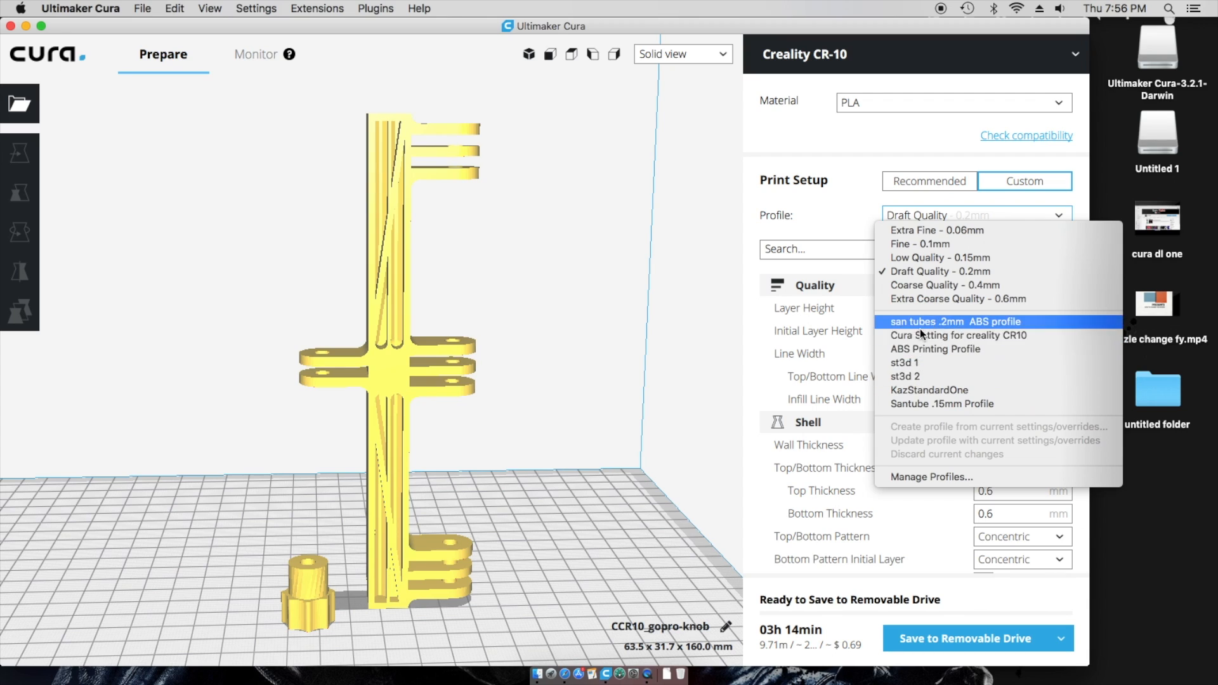
click(942, 273)
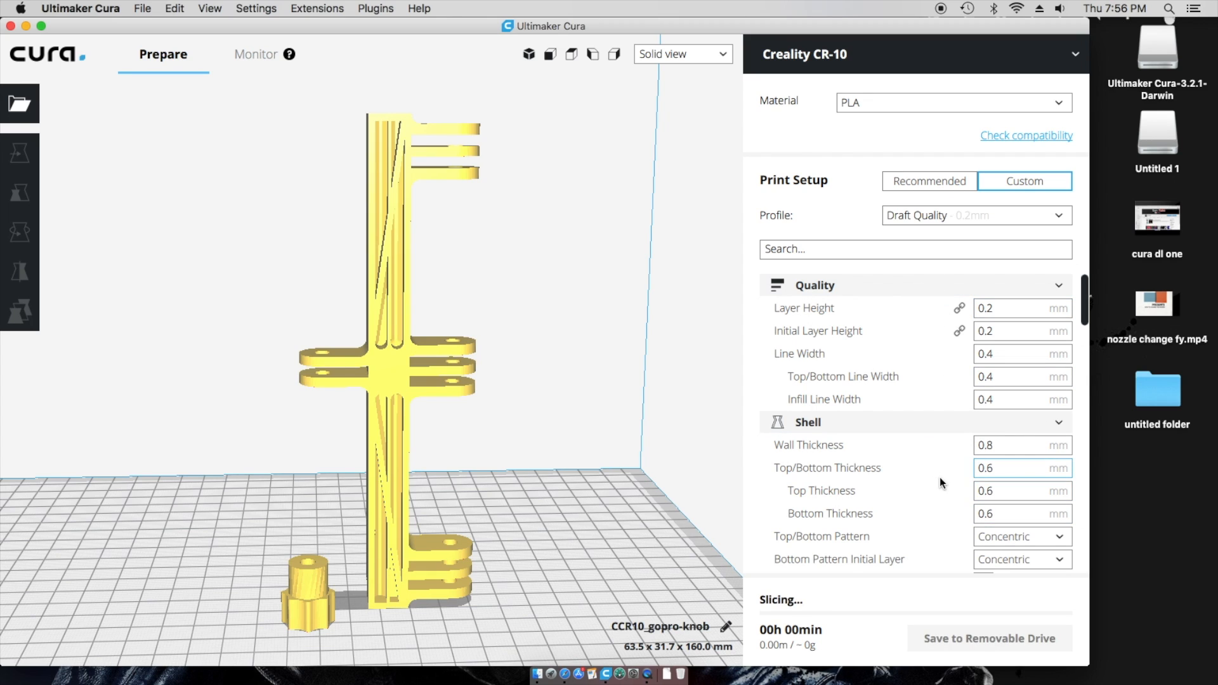
scroll(939, 477, down, 5)
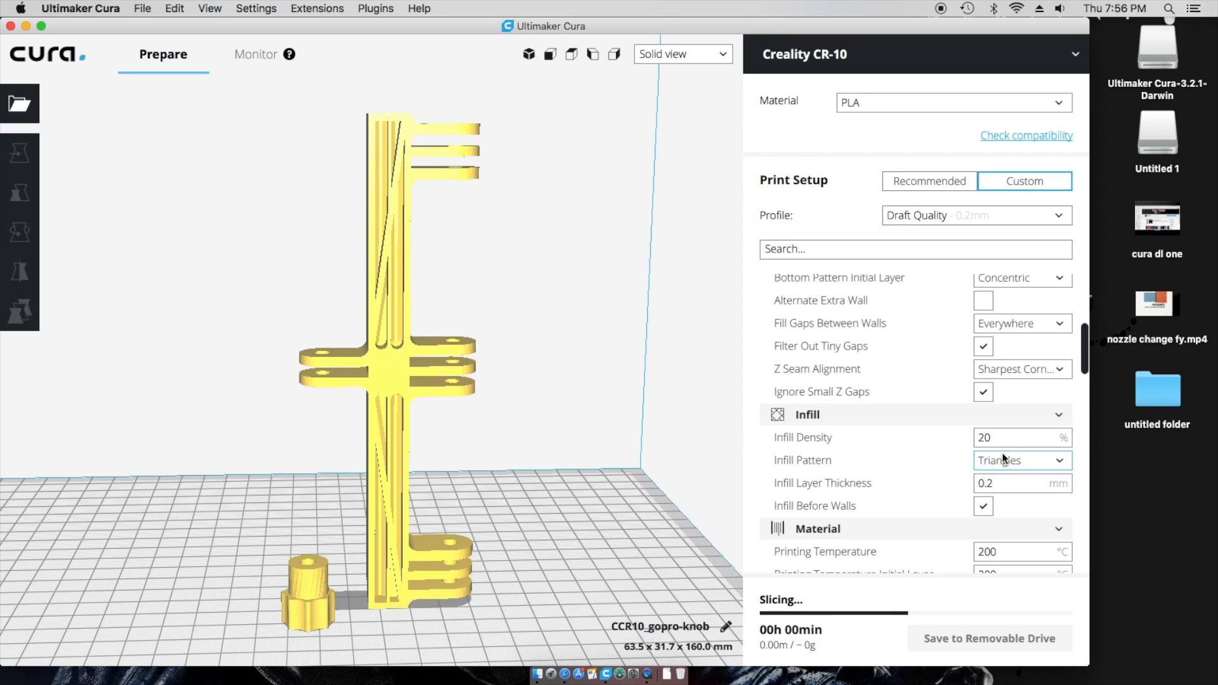
double_click(984, 437)
scroll(999, 473, down, 3)
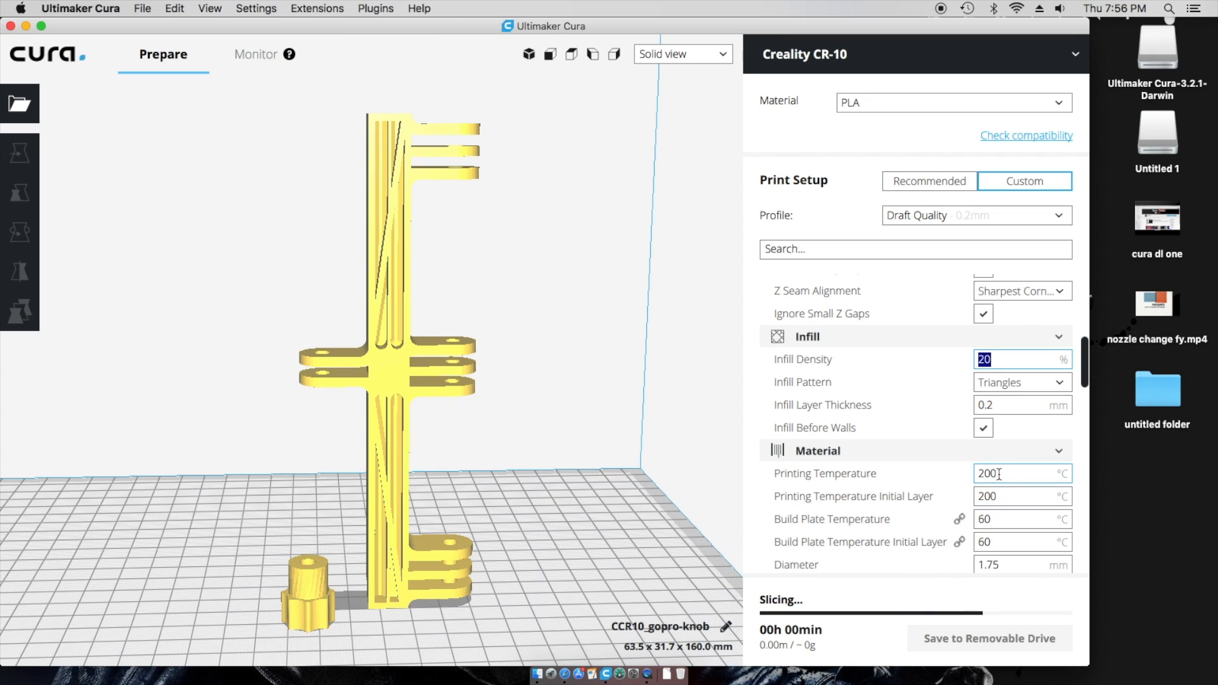
scroll(825, 543, down, 6)
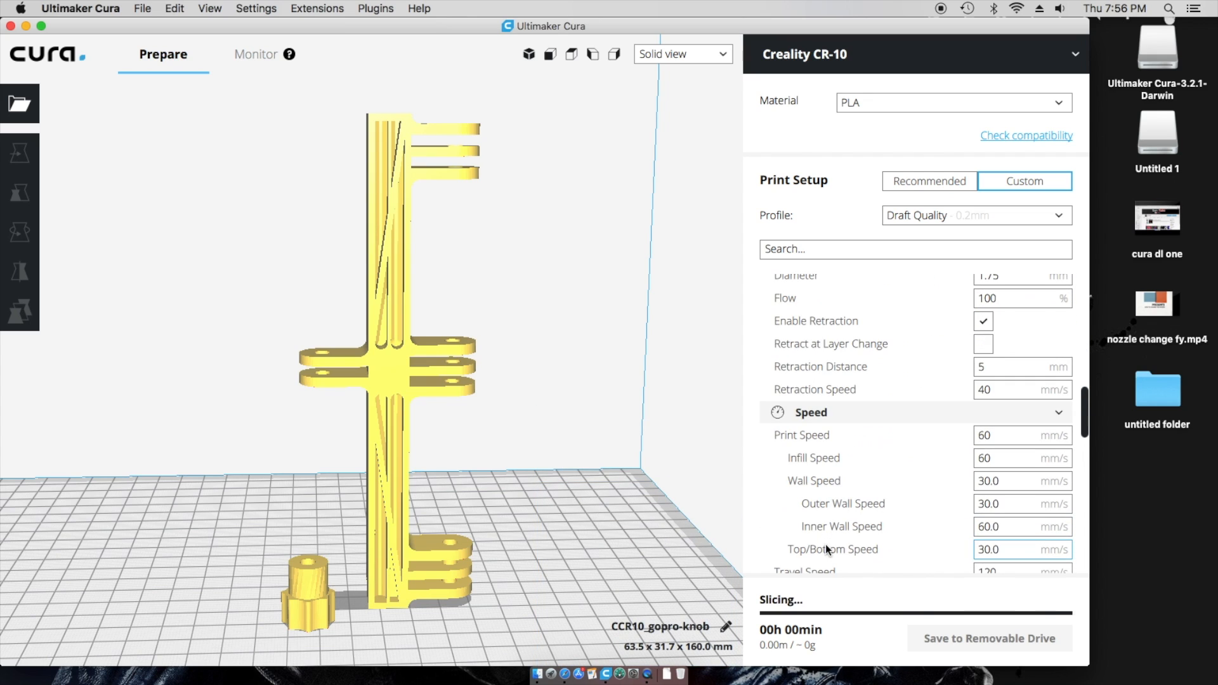
scroll(825, 543, down, 10)
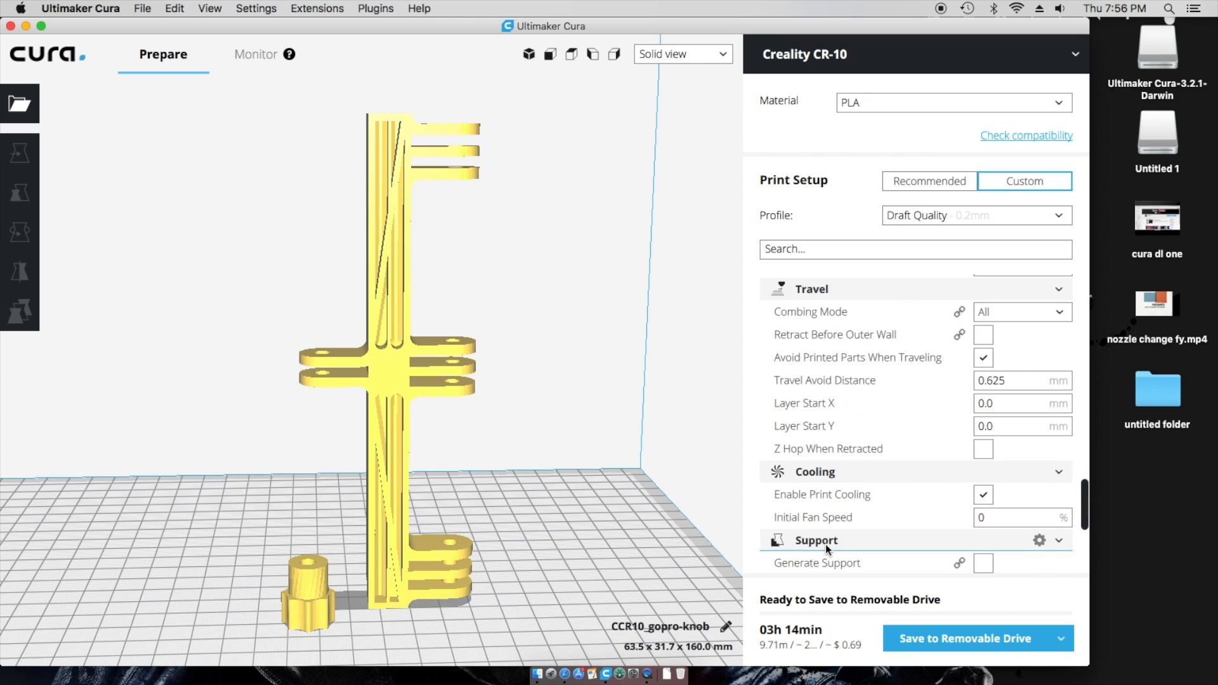
scroll(824, 543, down, 3)
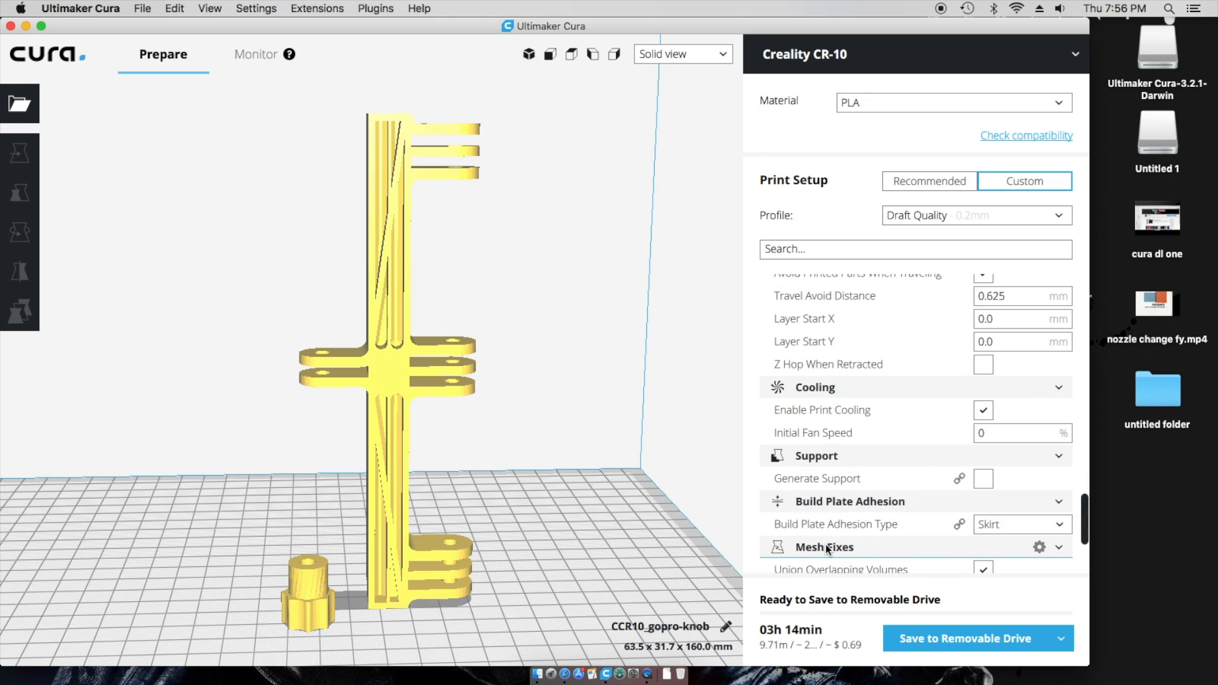
click(976, 483)
scroll(895, 500, up, 3)
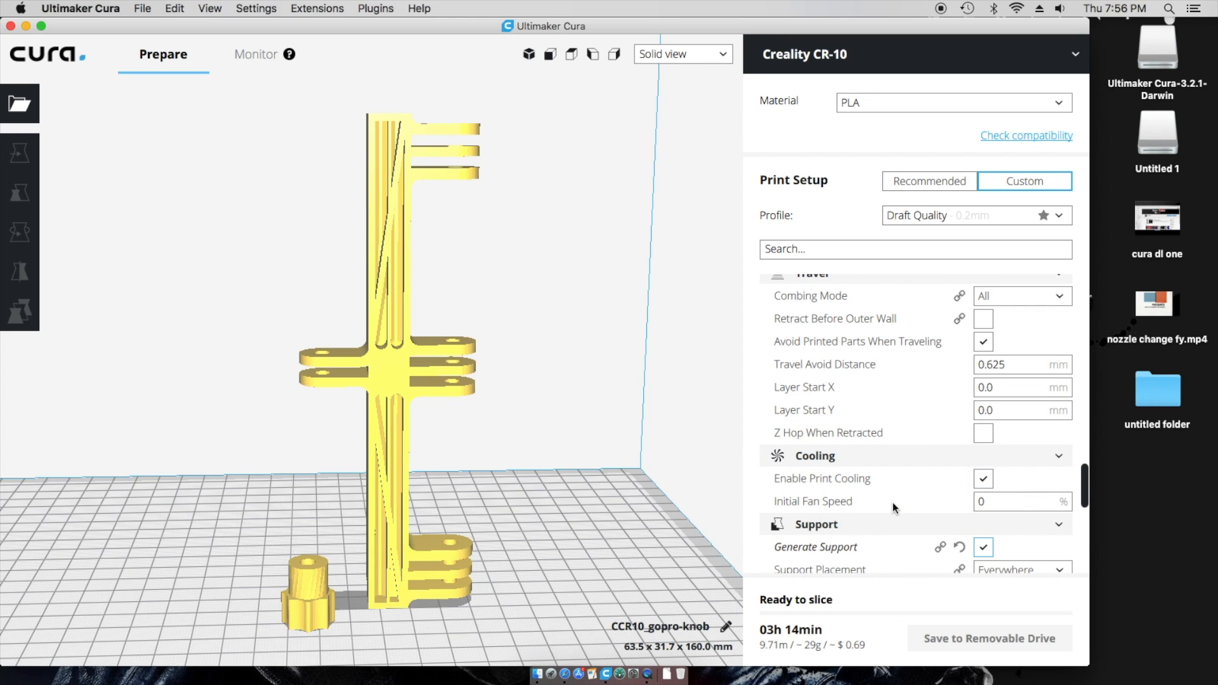
scroll(893, 503, down, 2)
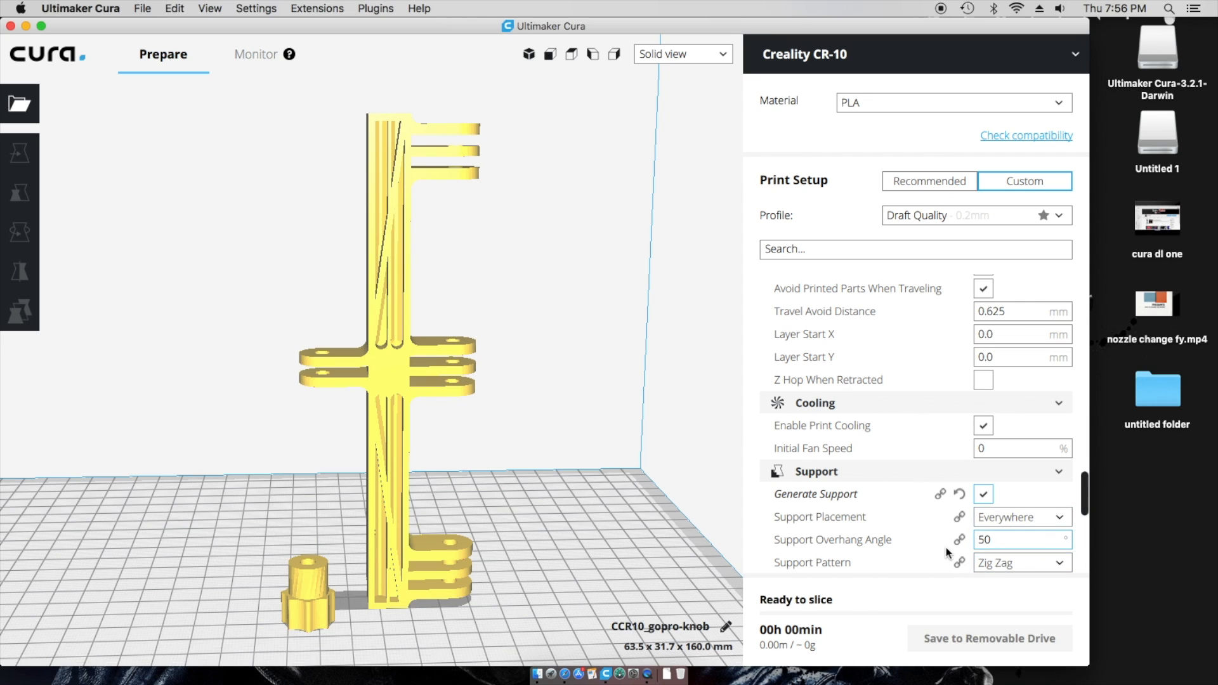
scroll(733, 530, down, 3)
scroll(858, 527, down, 4)
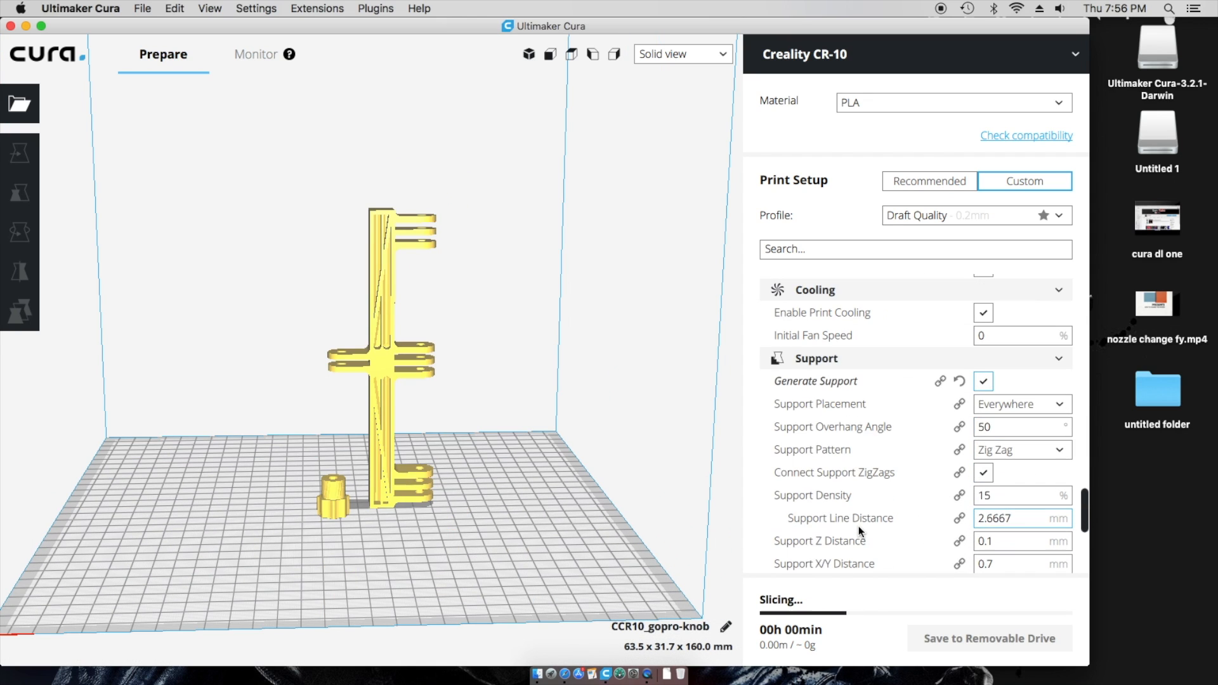
scroll(859, 527, down, 2)
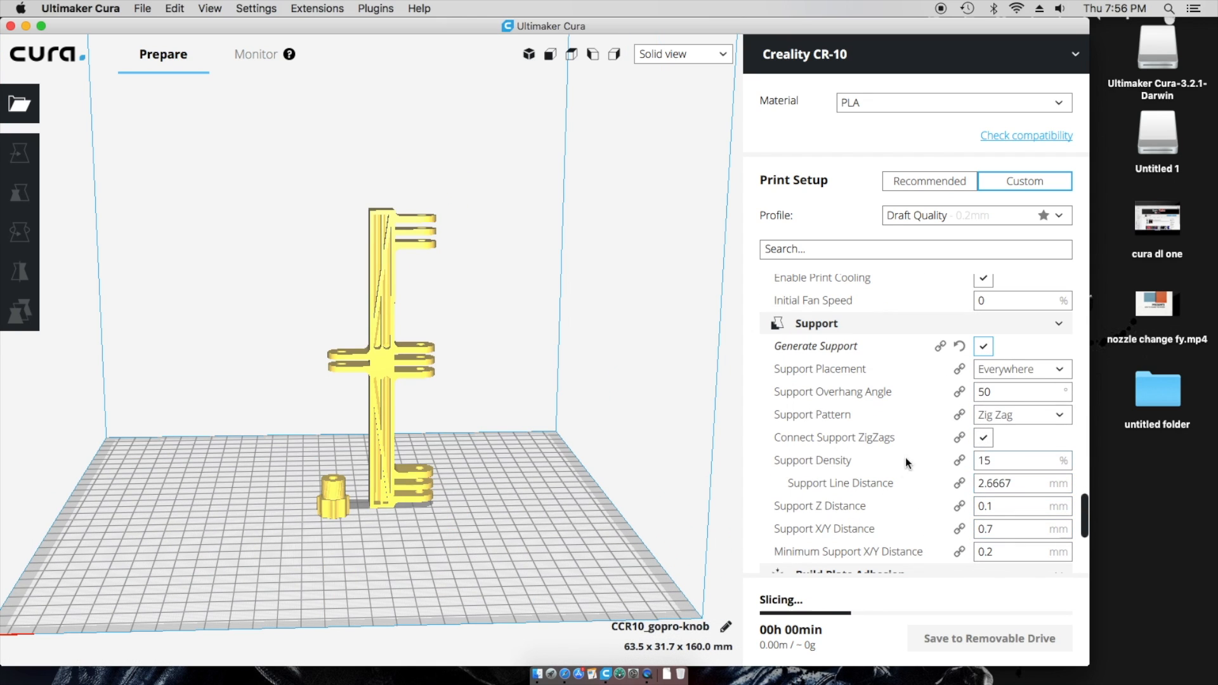
click(984, 347)
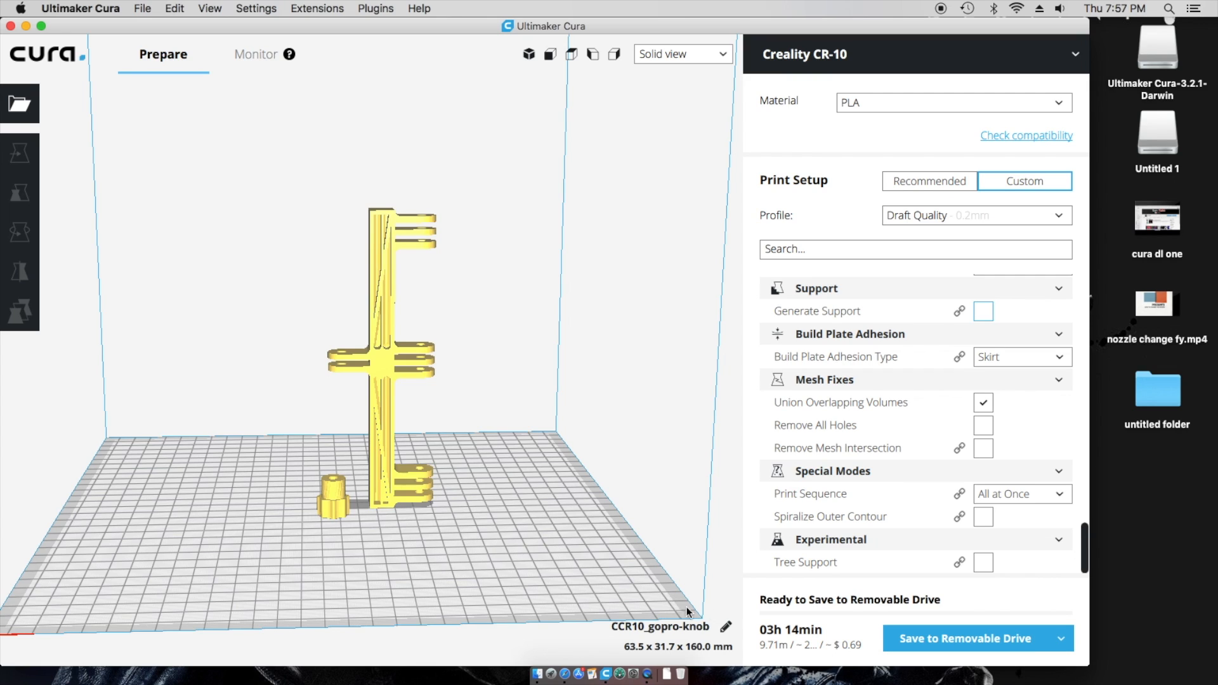
- Select the knob and move it toward the front-left of the plate
mouse_move(790, 637)
click(337, 501)
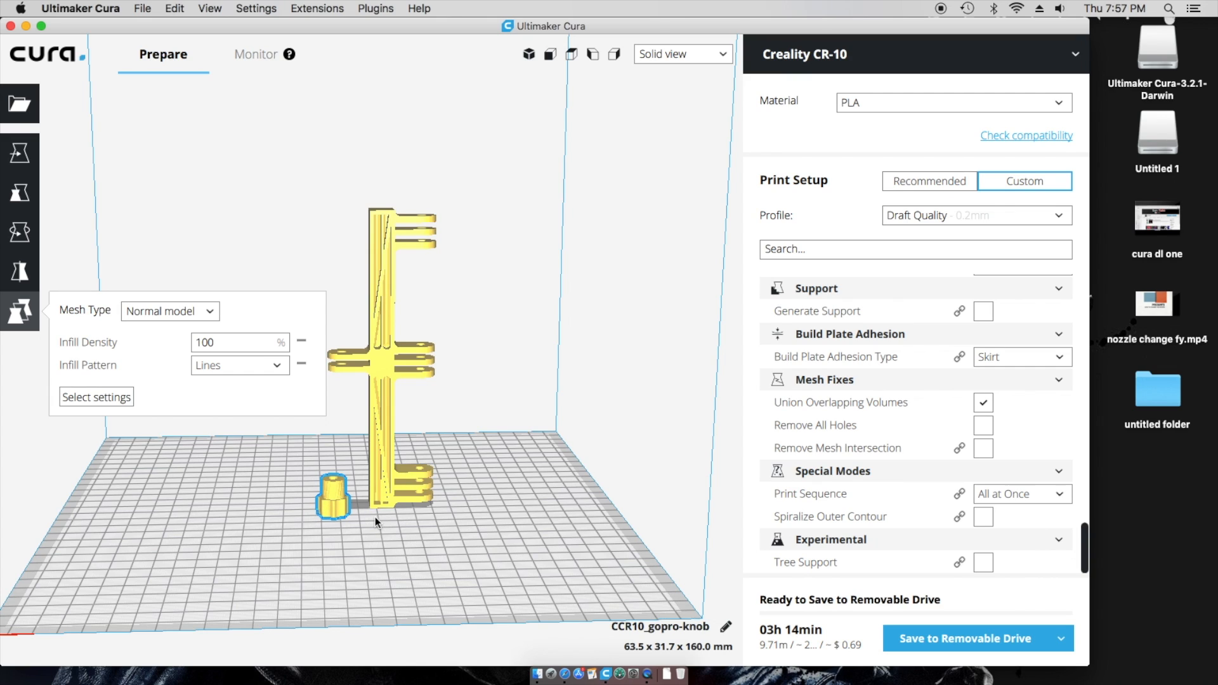
click(22, 152)
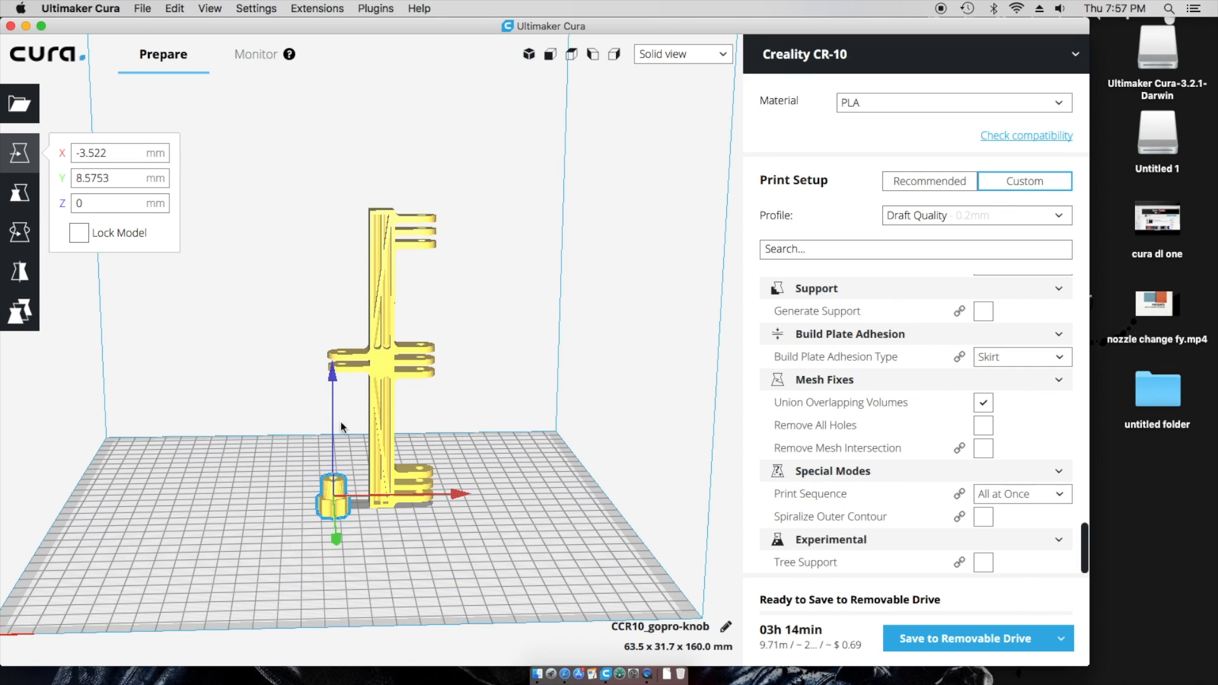
drag(326, 507, 292, 515)
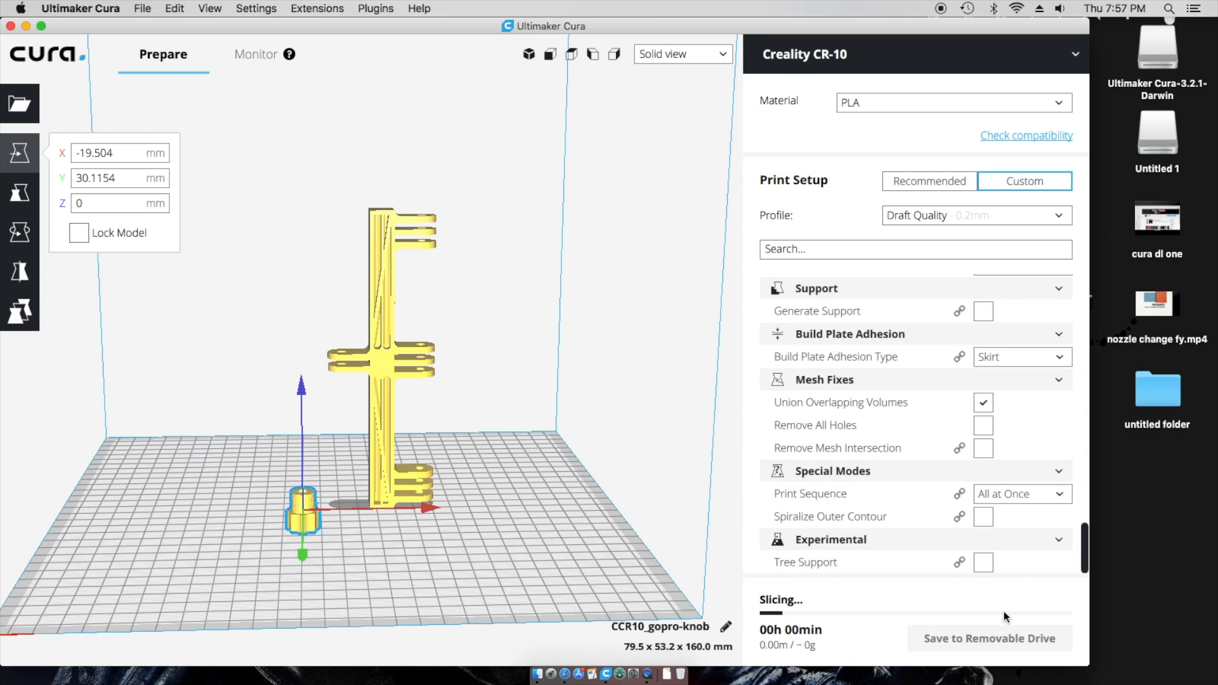
- Shift the tall bracket left and then back-right on the plate, and reselect the knob
click(376, 354)
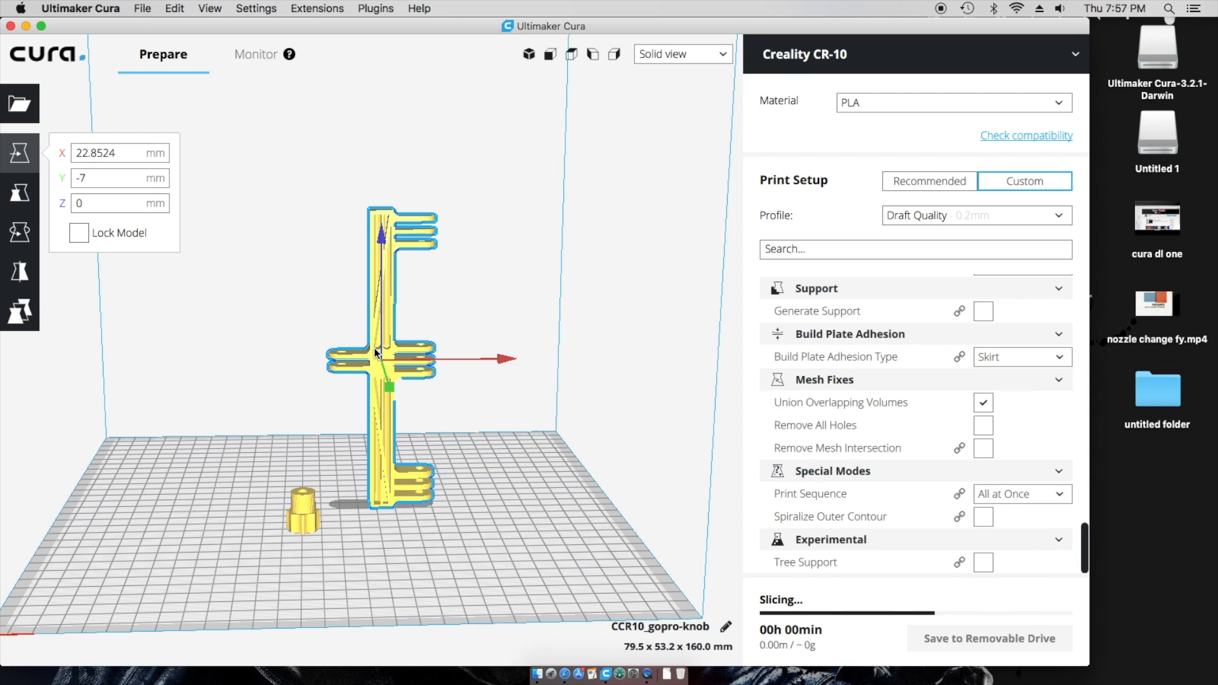
drag(376, 354, 360, 348)
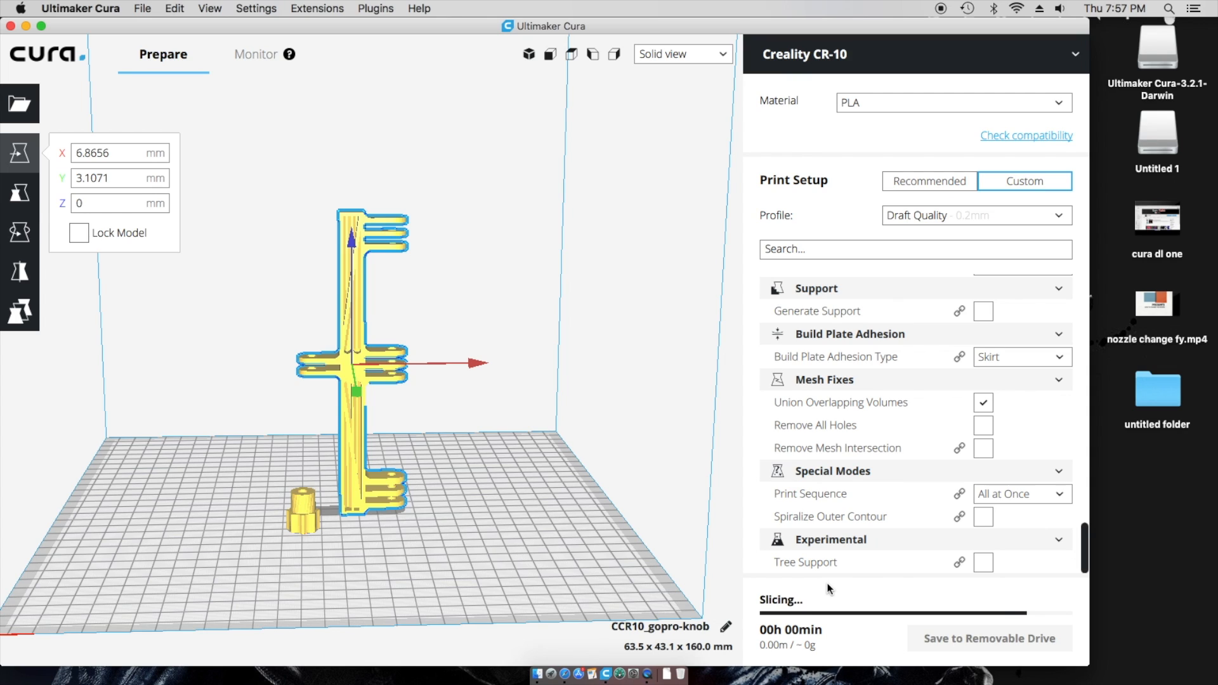
drag(373, 485, 371, 465)
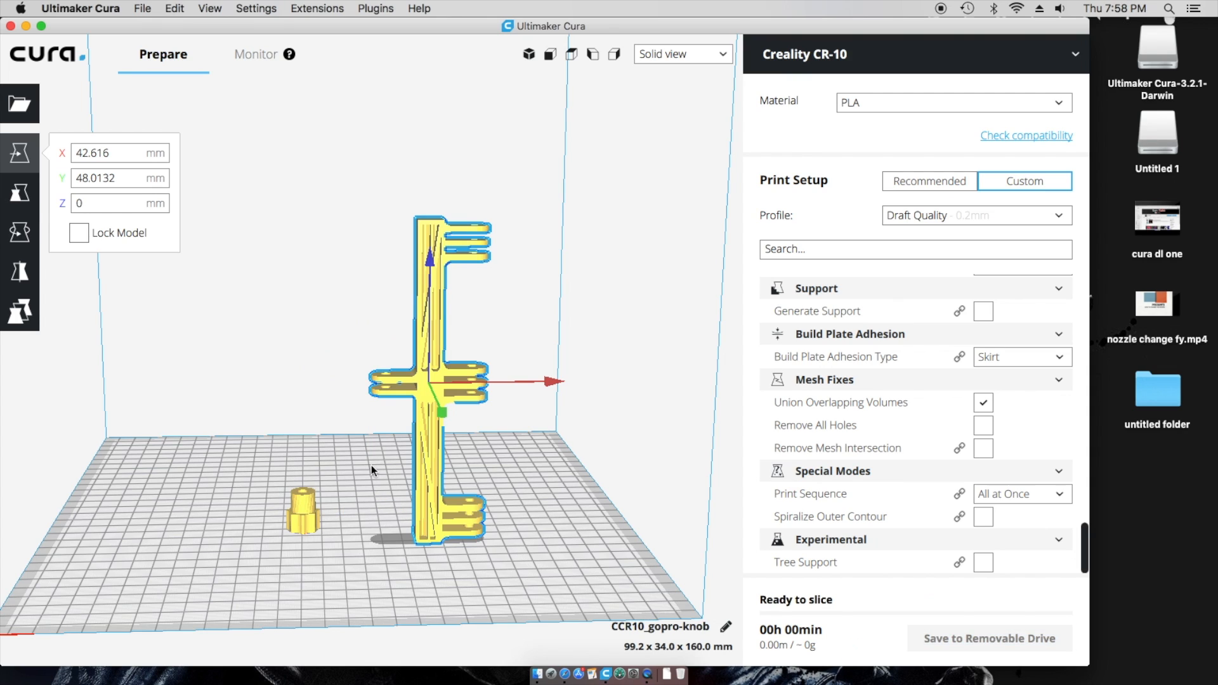
click(305, 508)
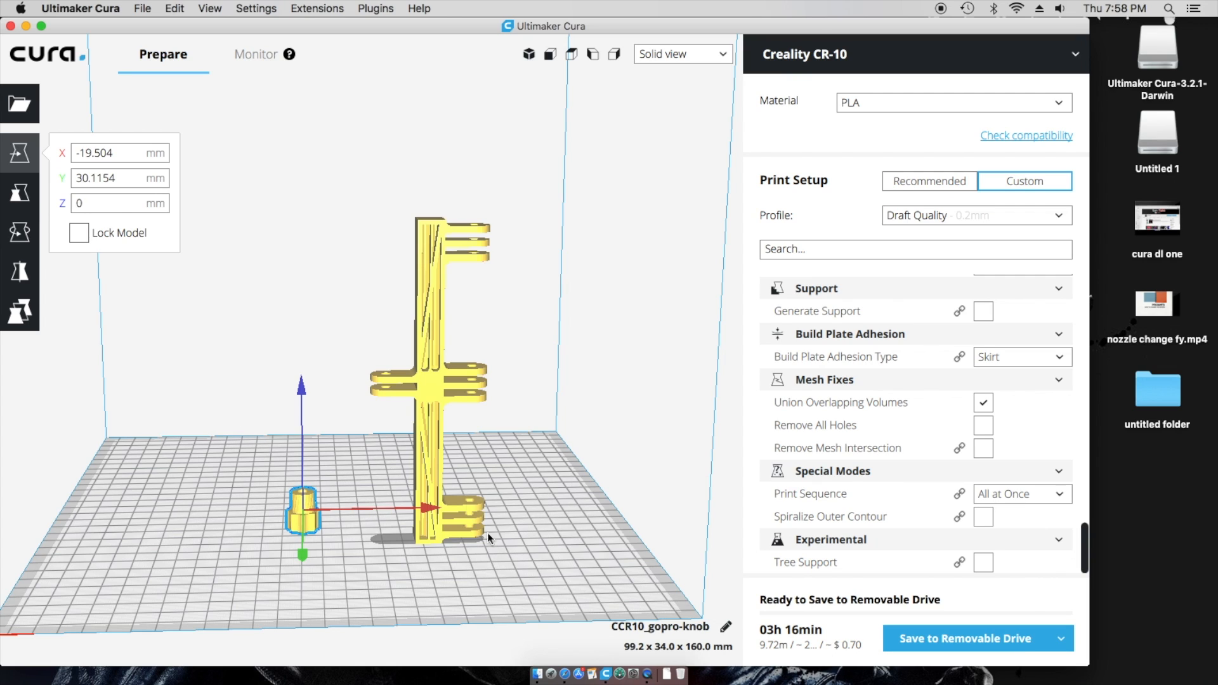
click(89, 8)
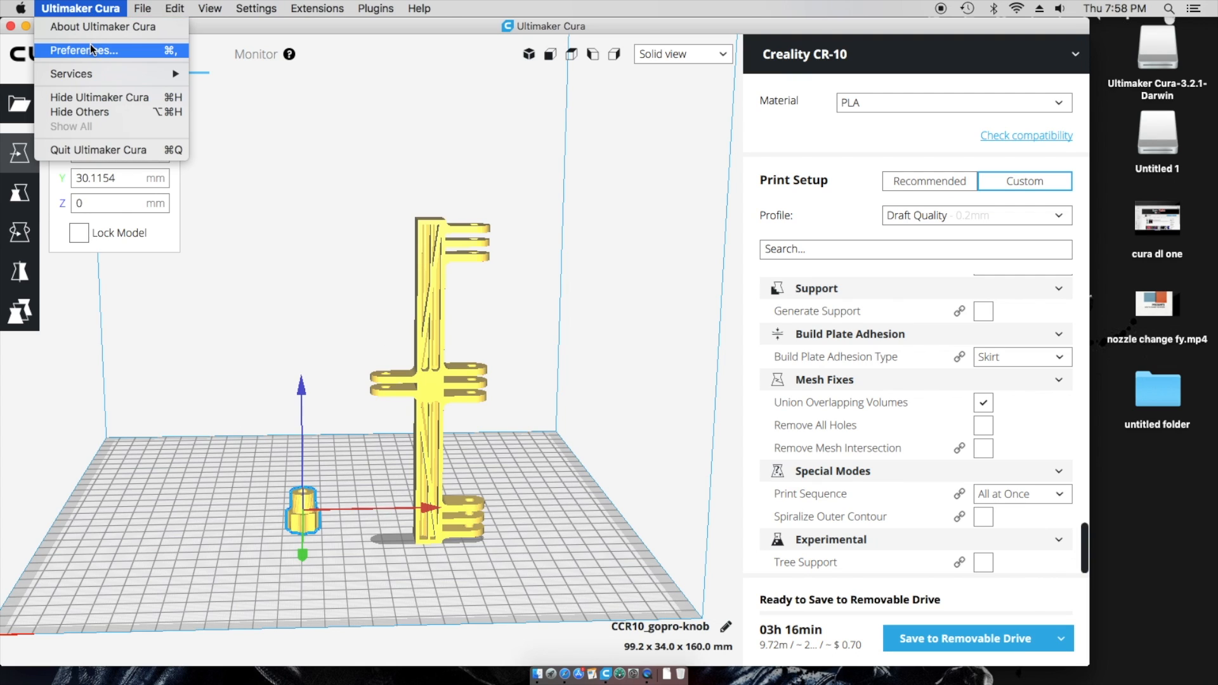
- Turn off automatic slicing in the preferences
click(92, 52)
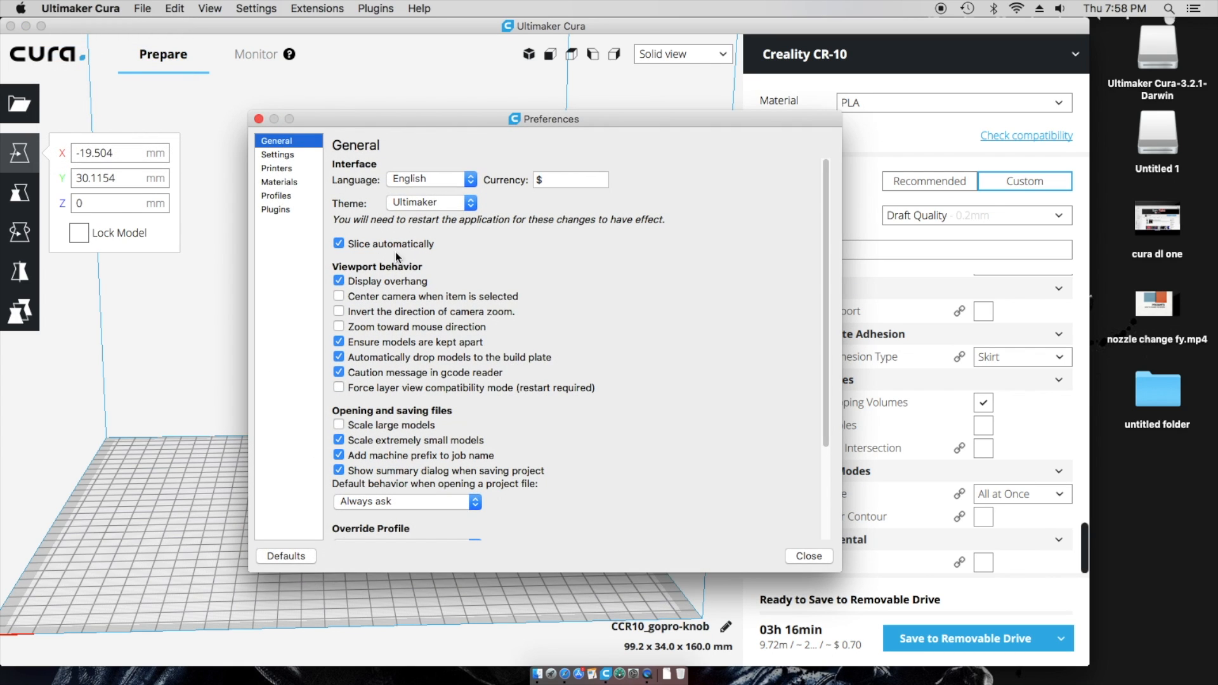
click(339, 245)
click(806, 556)
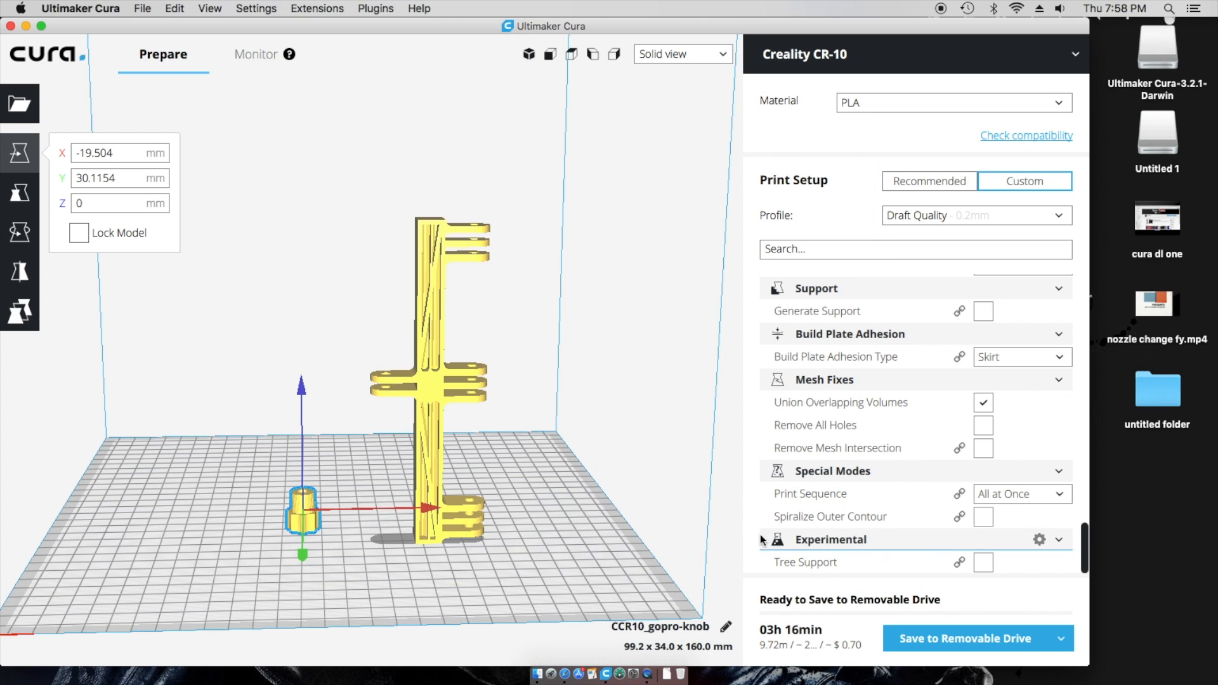
- Slide the holder forward and place the knob right of it at X 61.5635, Y 21.2146 mm
scroll(667, 541, down, 3)
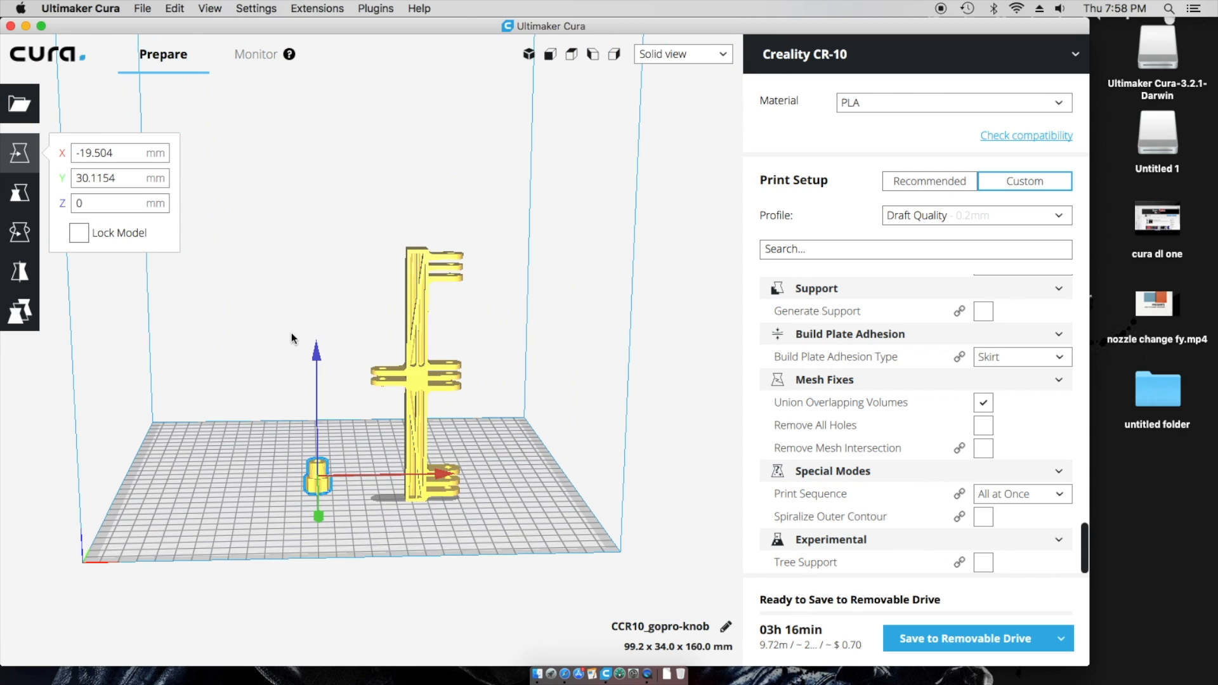
drag(416, 404, 424, 347)
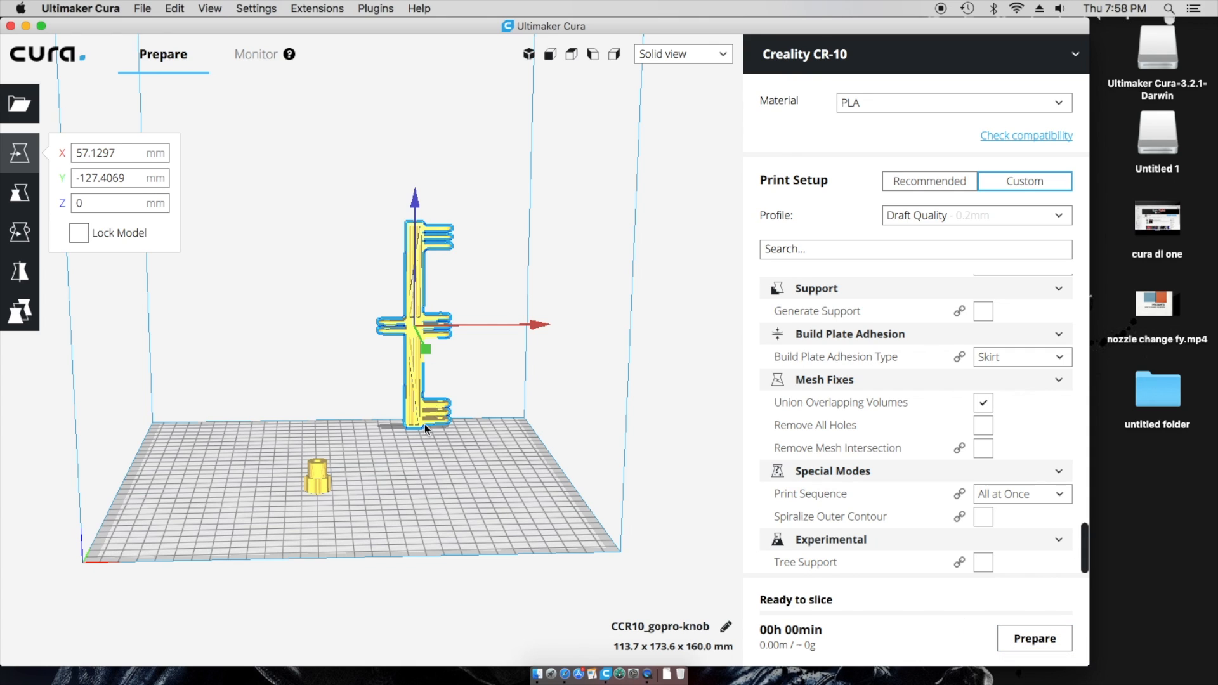
drag(425, 424, 406, 460)
drag(320, 468, 315, 437)
click(406, 413)
drag(406, 413, 434, 462)
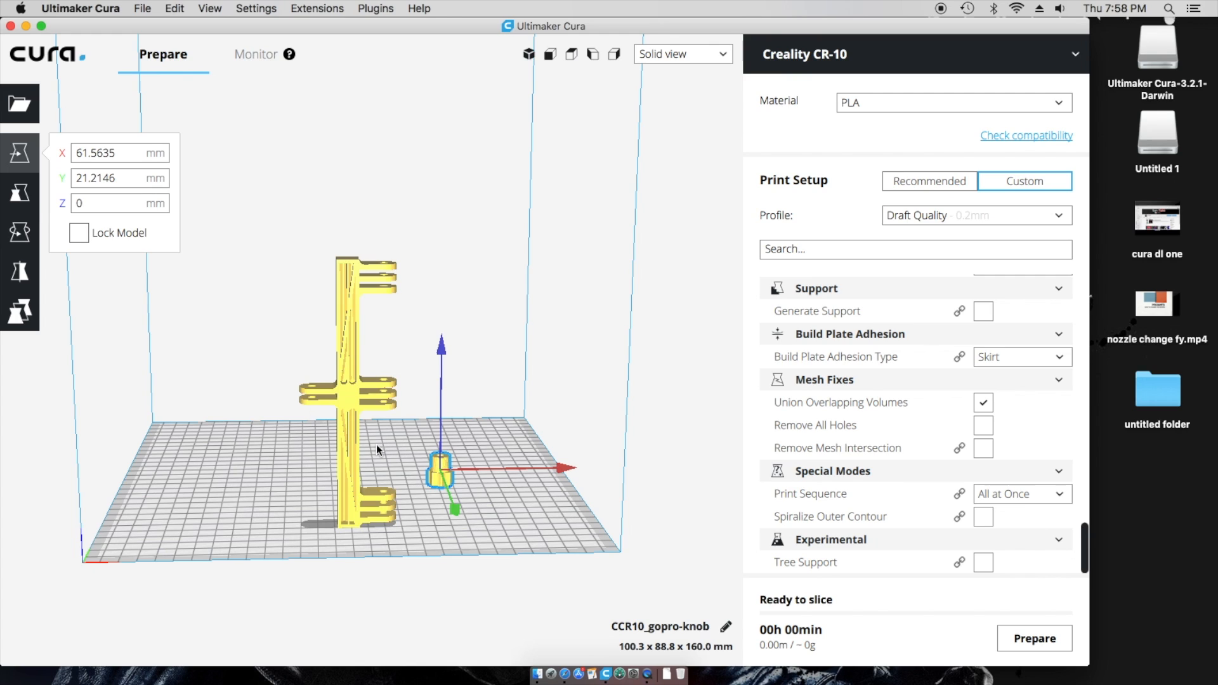
- Slice the current layout and shuffle the holder and knob positions on the plate
click(1041, 639)
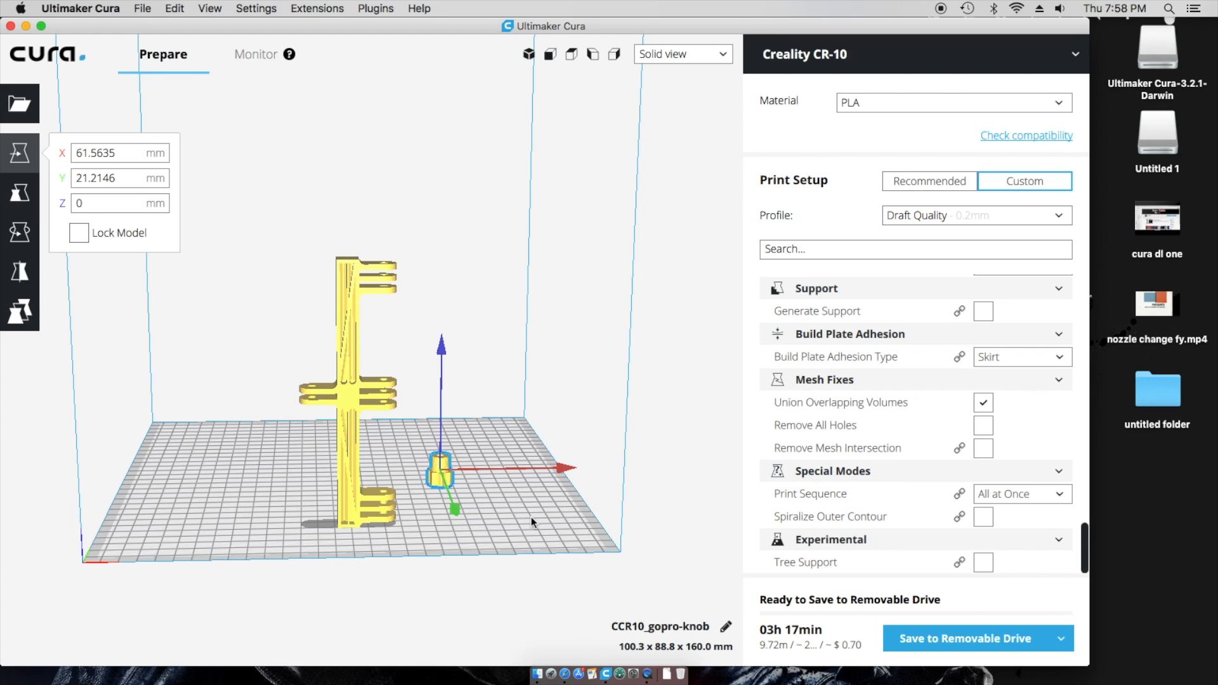
drag(372, 492, 345, 454)
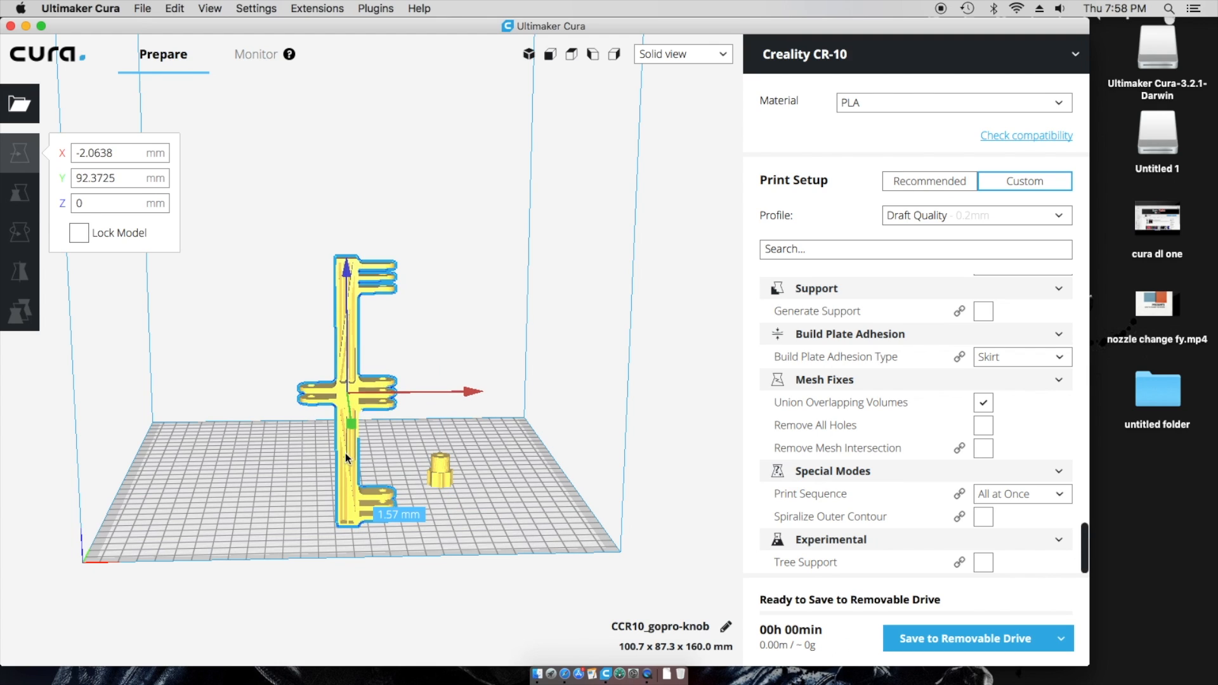
drag(442, 475, 392, 495)
drag(353, 456, 410, 440)
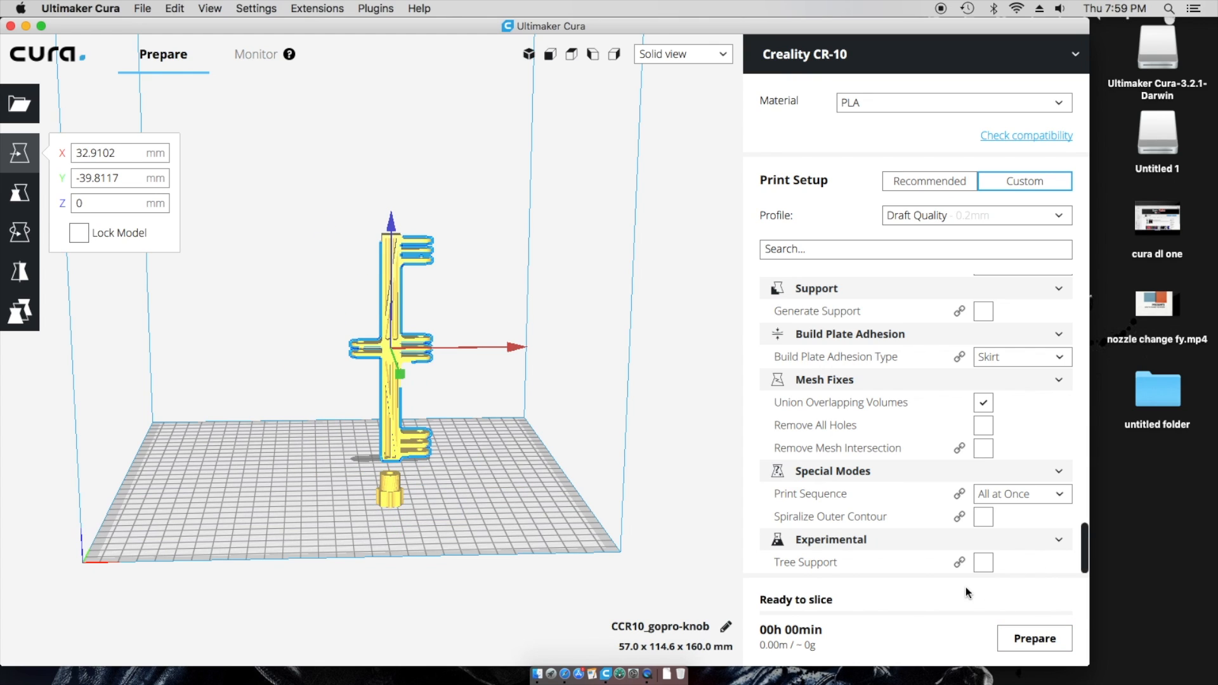
- Delete the knob and drag the holder near the plate centre at X 2.7016, Y -4.8672 mm
click(382, 485)
right_click(383, 485)
click(431, 490)
drag(383, 420, 311, 381)
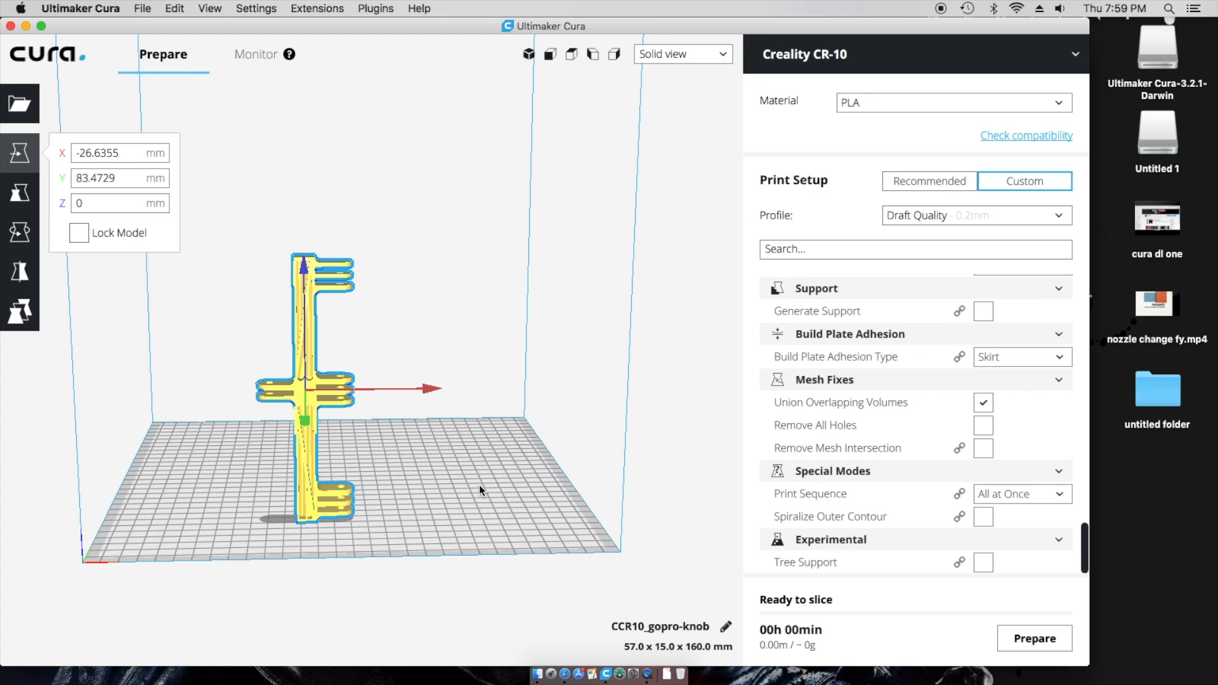
drag(325, 501, 364, 459)
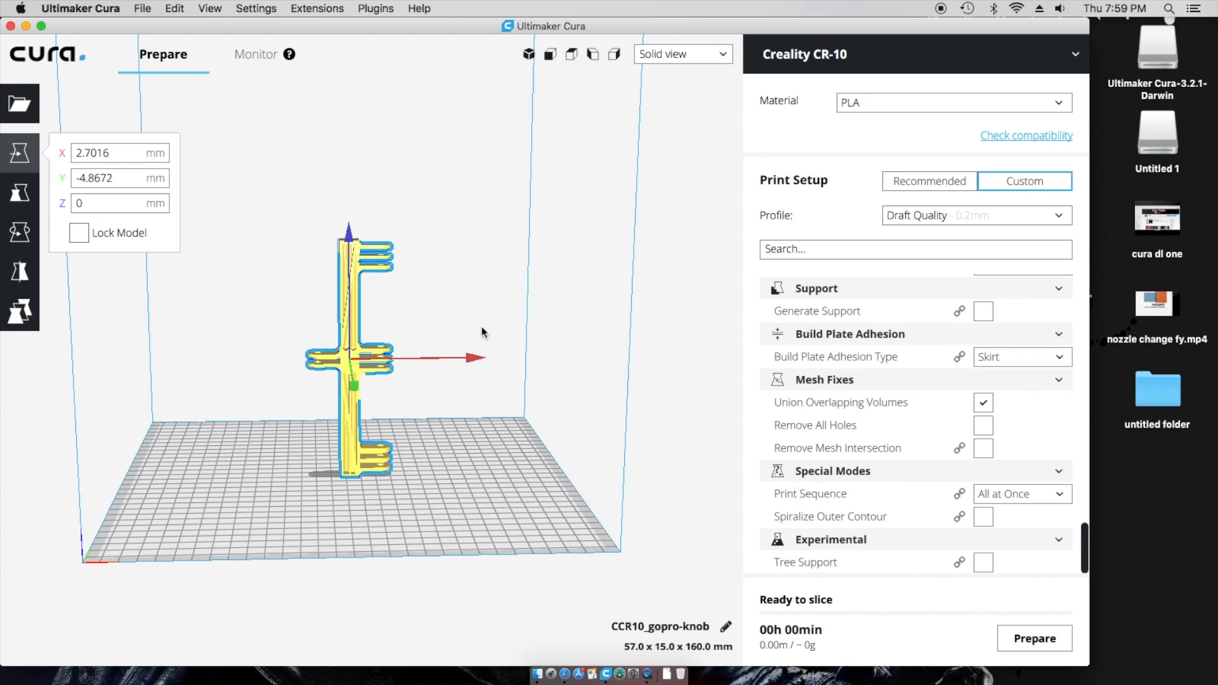
- Switch to Layer view and look down on the plate
click(709, 56)
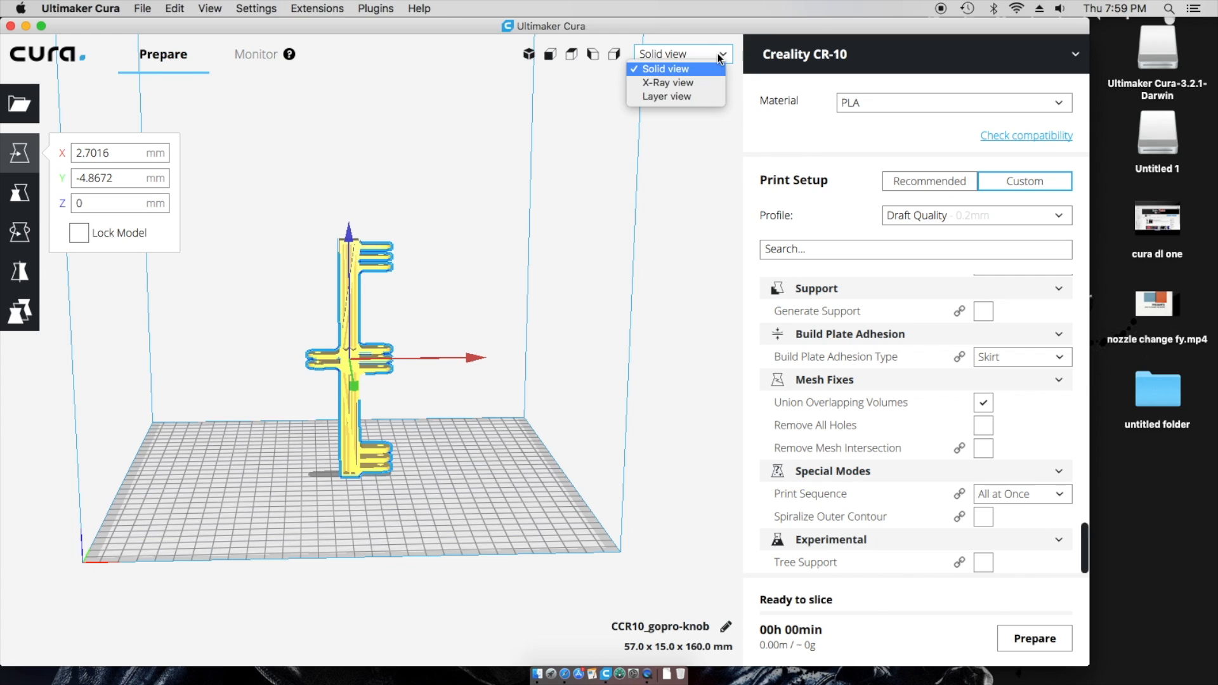
click(698, 96)
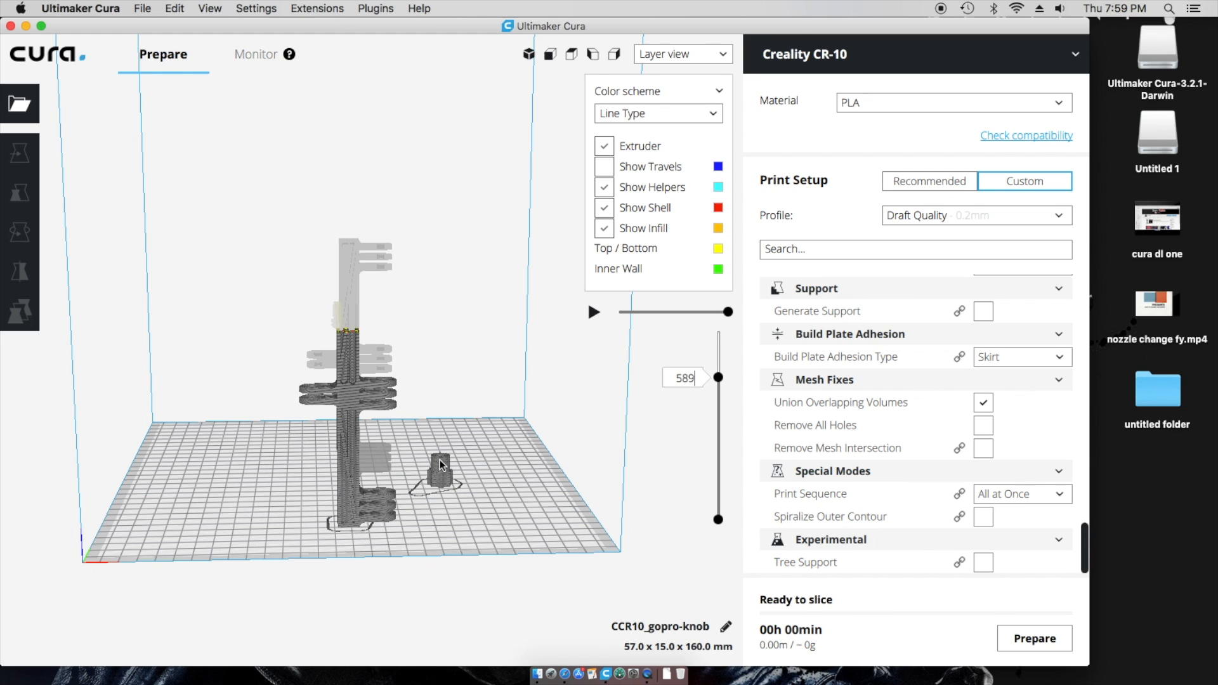
right_drag(486, 476, 470, 543)
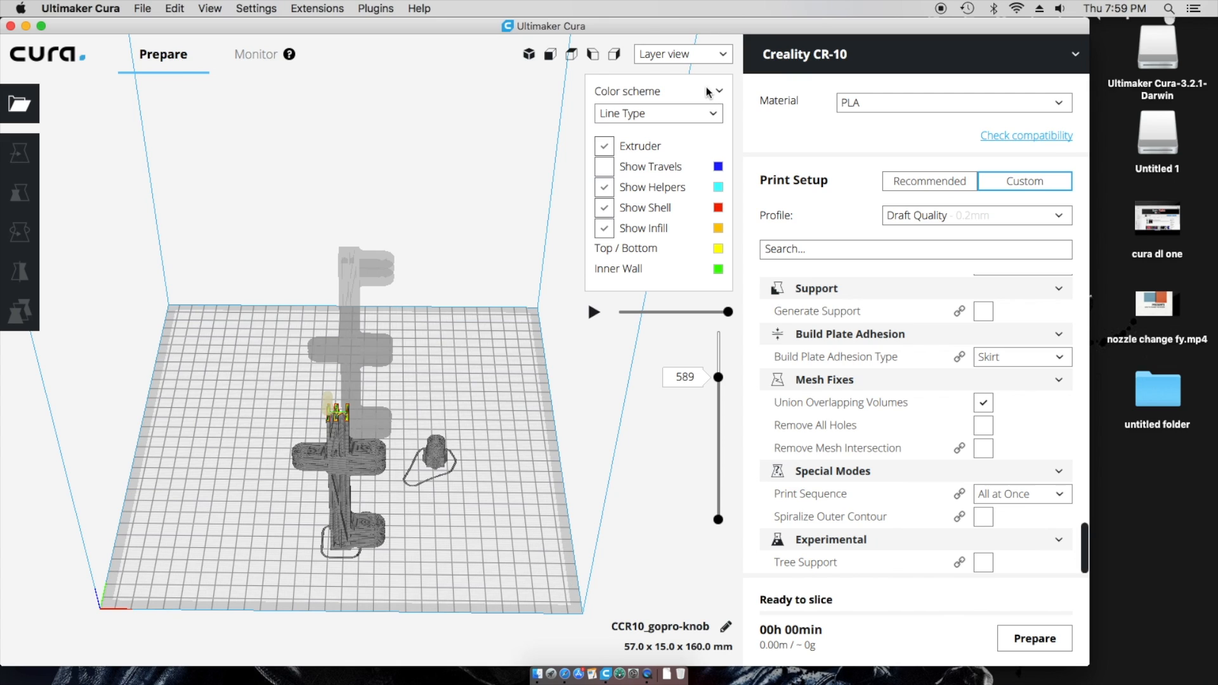
- Return to Solid view and slice the lone camera holder
click(721, 55)
click(663, 69)
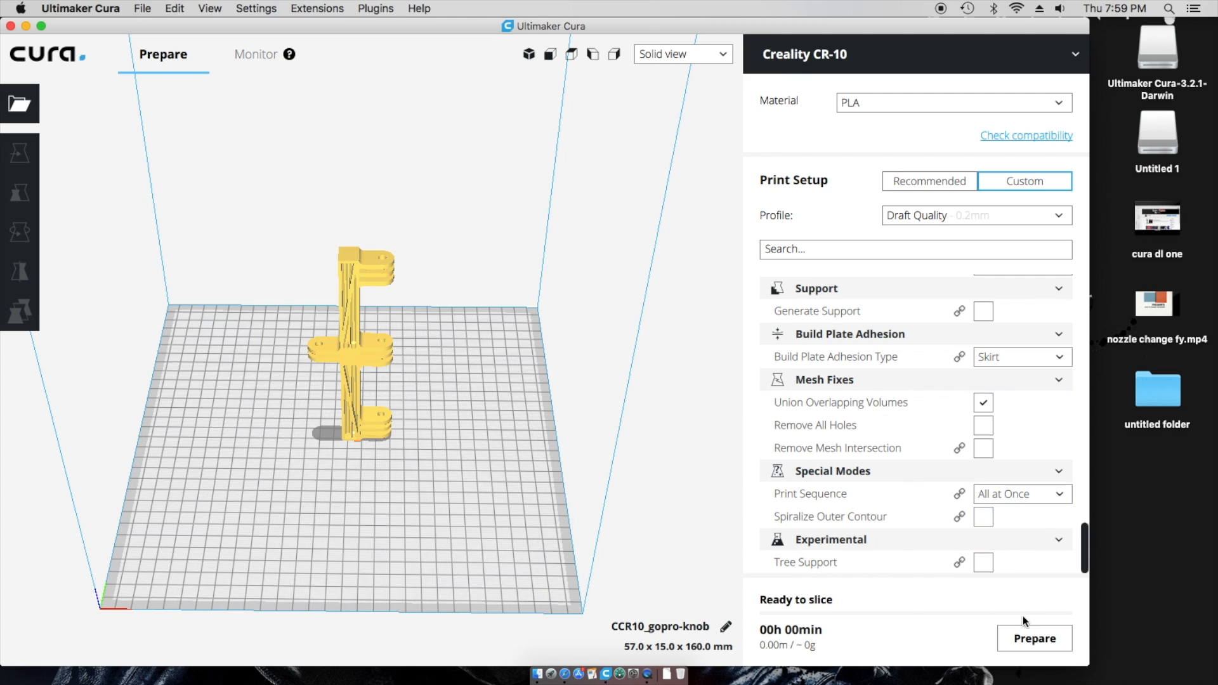
click(1058, 628)
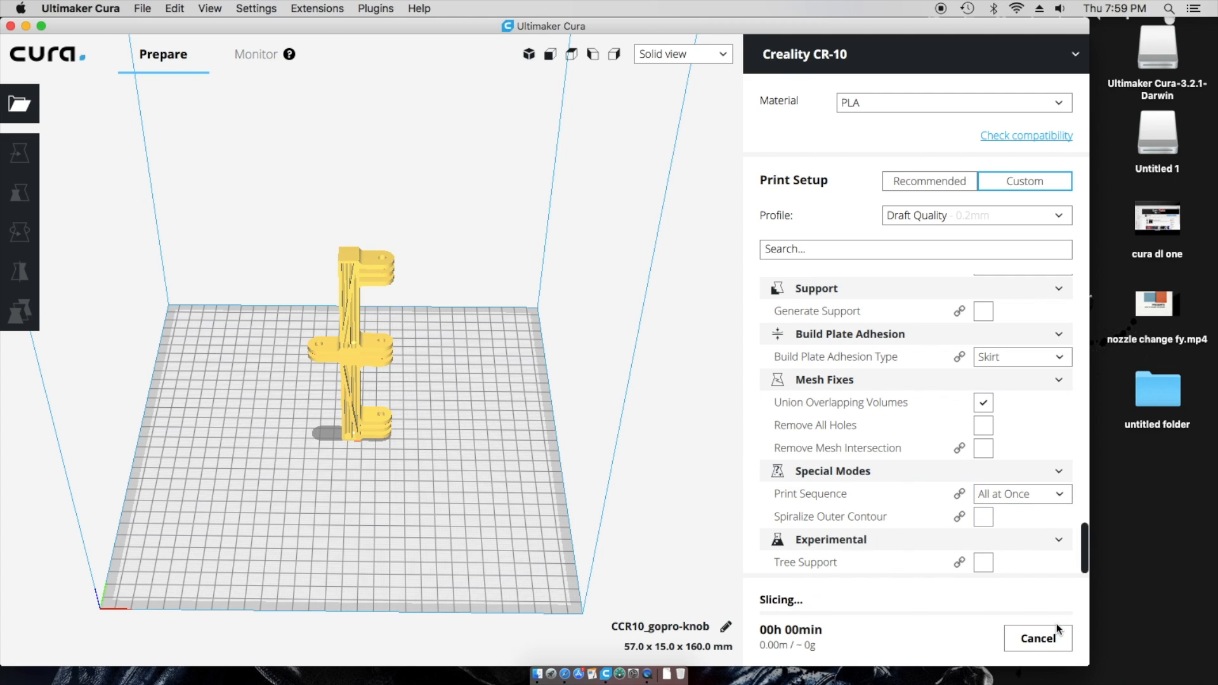
- Review the sliced layers and the 02h 59min, 8.89 m print-time breakdown
click(723, 56)
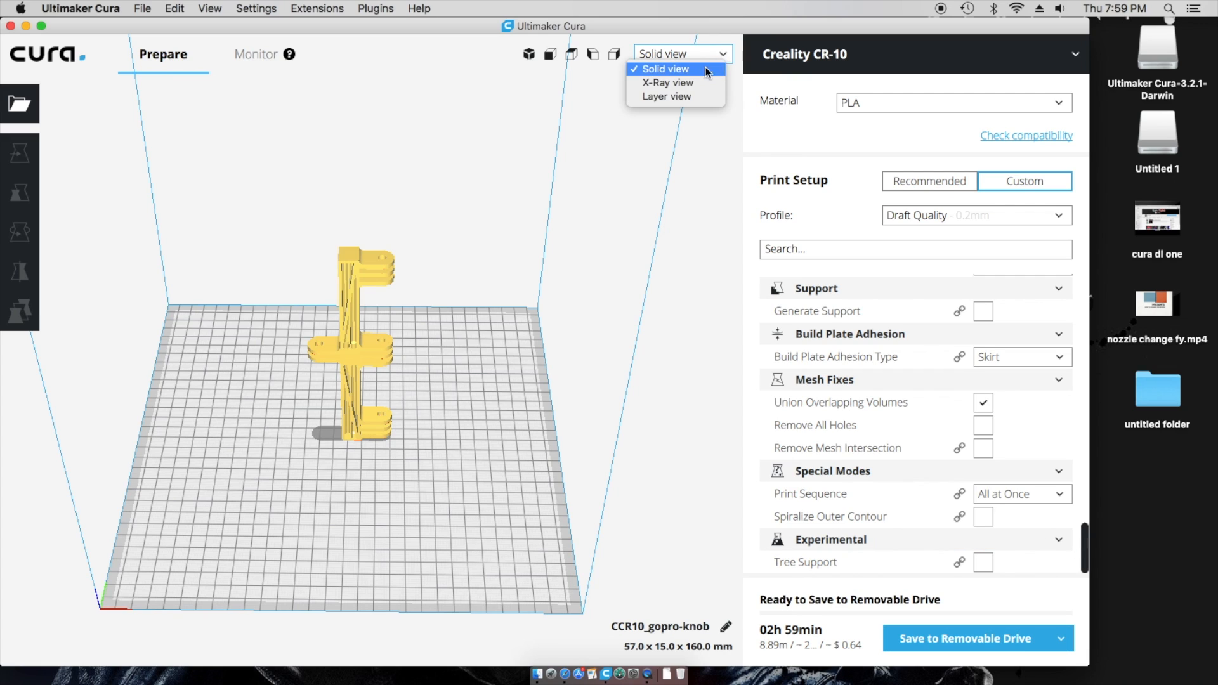
click(661, 98)
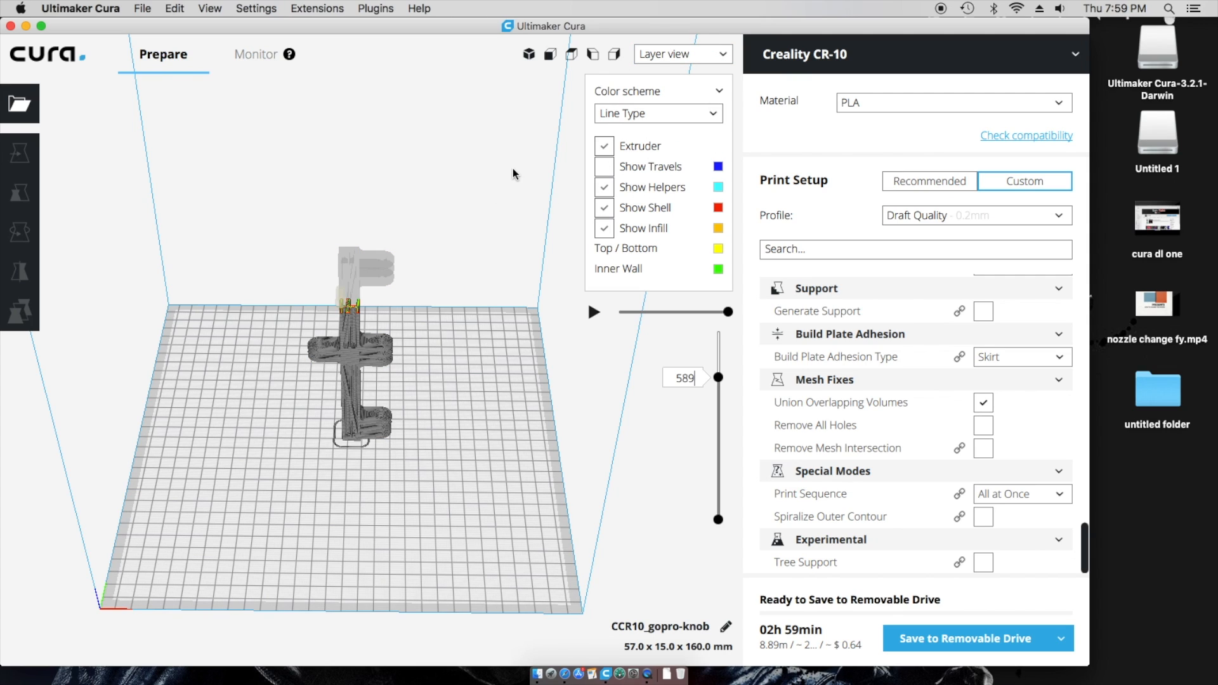
drag(718, 378, 728, 474)
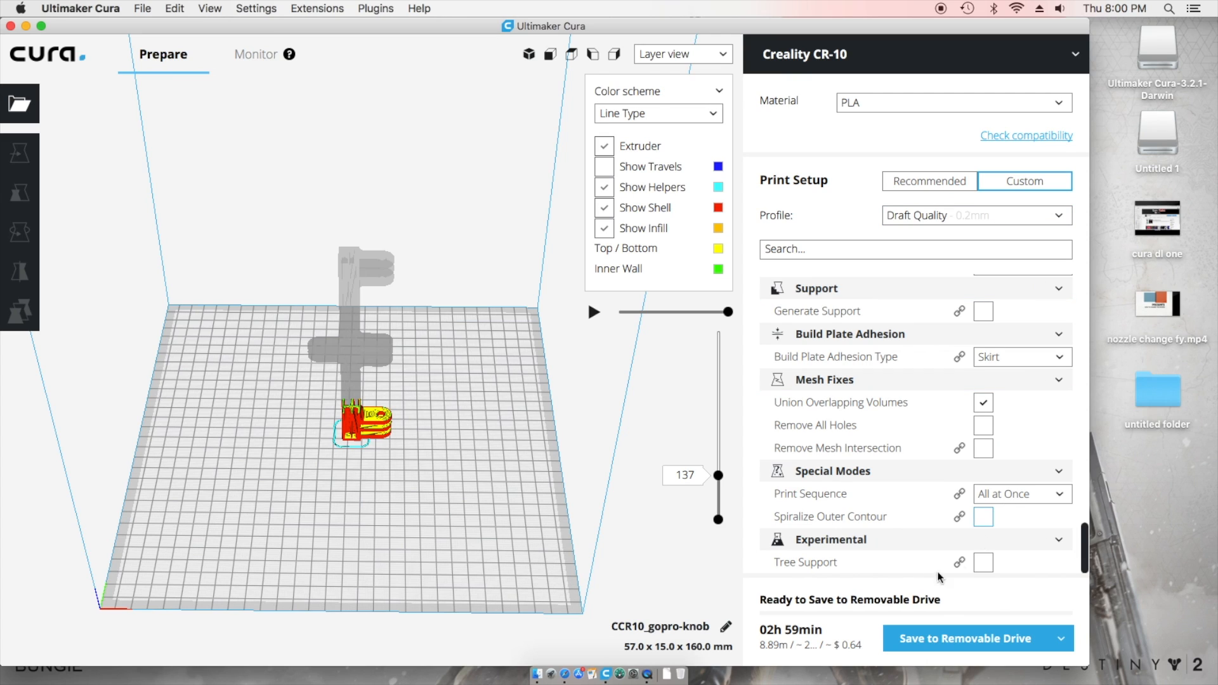
mouse_move(848, 570)
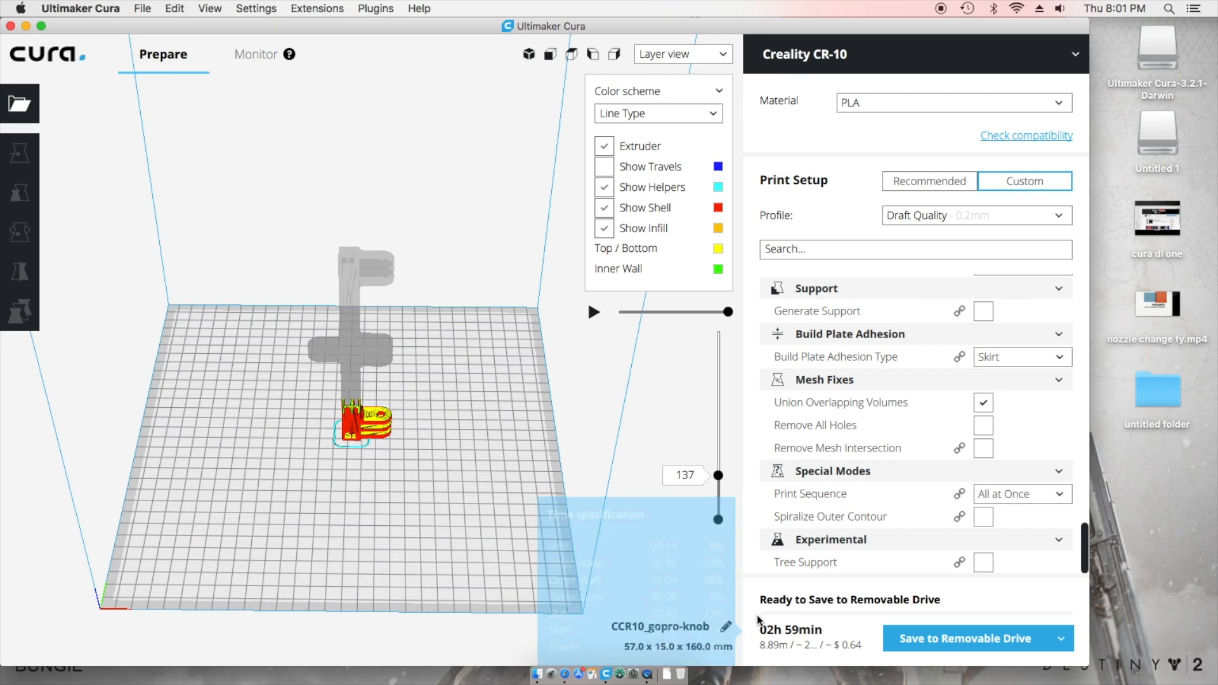
mouse_move(787, 634)
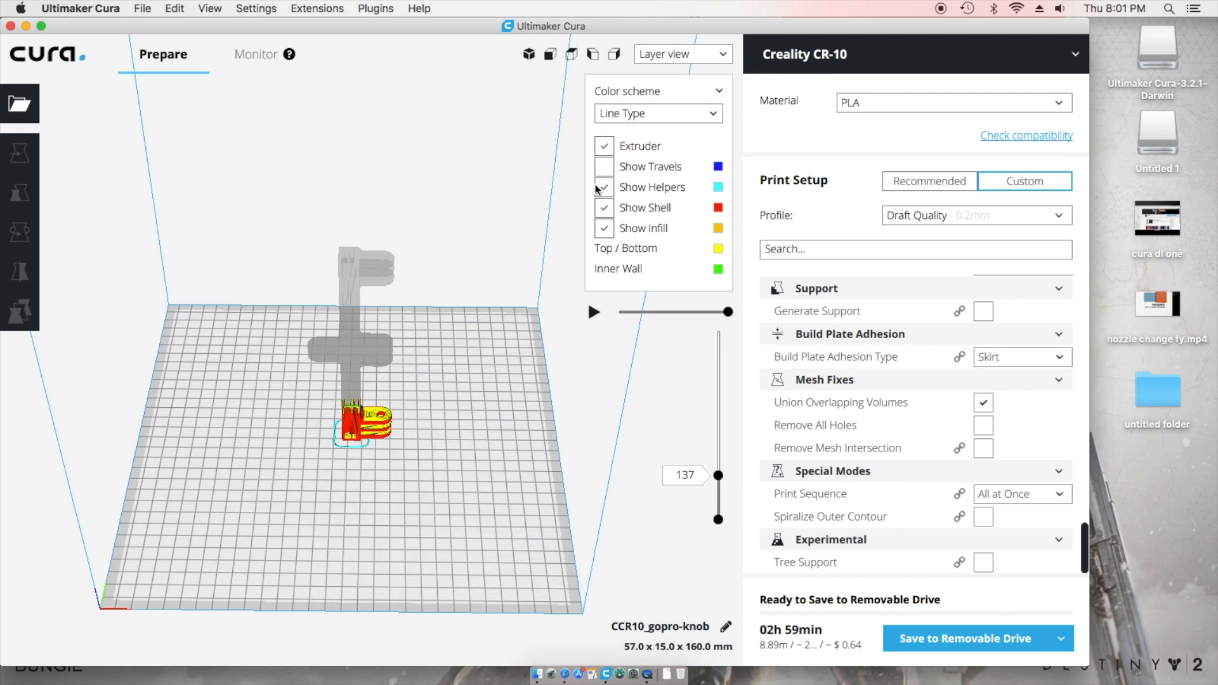
- Switch the preview back to the Solid model view
click(722, 57)
click(667, 69)
mouse_move(786, 649)
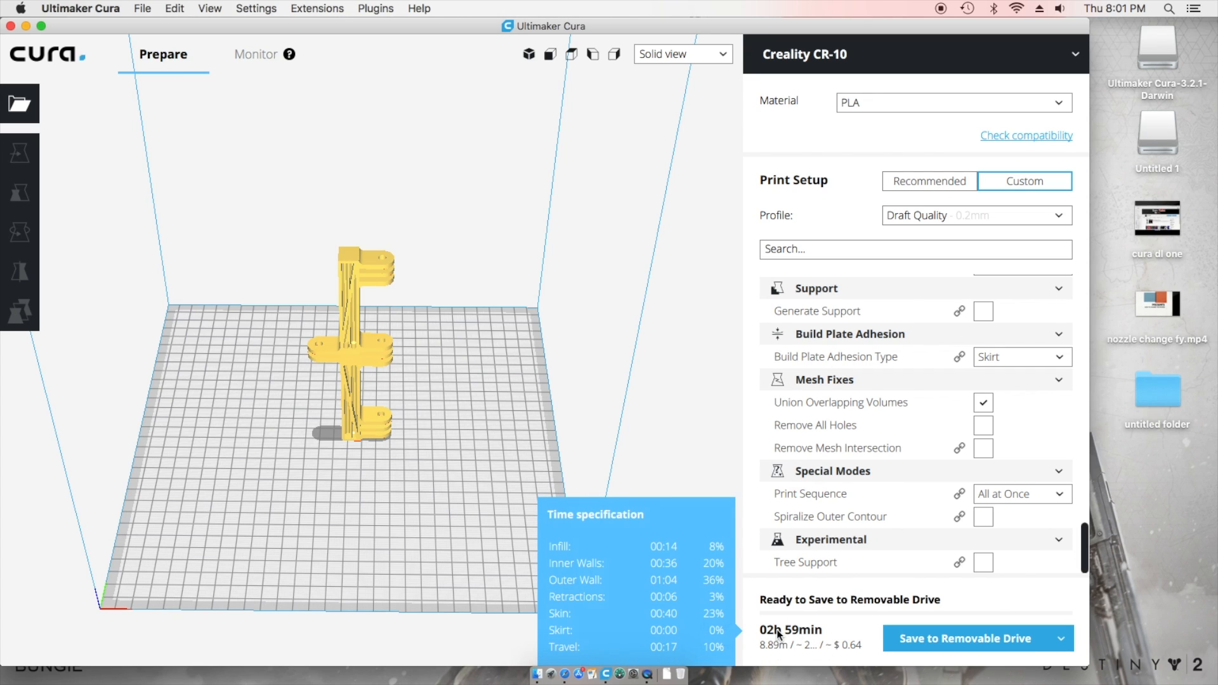
- Review Custom PLA's $23.99 per 1000 g spool cost in Materials preferences, then close them
click(95, 9)
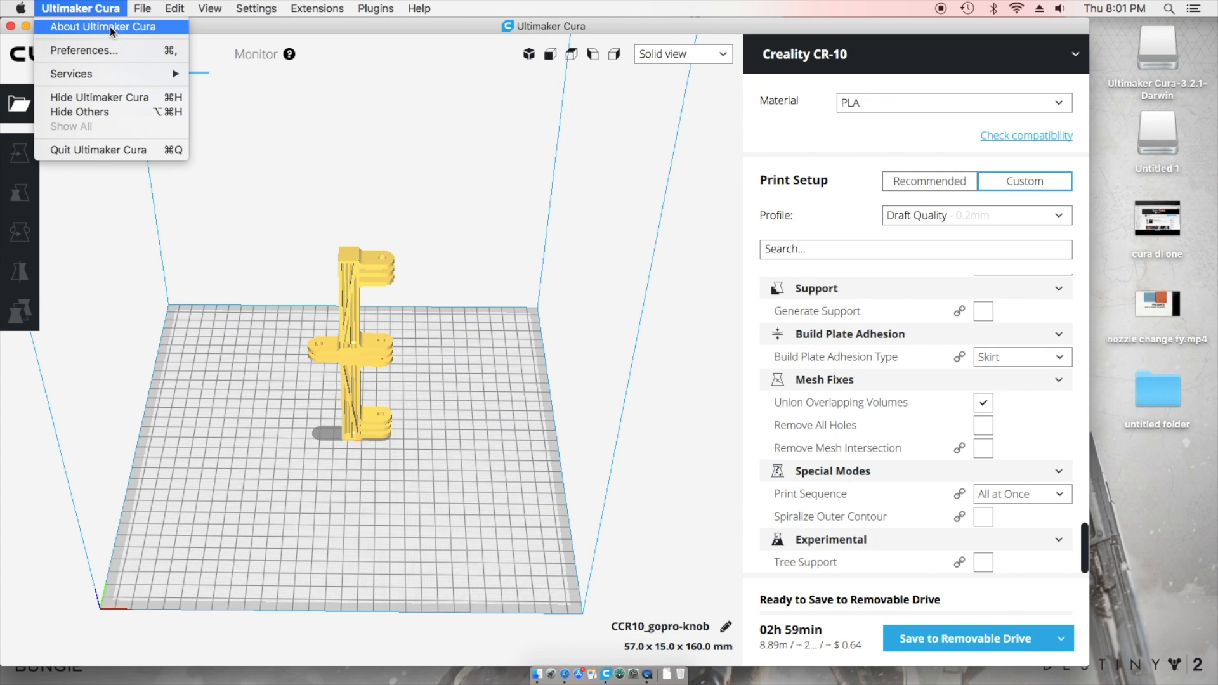
click(105, 51)
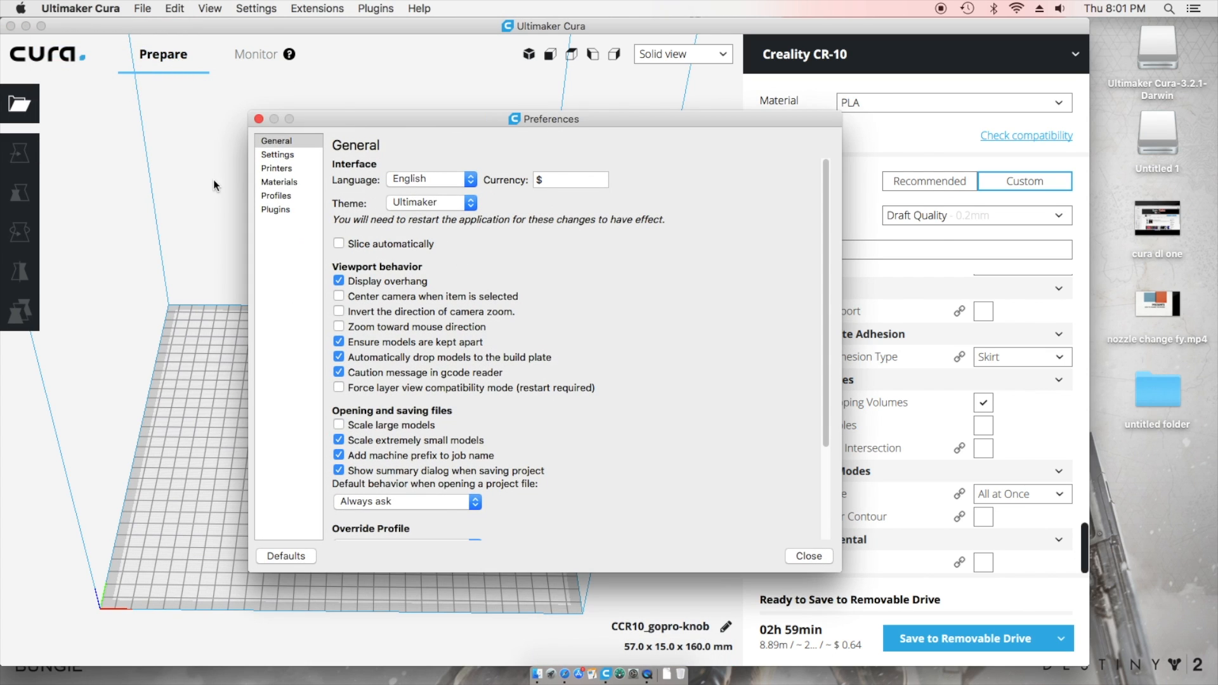
click(281, 183)
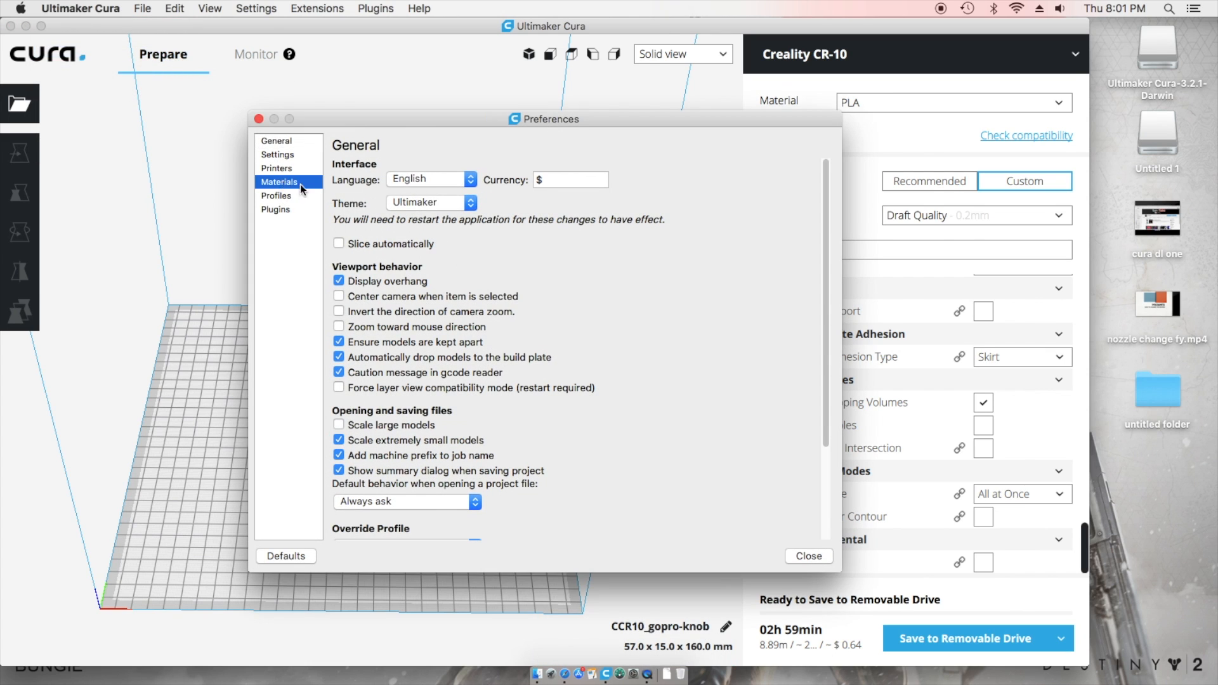
click(373, 230)
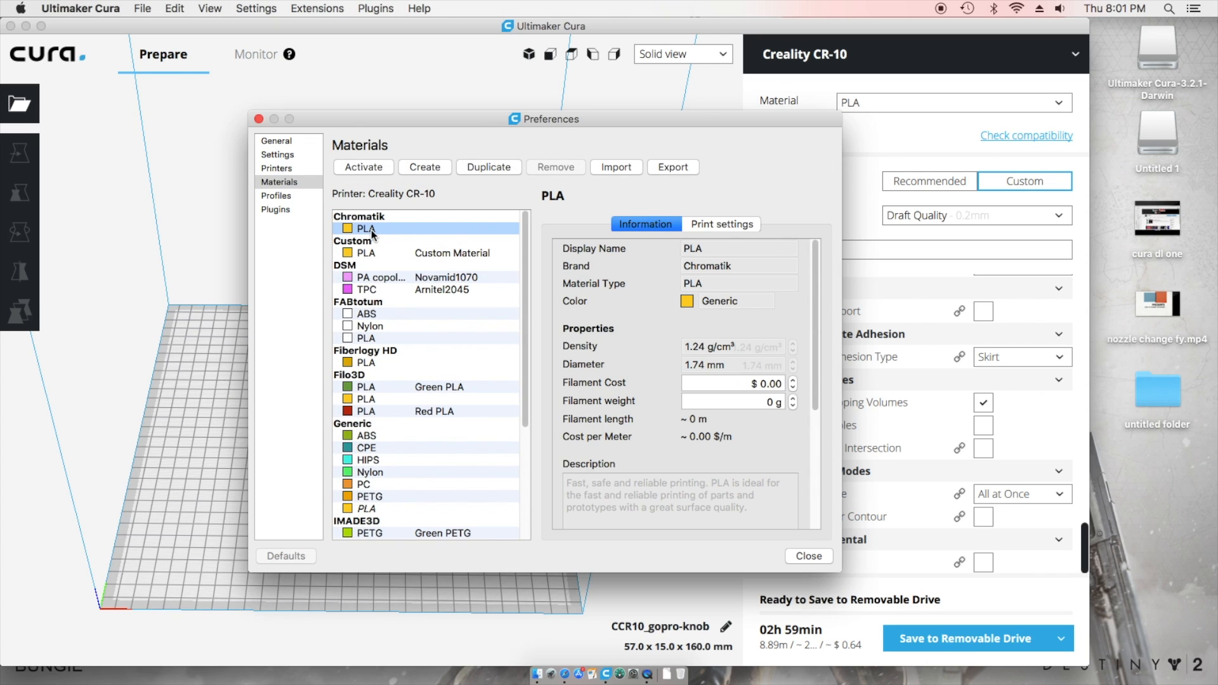
click(377, 252)
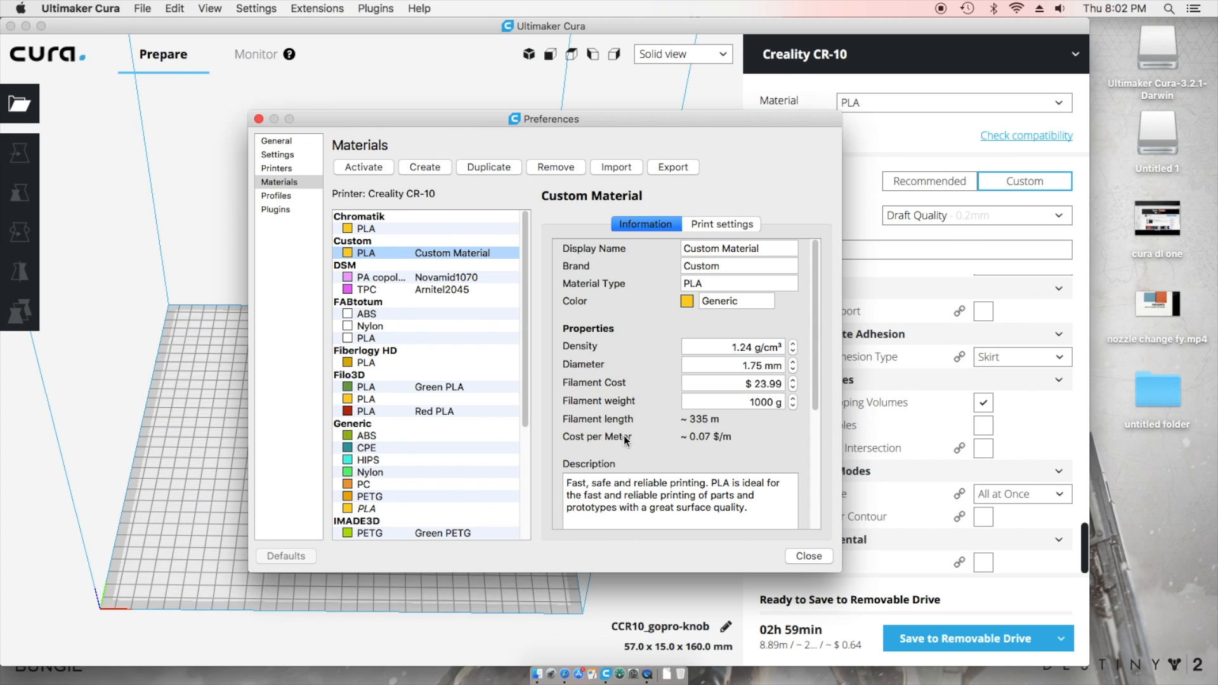
click(809, 556)
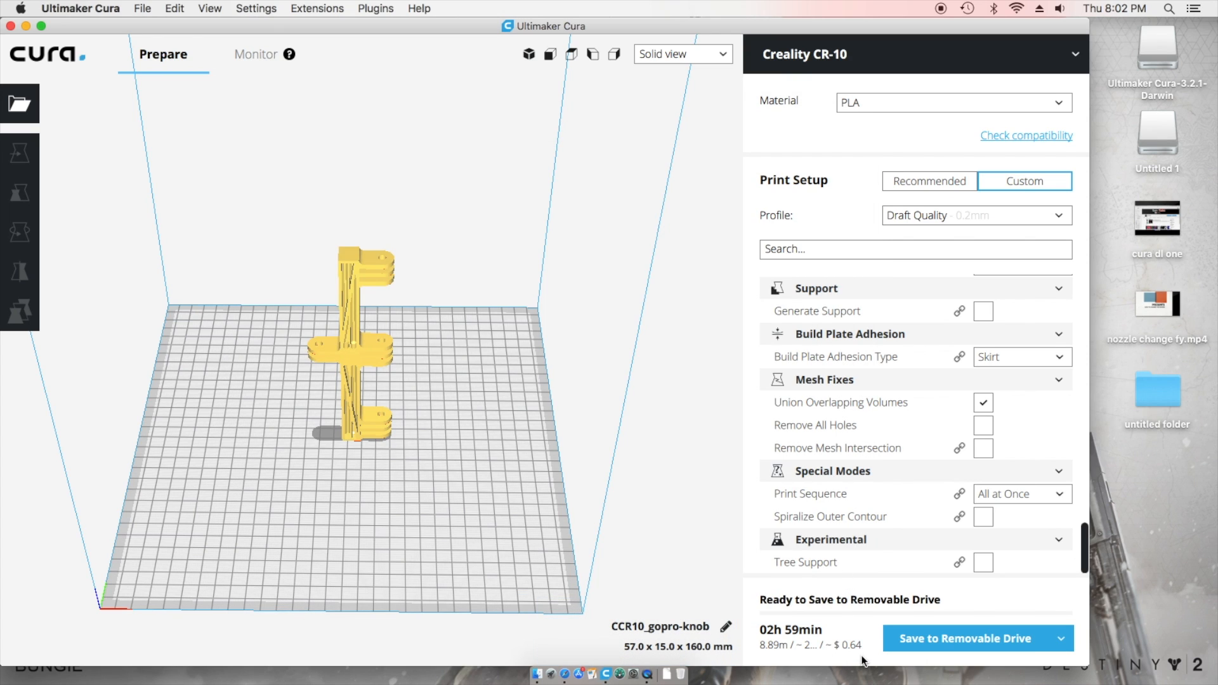
- Orbit the view down to a near-level front view of the sliced camera holder
mouse_move(863, 646)
right_drag(475, 522, 463, 458)
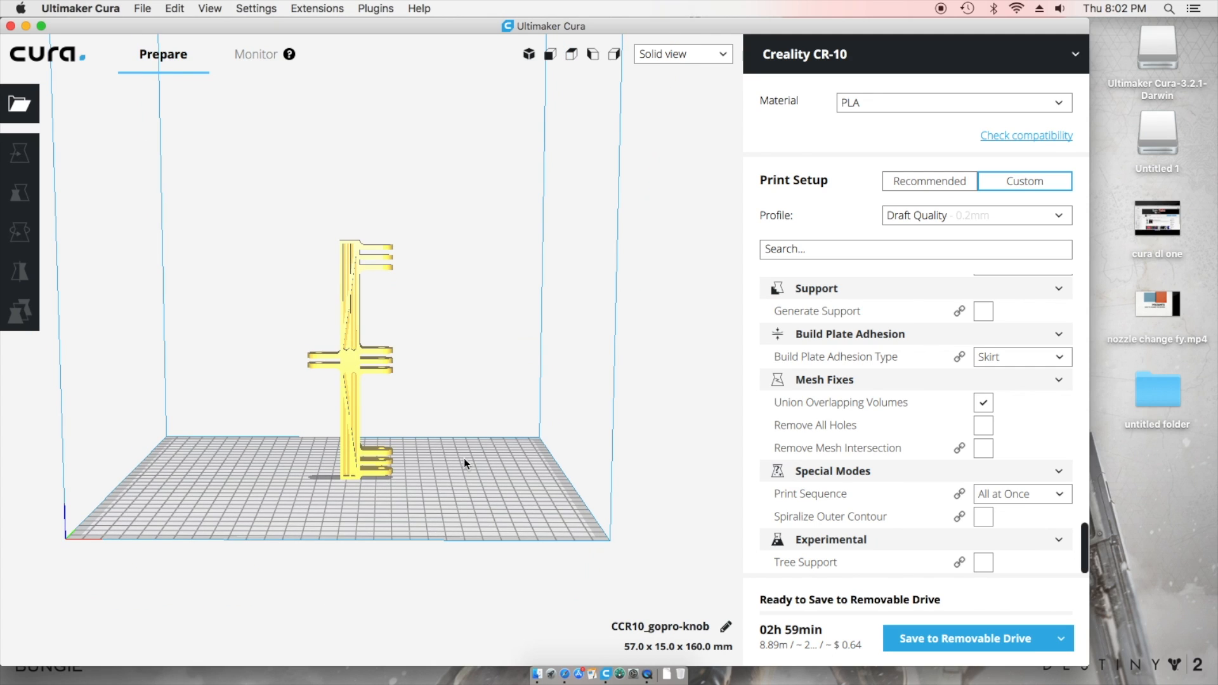